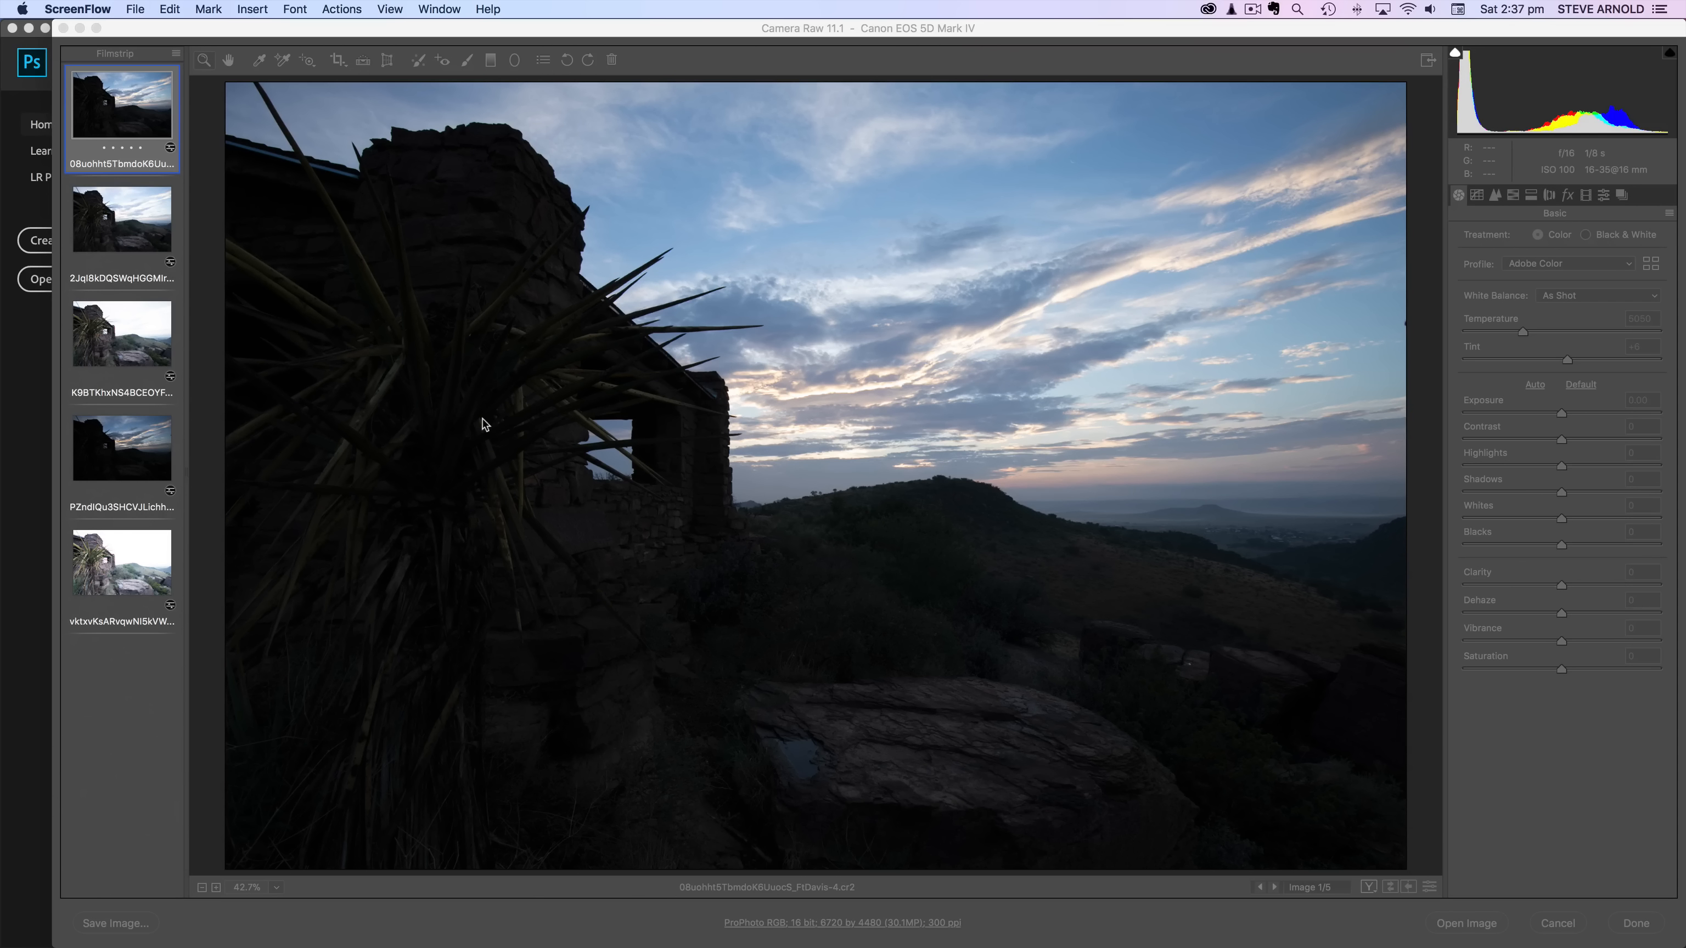
Step: Compare the five bracketed exposures one by one, examining sky and foreground detail in each
click(137, 217)
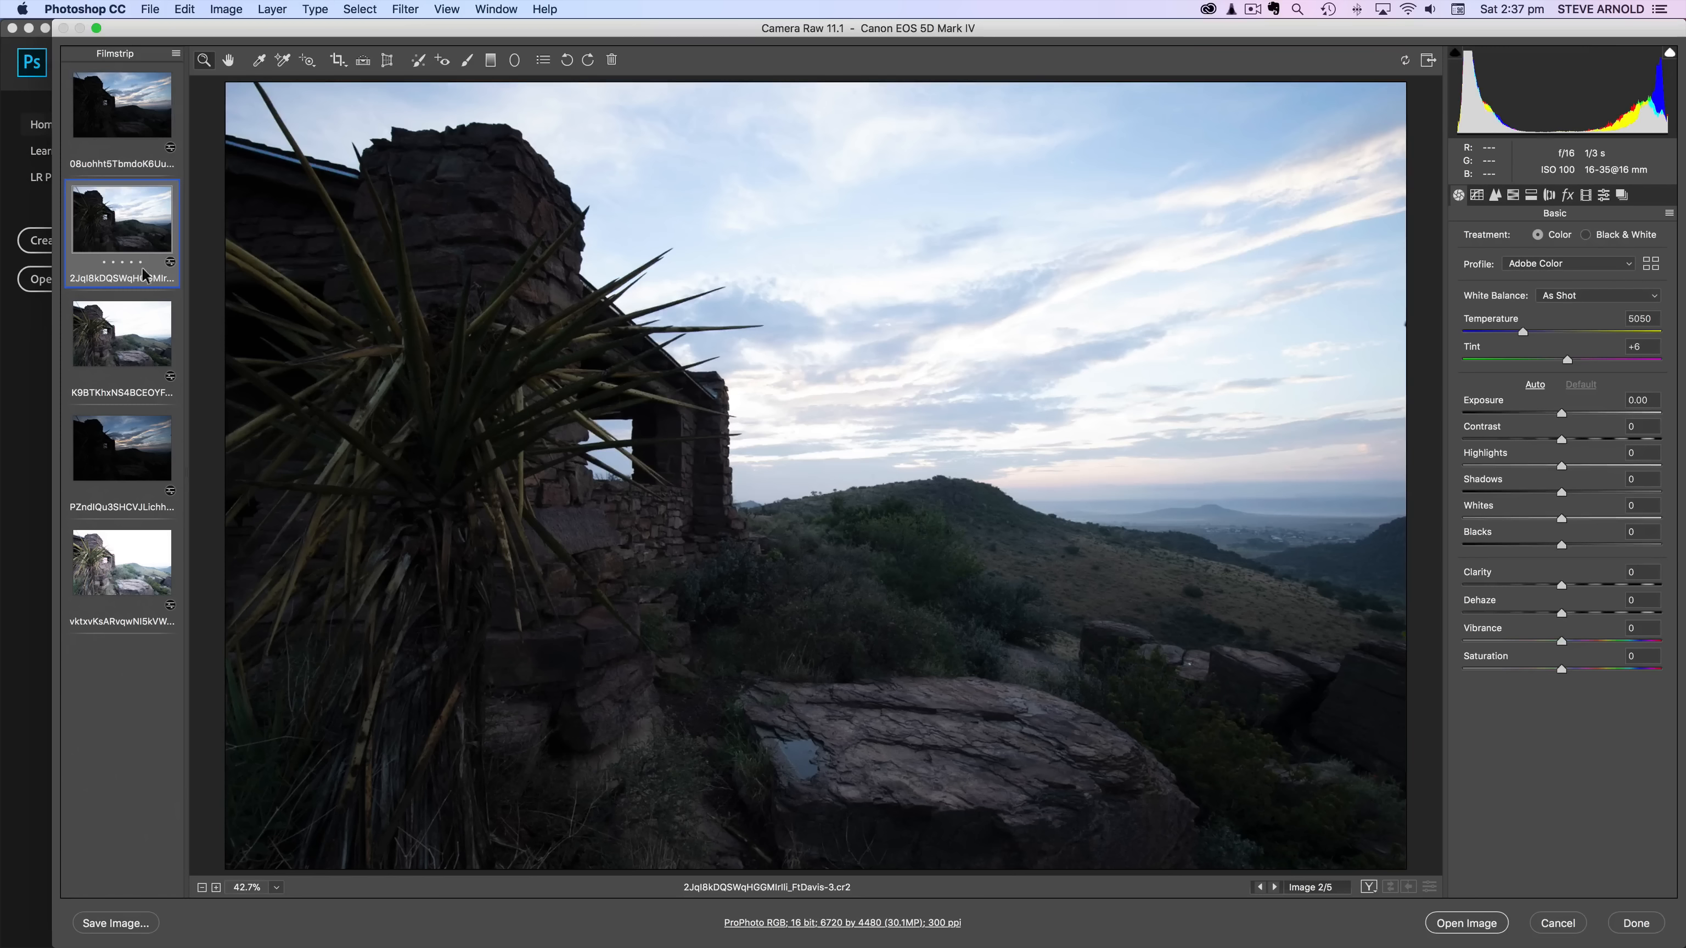
click(114, 311)
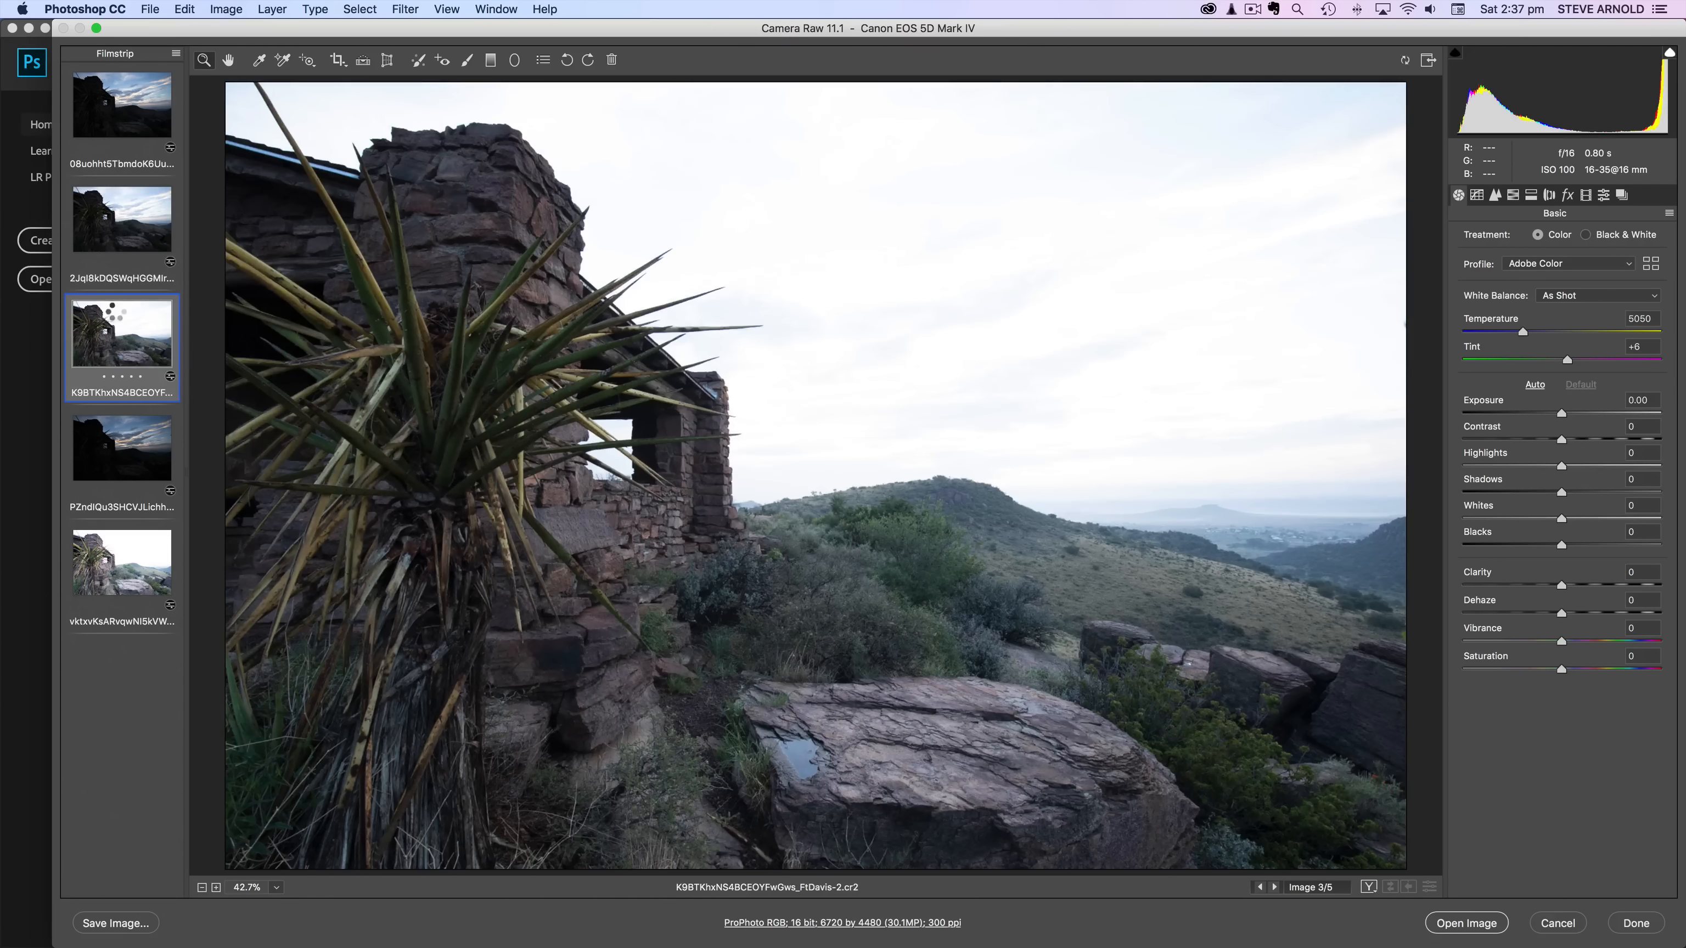
click(125, 439)
click(119, 552)
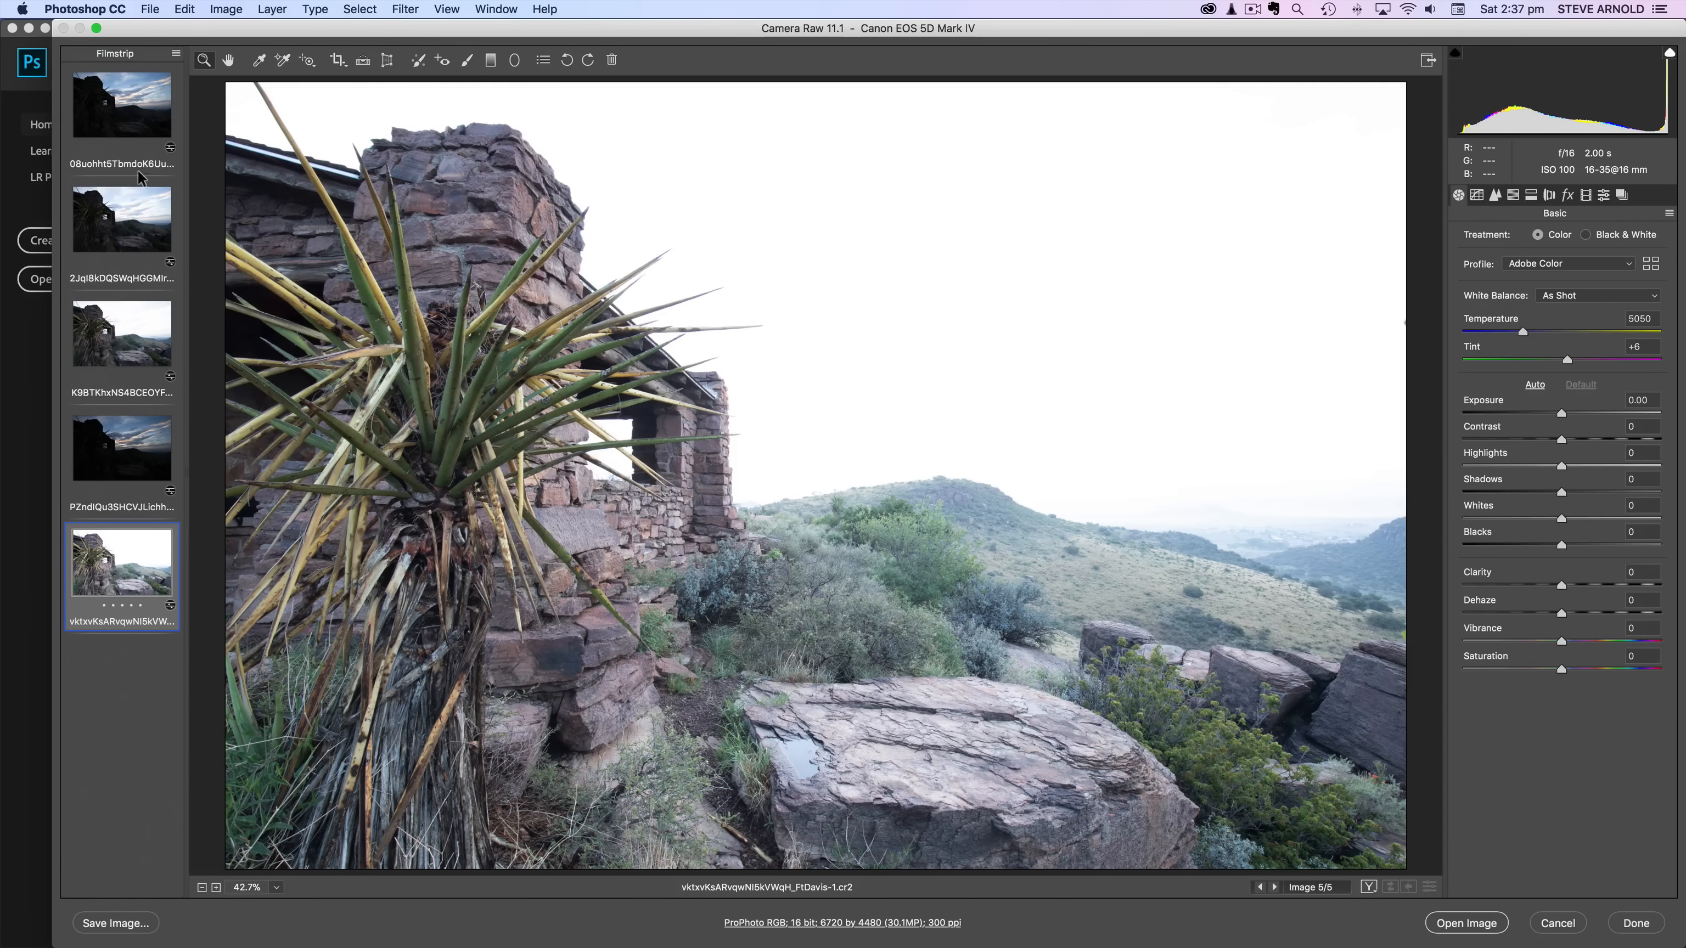
click(138, 455)
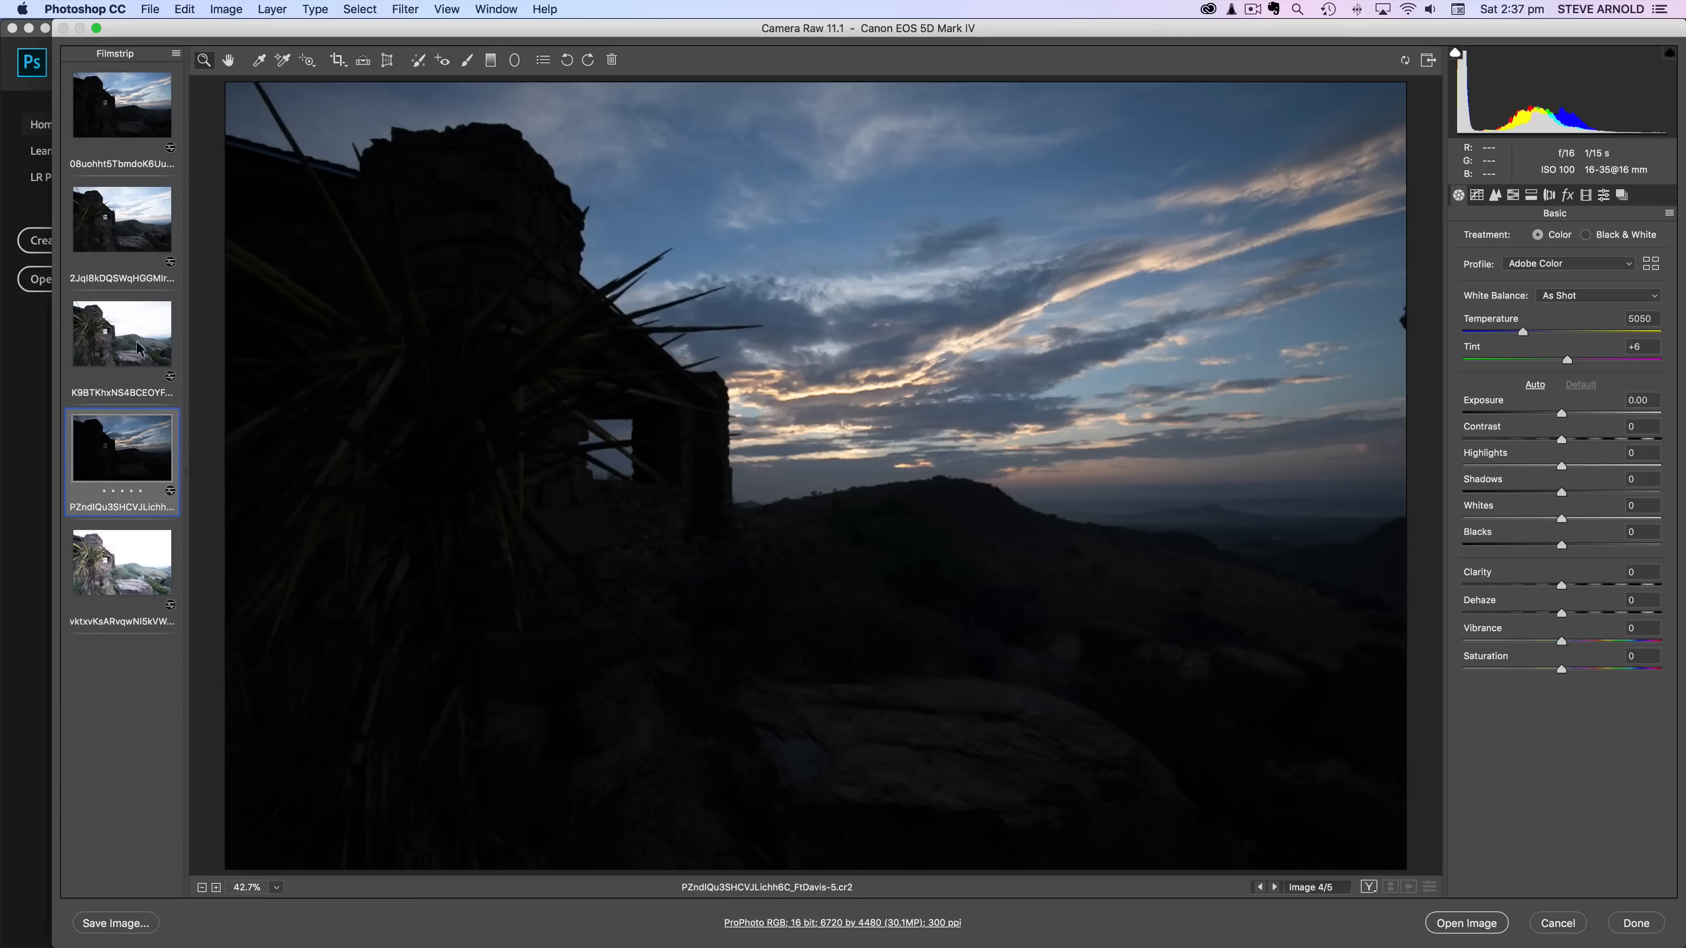
click(142, 148)
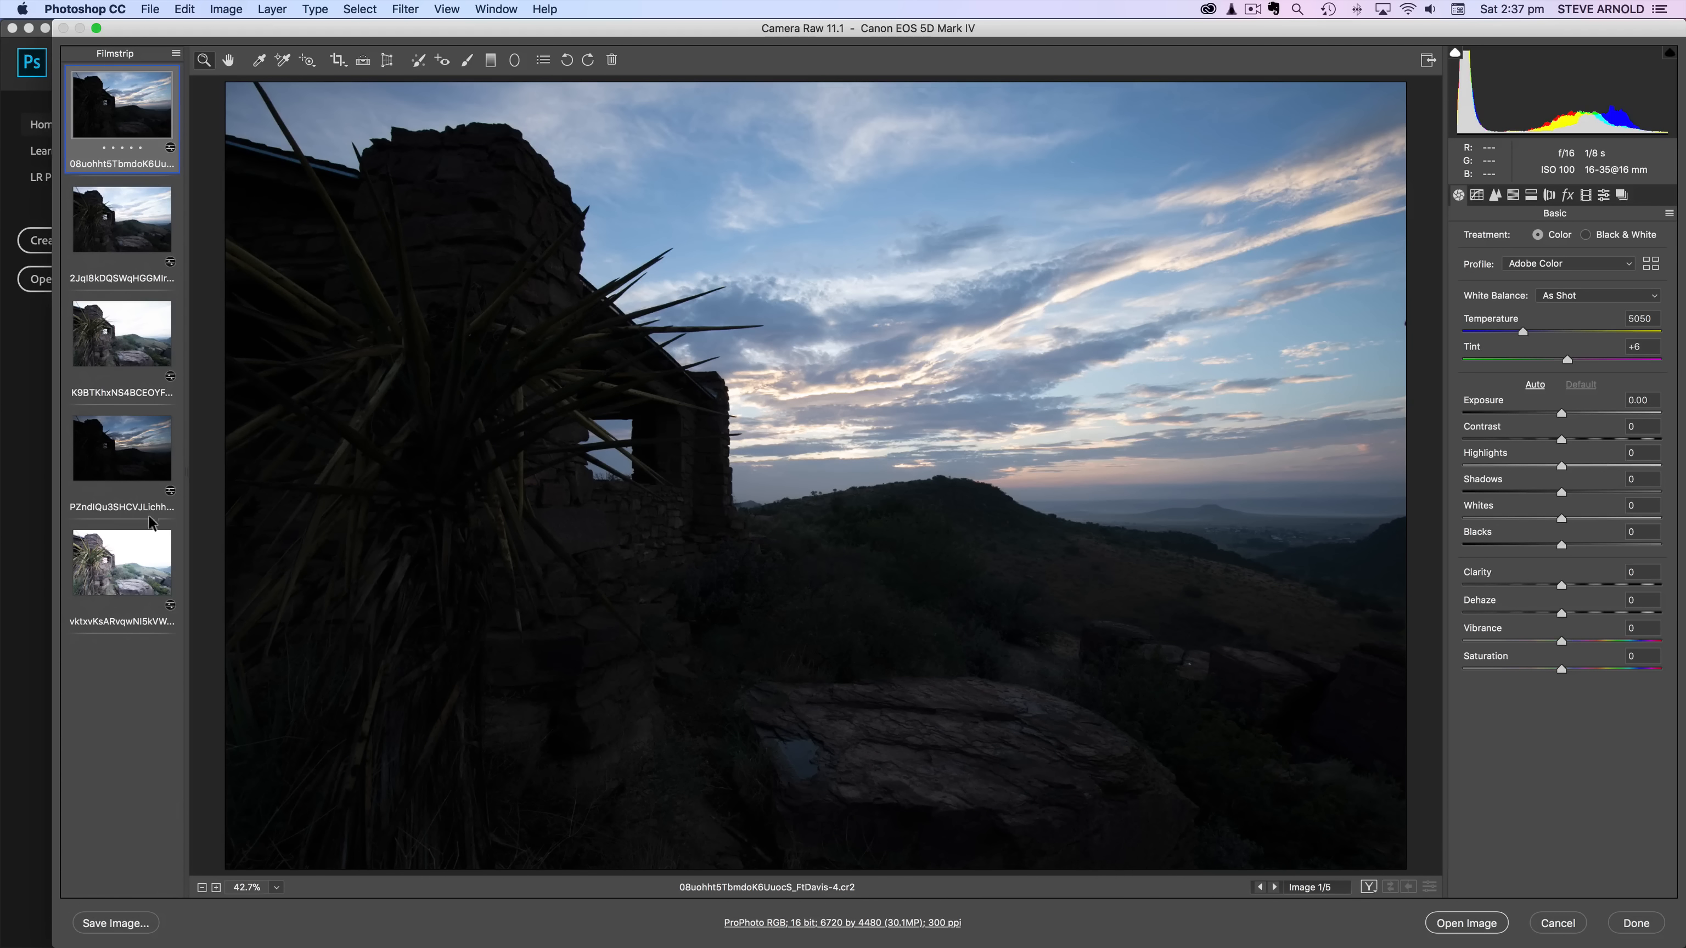
click(124, 451)
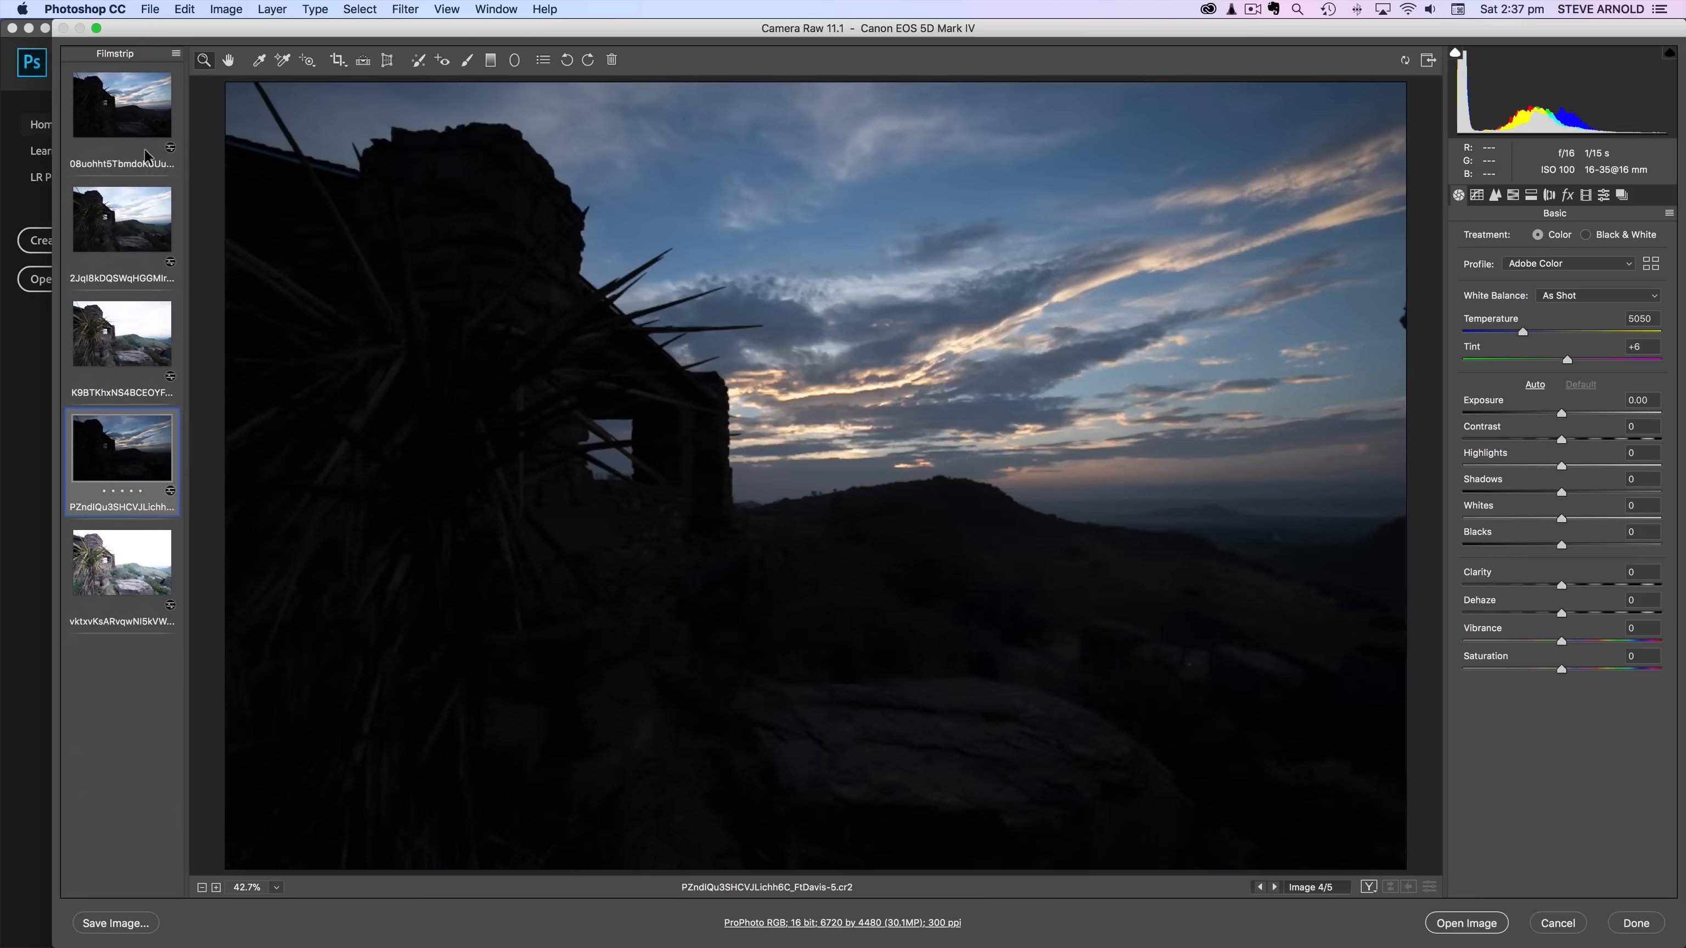
click(126, 96)
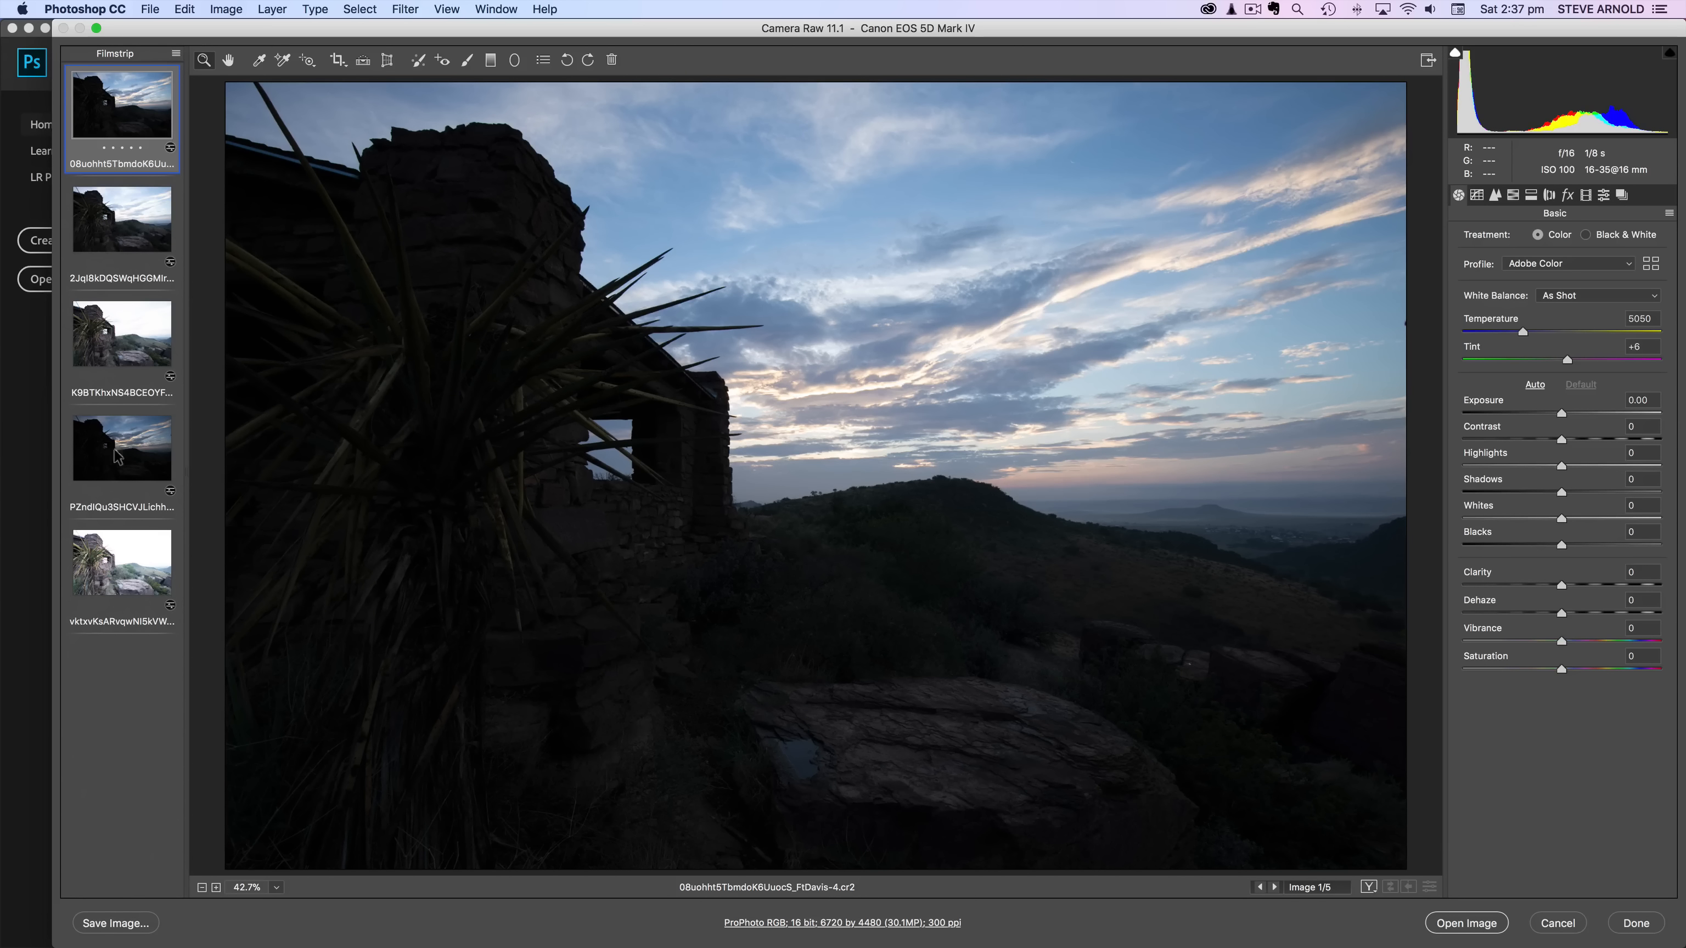
click(127, 208)
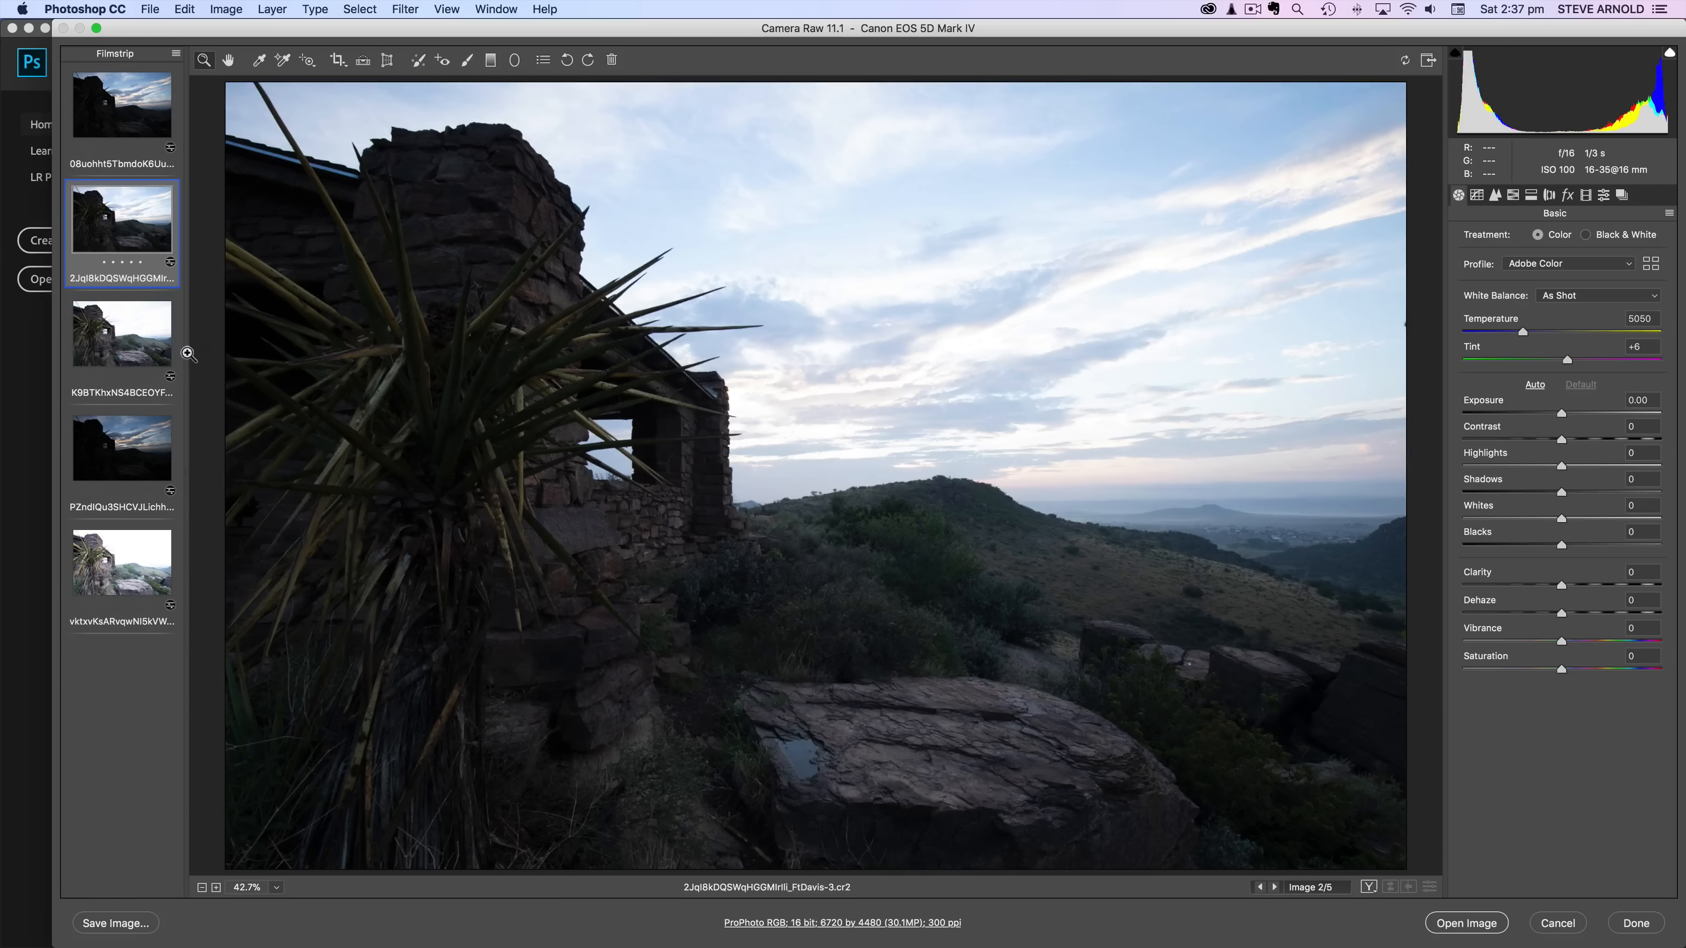
click(153, 359)
click(127, 557)
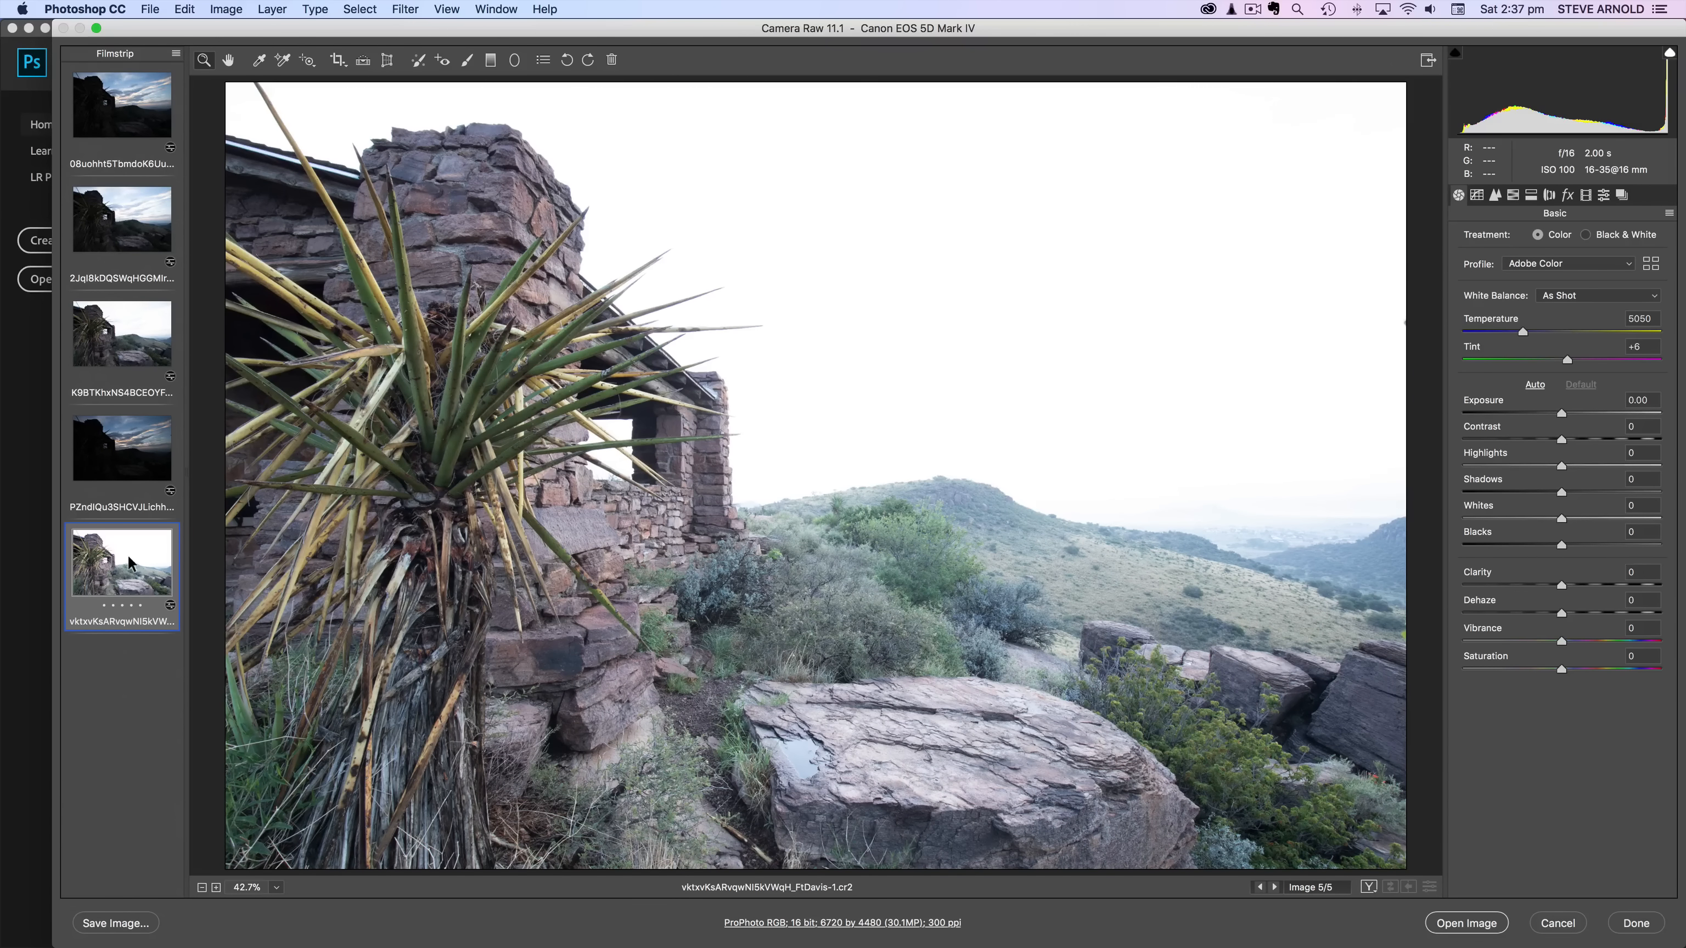
click(149, 468)
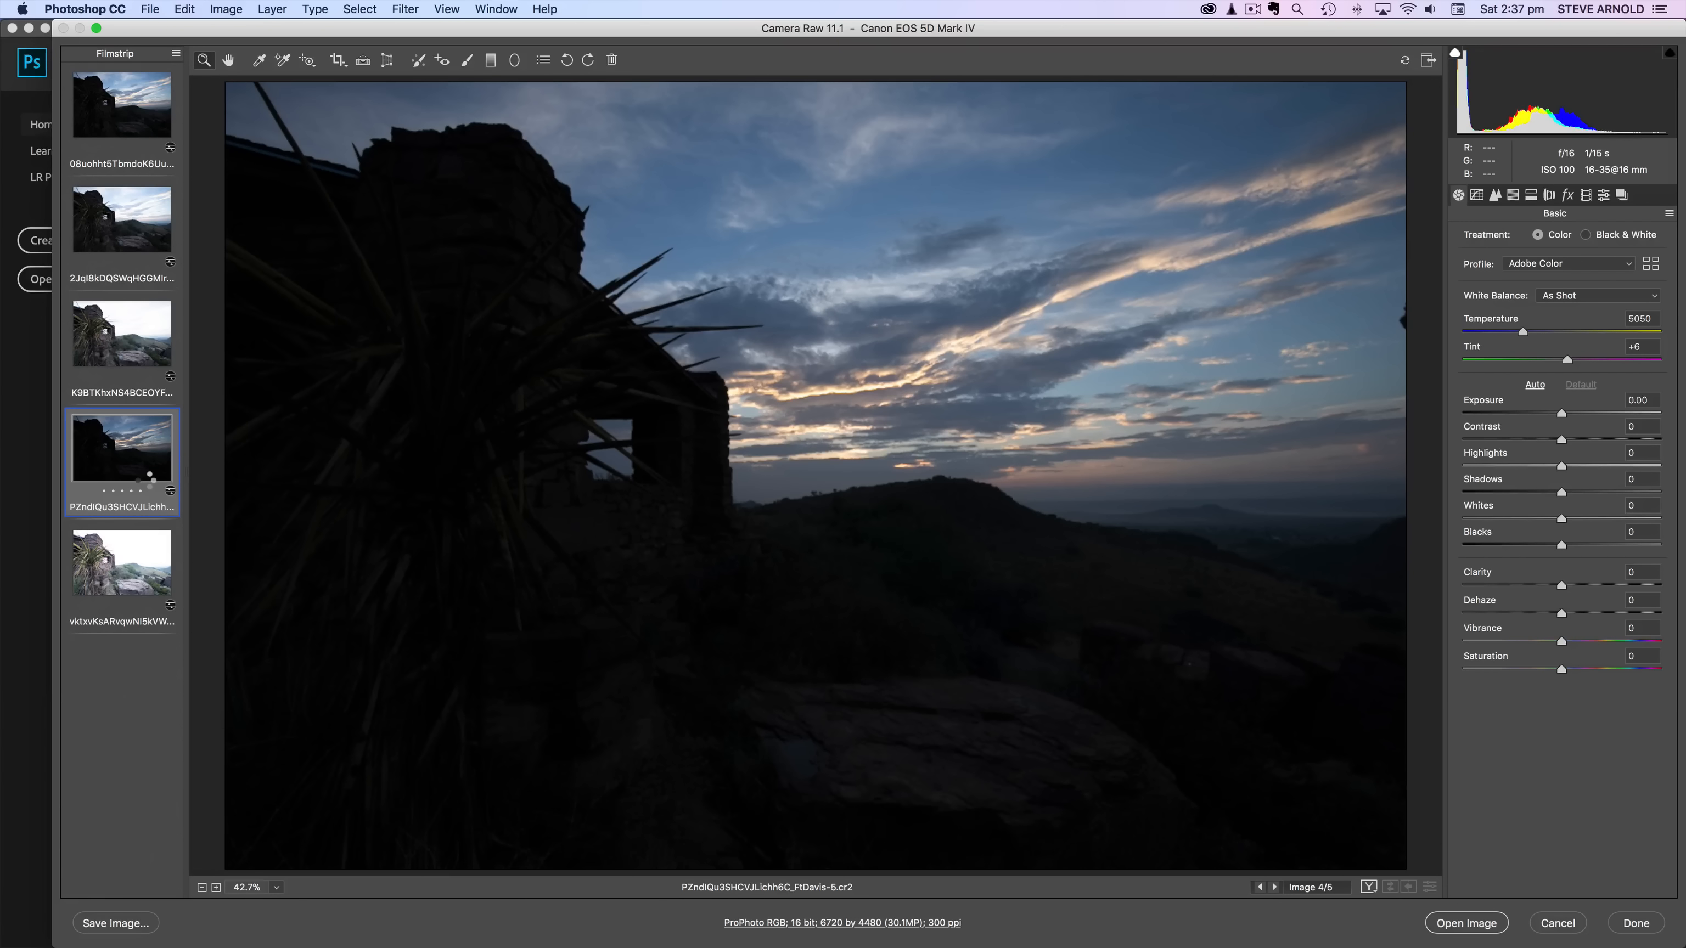
click(136, 215)
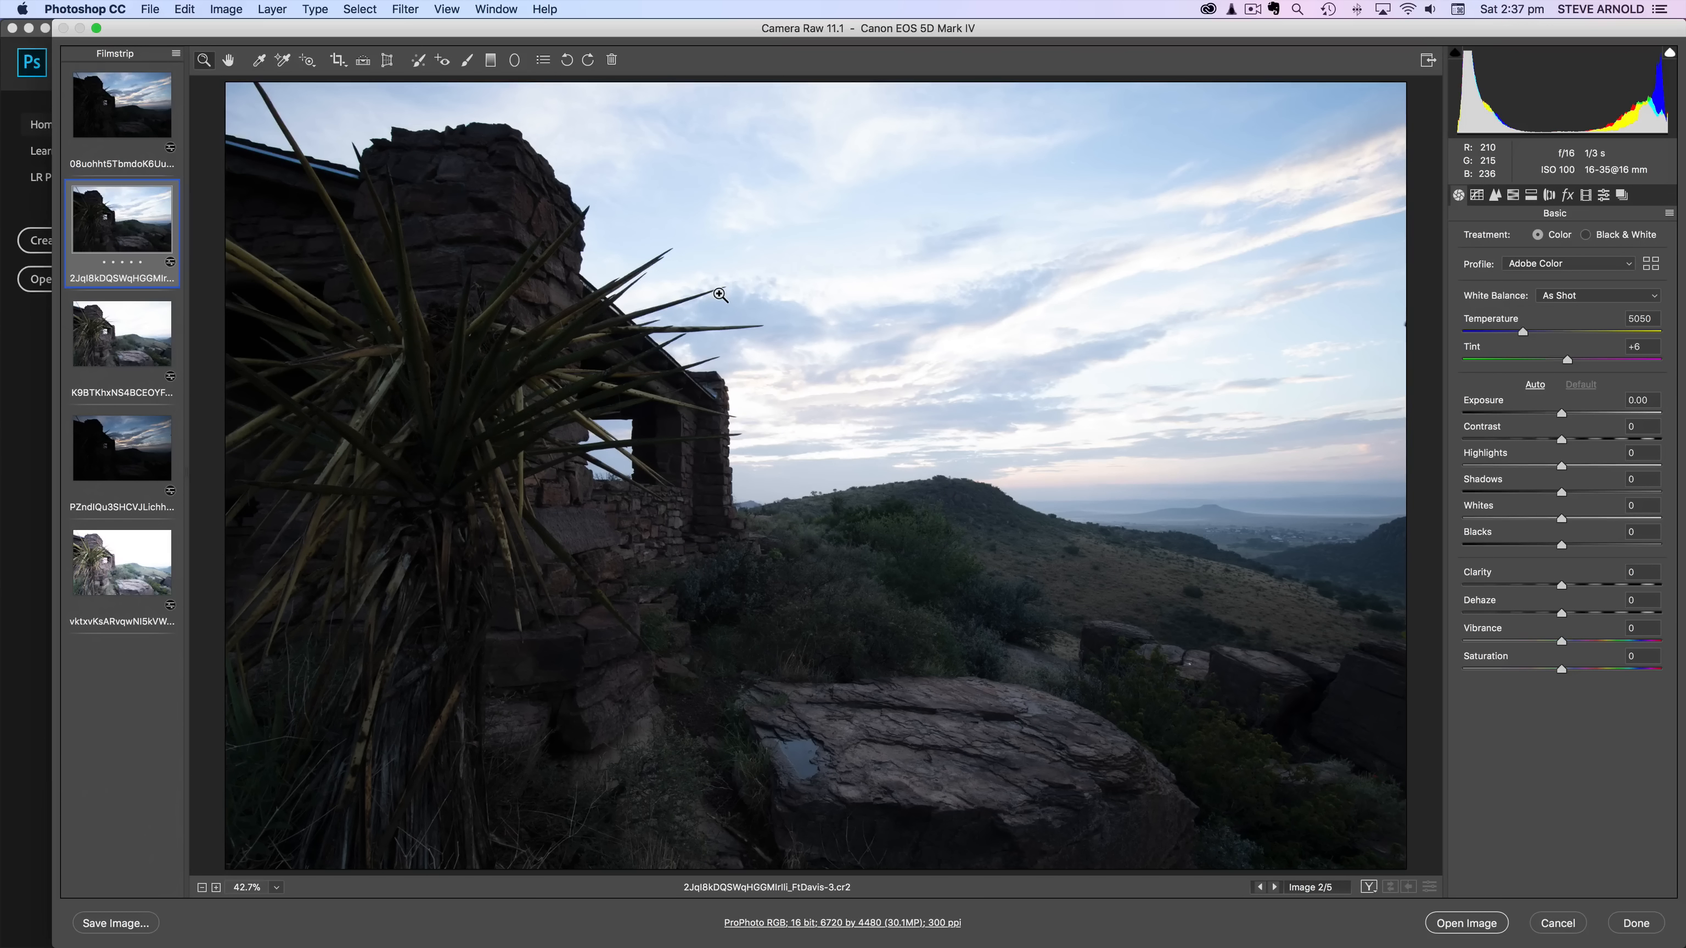
click(120, 107)
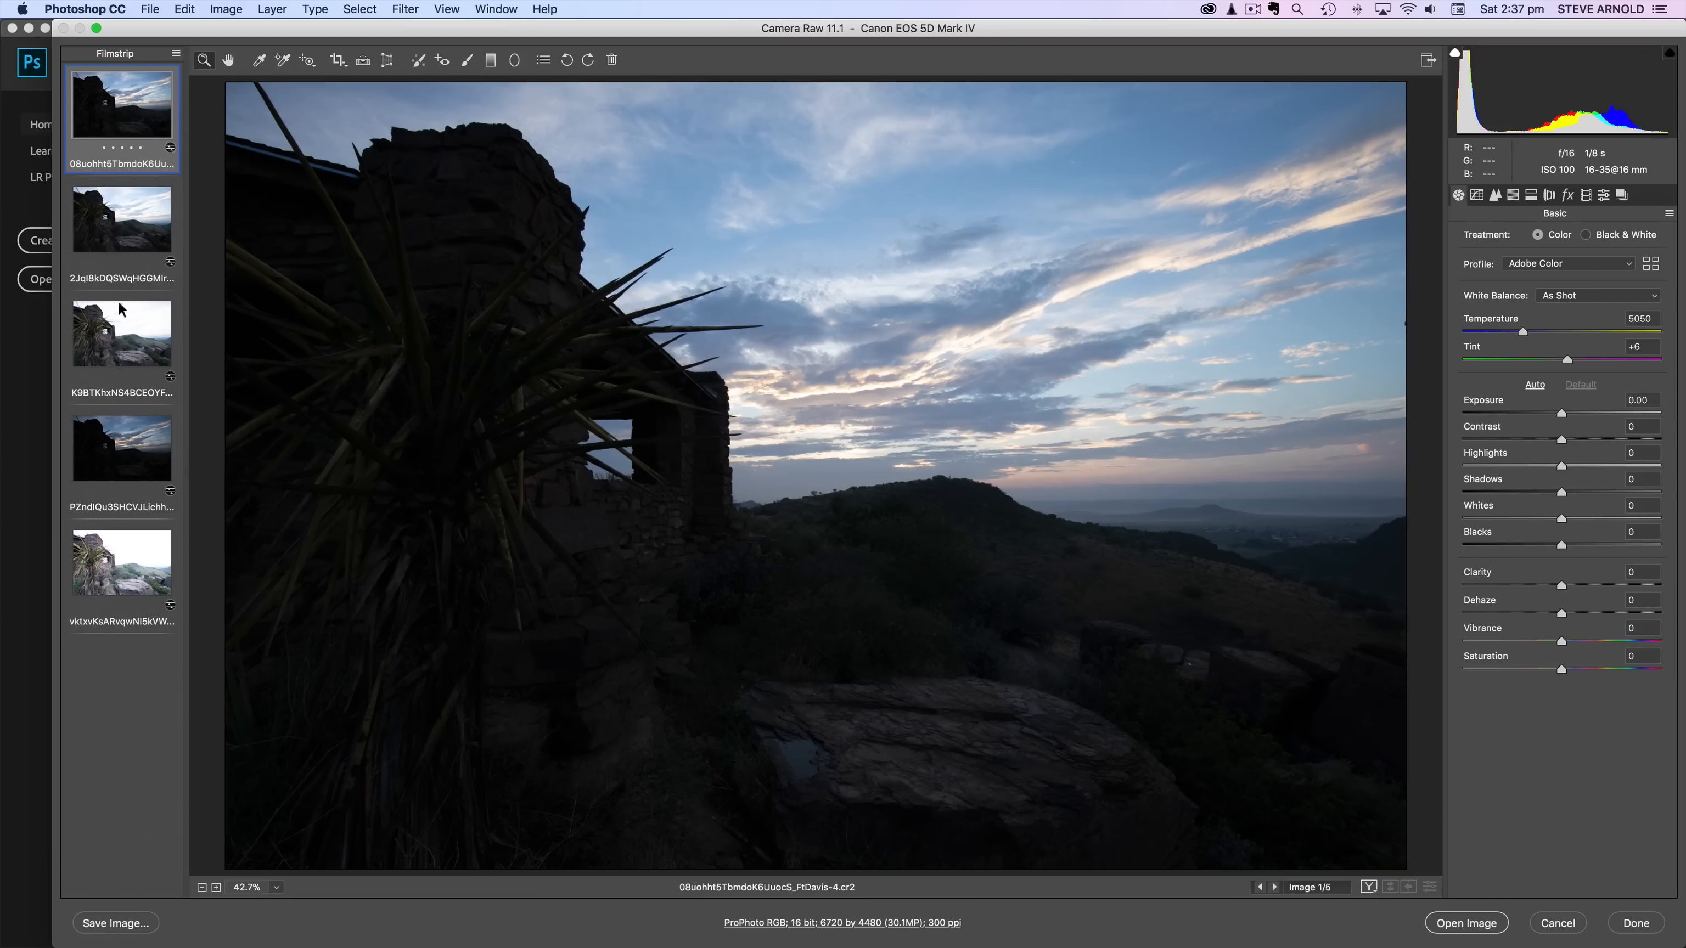
Step: Select all five exposures, set their white balance temperature to 6200, and check the individual frames
click(126, 223)
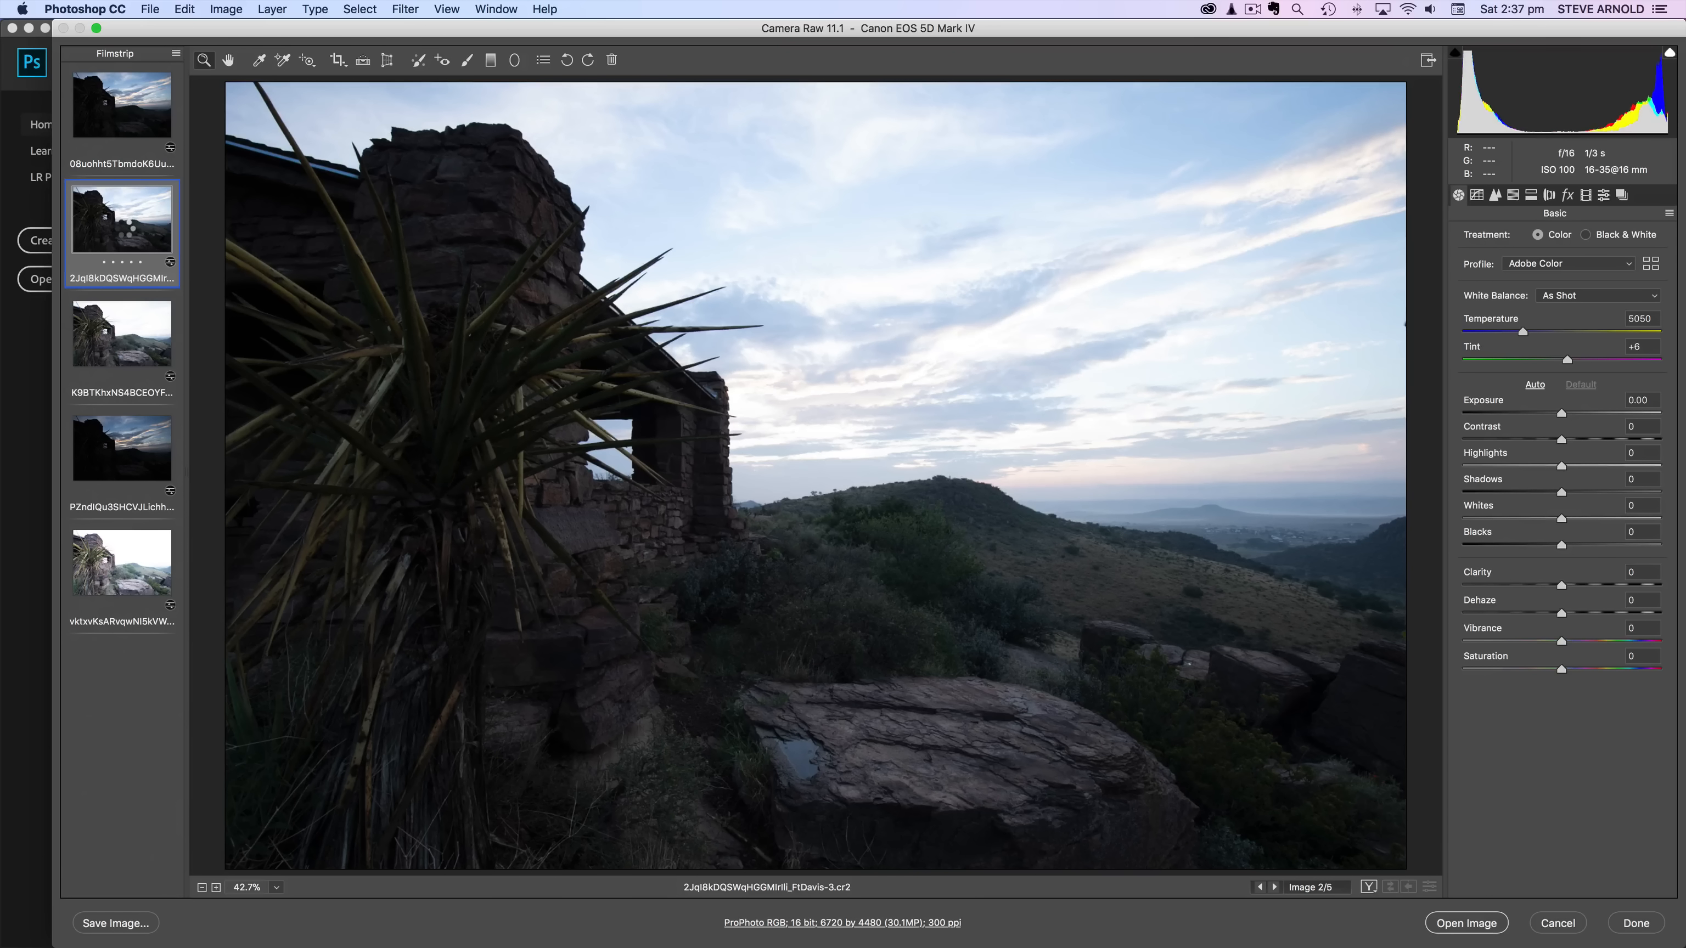
key(super+a)
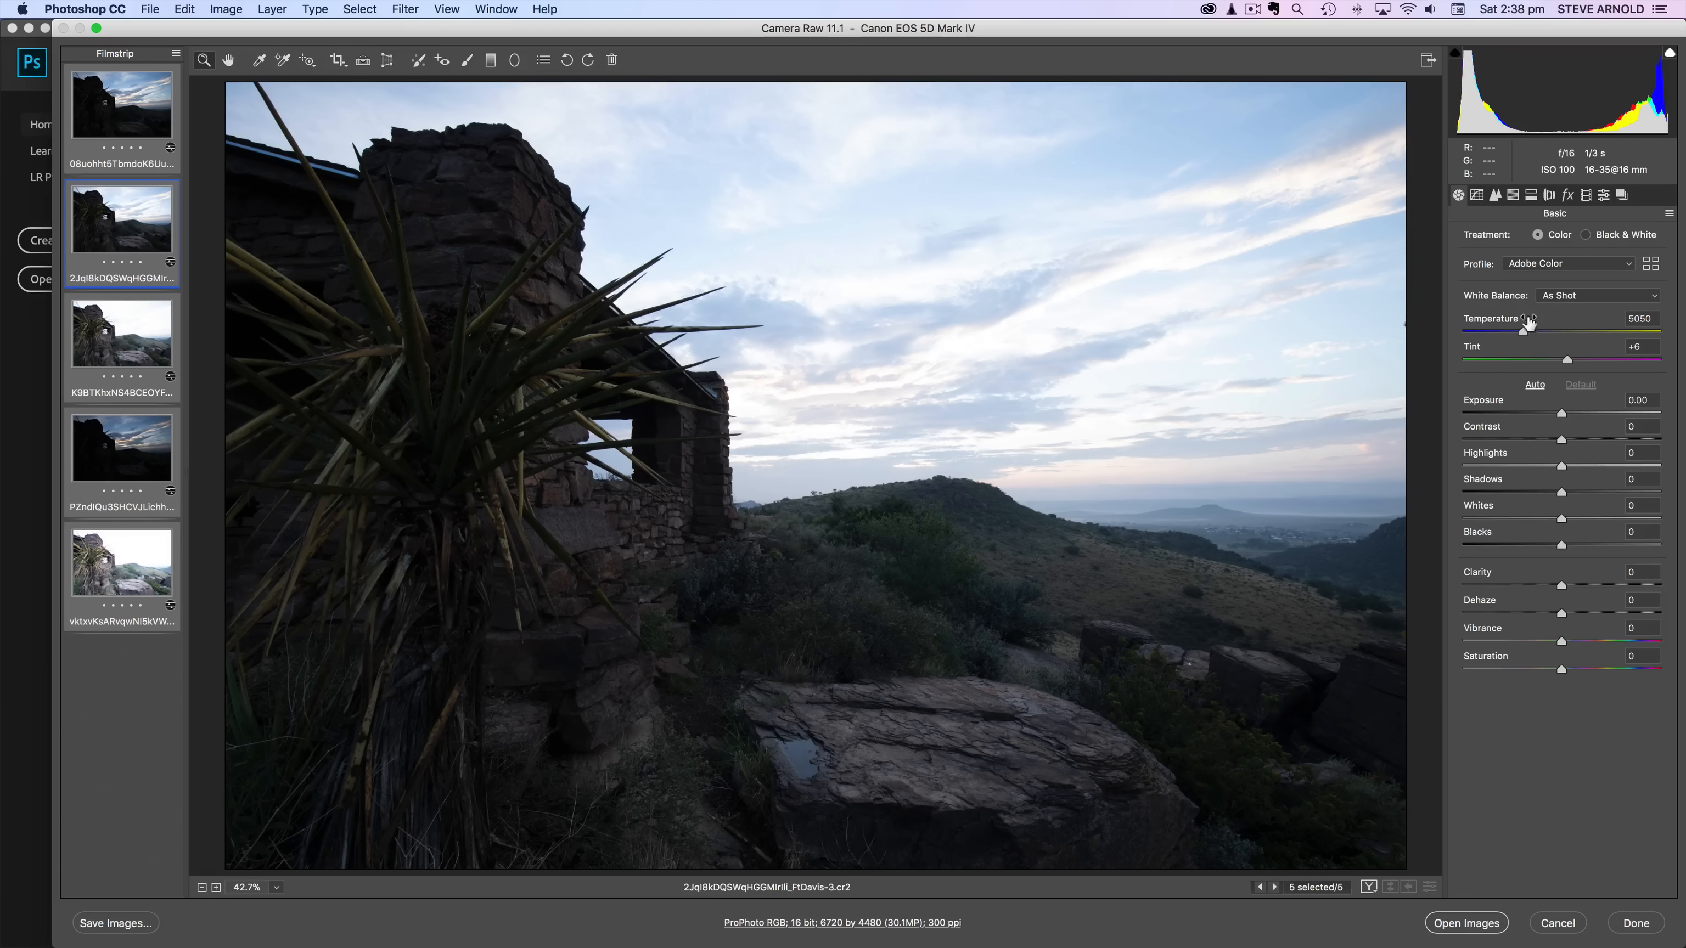
drag(1522, 330, 1545, 333)
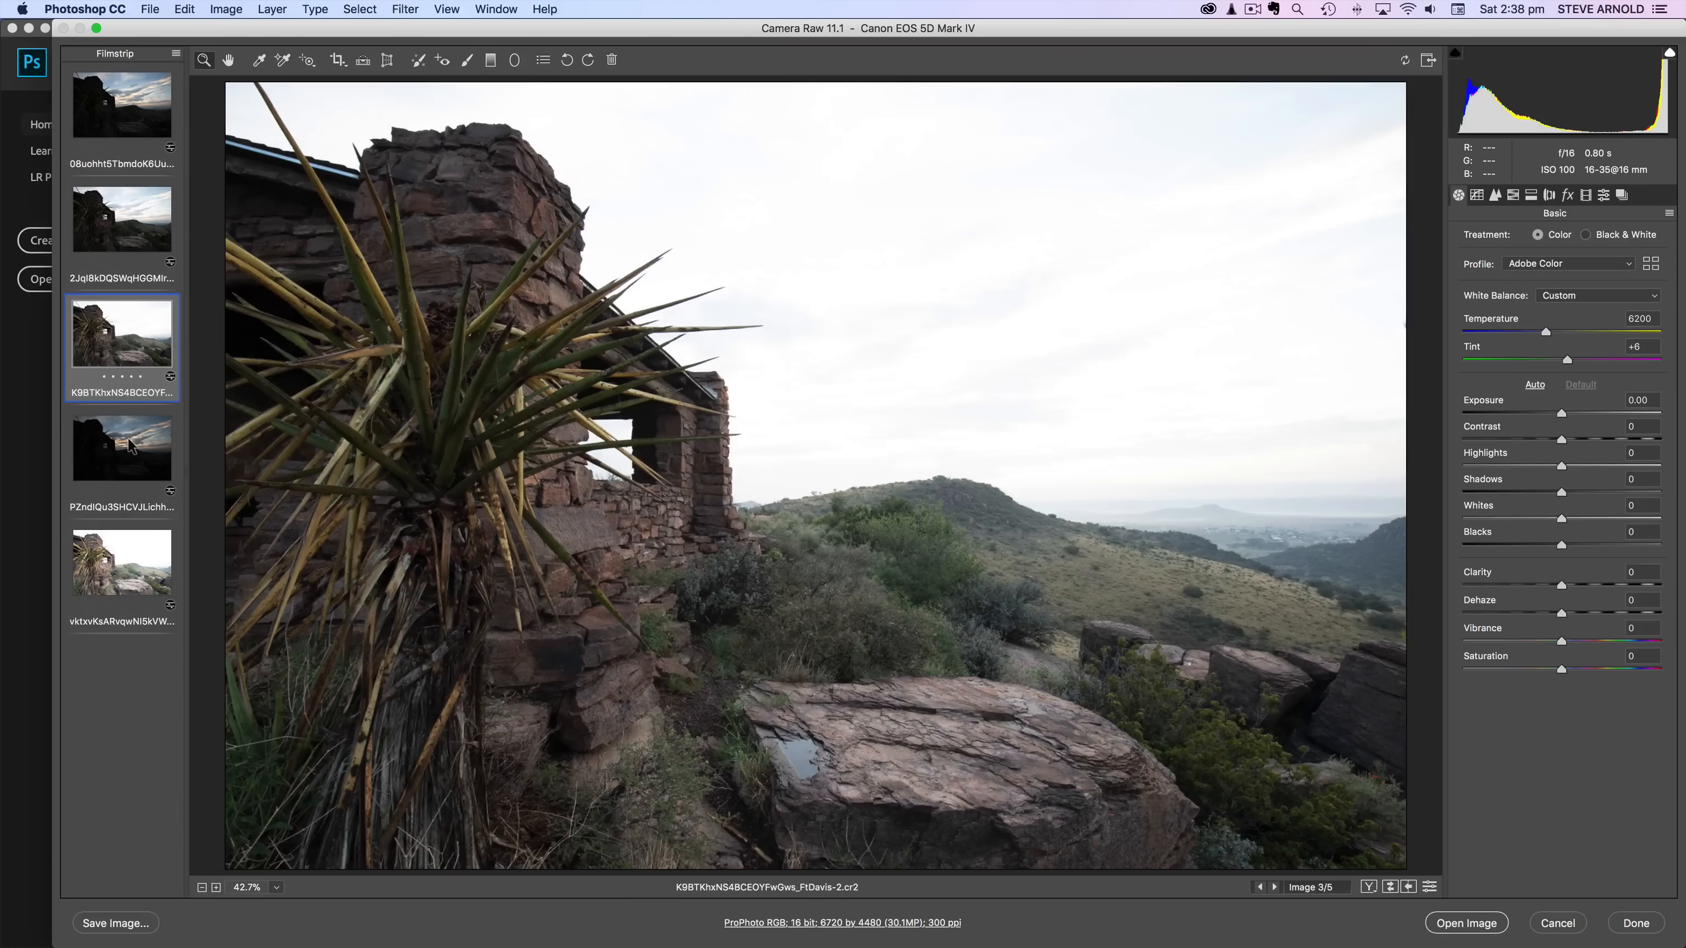
click(130, 446)
click(118, 537)
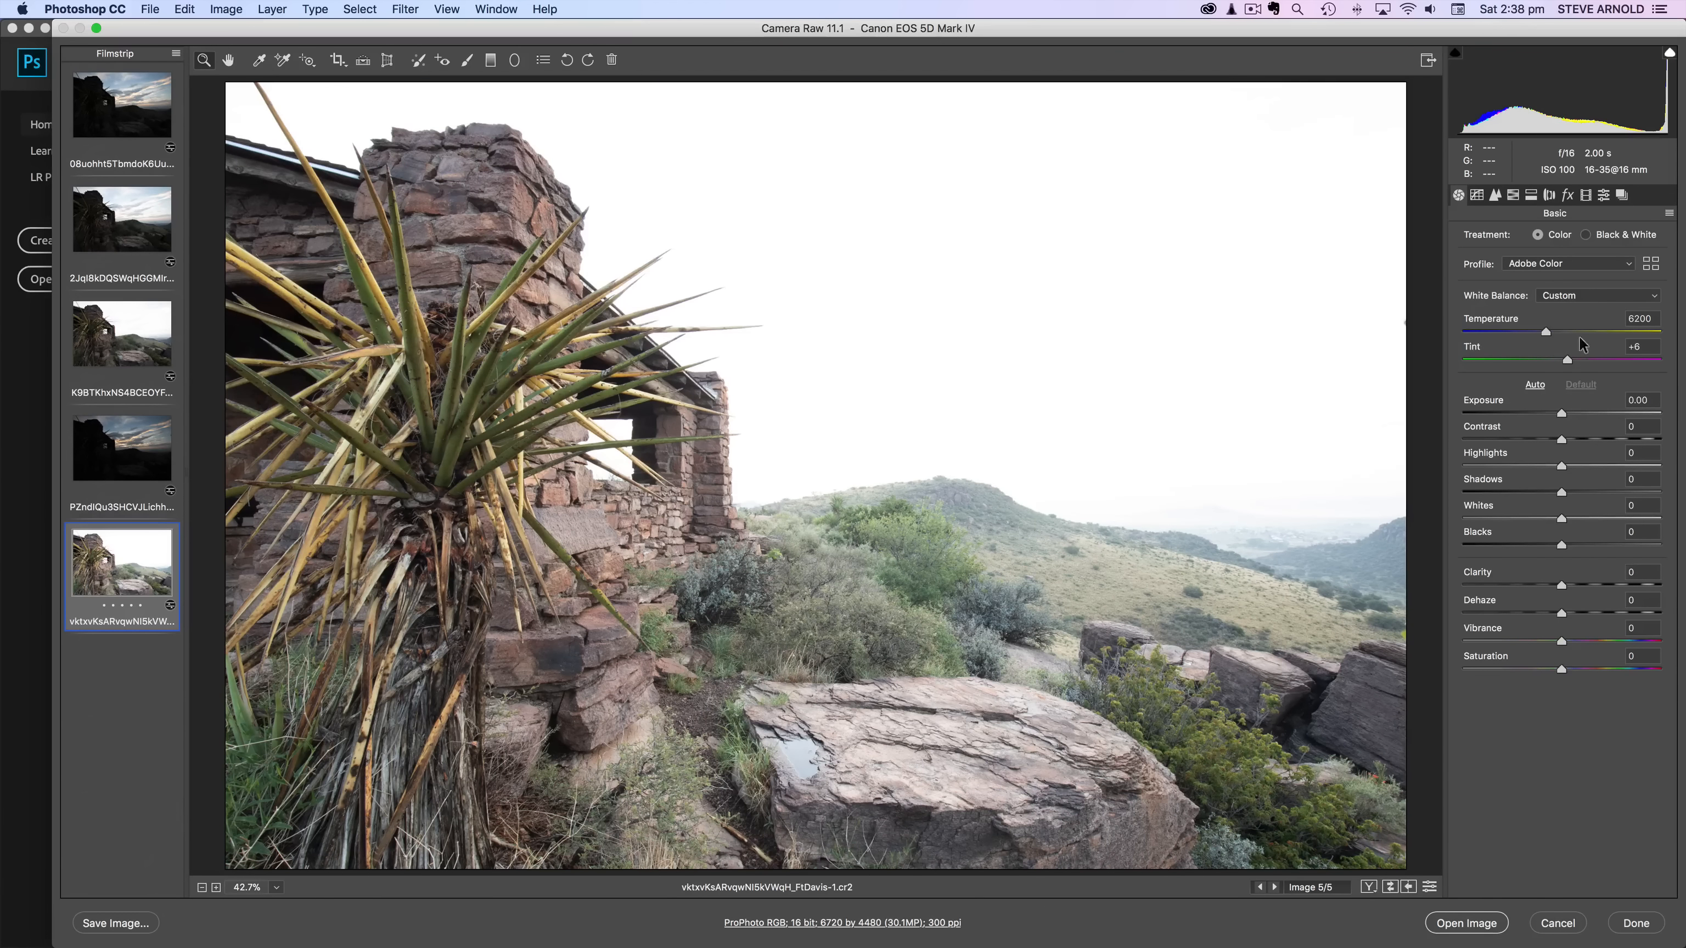
Step: Select all five exposures again and apply the Camera Neutral profile to them
click(124, 334)
key(super+a)
click(1569, 264)
click(1544, 274)
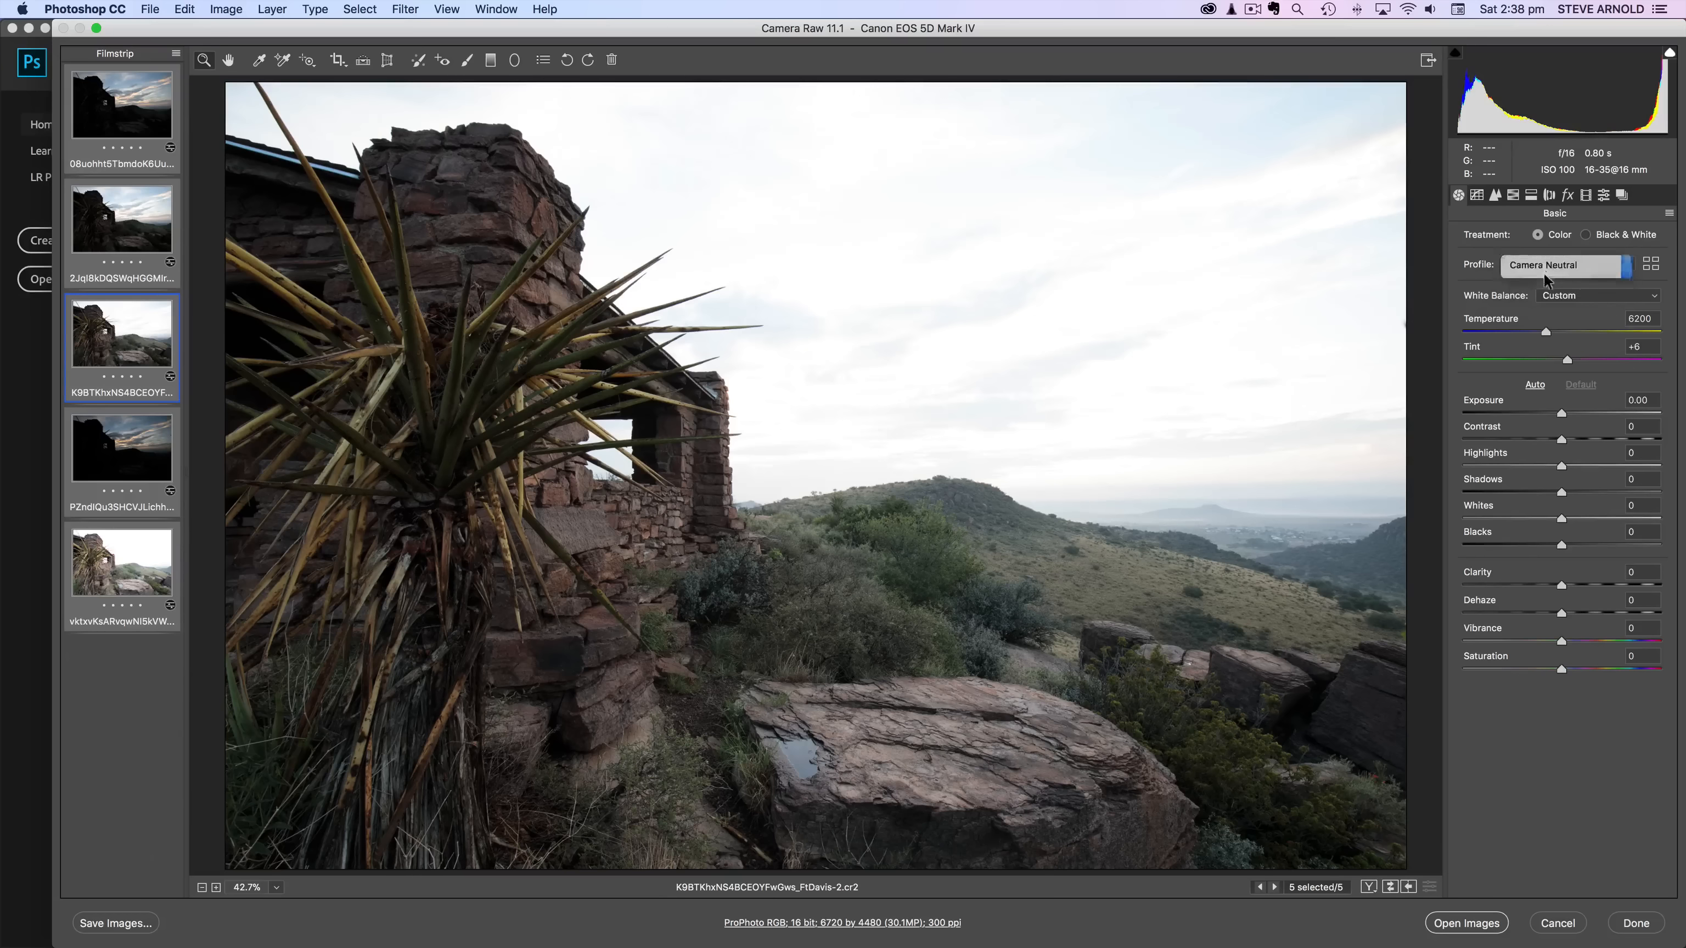
click(1546, 259)
click(1546, 263)
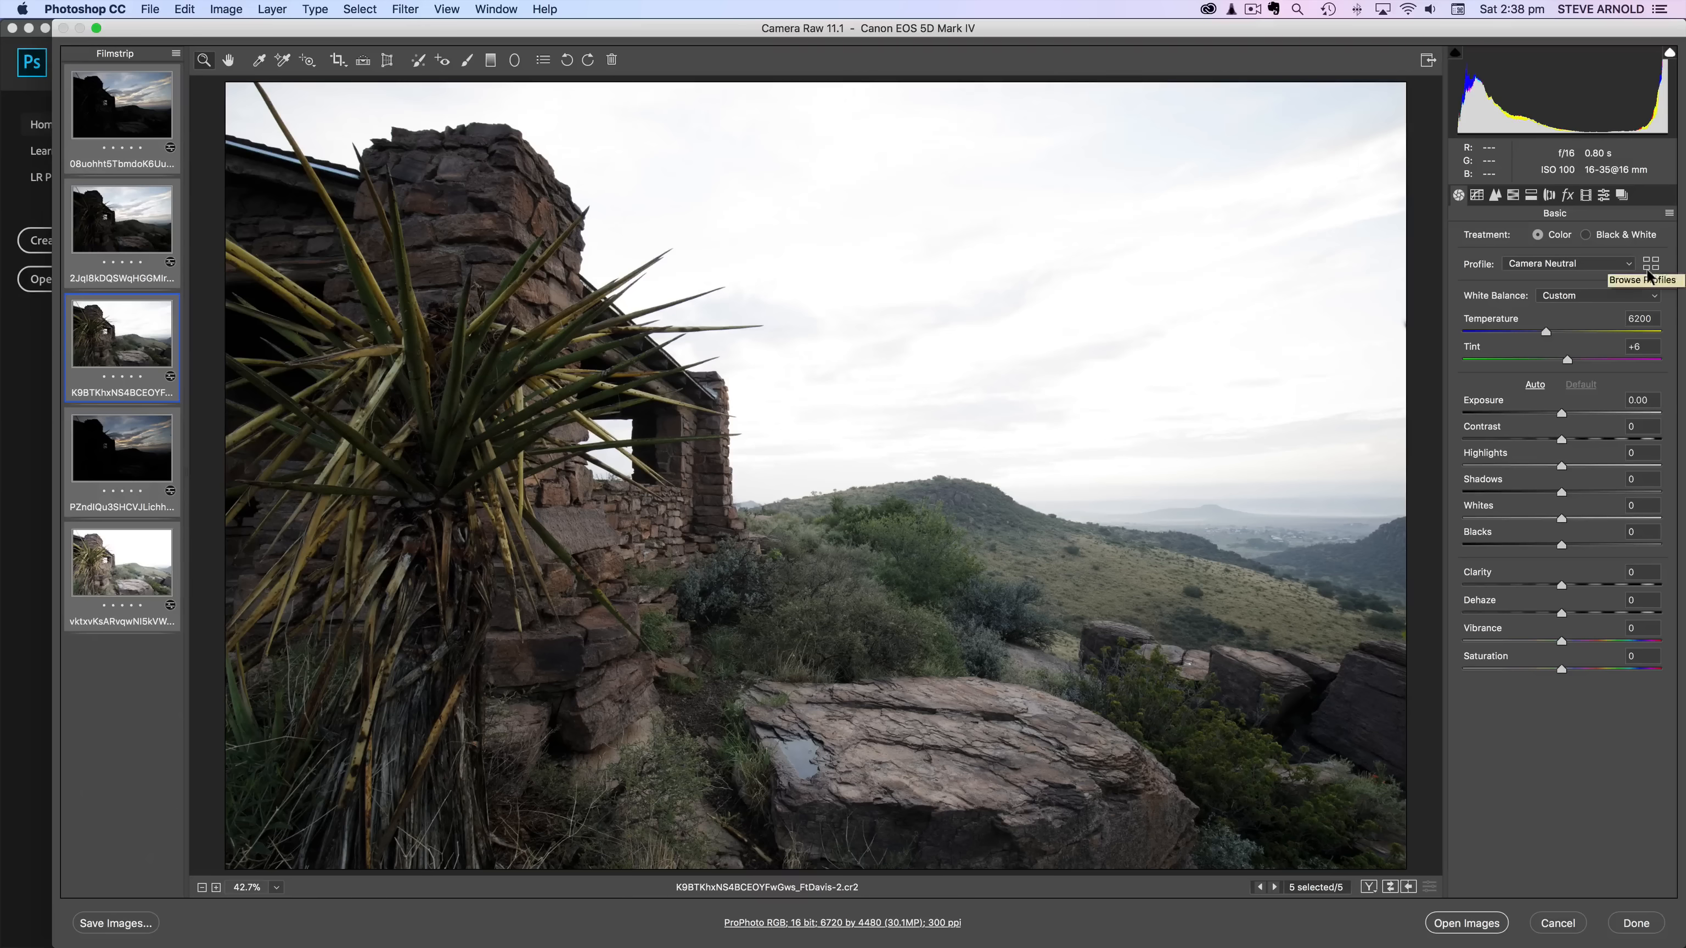
Step: Turn on Remove Chromatic Aberration and Enable Profile Corrections for all selected exposures
click(1495, 194)
click(1477, 195)
click(1530, 195)
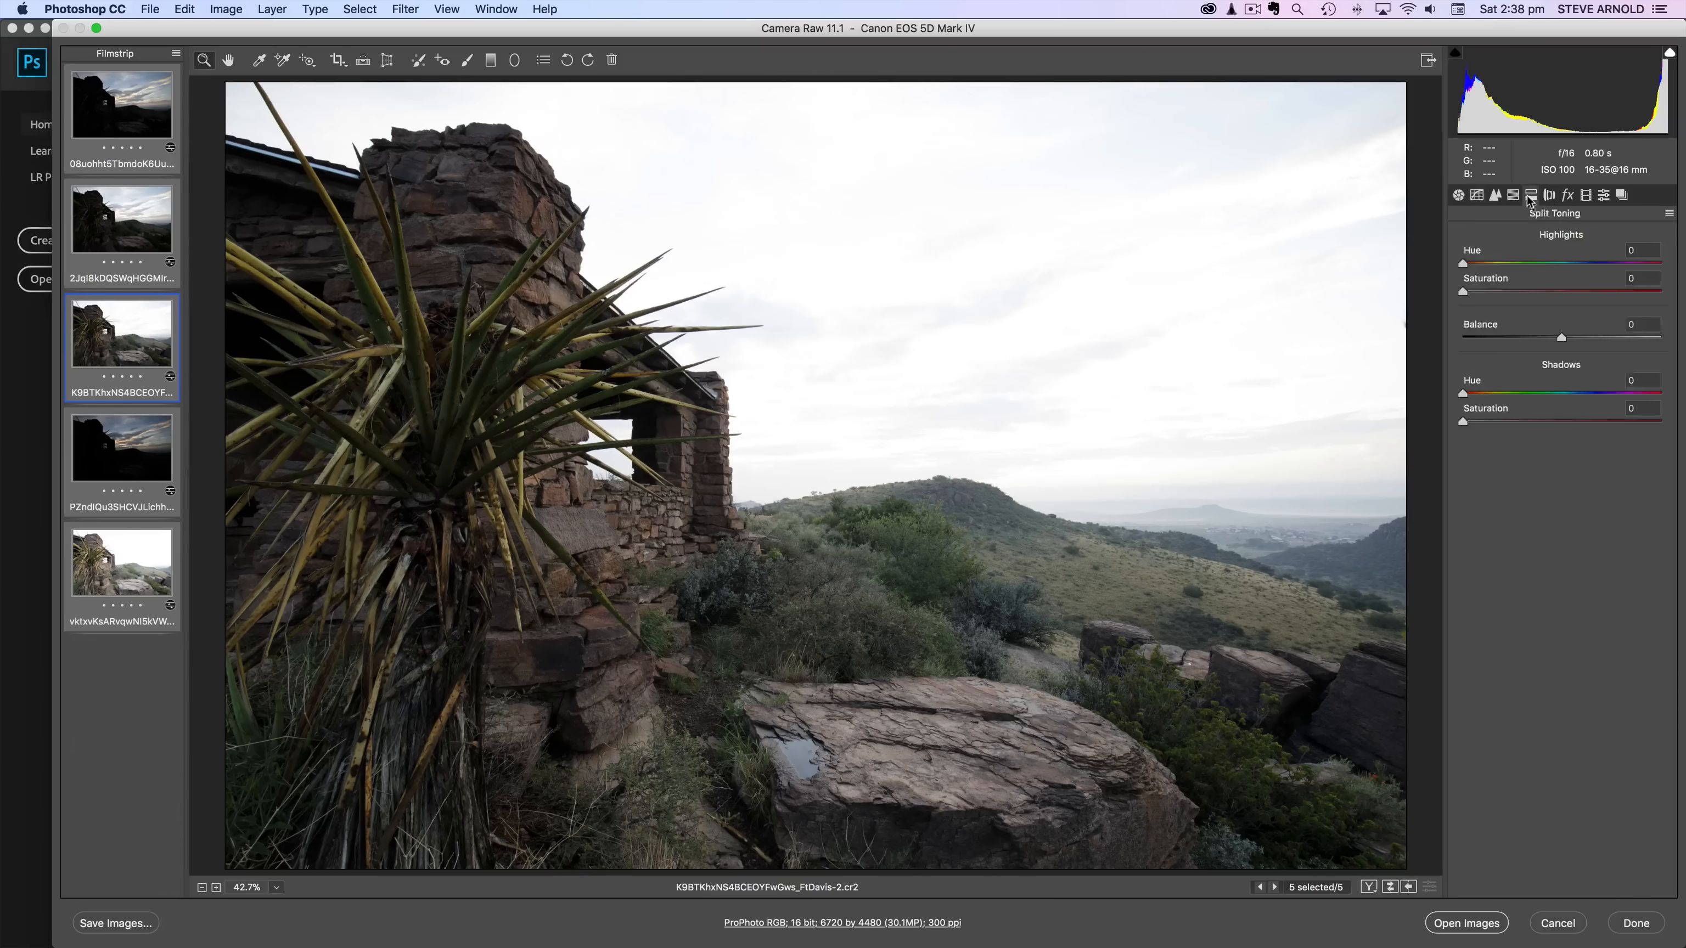
click(1549, 195)
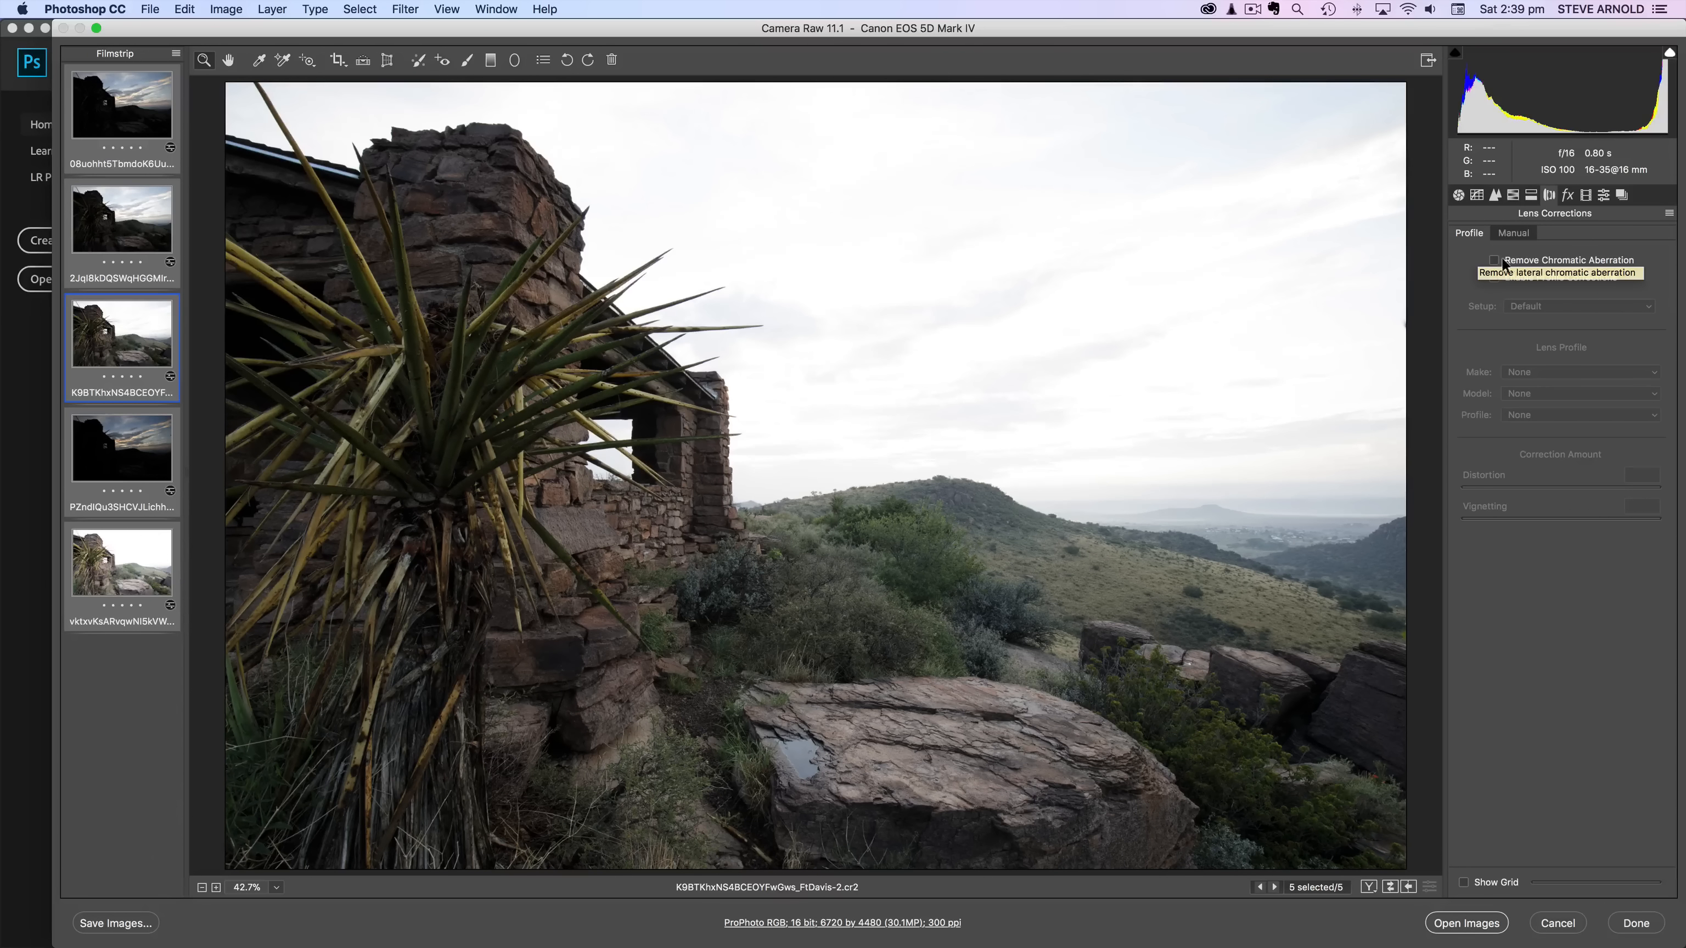
click(1521, 258)
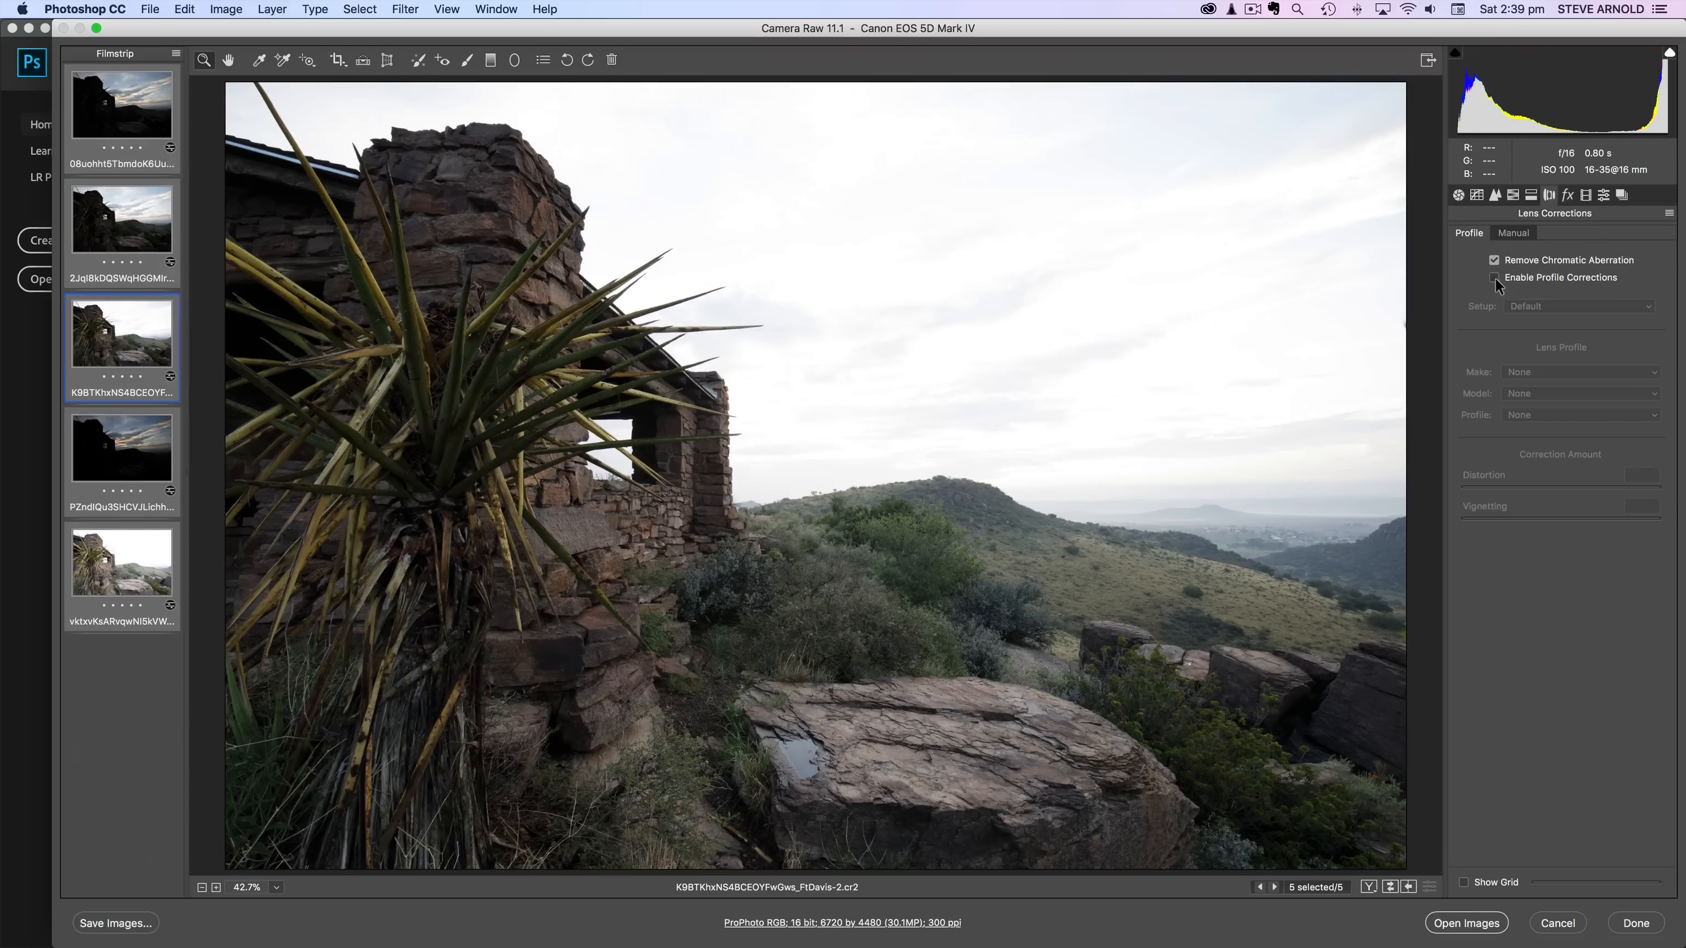
click(1495, 278)
Step: Open the five adjusted raw images as Photoshop documents and collapse the document properties
click(1499, 199)
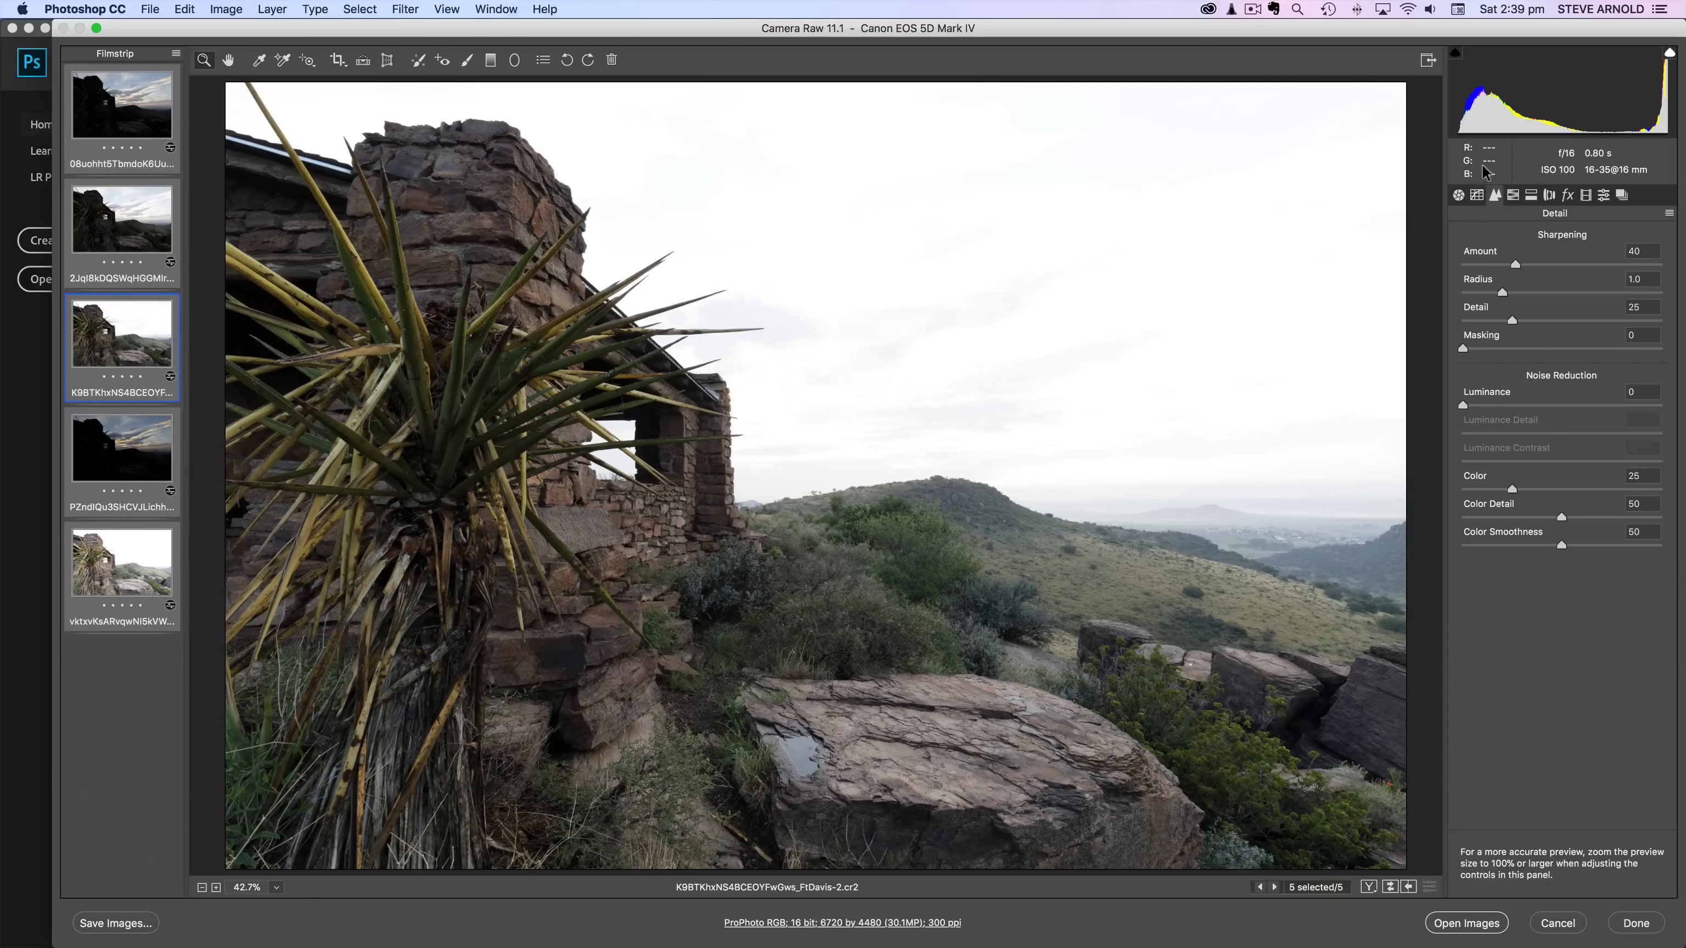
click(1477, 199)
click(1458, 196)
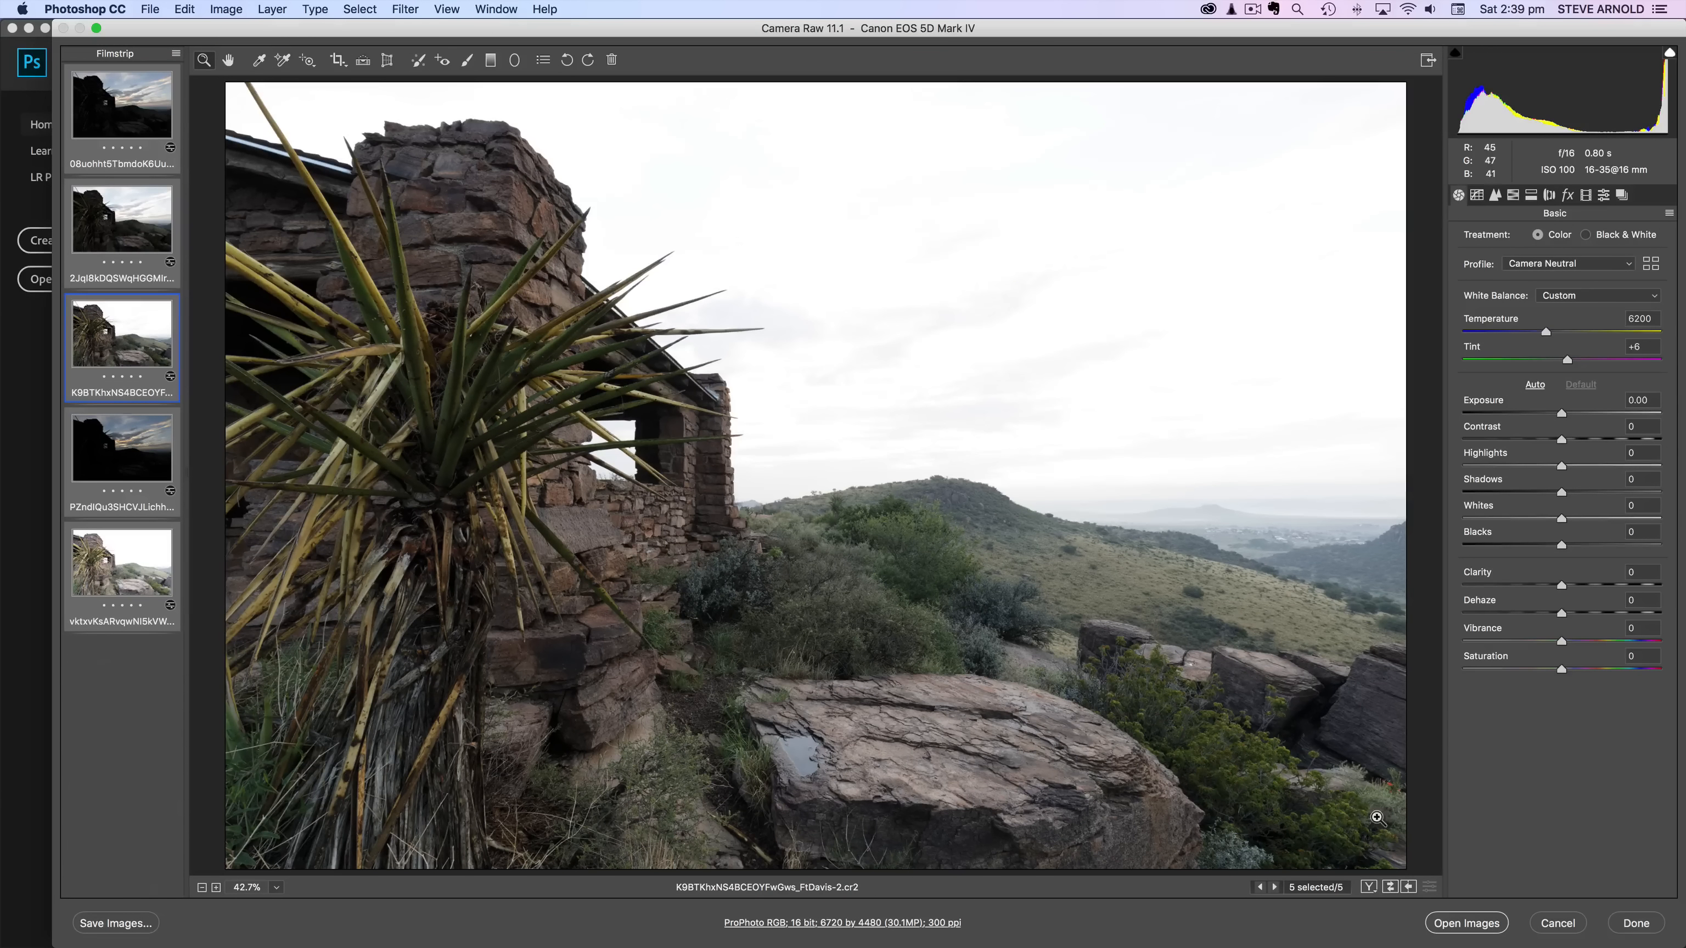
click(1464, 925)
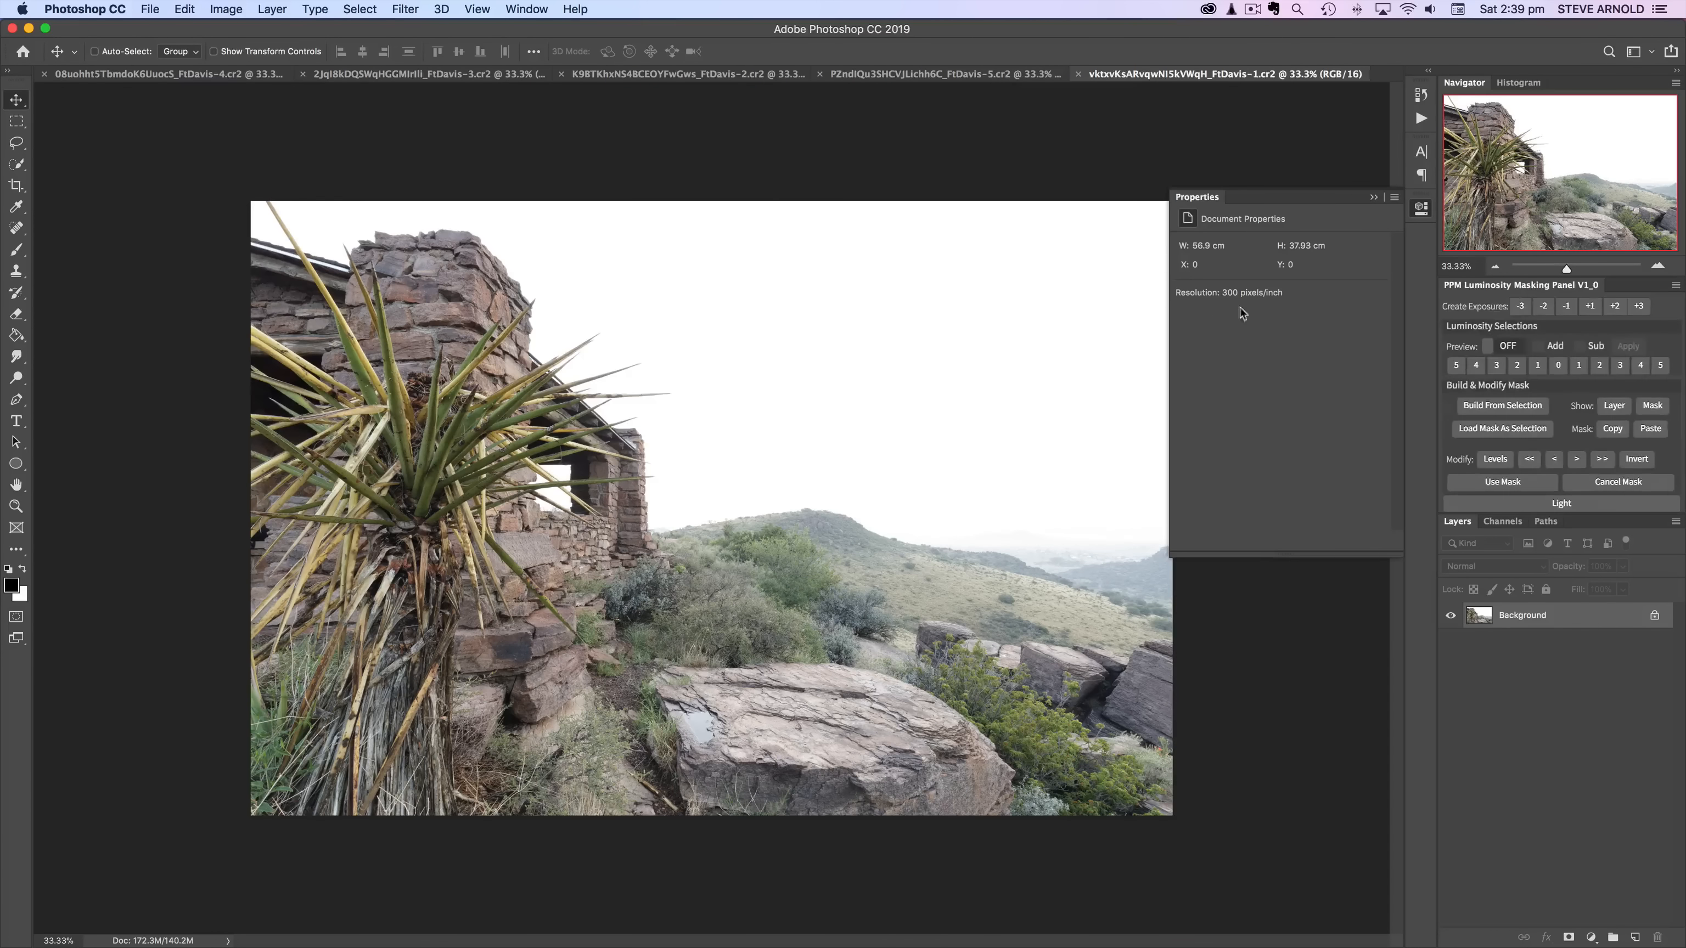
click(1421, 210)
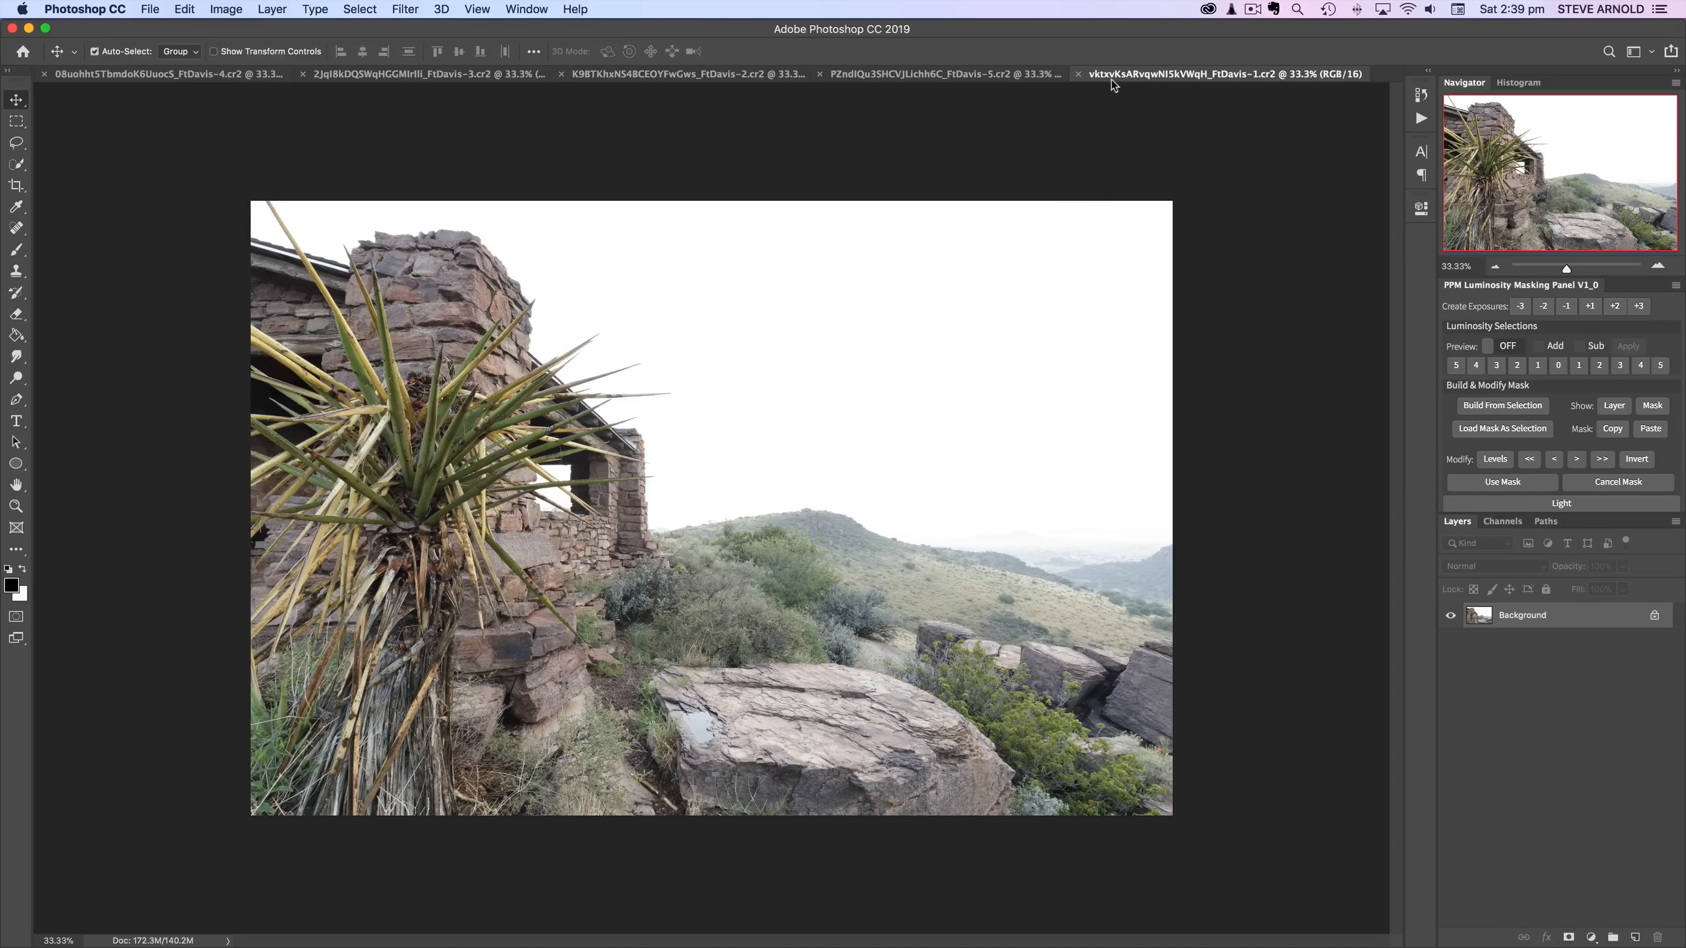
Step: Copy the entire FtDavis-1 image and paste it as a new layer in the FtDavis-4 document
key(super+a)
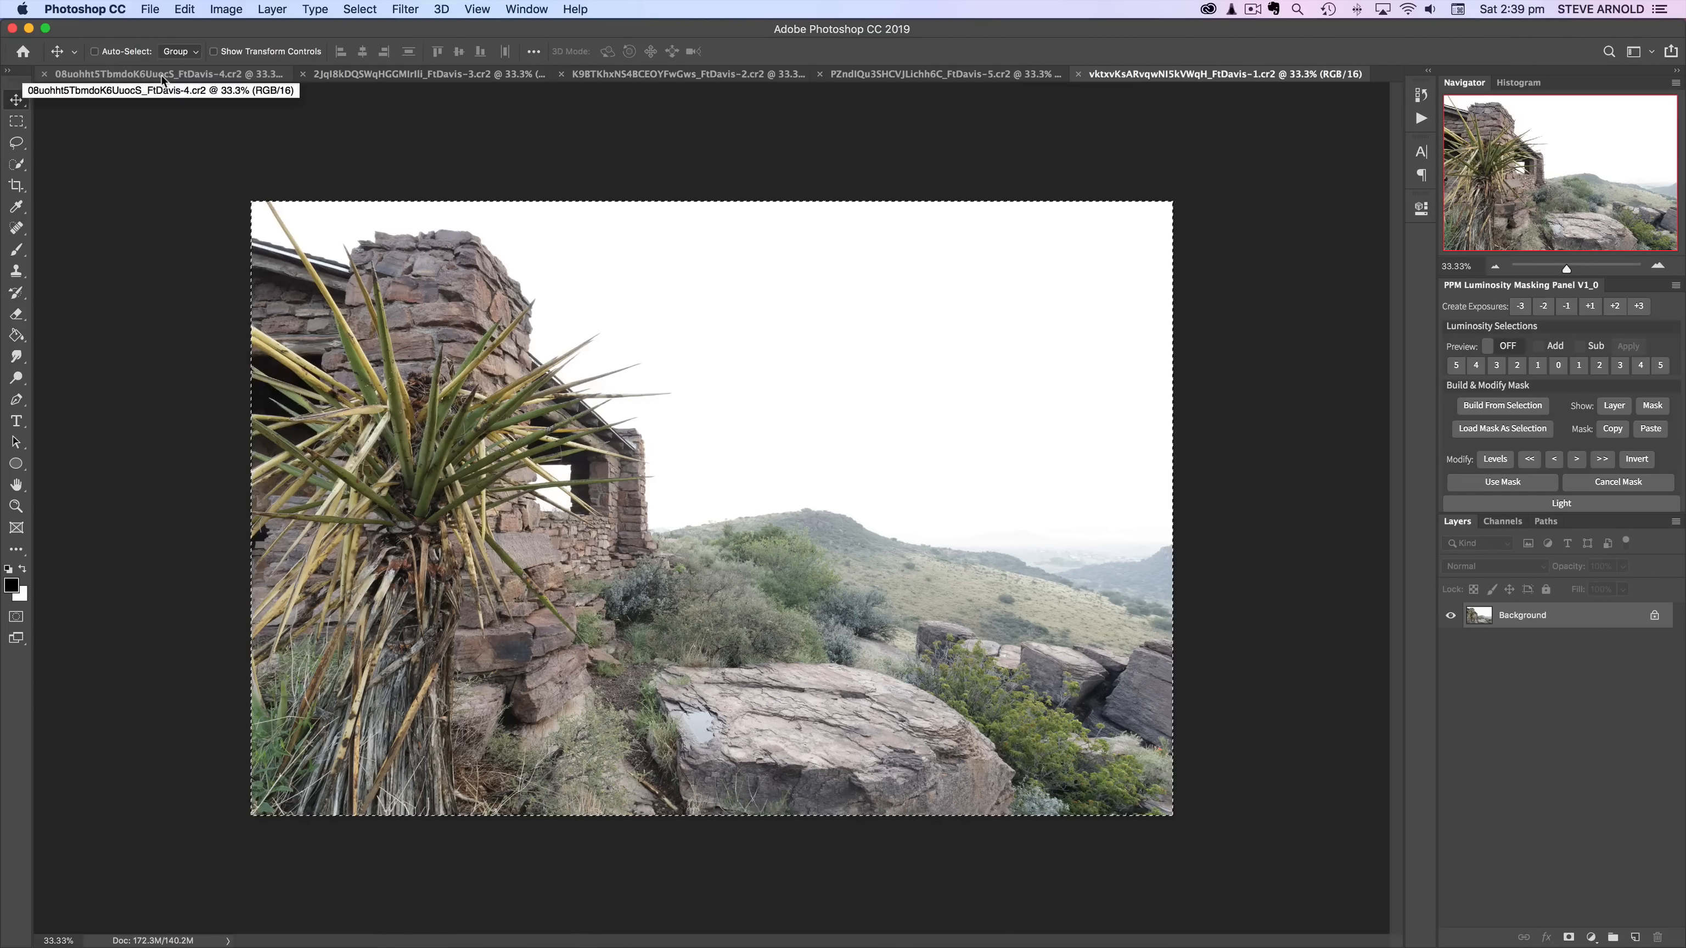
click(188, 79)
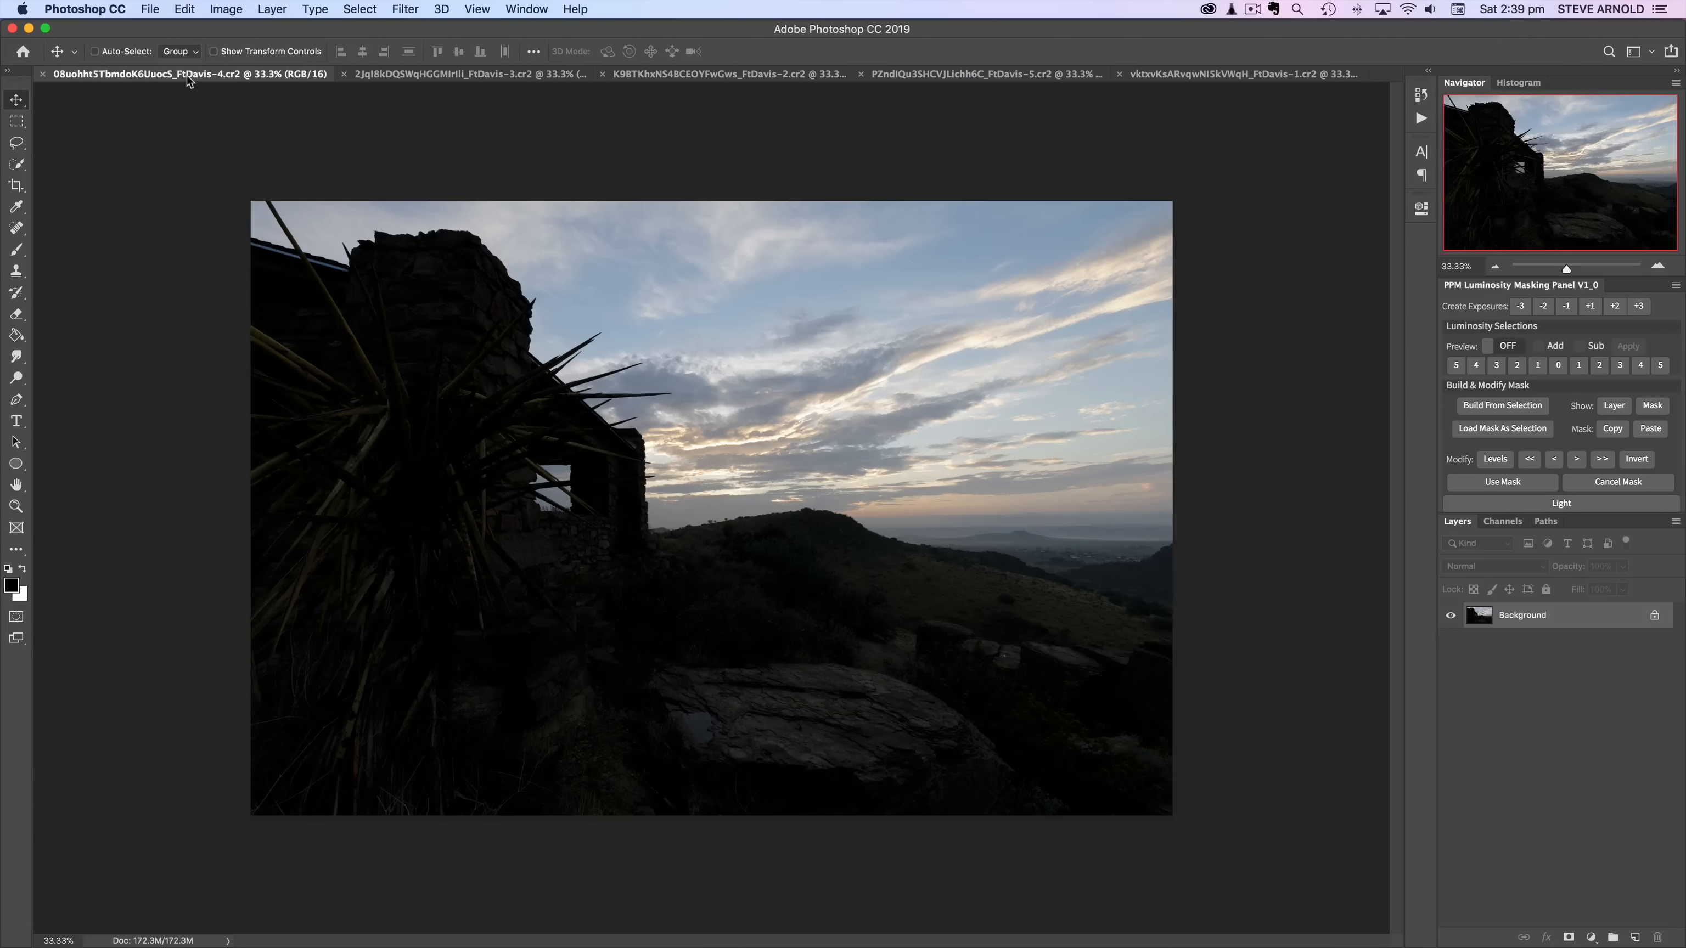
key(super+v)
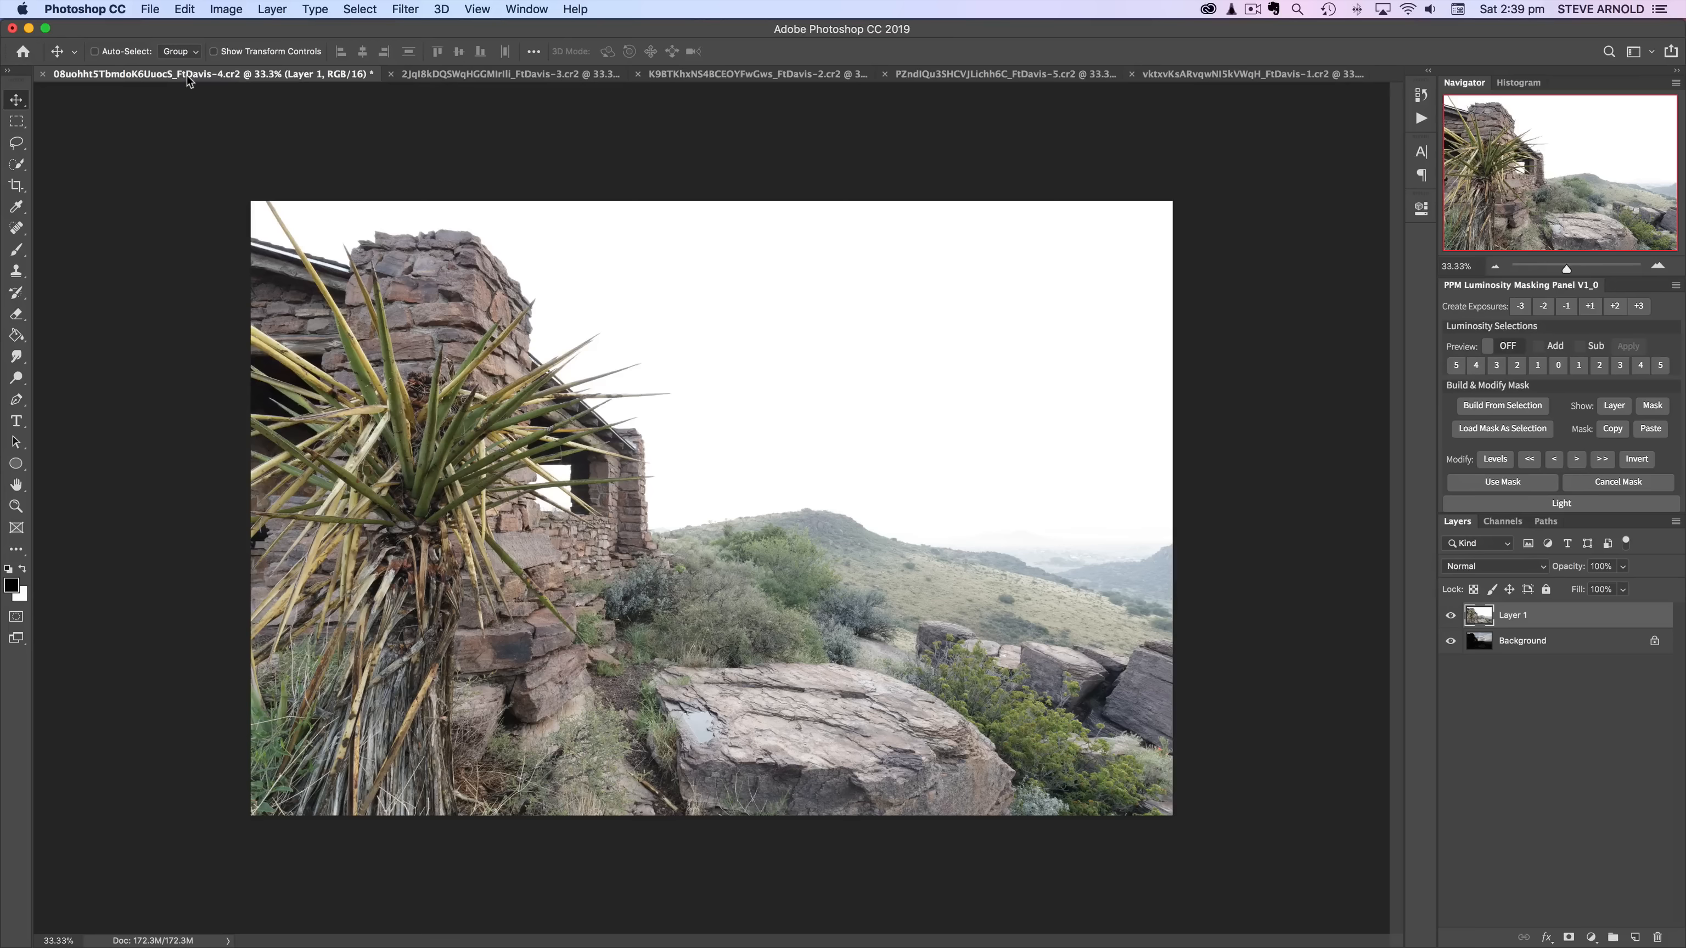
Step: Copy the entire FtDavis-5 image and paste it as a new layer in the FtDavis-4 document
click(1188, 75)
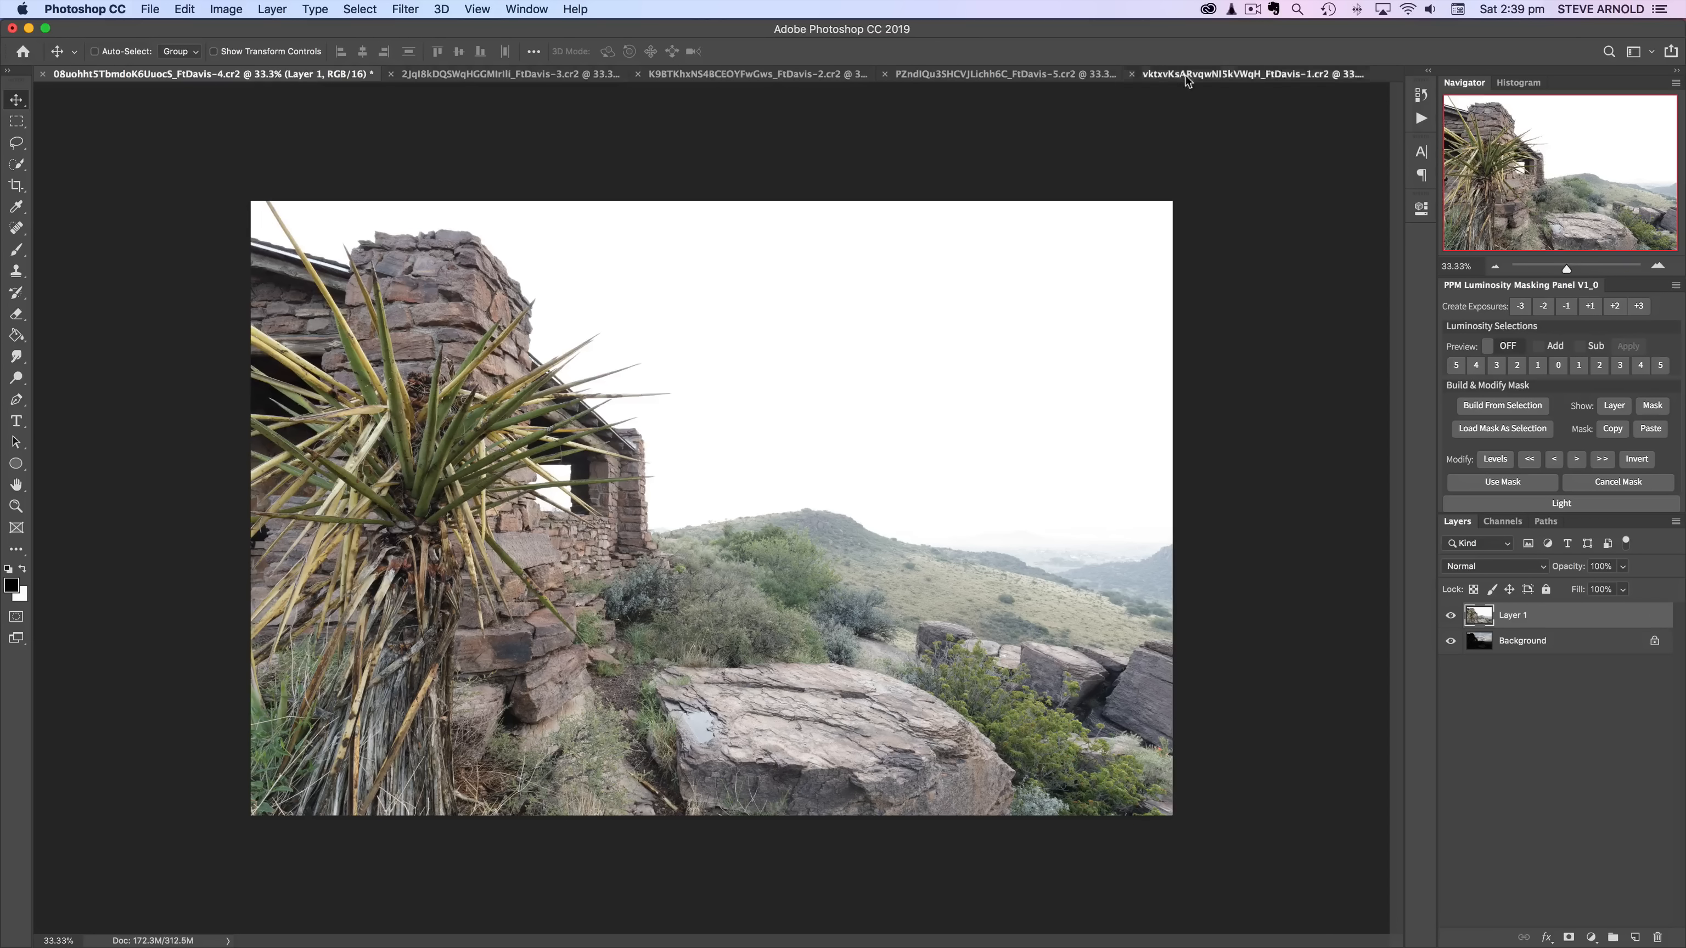
click(1022, 76)
key(super+a)
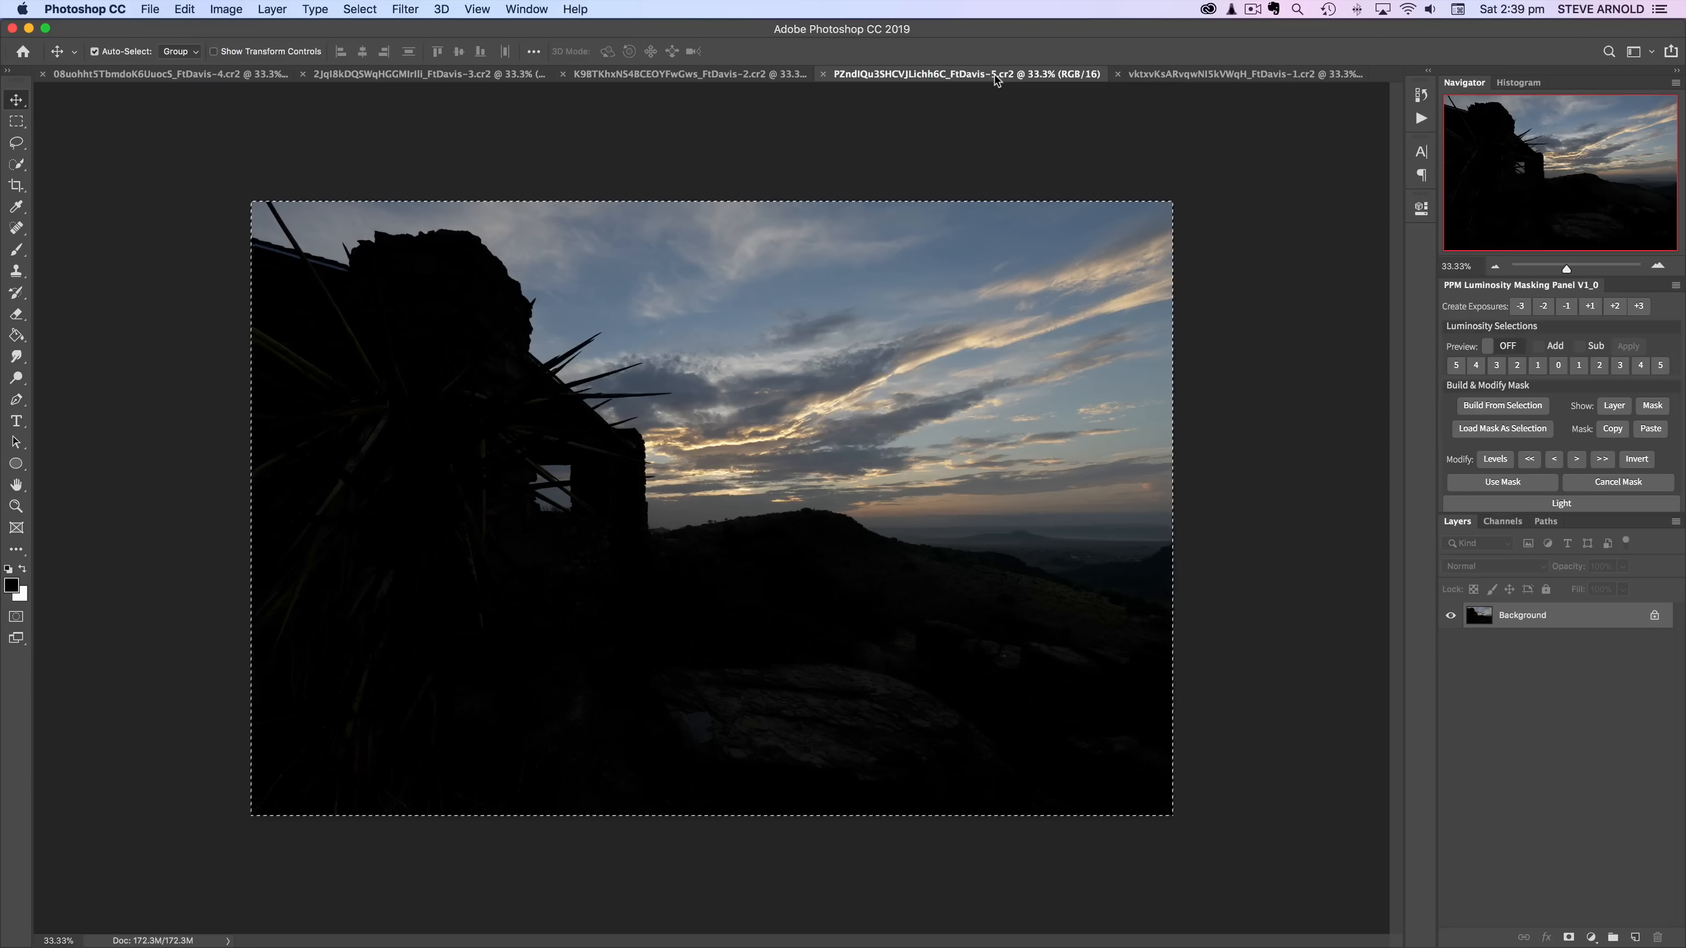
key(super+c)
click(165, 73)
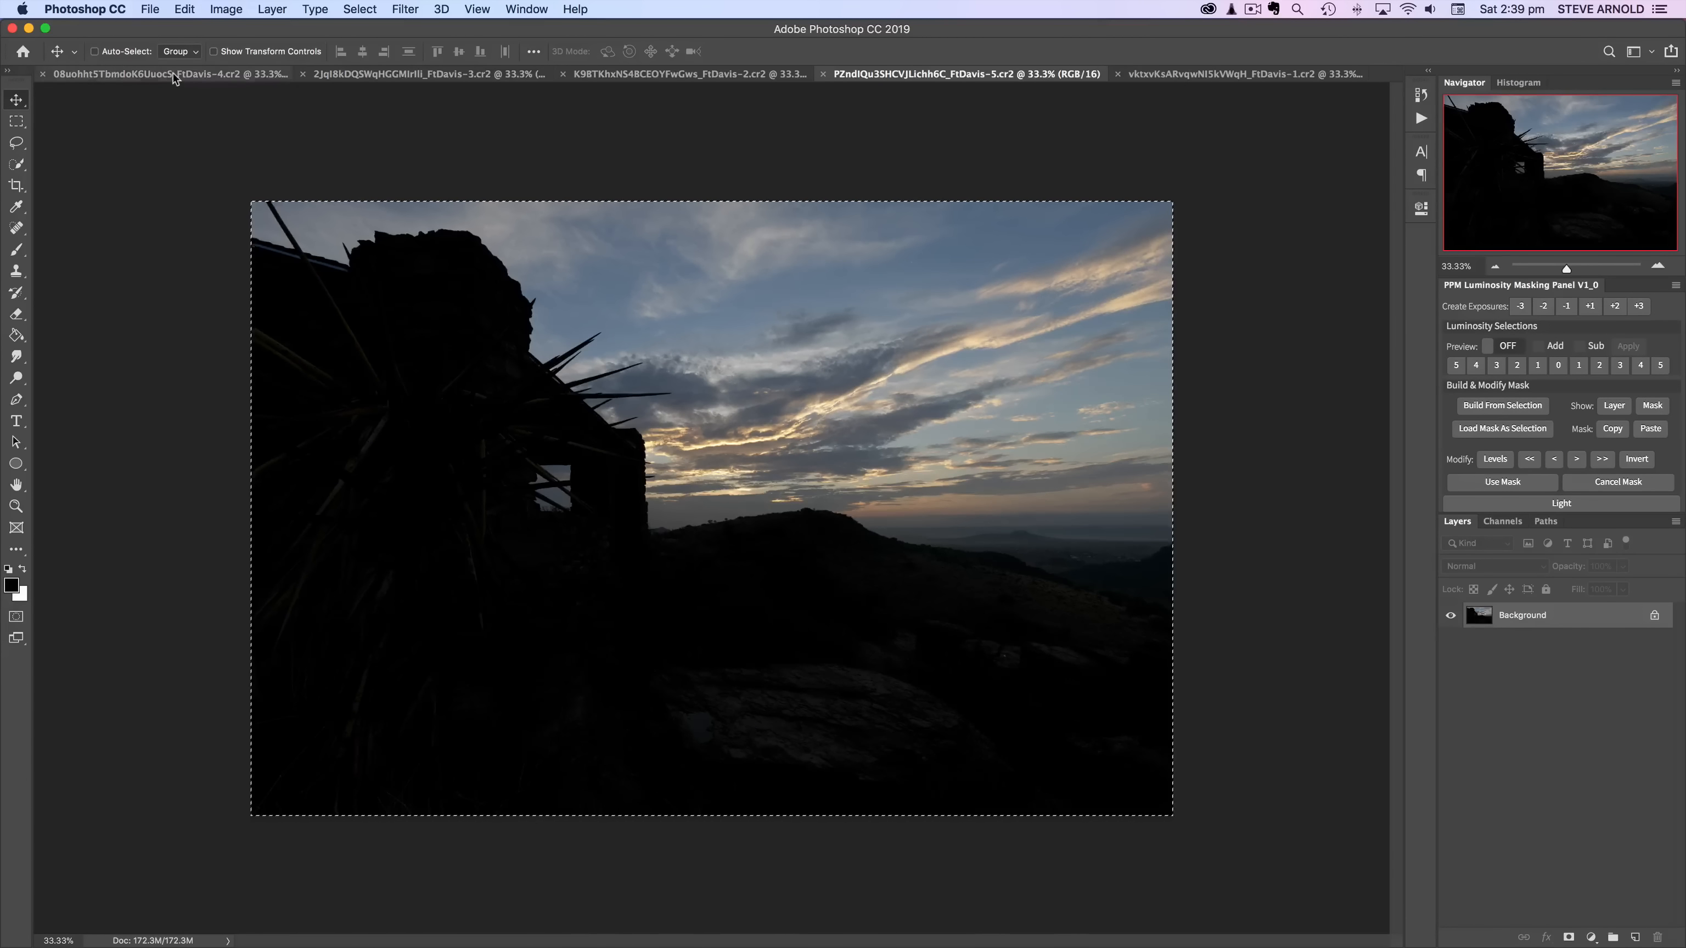
key(super+v)
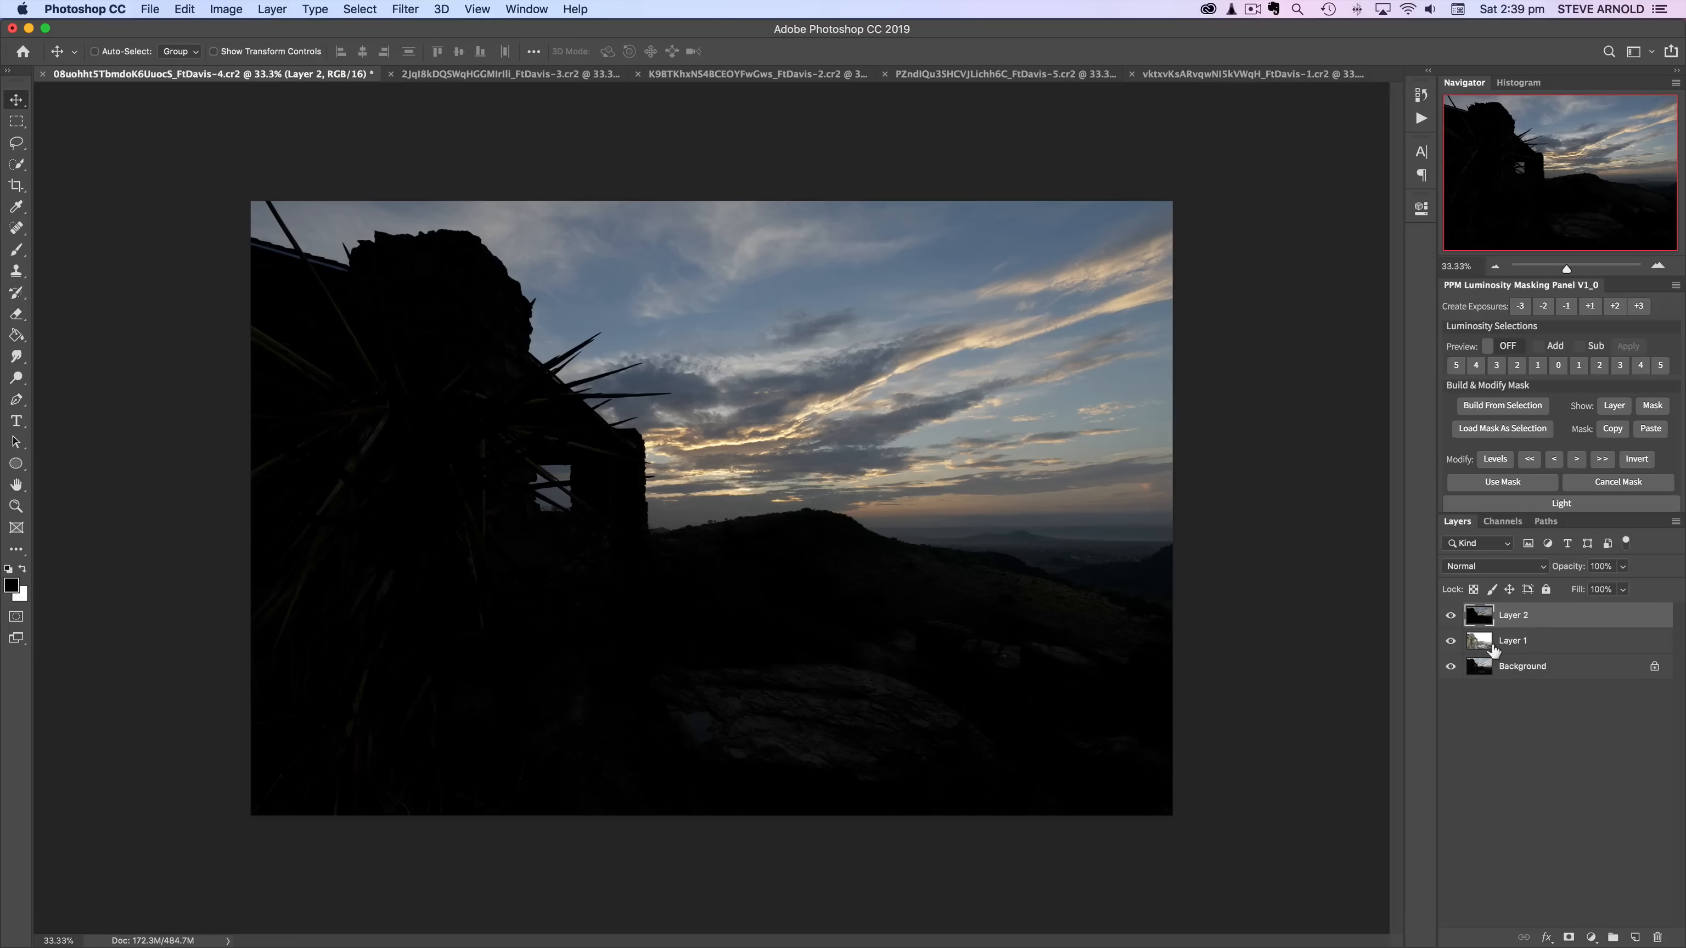
Step: Copy the entire FtDavis-2 image and paste it as a new layer in the FtDavis-4 document
click(750, 76)
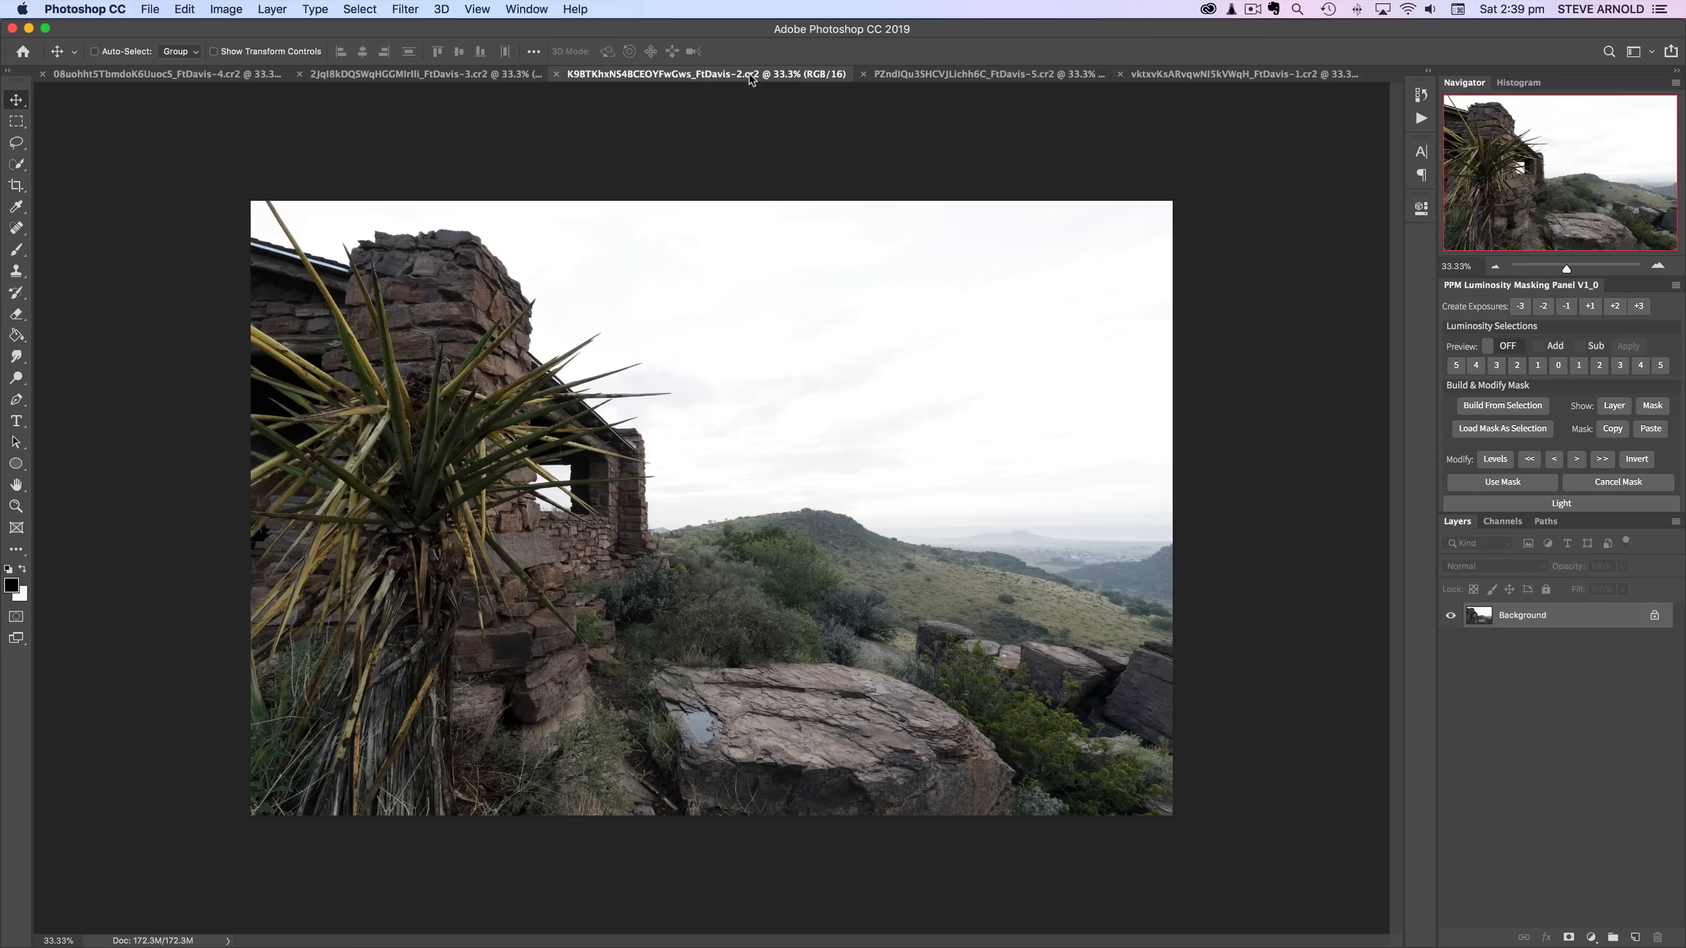
key(super+a)
click(203, 73)
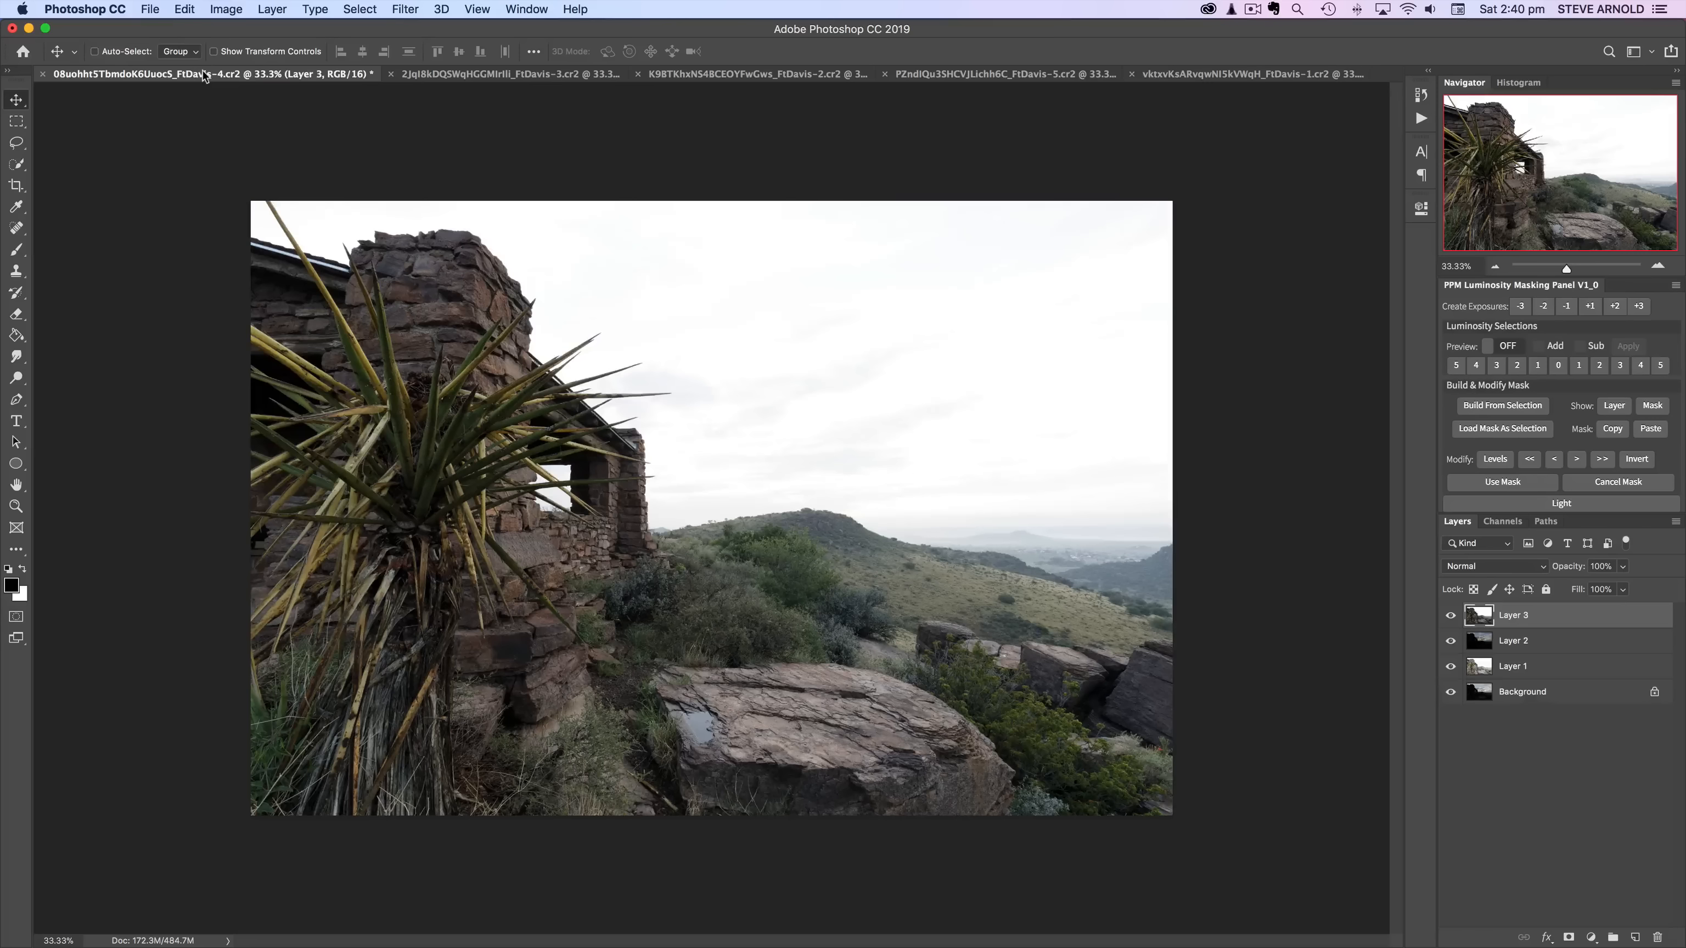
Step: Copy the entire FtDavis-3 image and paste it as a new layer in the FtDavis-4 document
click(444, 75)
key(super+a)
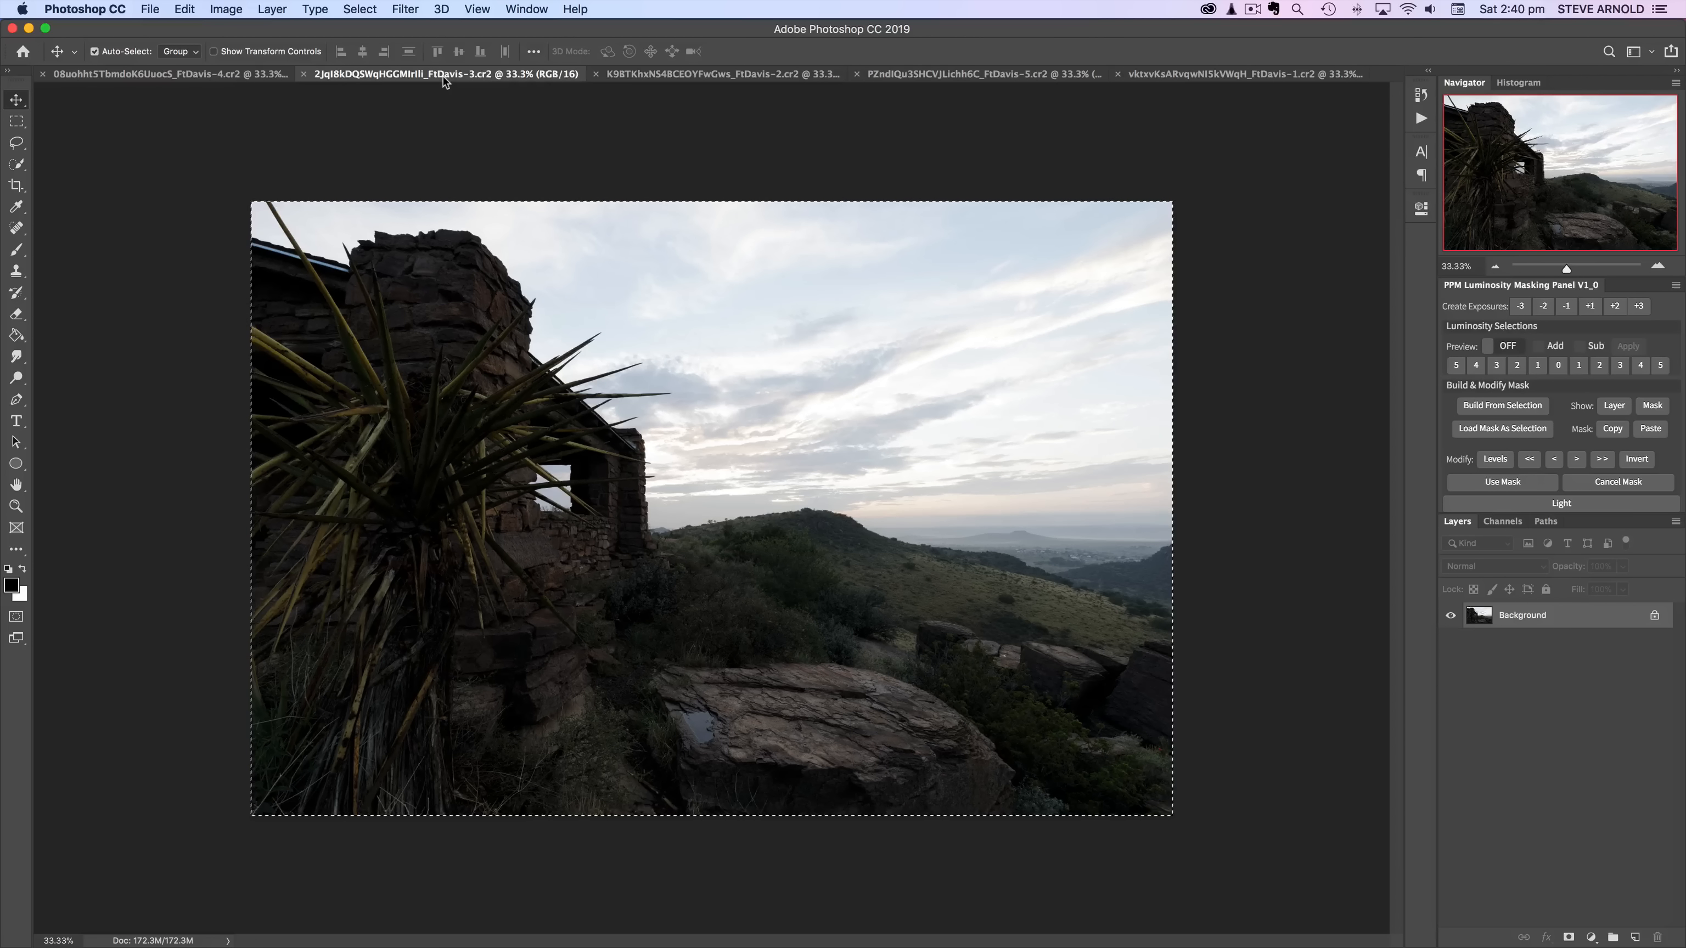
key(super+c)
click(232, 75)
key(super+v)
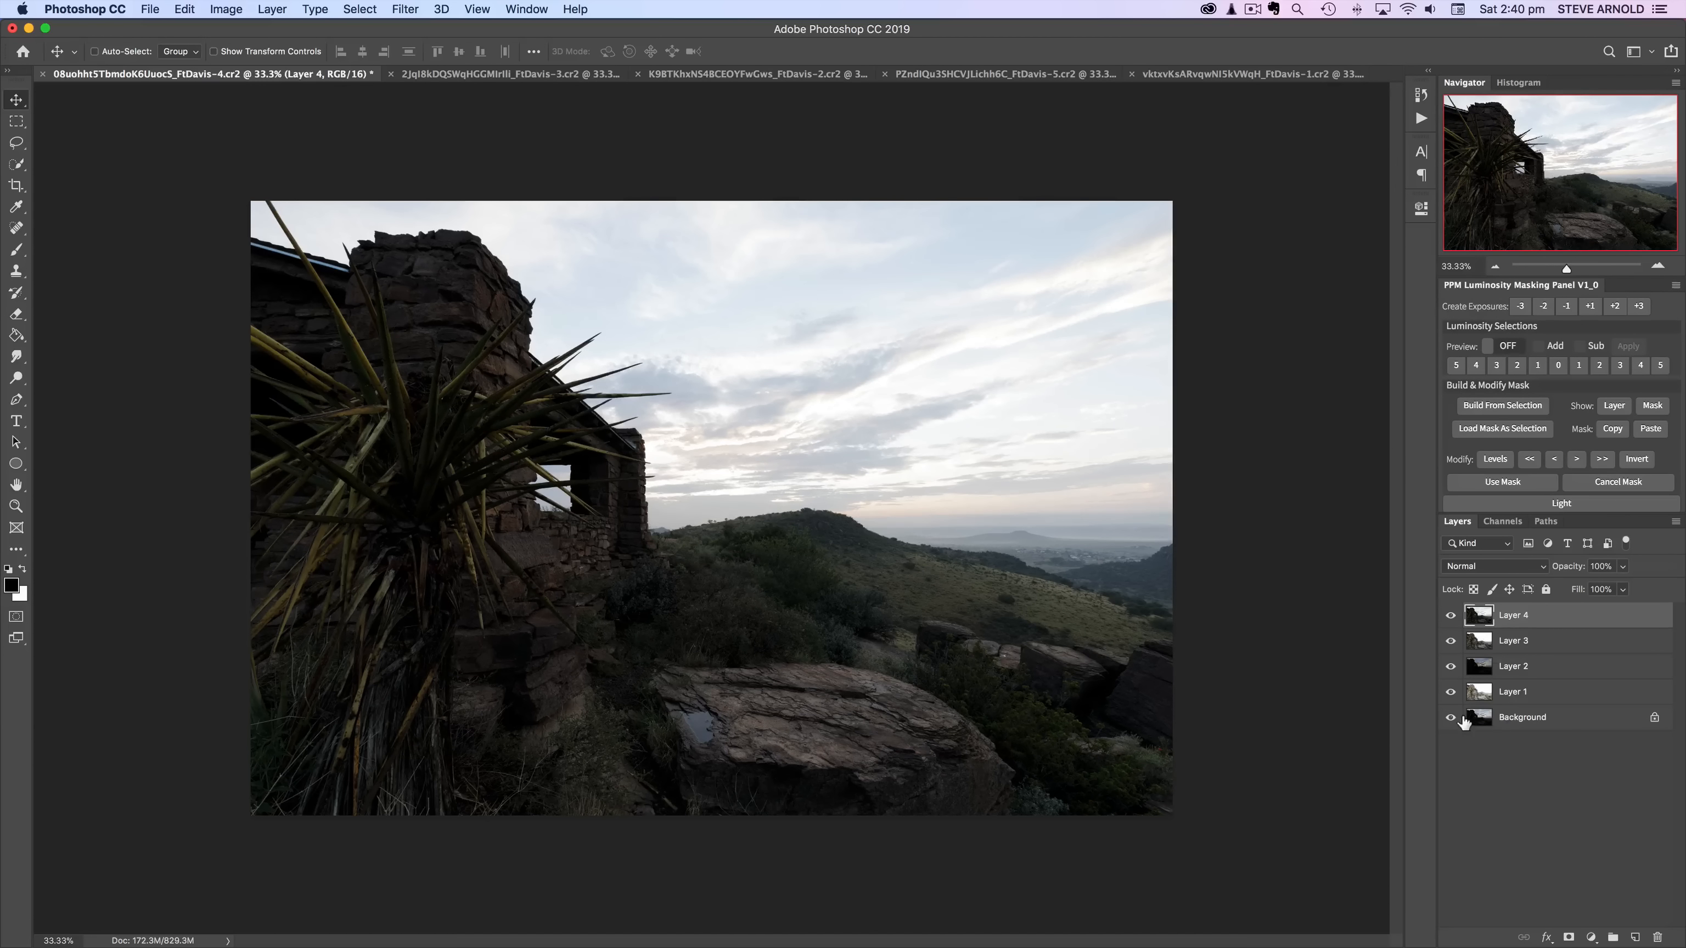
Step: Convert the Background to a regular layer and reorder the stack from the darkest exposure lowest to the brightest exposure uppermost
double_click(1465, 719)
key(Return)
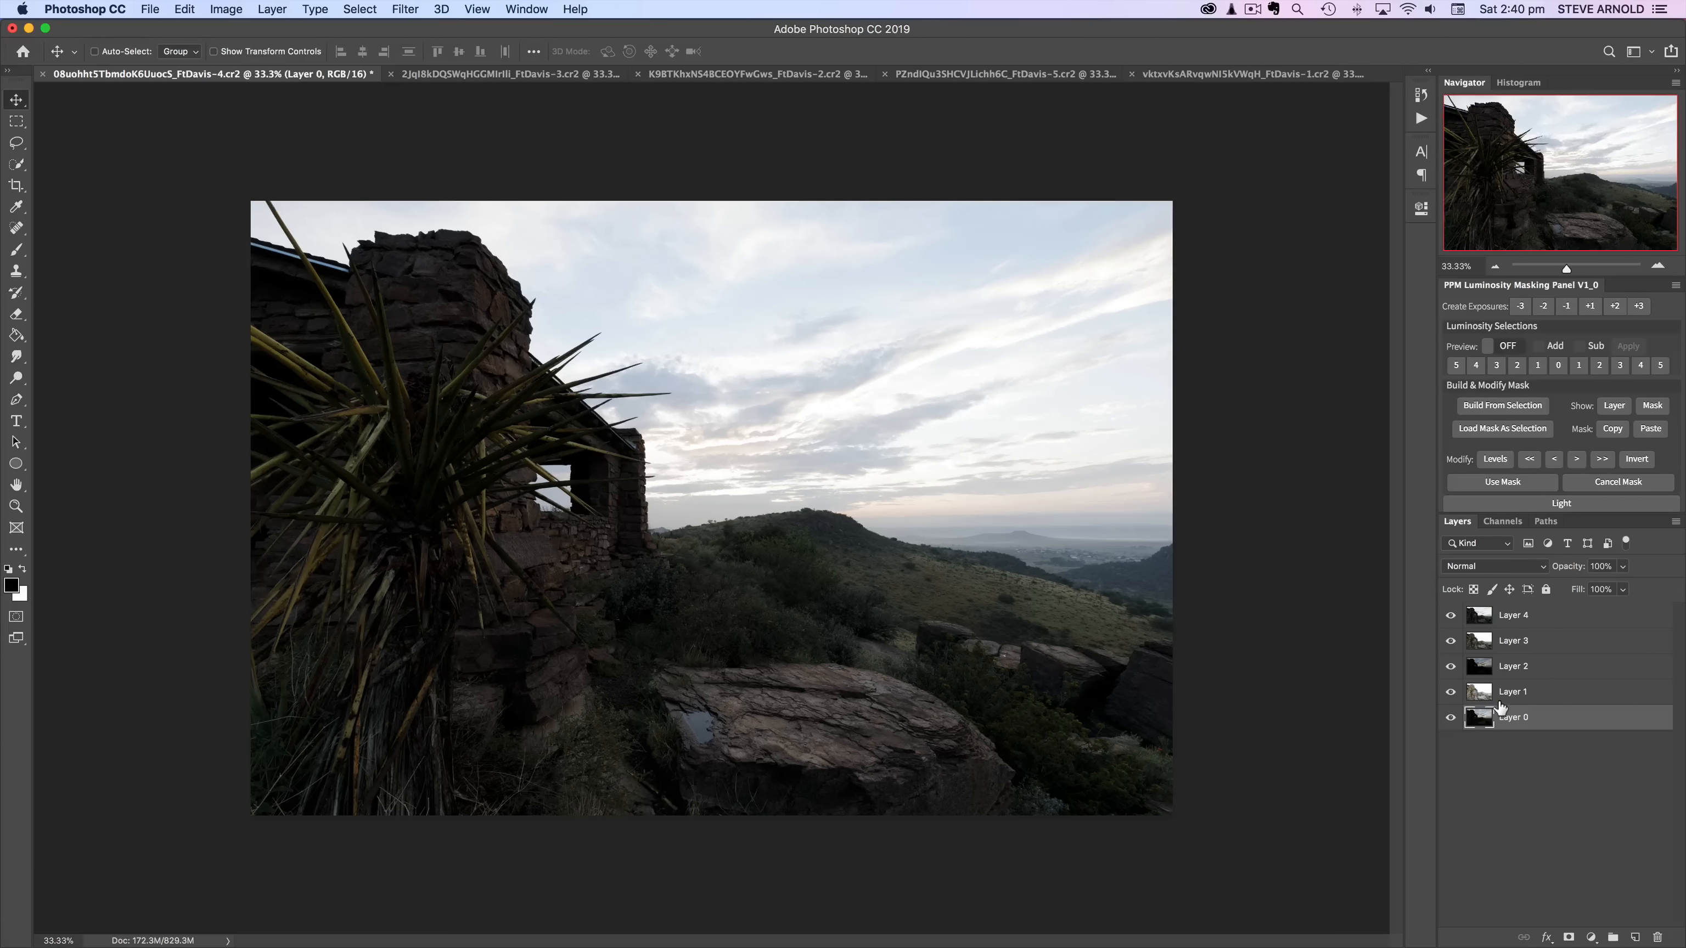
drag(1494, 698, 1490, 608)
drag(1488, 669, 1494, 718)
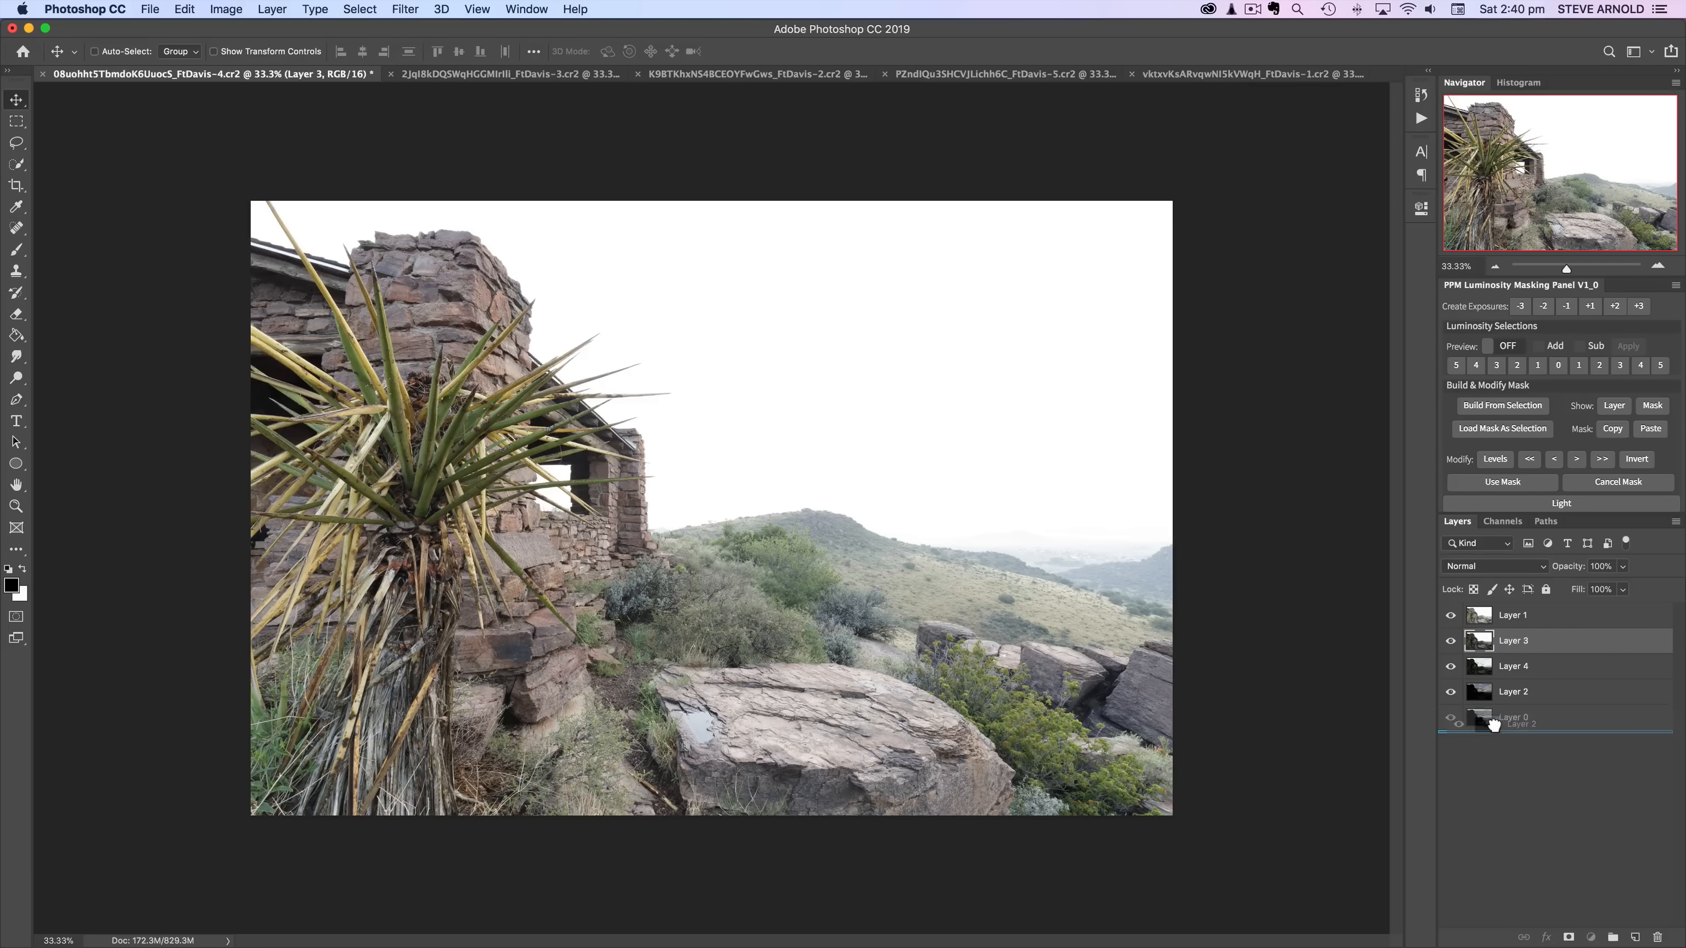
Step: Hide all layers above Layer 2, and reveal them one by one upward to review each exposure
drag(1451, 615, 1452, 689)
click(1450, 692)
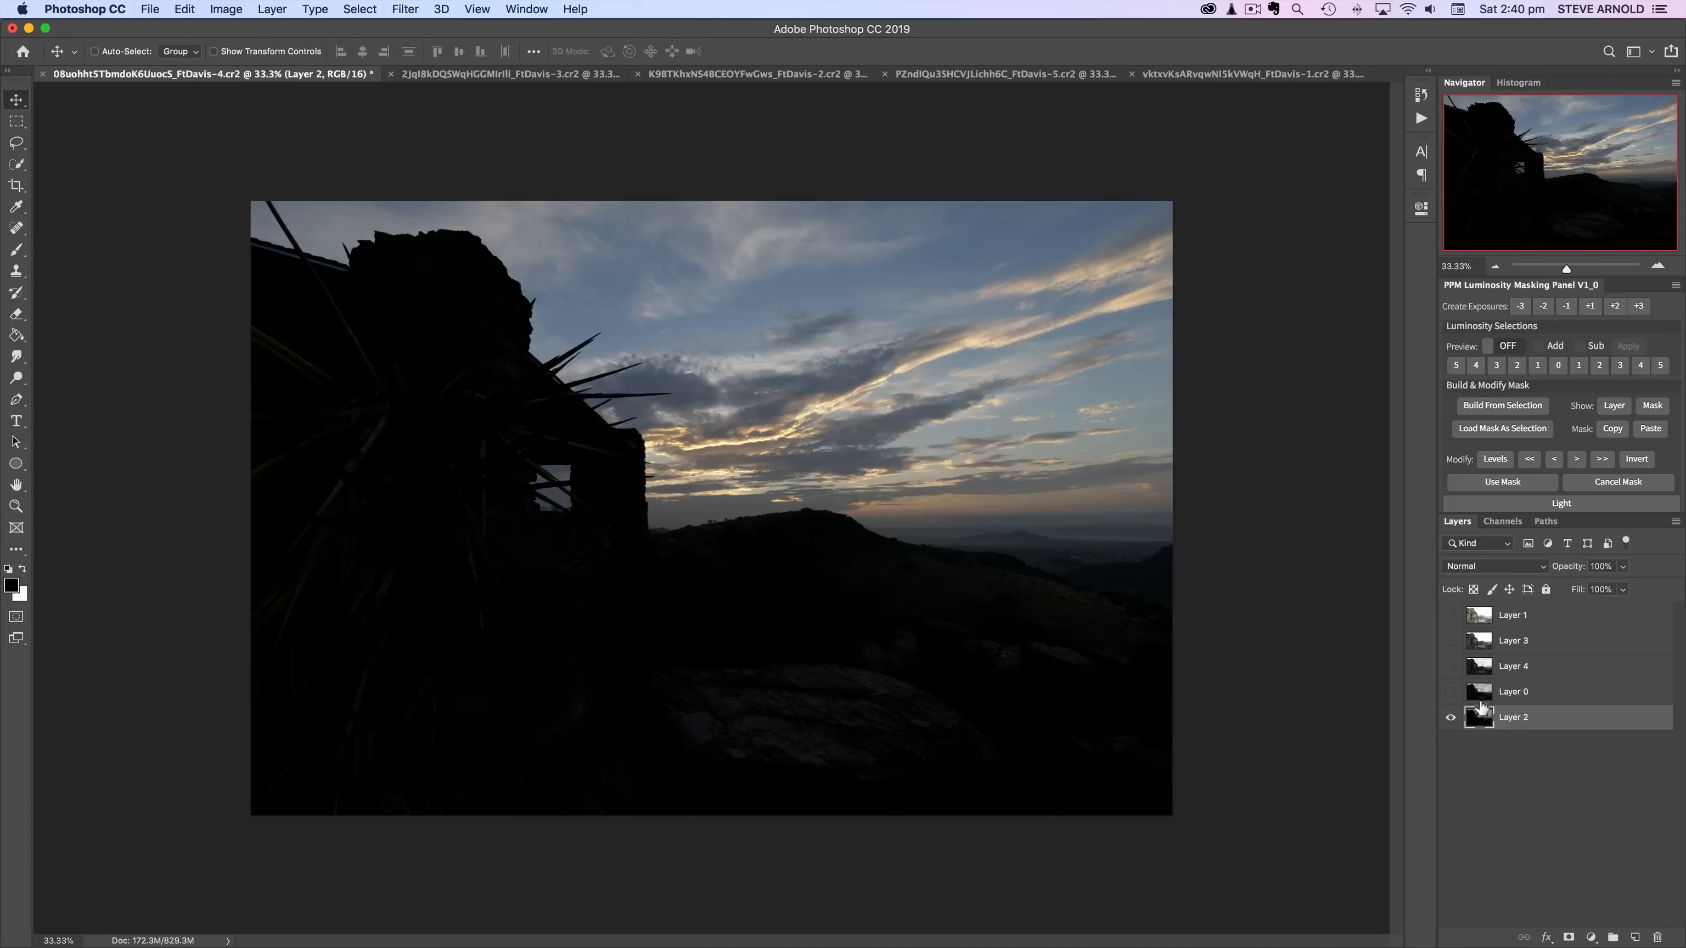
click(1449, 693)
click(1450, 691)
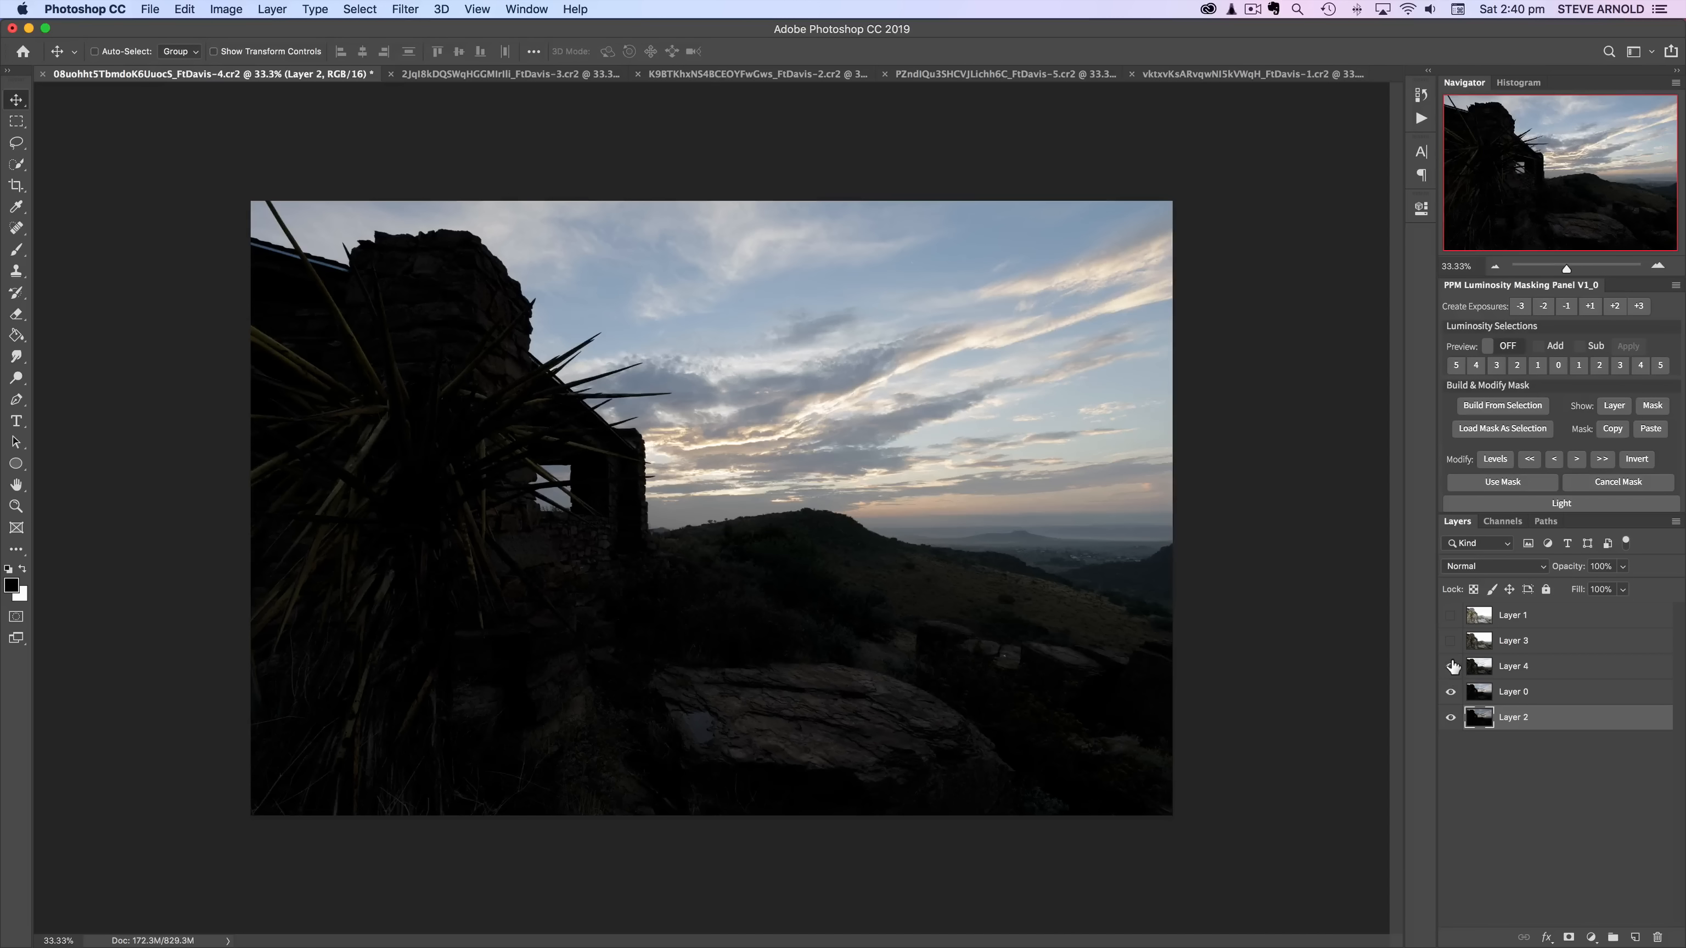
click(1451, 666)
click(1450, 640)
click(1449, 615)
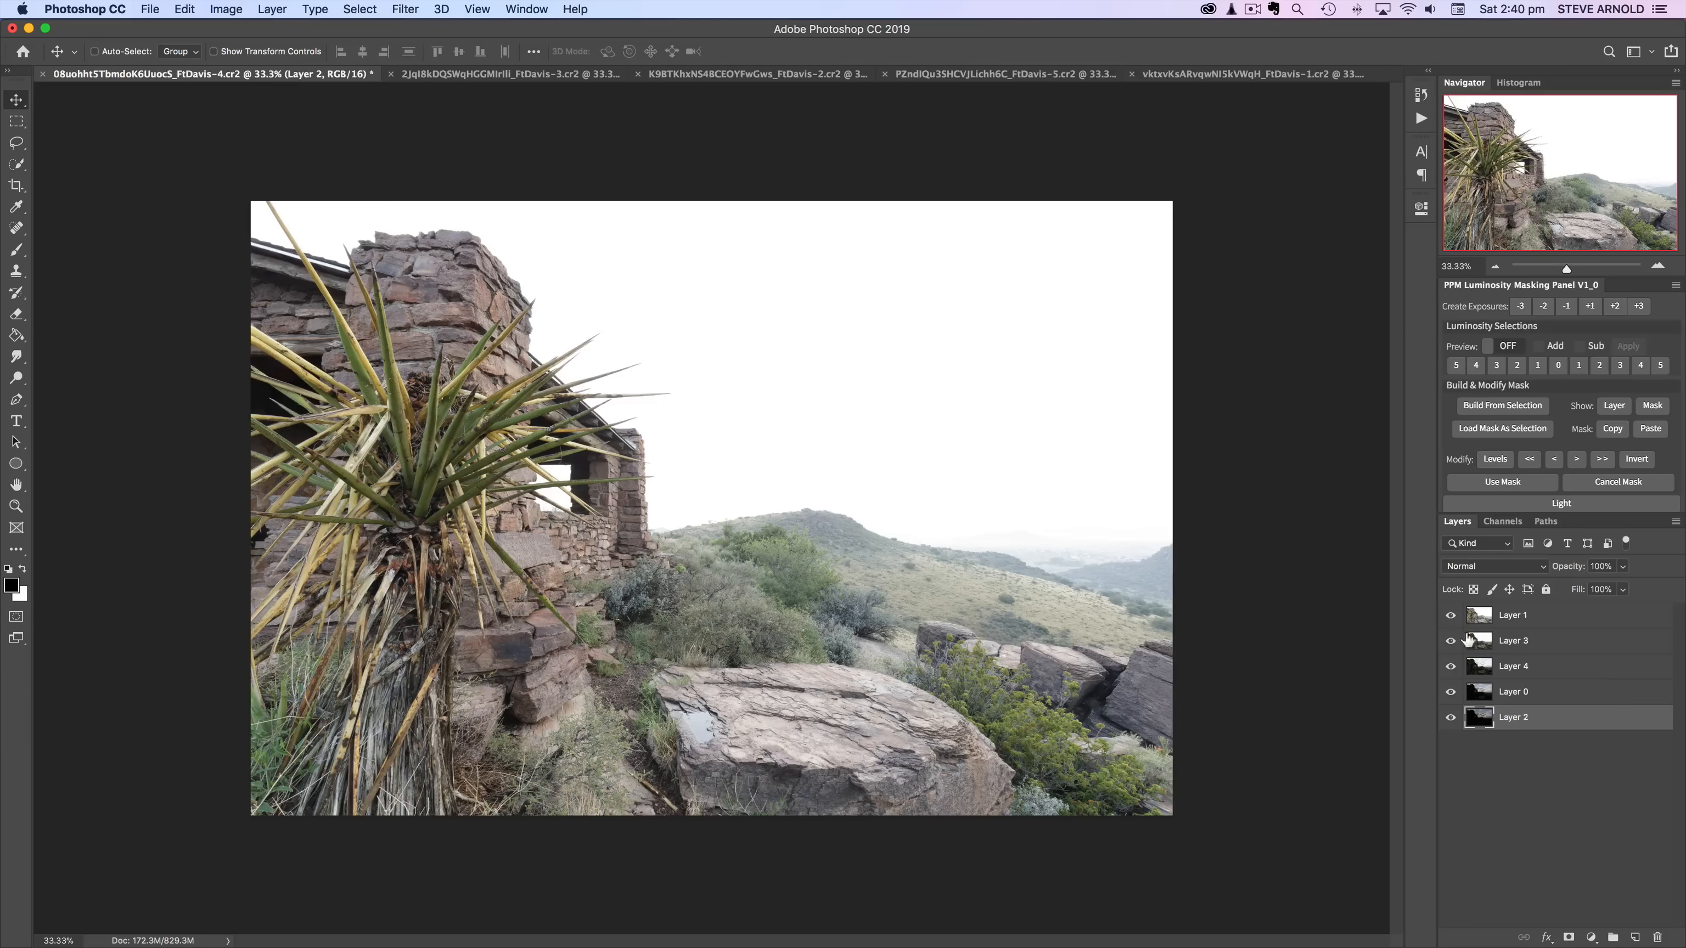
Step: Compare Layer 0 with Layer 2, and leave only Layer 4 and Layer 2 visible
drag(1449, 617, 1451, 672)
click(1449, 693)
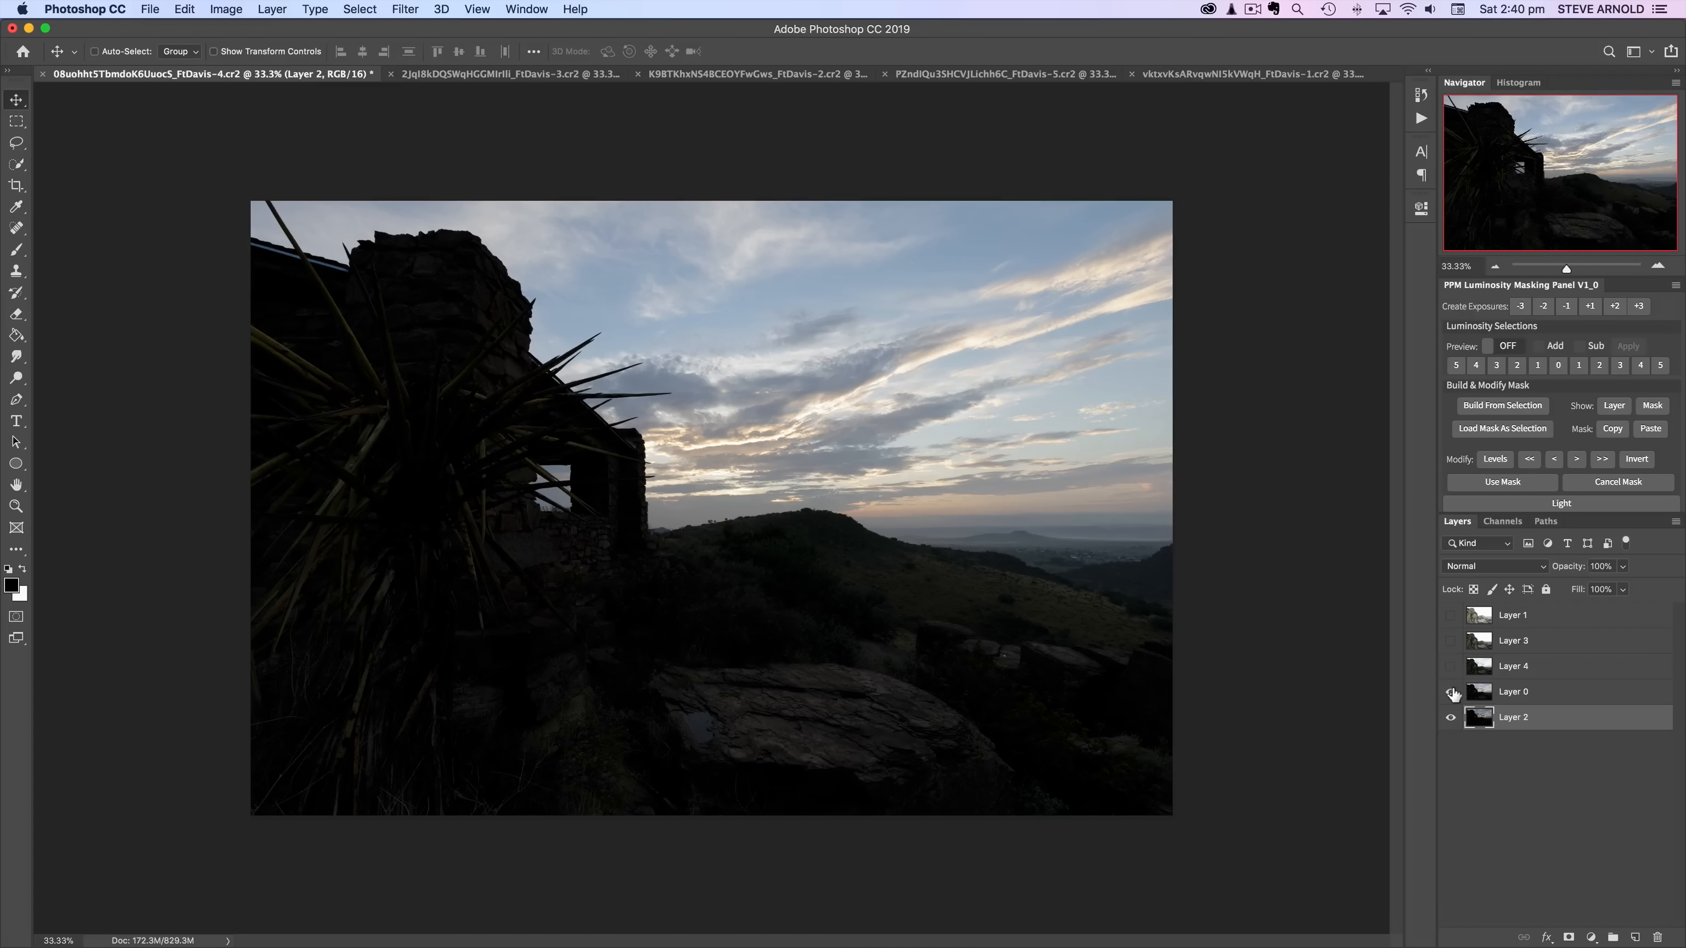
click(1447, 695)
click(1447, 695)
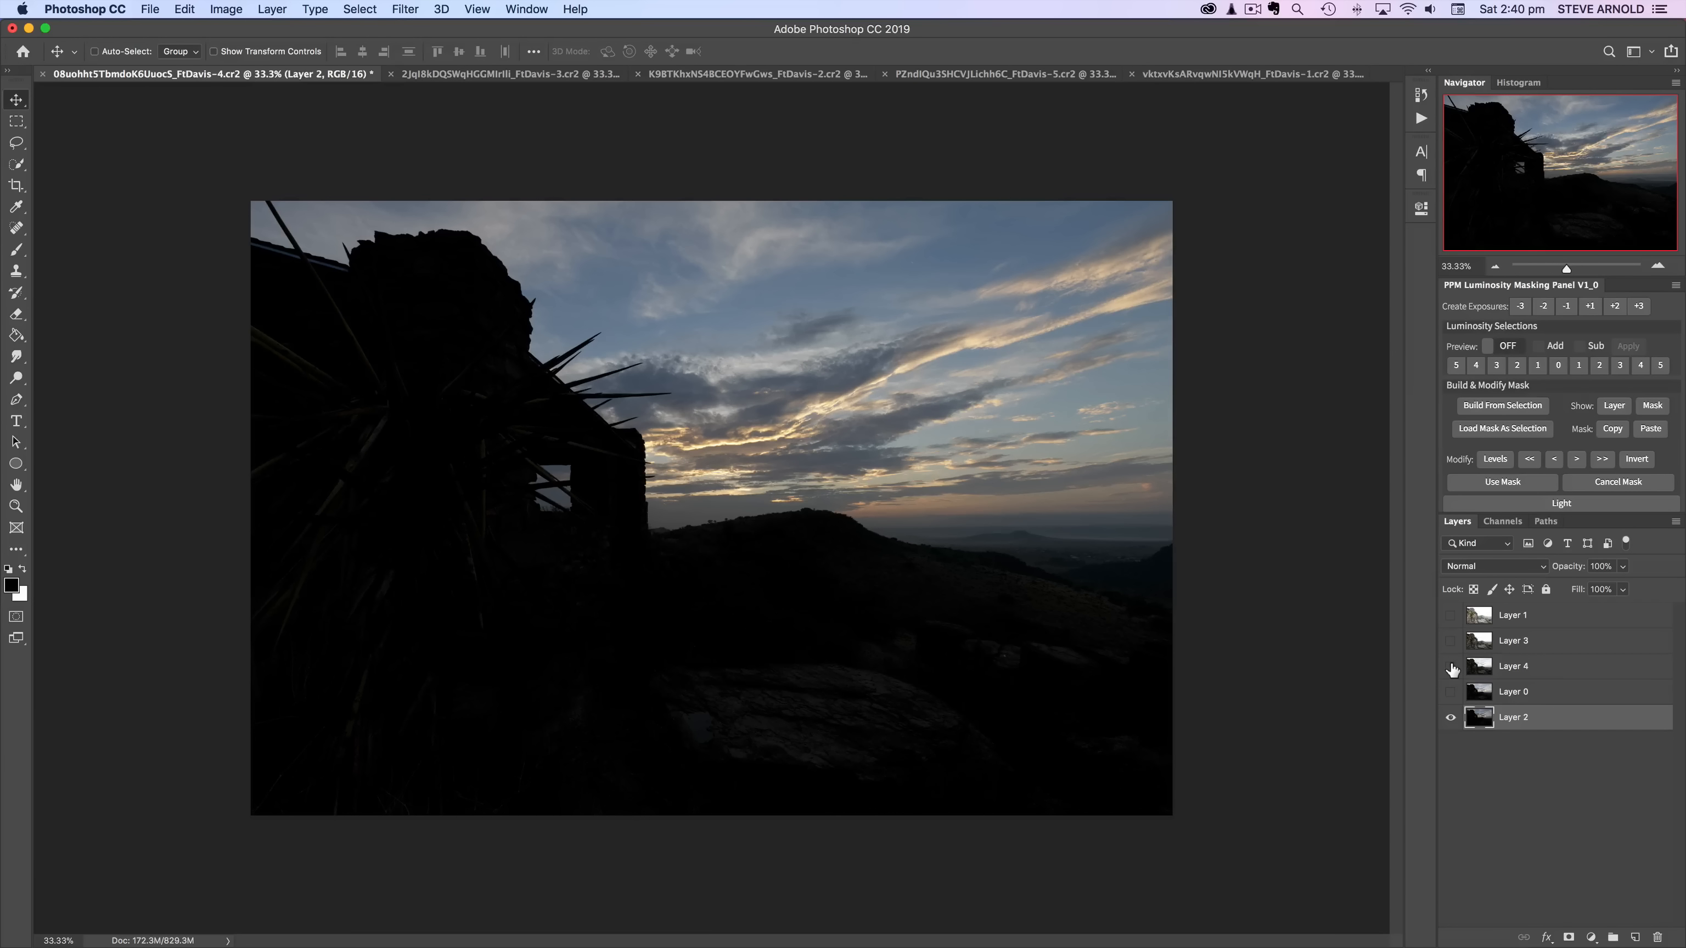
click(1452, 669)
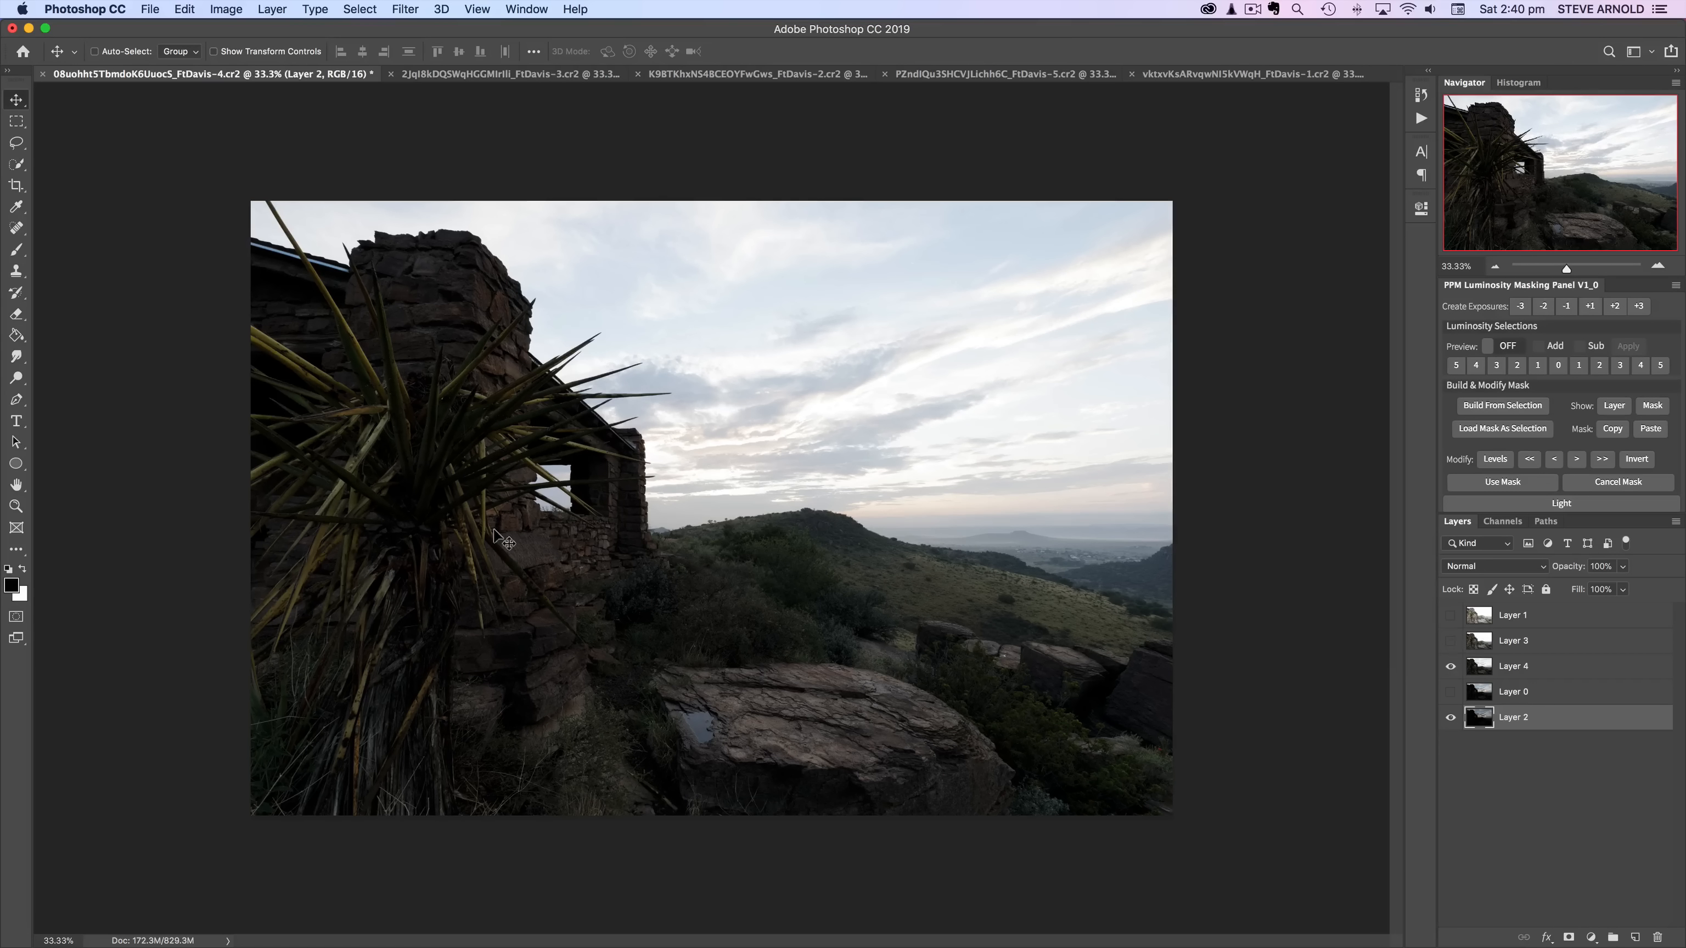
Step: Make Layer 3 visible and select it, toggling its visibility to compare its foreground with Layer 4
click(1451, 641)
click(1451, 642)
click(1451, 642)
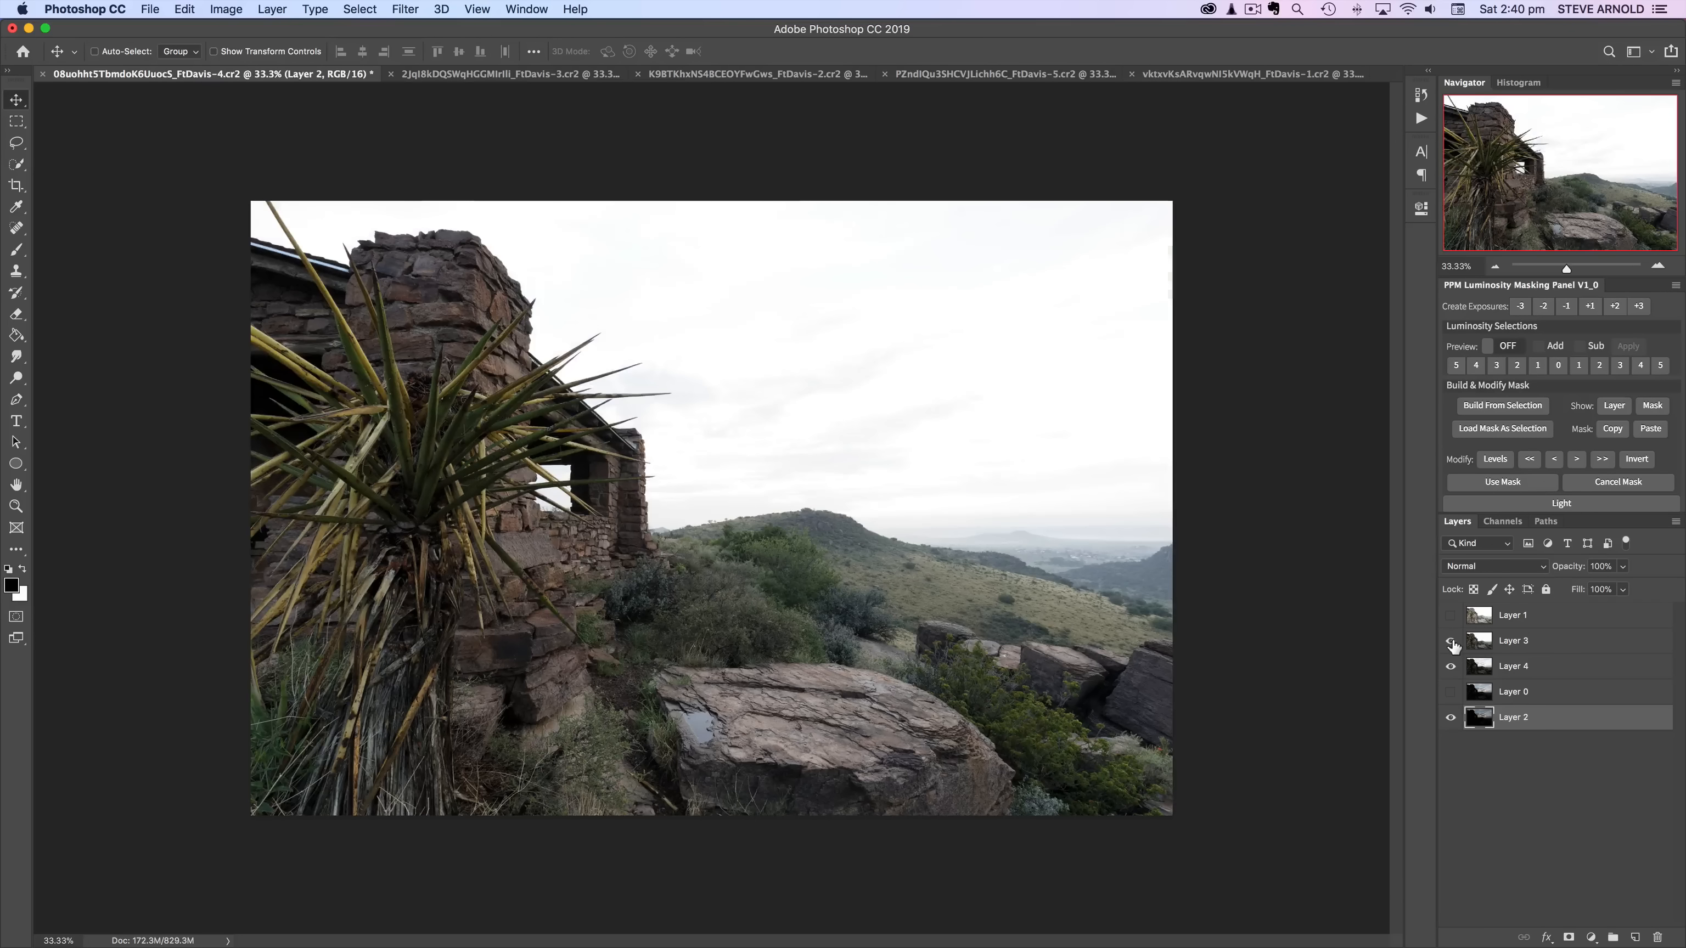
click(1477, 642)
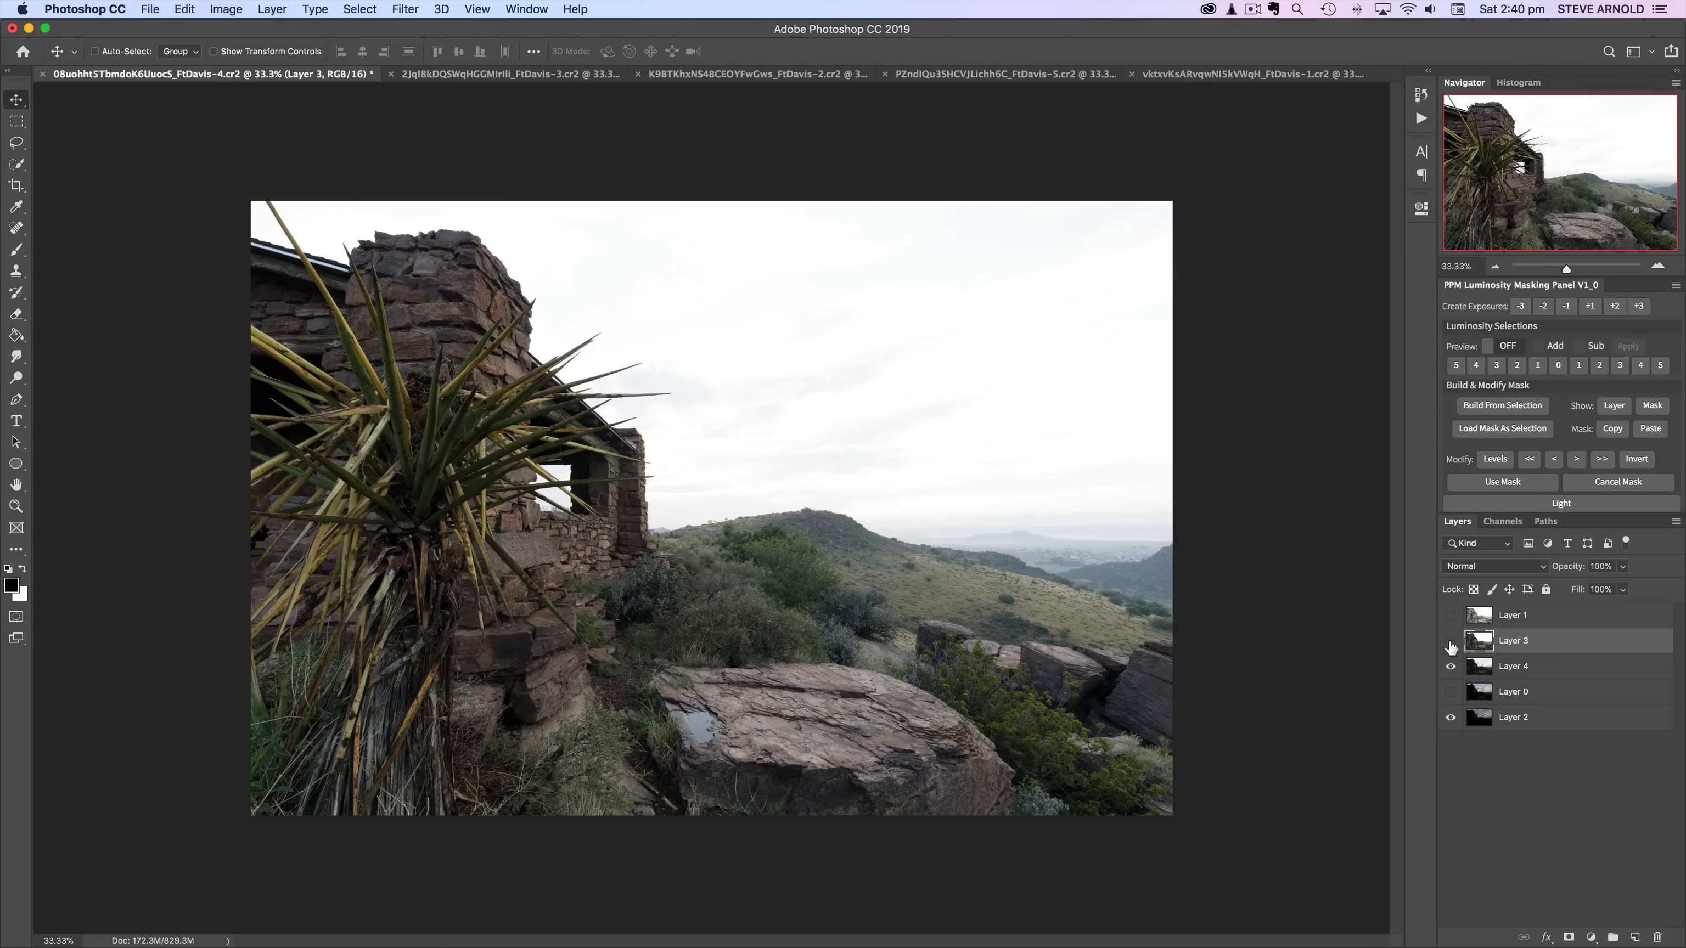
click(1451, 642)
click(1451, 641)
Step: Compare the brightest exposure, Layer 1, against Layer 3 and delete Layer 1
click(1478, 616)
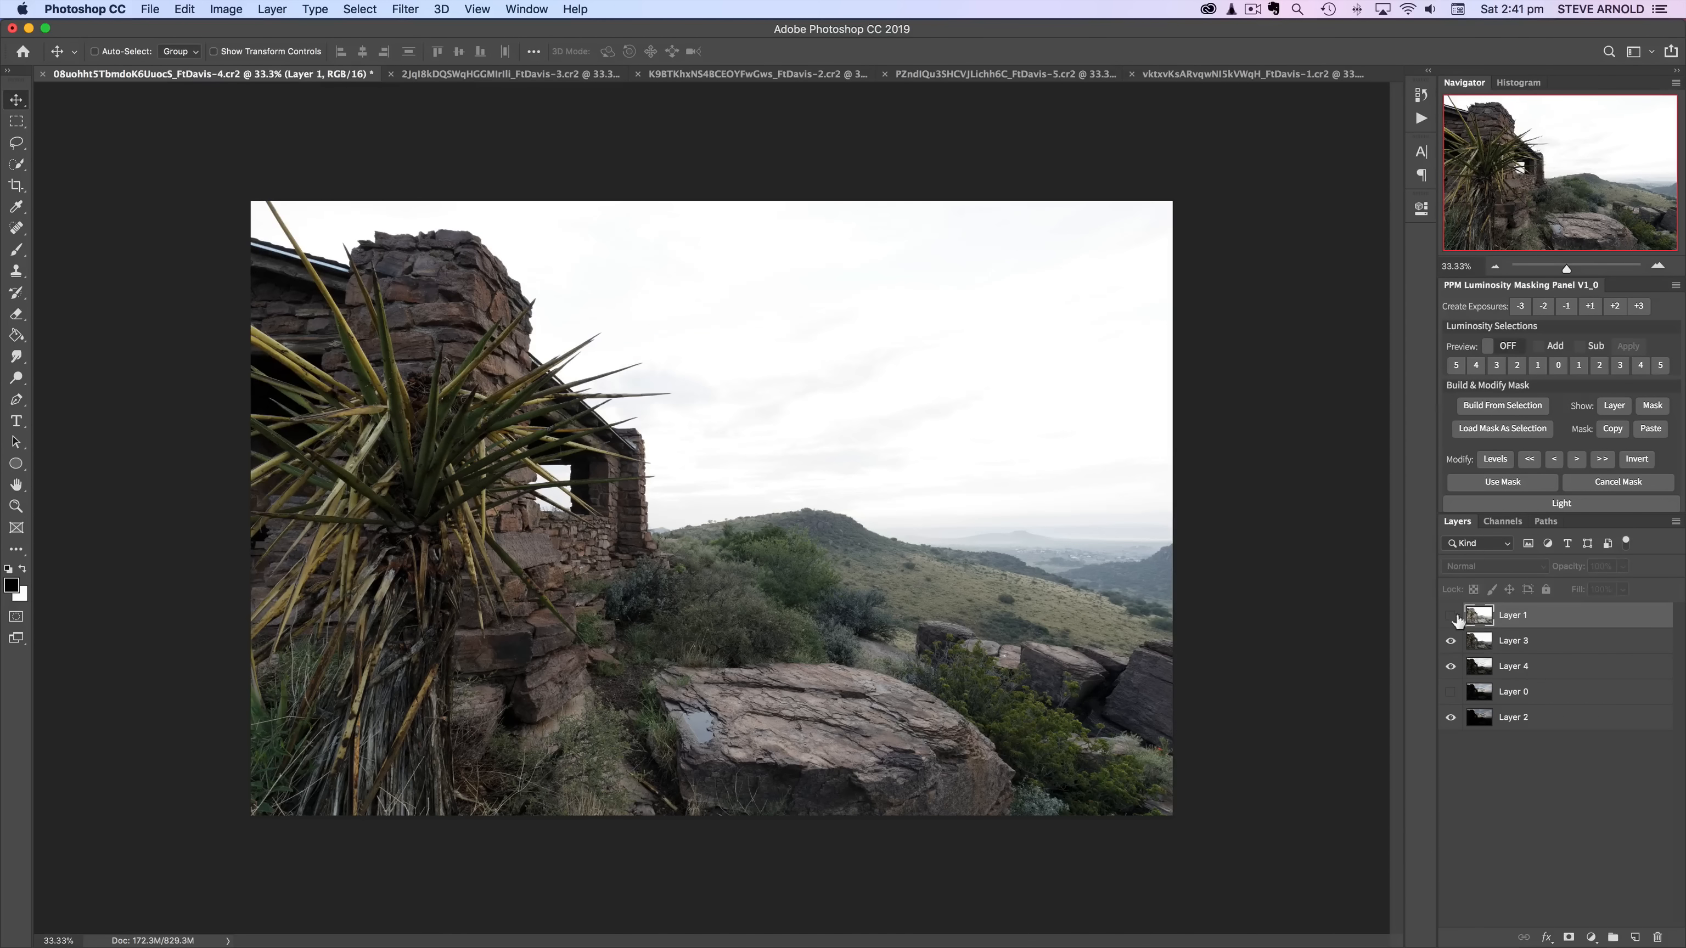
click(1449, 617)
click(1451, 616)
click(1451, 616)
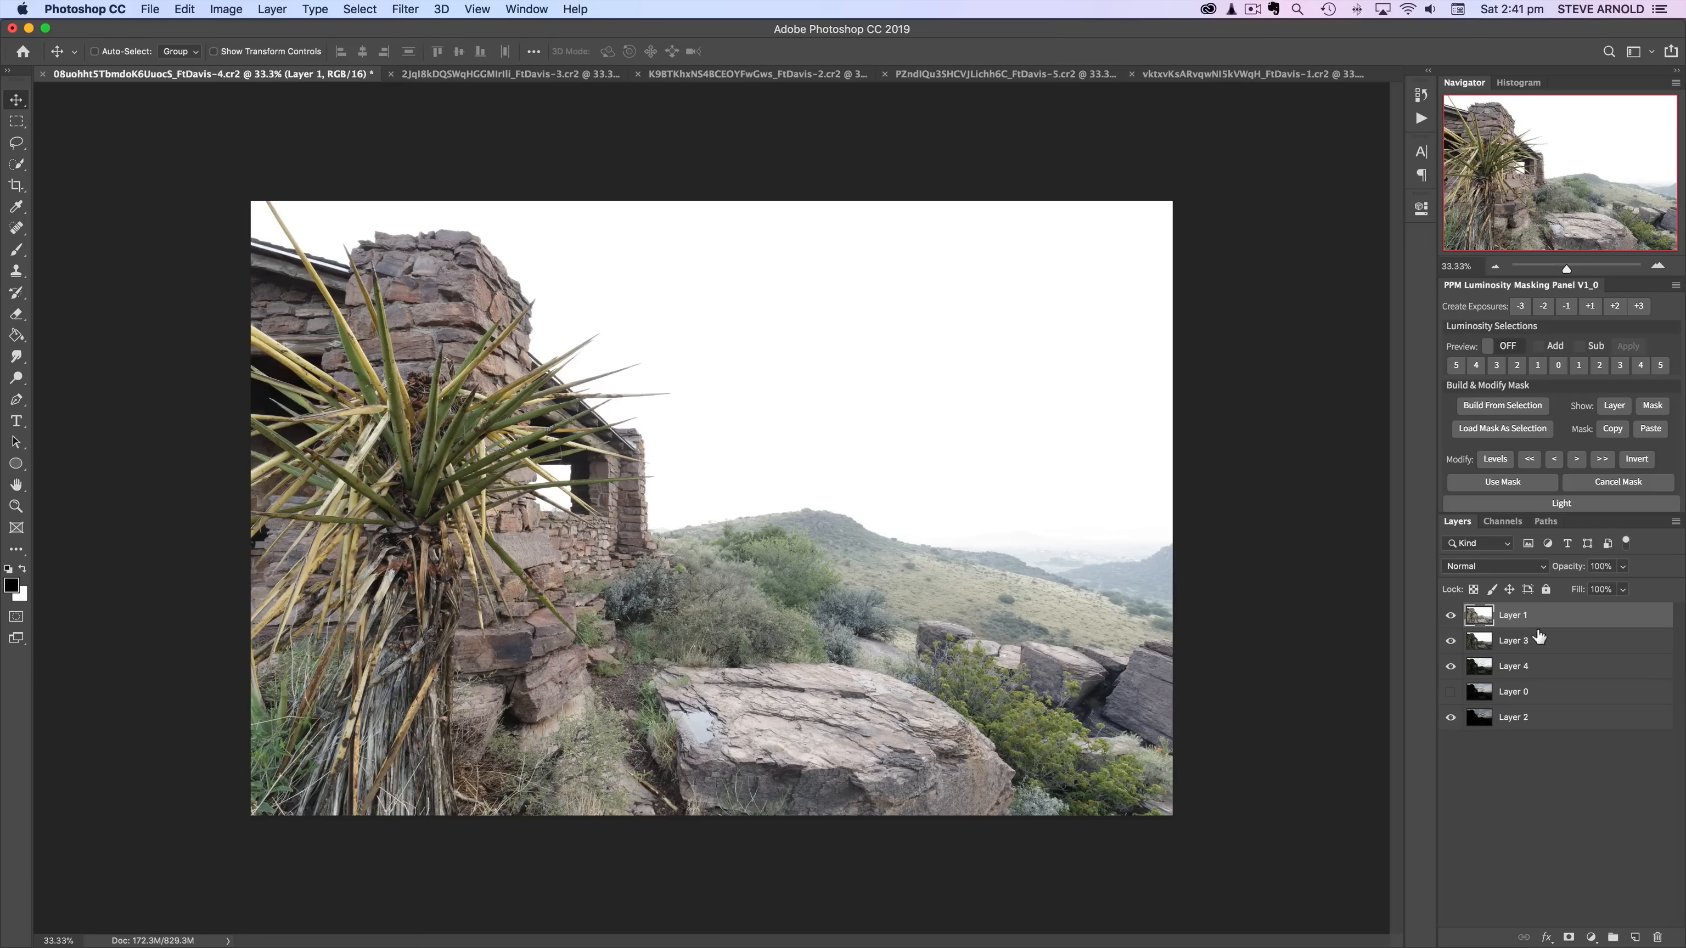
drag(1484, 628, 1658, 936)
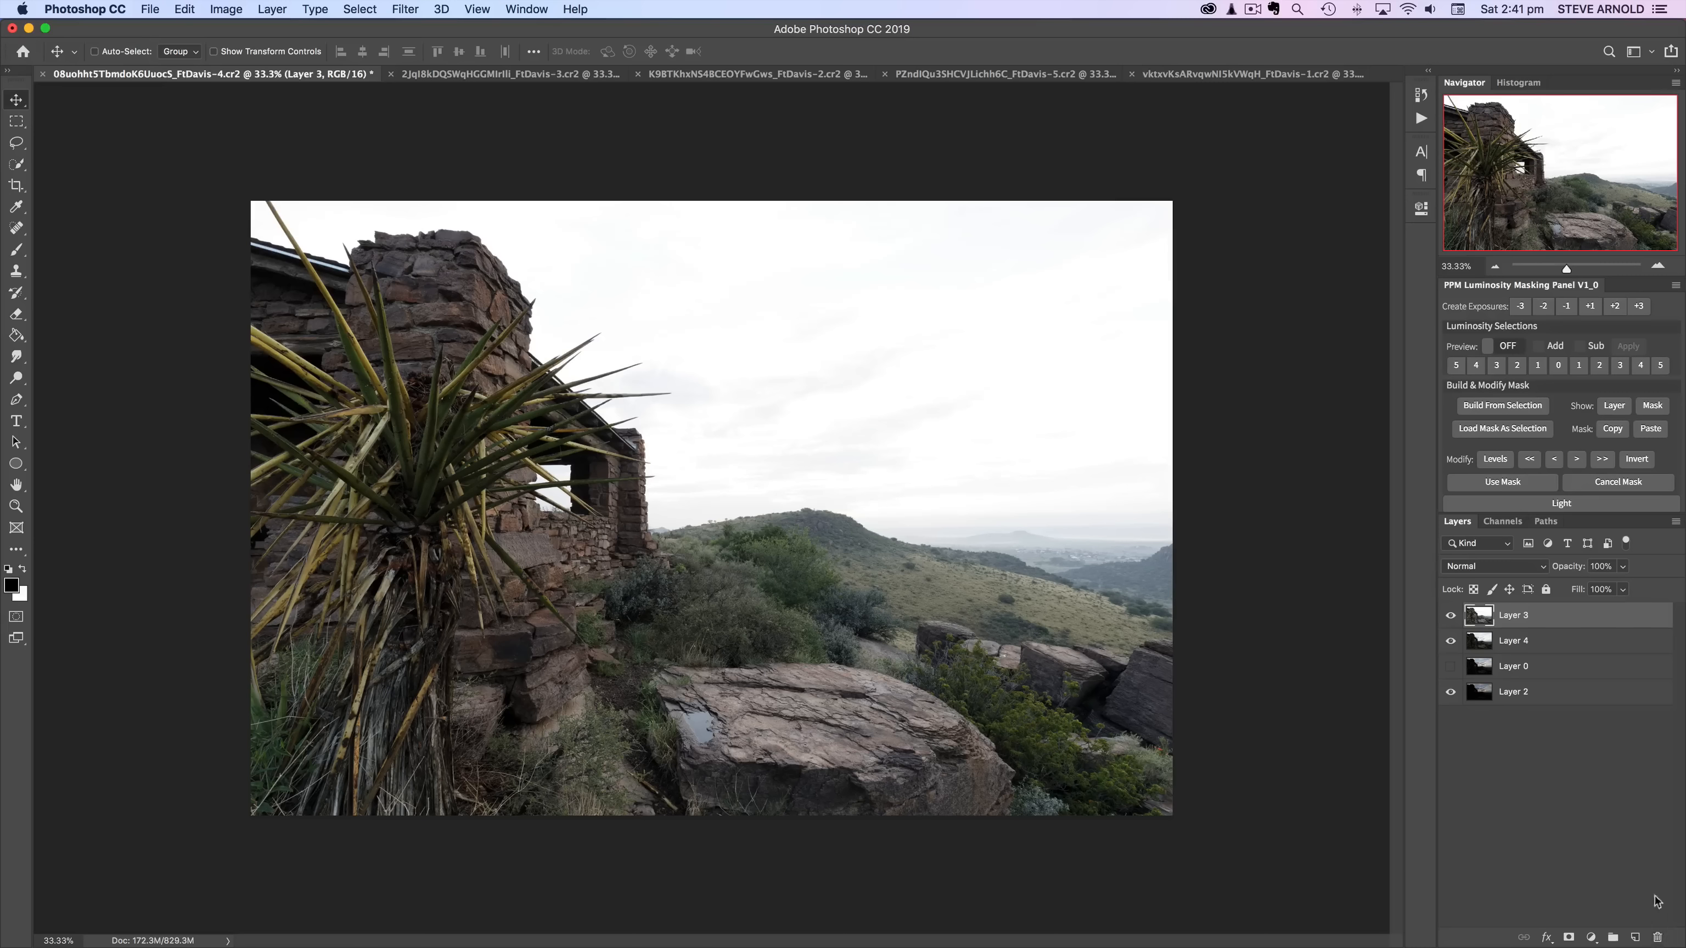
Step: Toggle Layer 3's visibility to compare its foreground and sky with Layer 4
click(1451, 615)
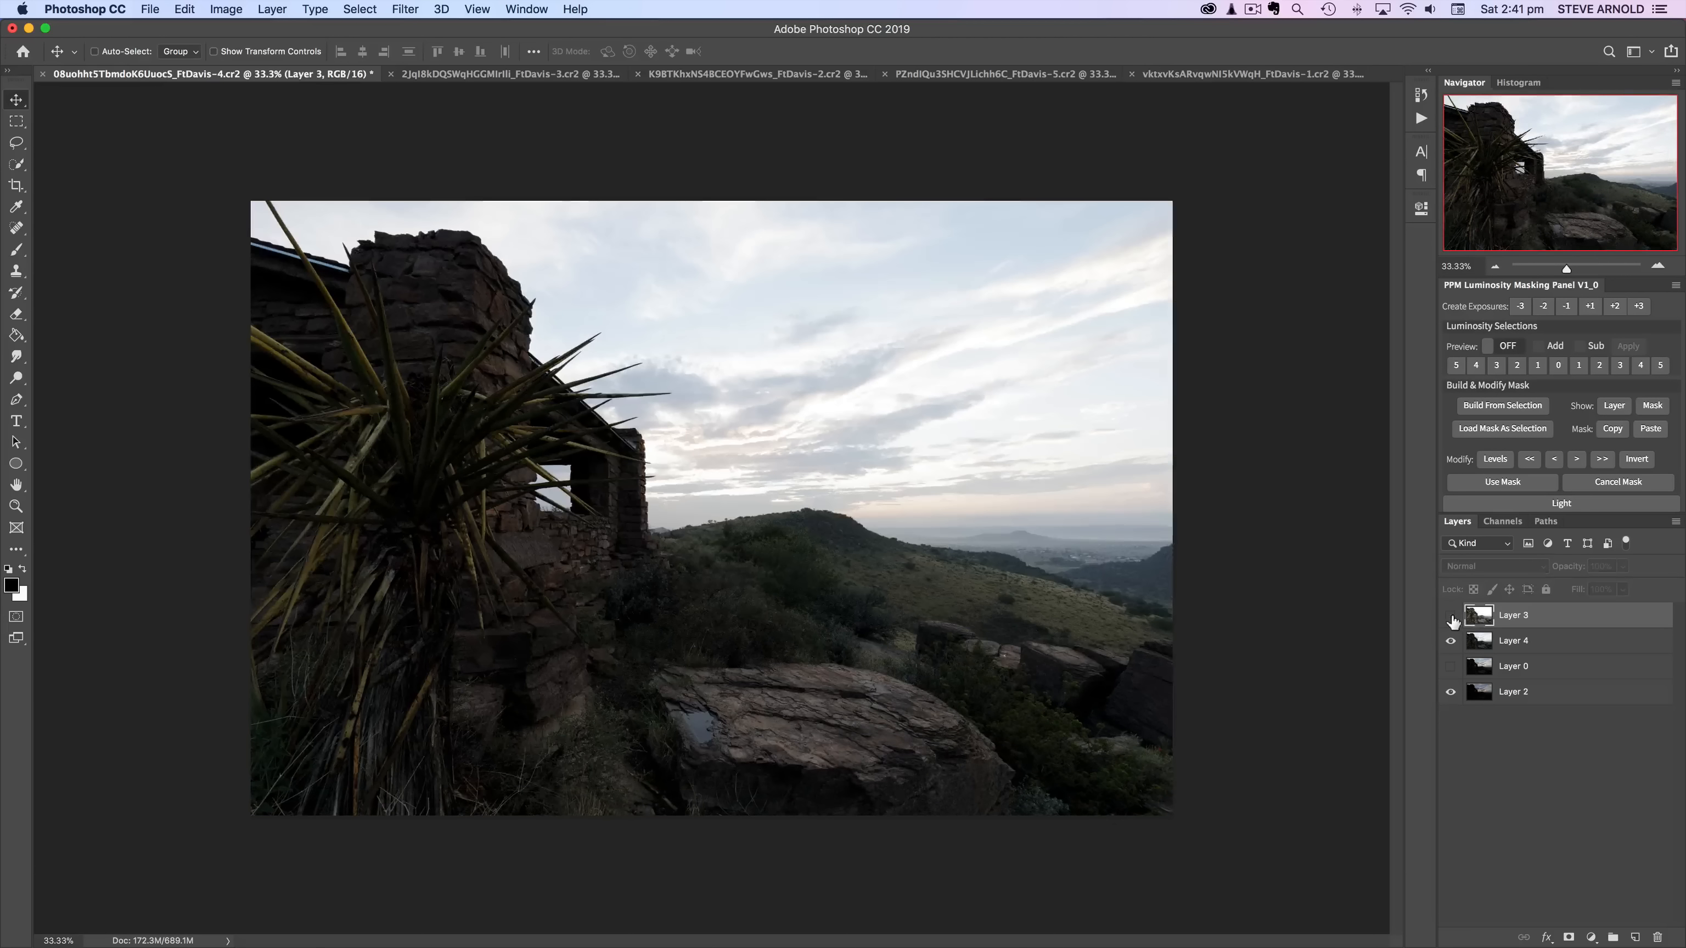
click(1451, 615)
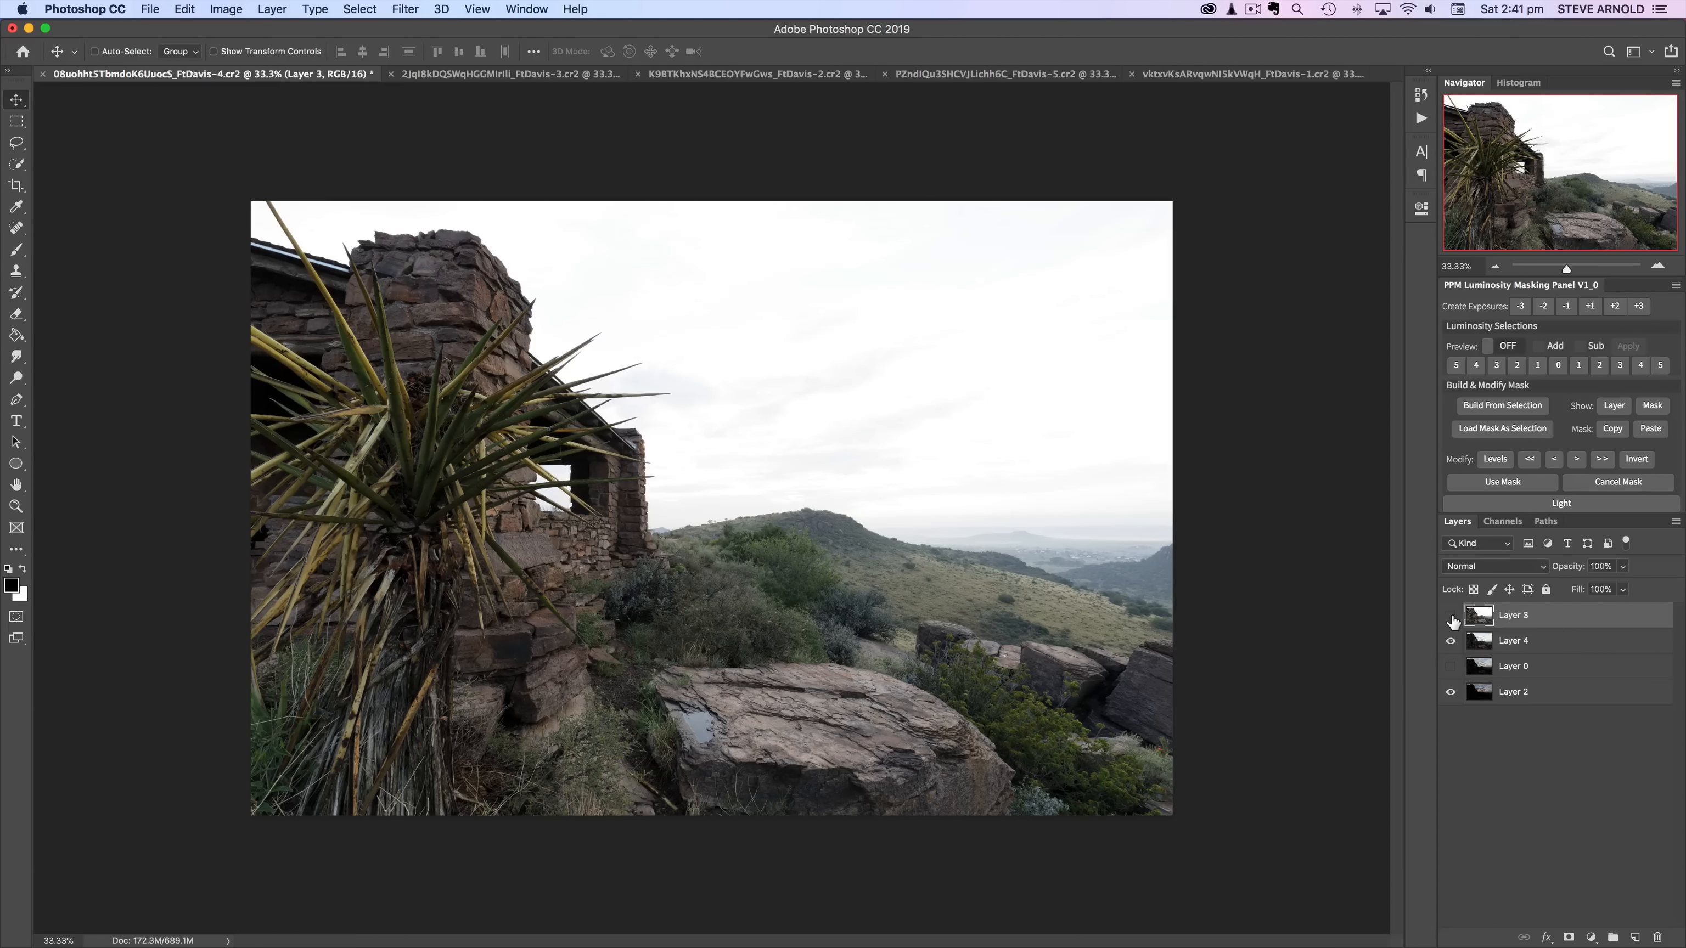
click(1451, 616)
click(1451, 616)
click(1452, 616)
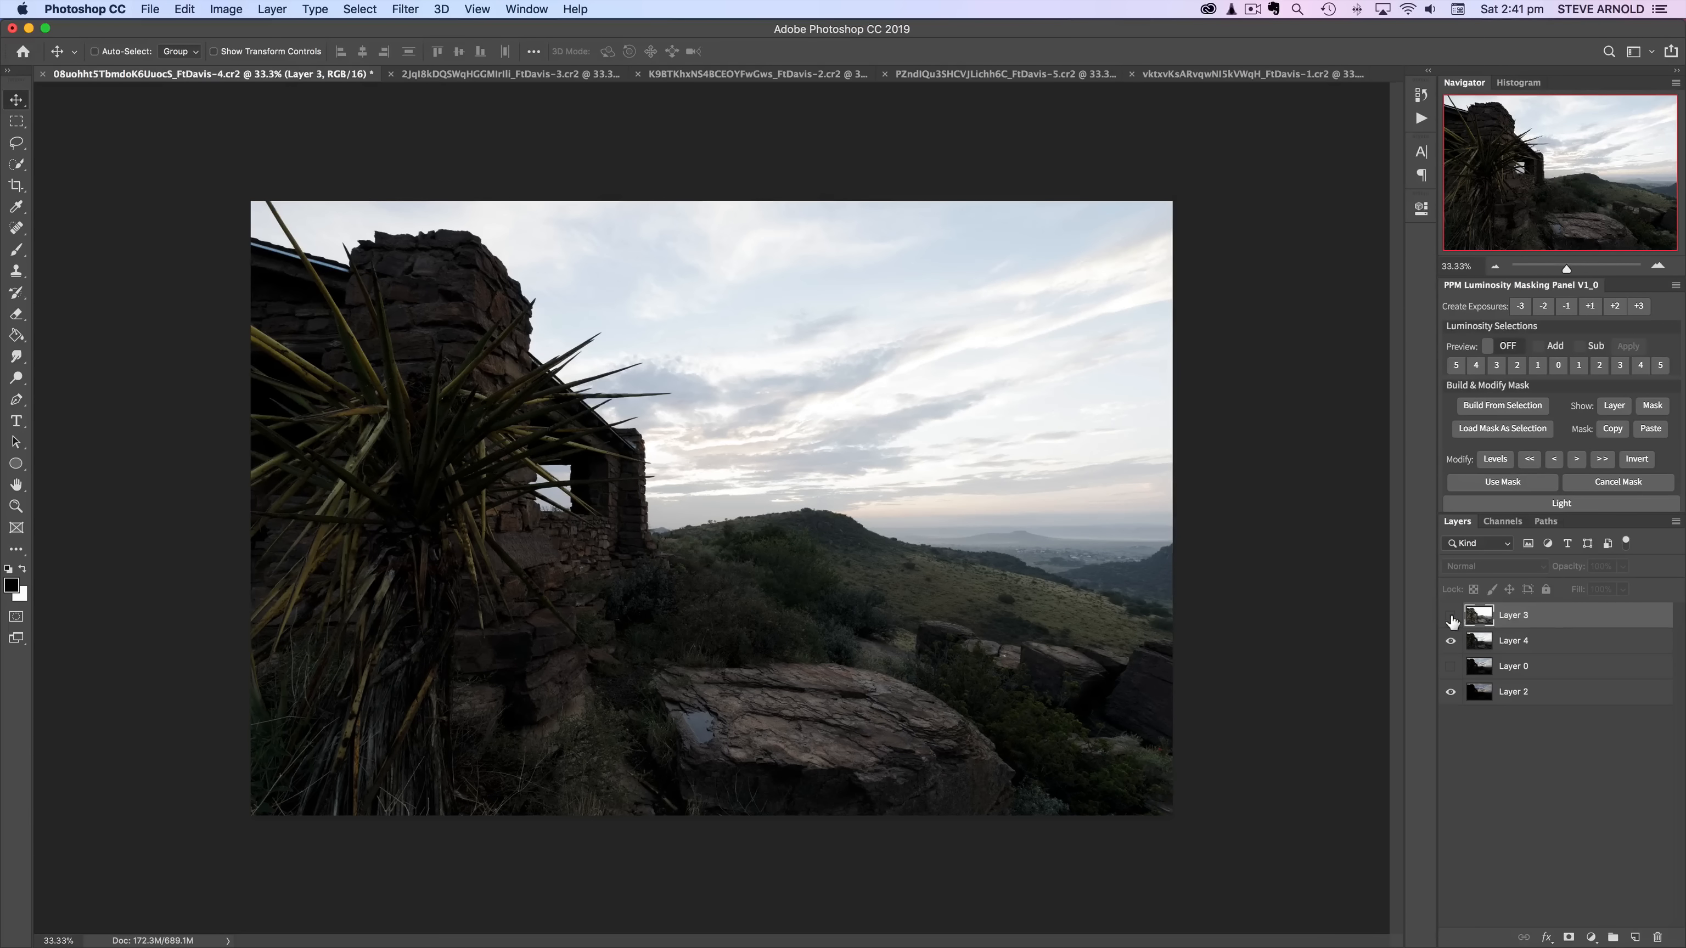
click(1451, 616)
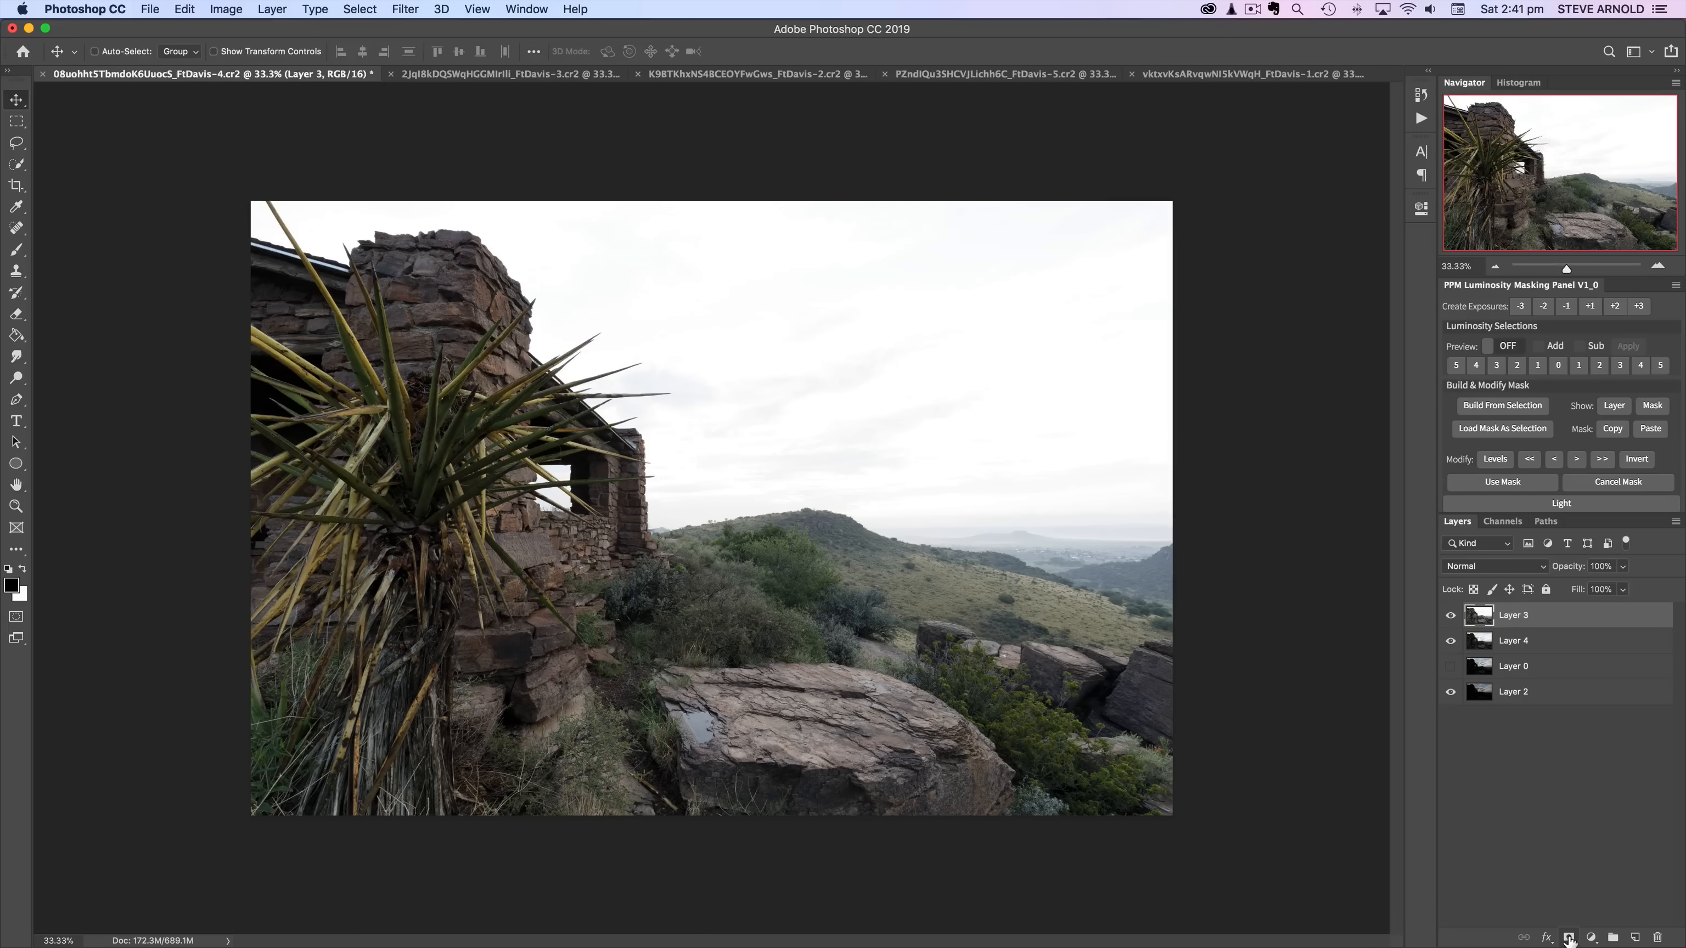
Step: Add a black layer mask to Layer 3 and load the darks 3 luminosity mask as the active selection
click(1570, 938)
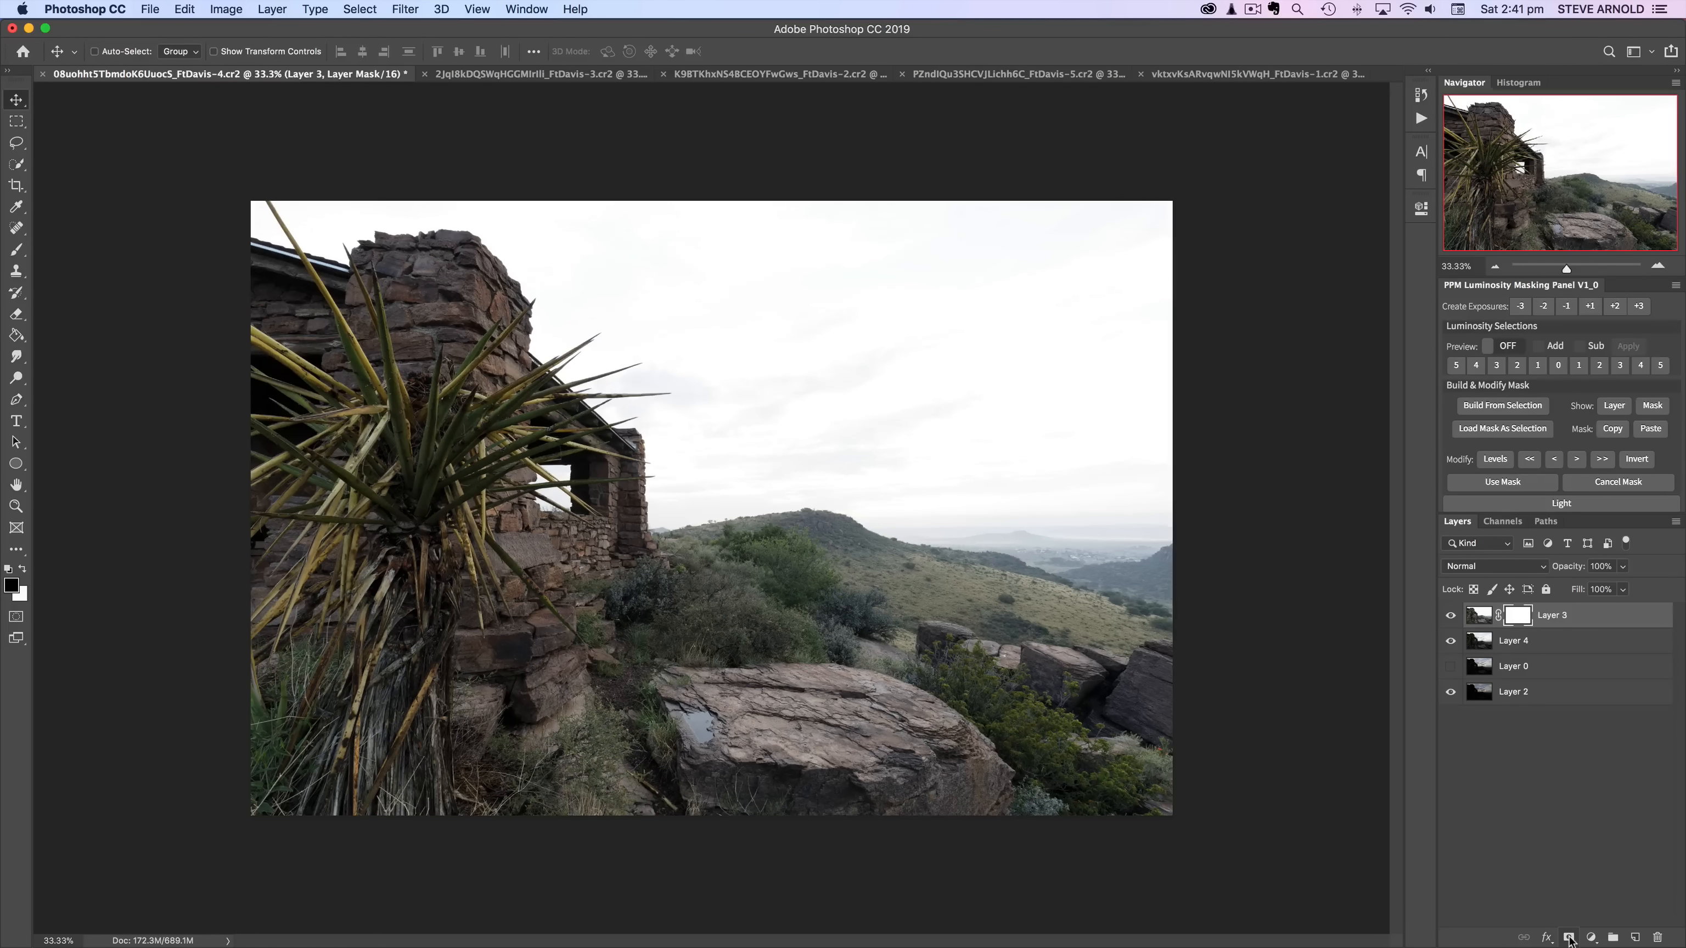
key(super+i)
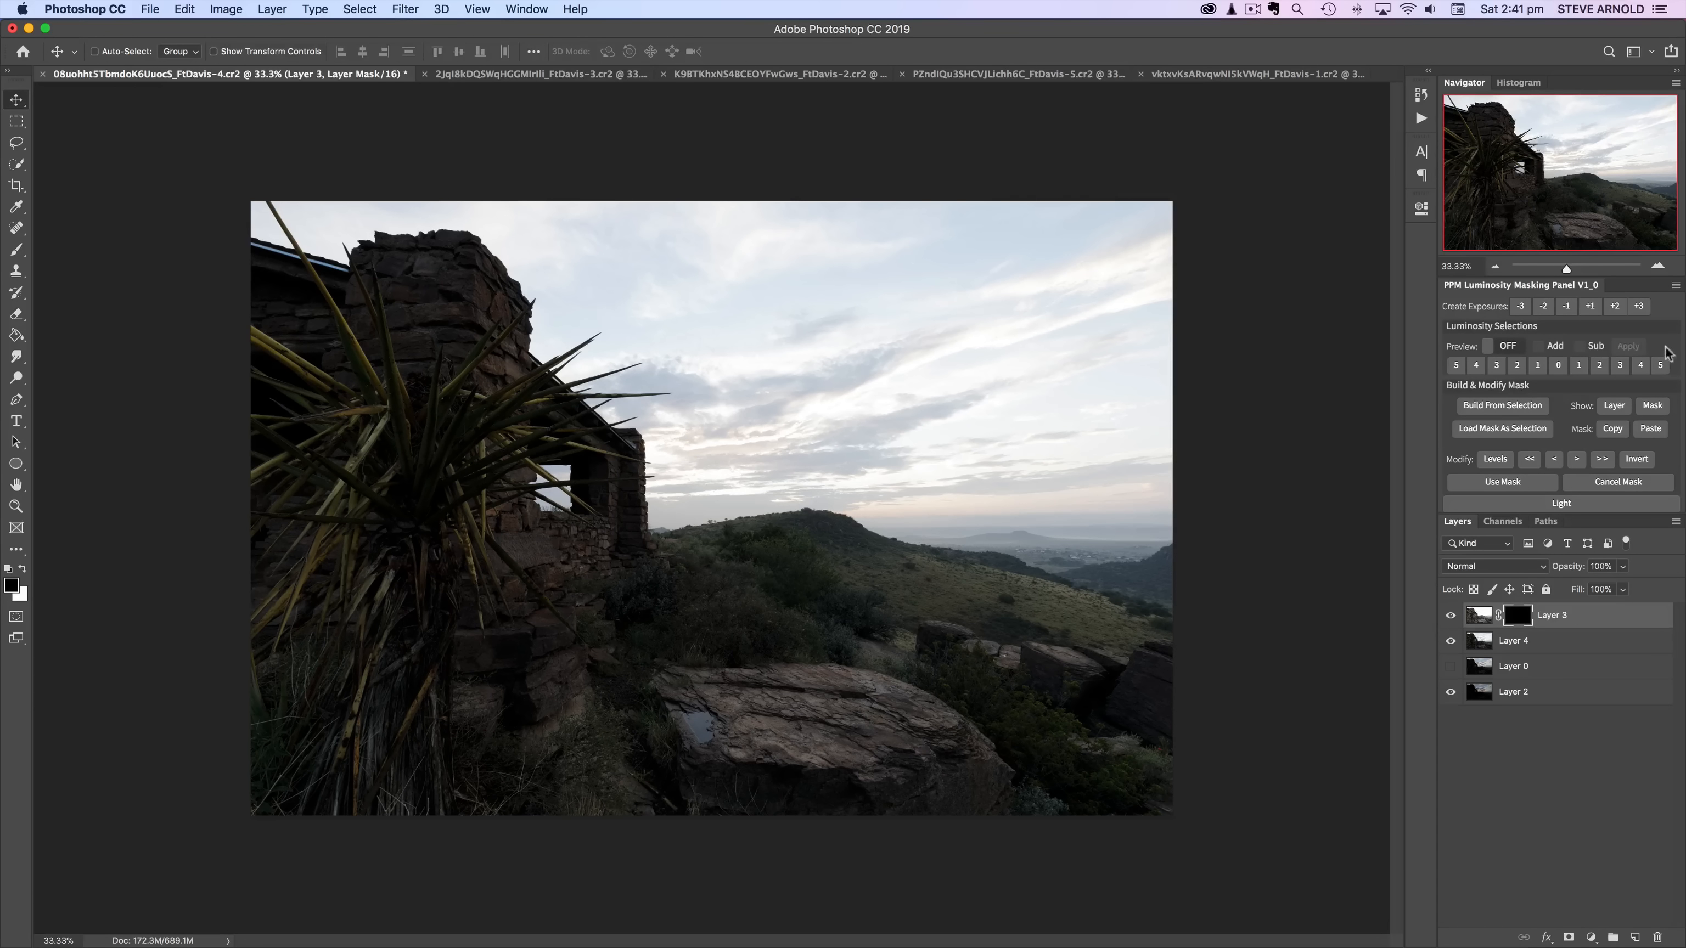
click(1502, 346)
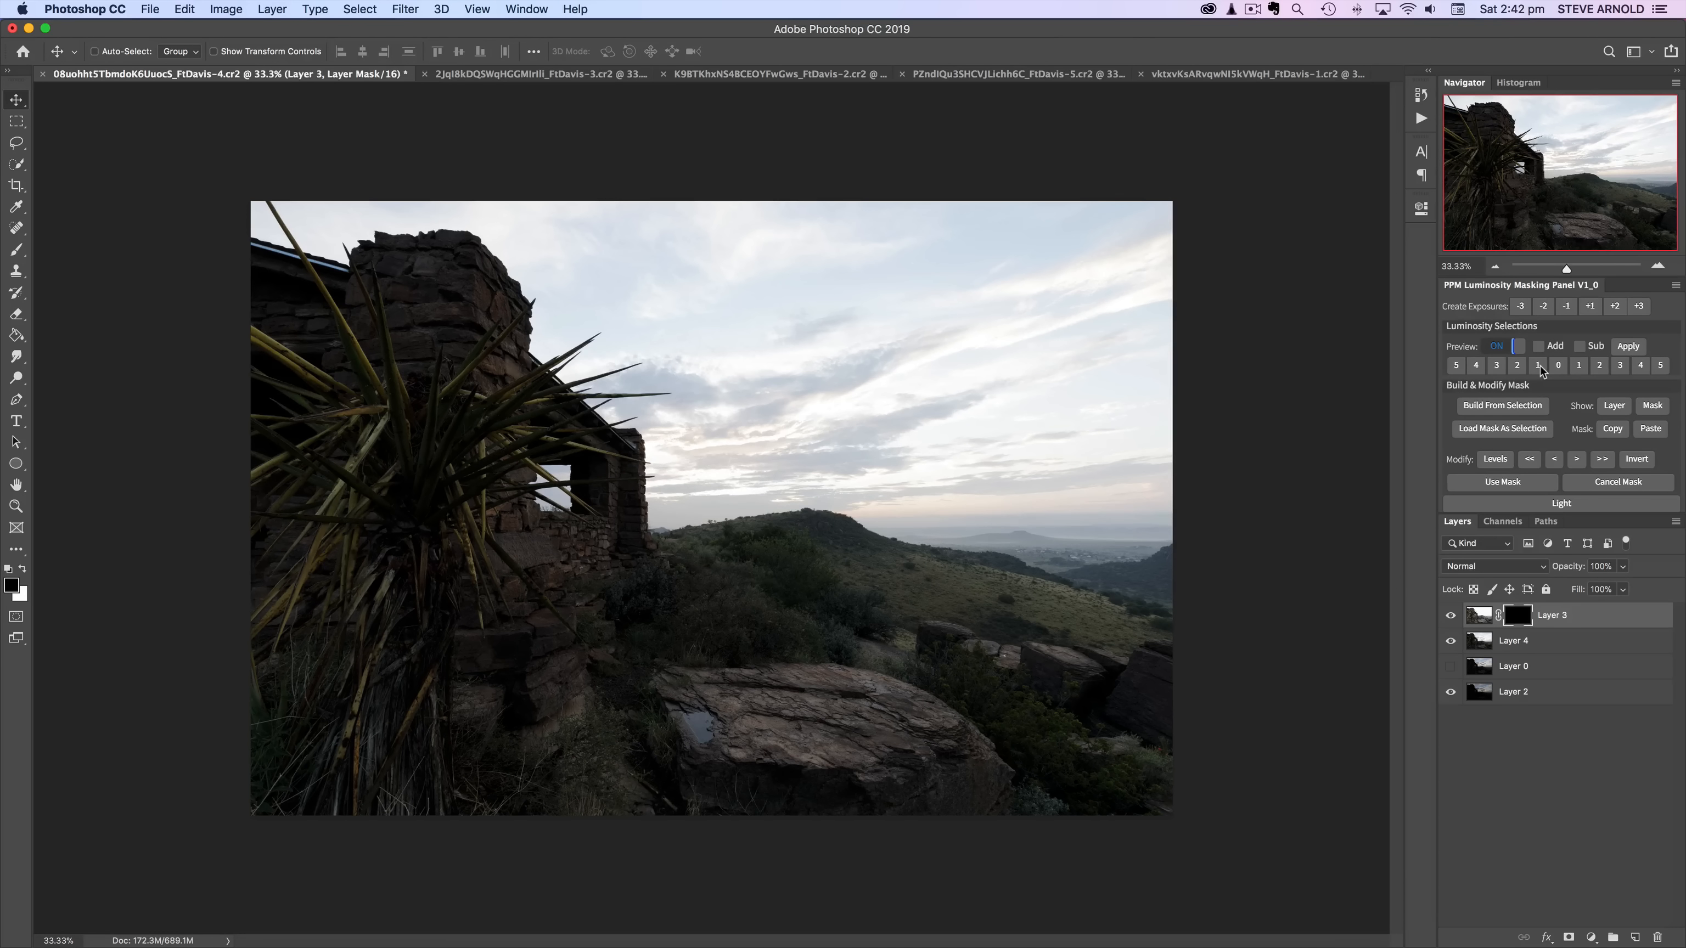
click(1493, 367)
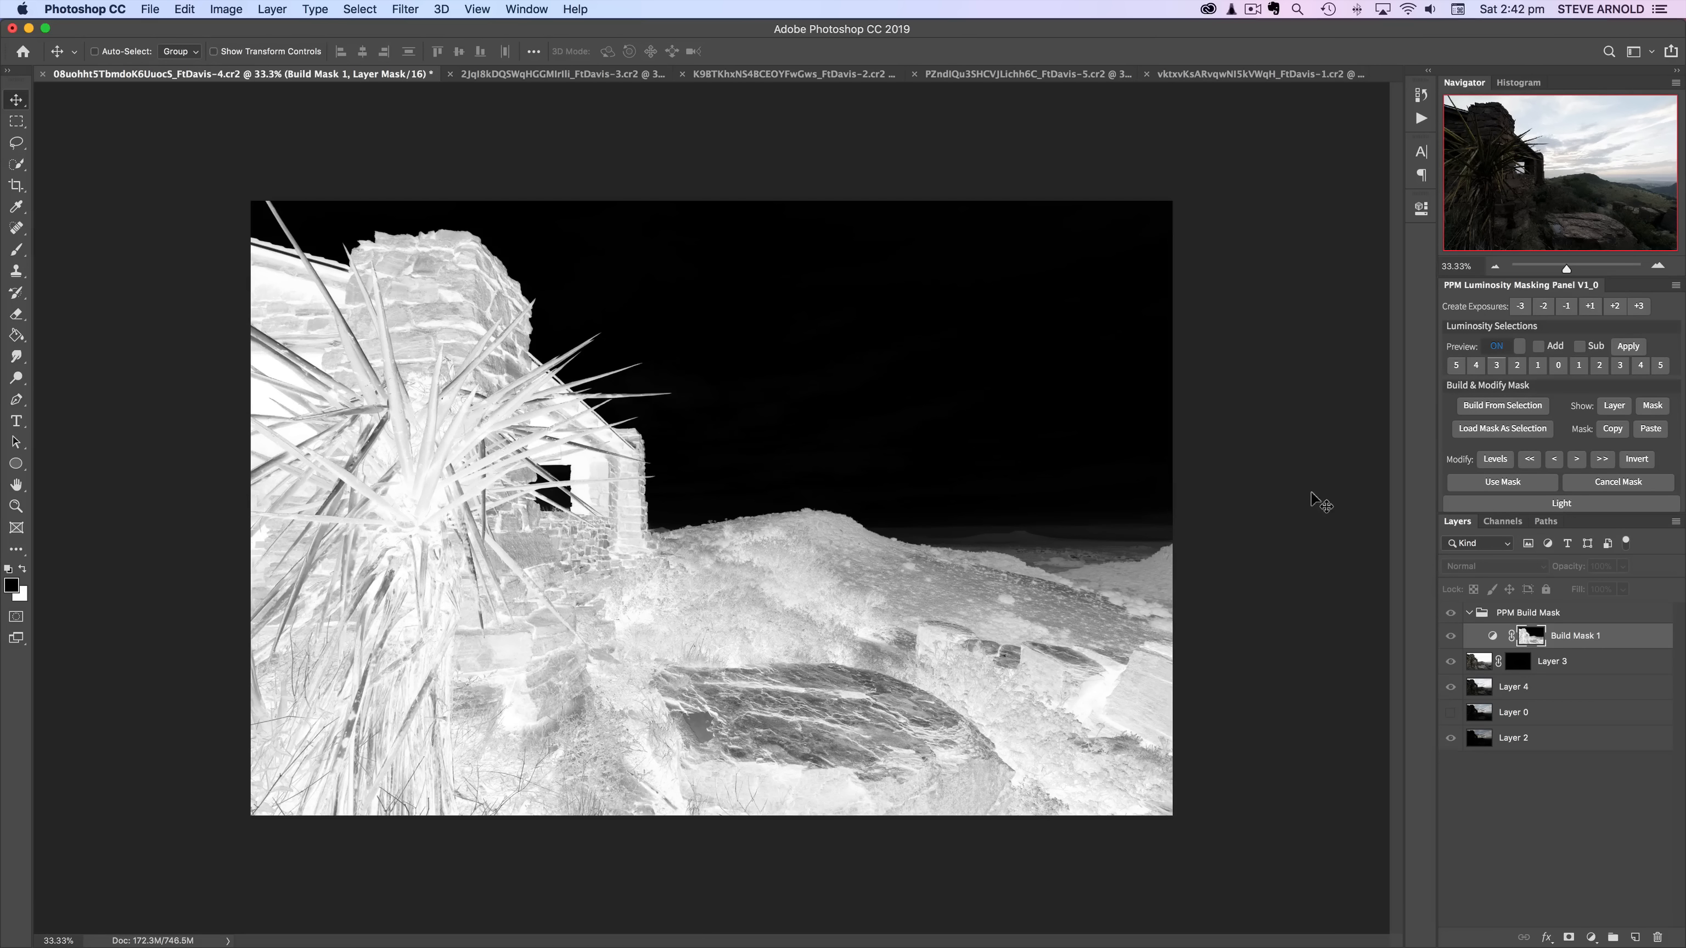
click(1502, 483)
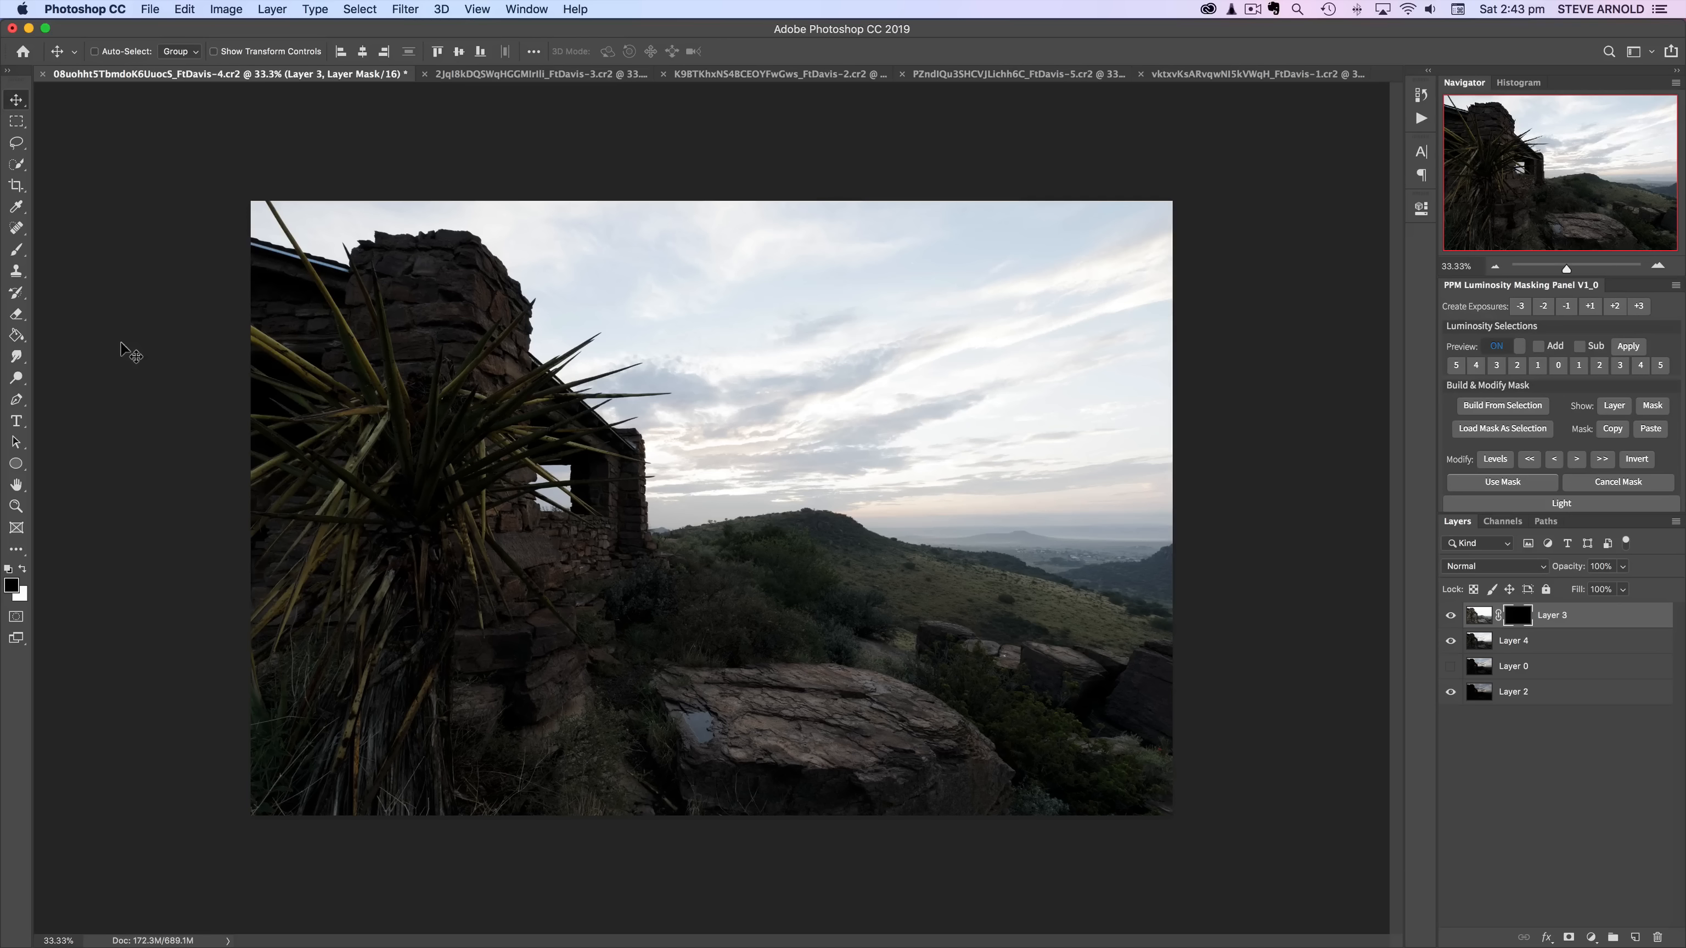
Step: Paint white on Layer 3's mask over the stone building, yucca and distant hills with a 1500-pixel brush at 30% opacity
click(16, 249)
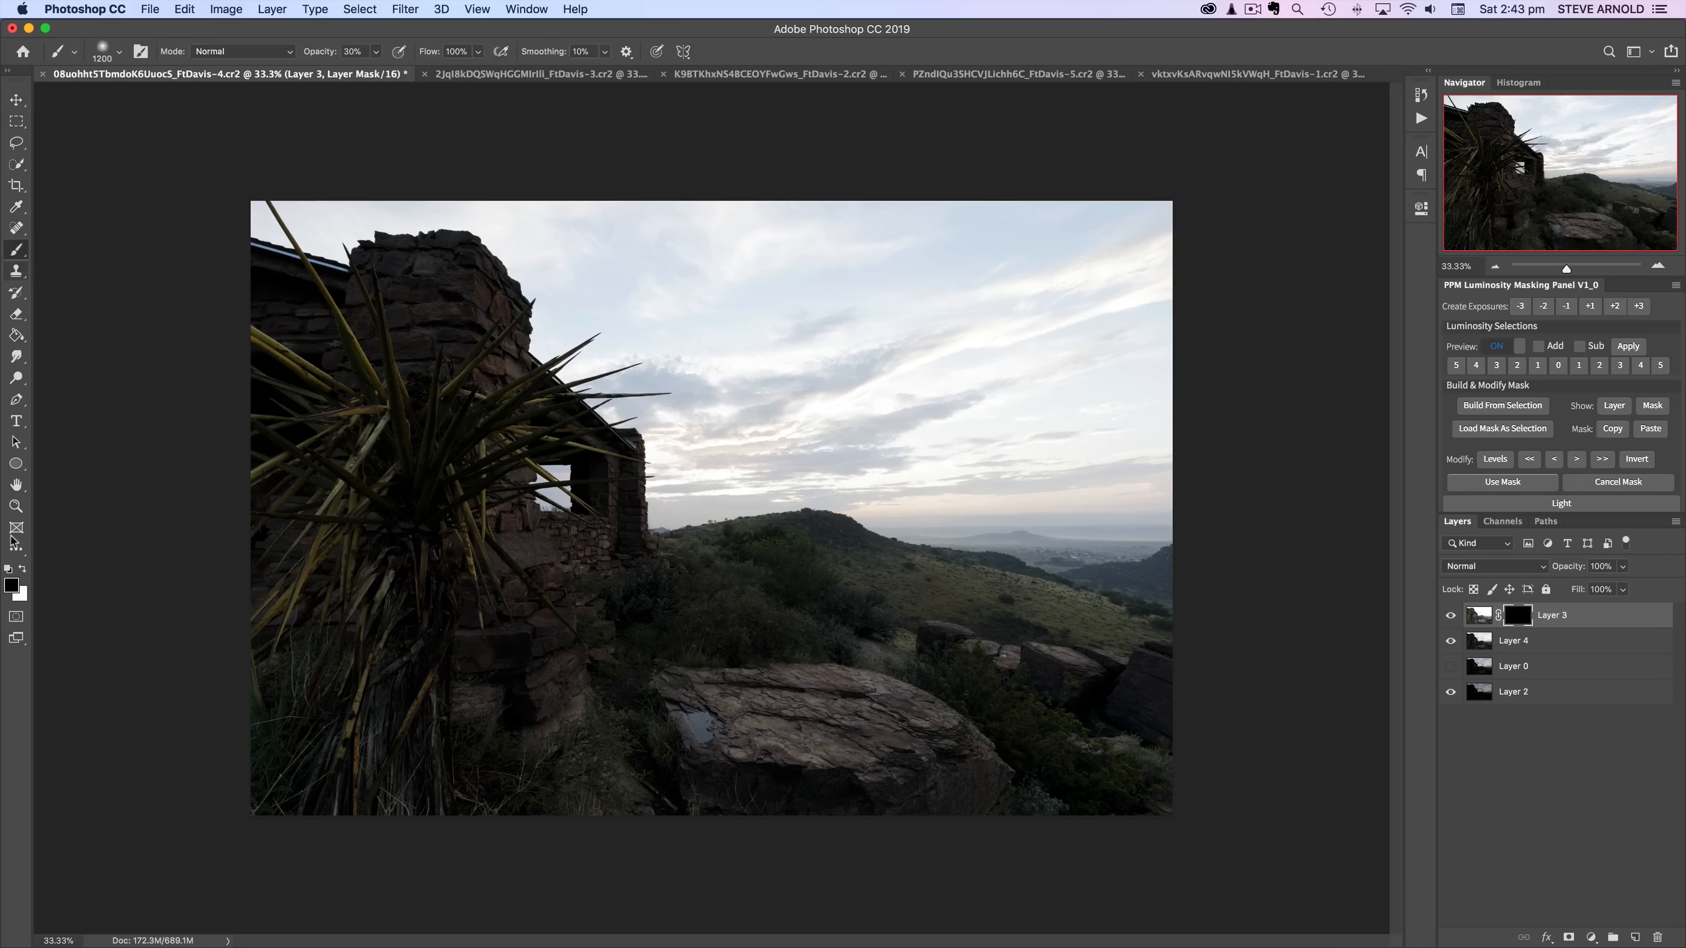
click(23, 568)
key(bracketright)
key(bracketright)
key(bracketright)
mouse_move(469, 457)
mouse_down()
mouse_move(423, 308)
mouse_move(469, 587)
mouse_move(390, 345)
mouse_move(410, 584)
mouse_move(406, 438)
mouse_move(426, 580)
mouse_move(419, 518)
mouse_move(463, 562)
mouse_move(527, 437)
mouse_move(518, 502)
mouse_move(597, 523)
mouse_move(597, 596)
mouse_move(394, 638)
mouse_move(584, 587)
mouse_move(822, 604)
mouse_move(690, 607)
mouse_move(1103, 682)
mouse_move(1164, 714)
mouse_move(1136, 762)
mouse_move(904, 720)
mouse_move(905, 680)
mouse_move(894, 810)
mouse_move(660, 778)
mouse_move(682, 691)
mouse_move(748, 785)
mouse_move(788, 795)
mouse_move(579, 711)
mouse_move(440, 765)
mouse_move(345, 765)
mouse_move(334, 721)
mouse_move(393, 553)
mouse_move(382, 457)
mouse_move(303, 451)
mouse_move(272, 421)
mouse_move(275, 487)
mouse_move(353, 466)
mouse_move(316, 382)
mouse_move(306, 400)
mouse_move(225, 268)
mouse_move(387, 318)
mouse_move(261, 247)
mouse_move(510, 289)
mouse_move(347, 216)
mouse_move(459, 210)
mouse_move(535, 309)
mouse_move(510, 352)
mouse_move(383, 129)
mouse_move(553, 269)
mouse_move(395, 253)
mouse_move(443, 241)
mouse_move(527, 294)
mouse_up()
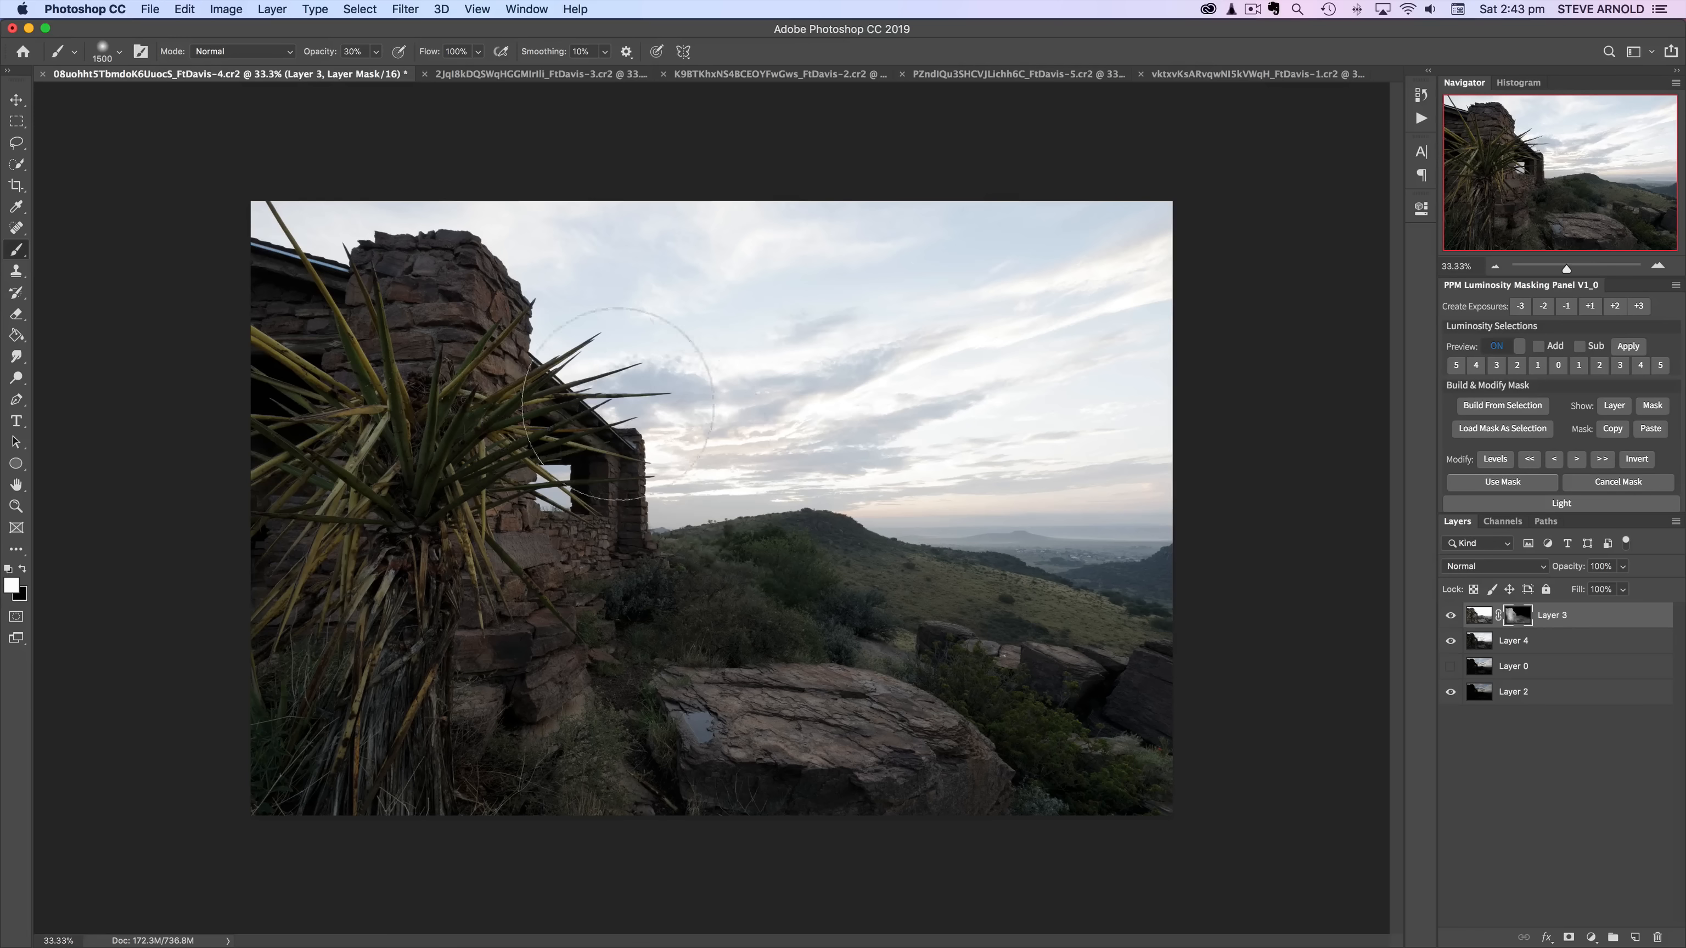
drag(929, 556, 1143, 571)
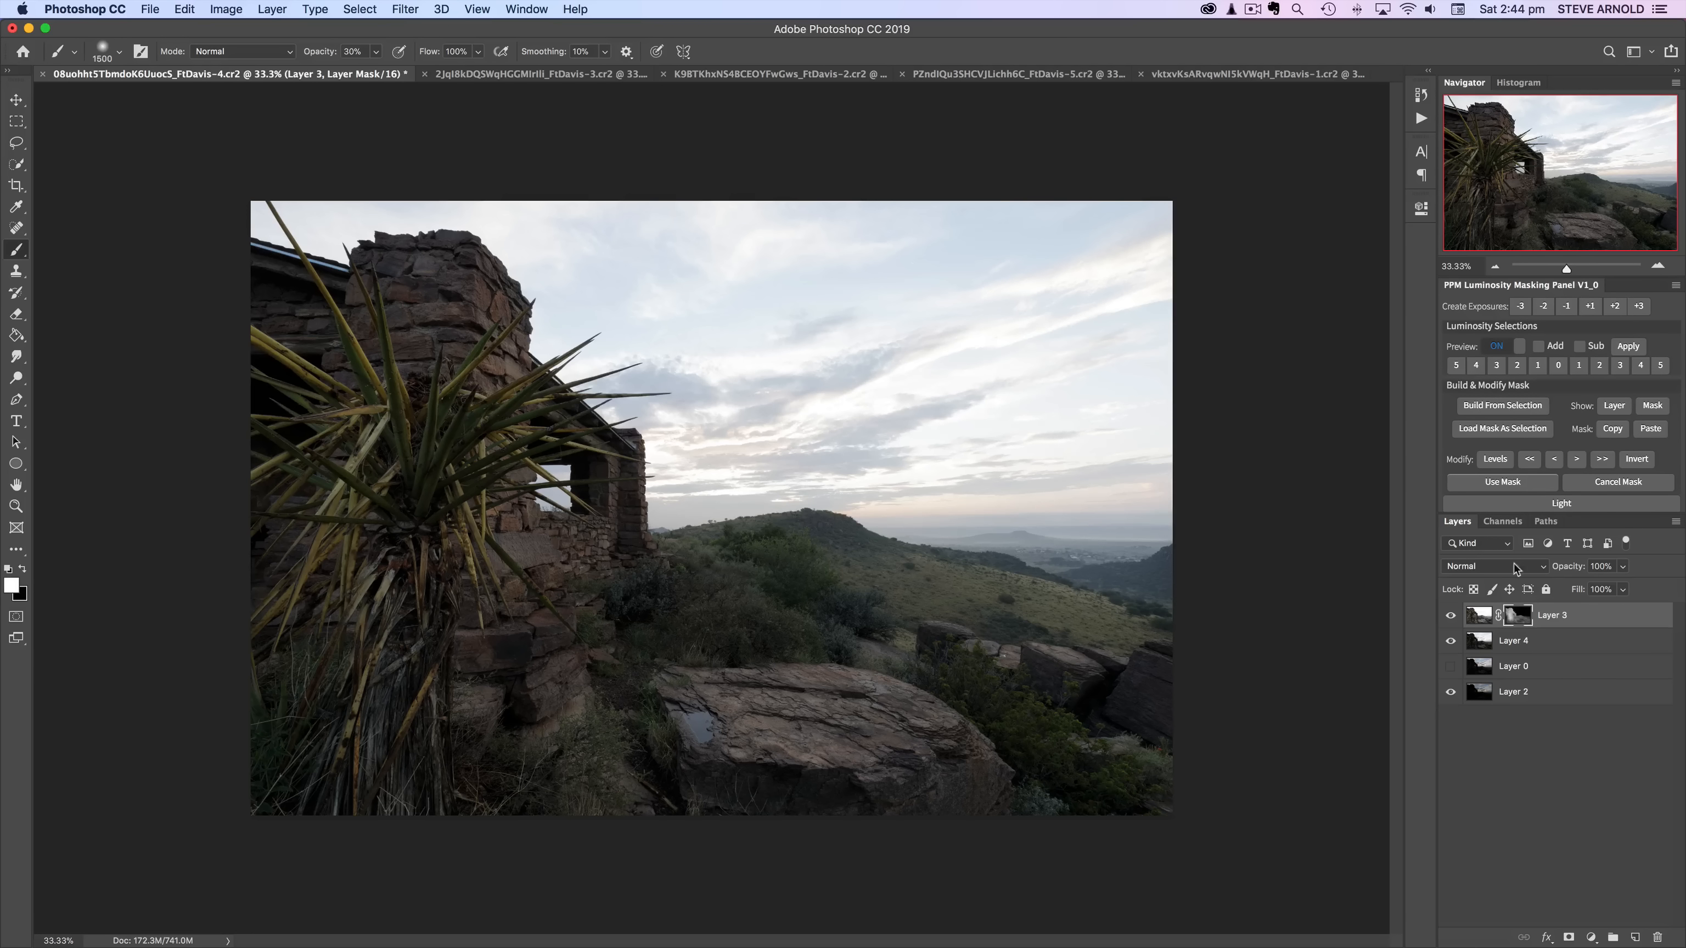
Step: Toggle Layer 3's mask and visibility to compare the foreground with and without the painted blend
shift+click(1511, 619)
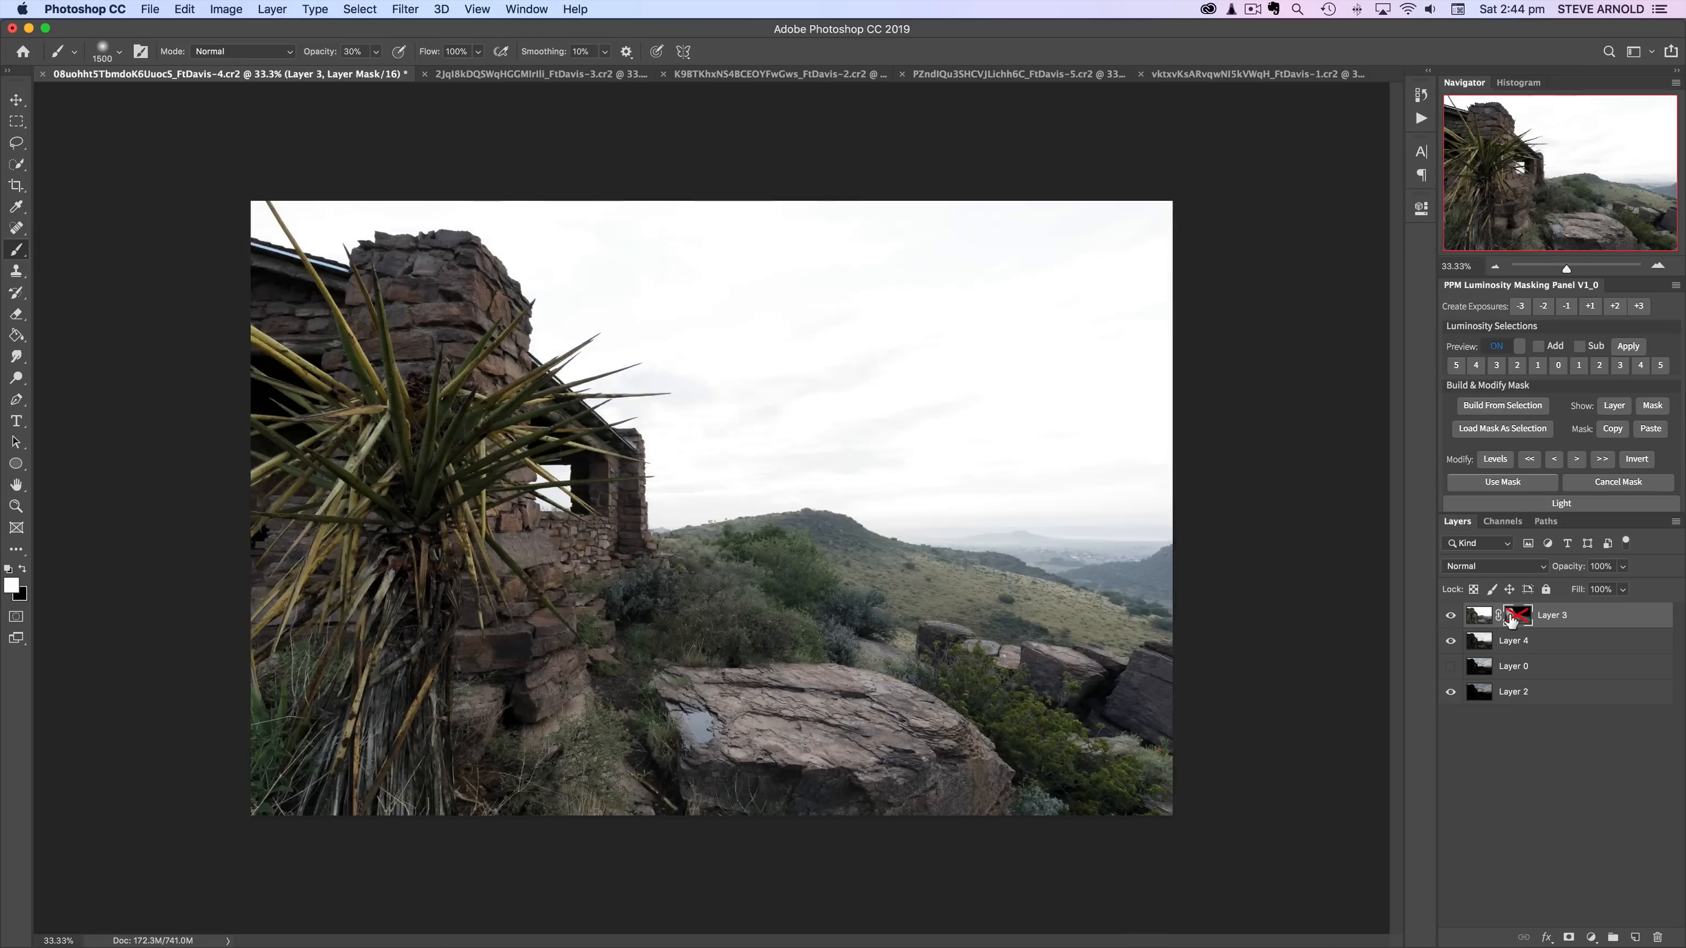
shift+click(1512, 619)
click(1454, 618)
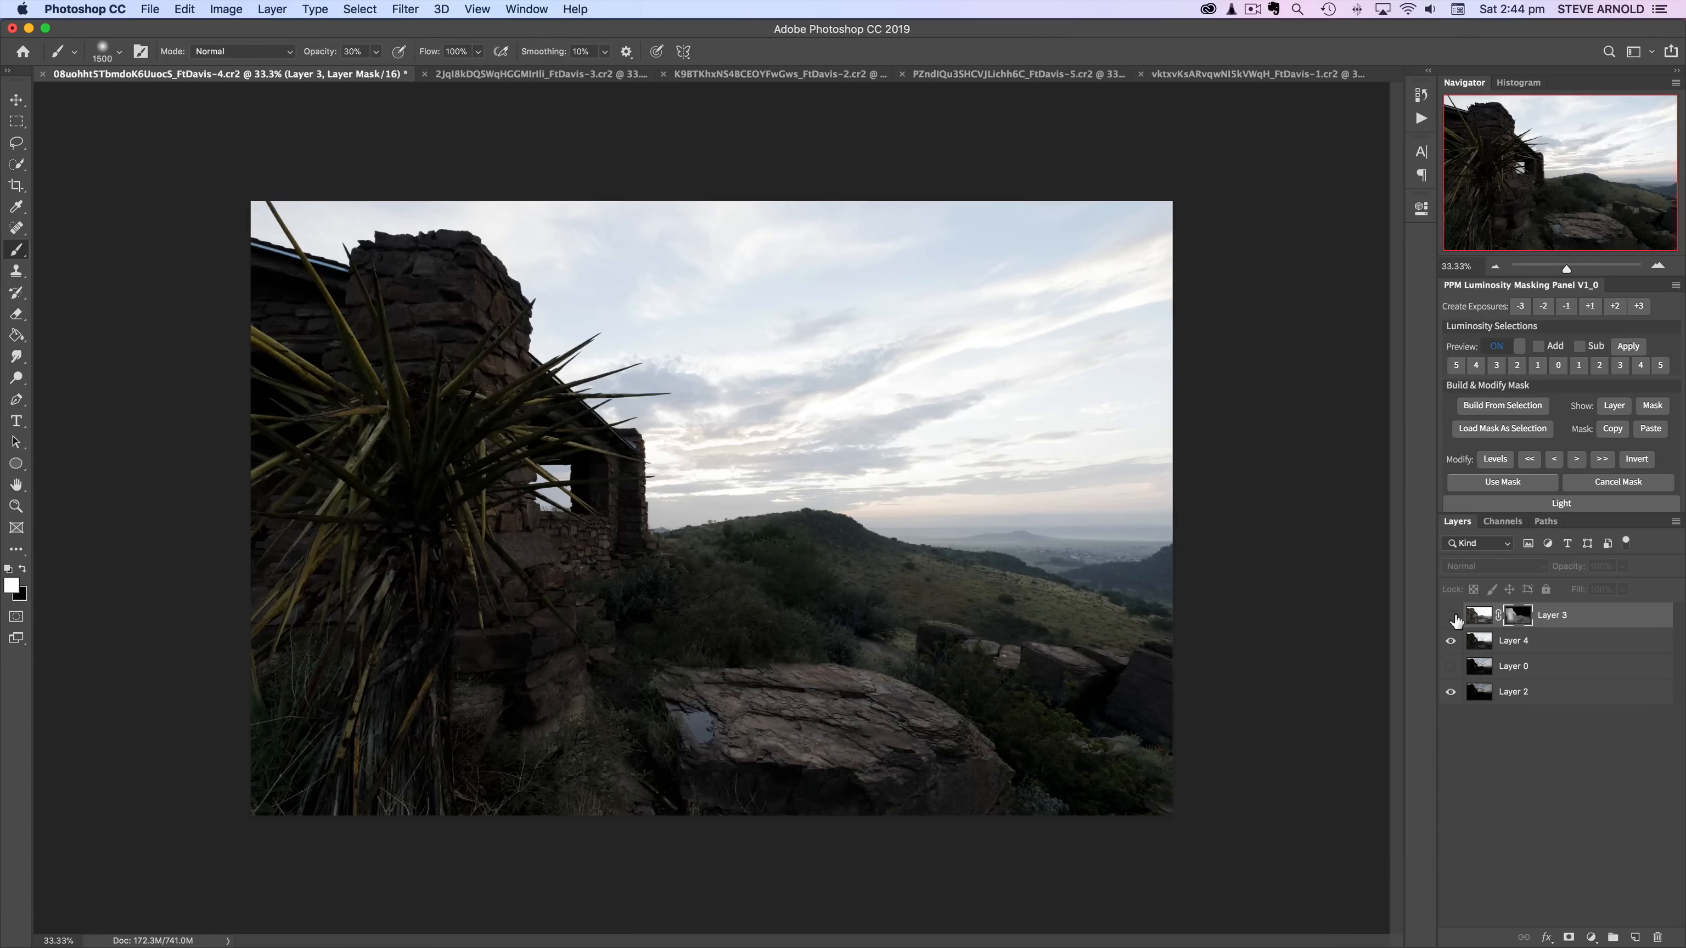
click(1454, 617)
click(1453, 618)
click(1453, 618)
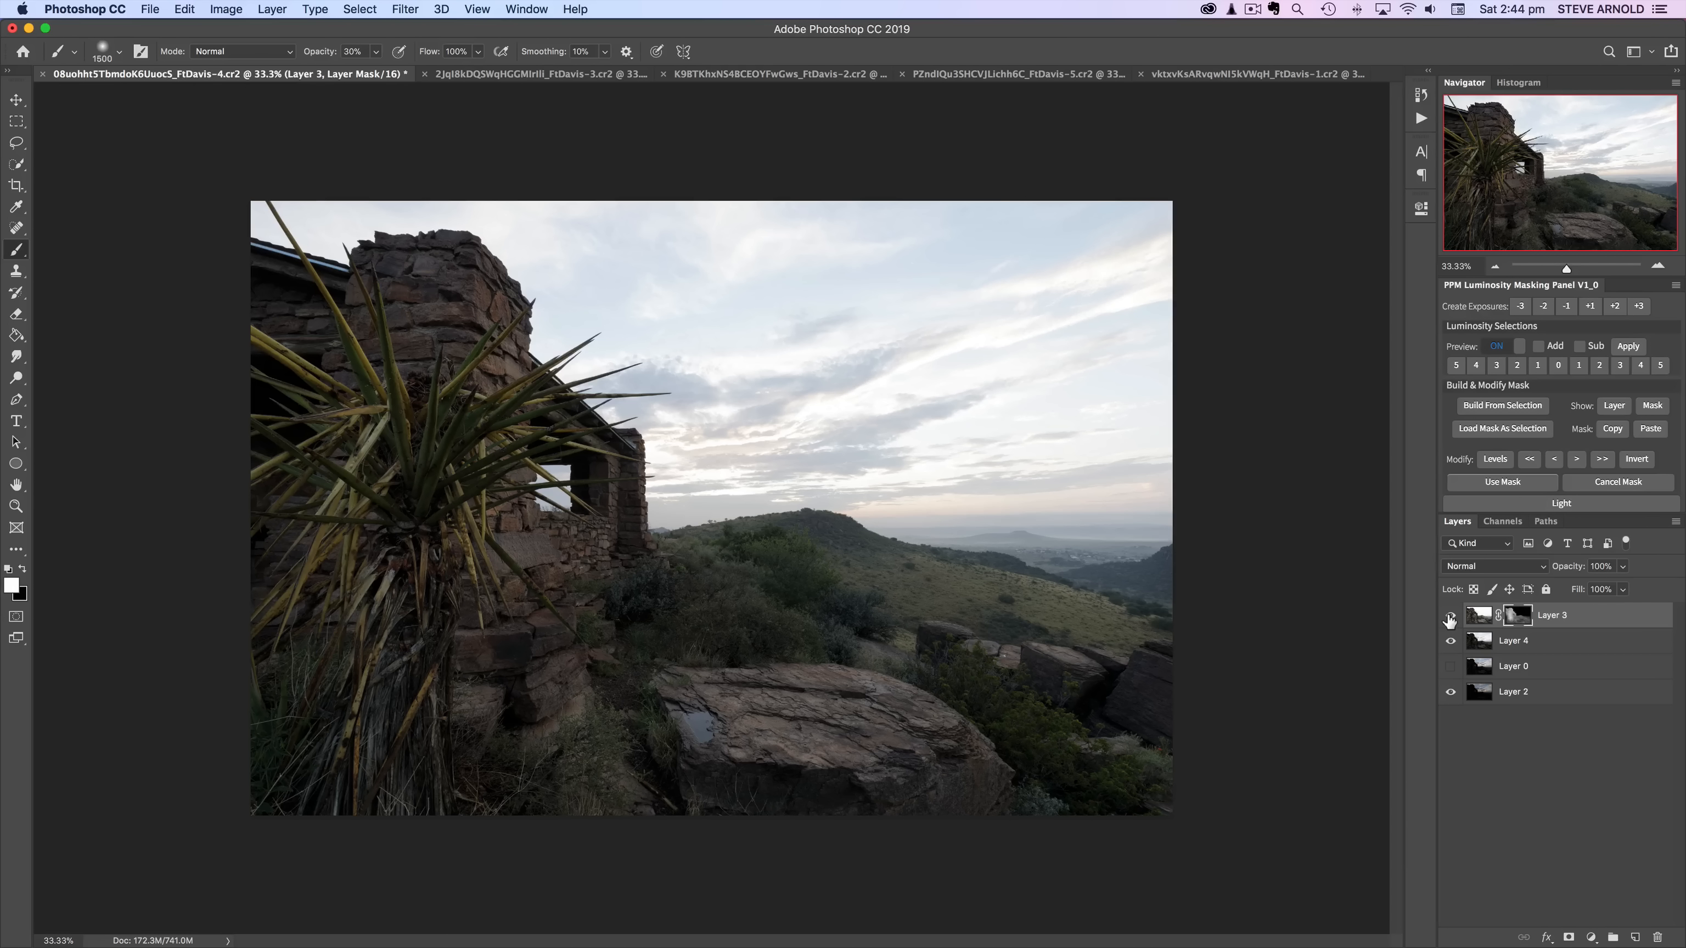
click(1449, 618)
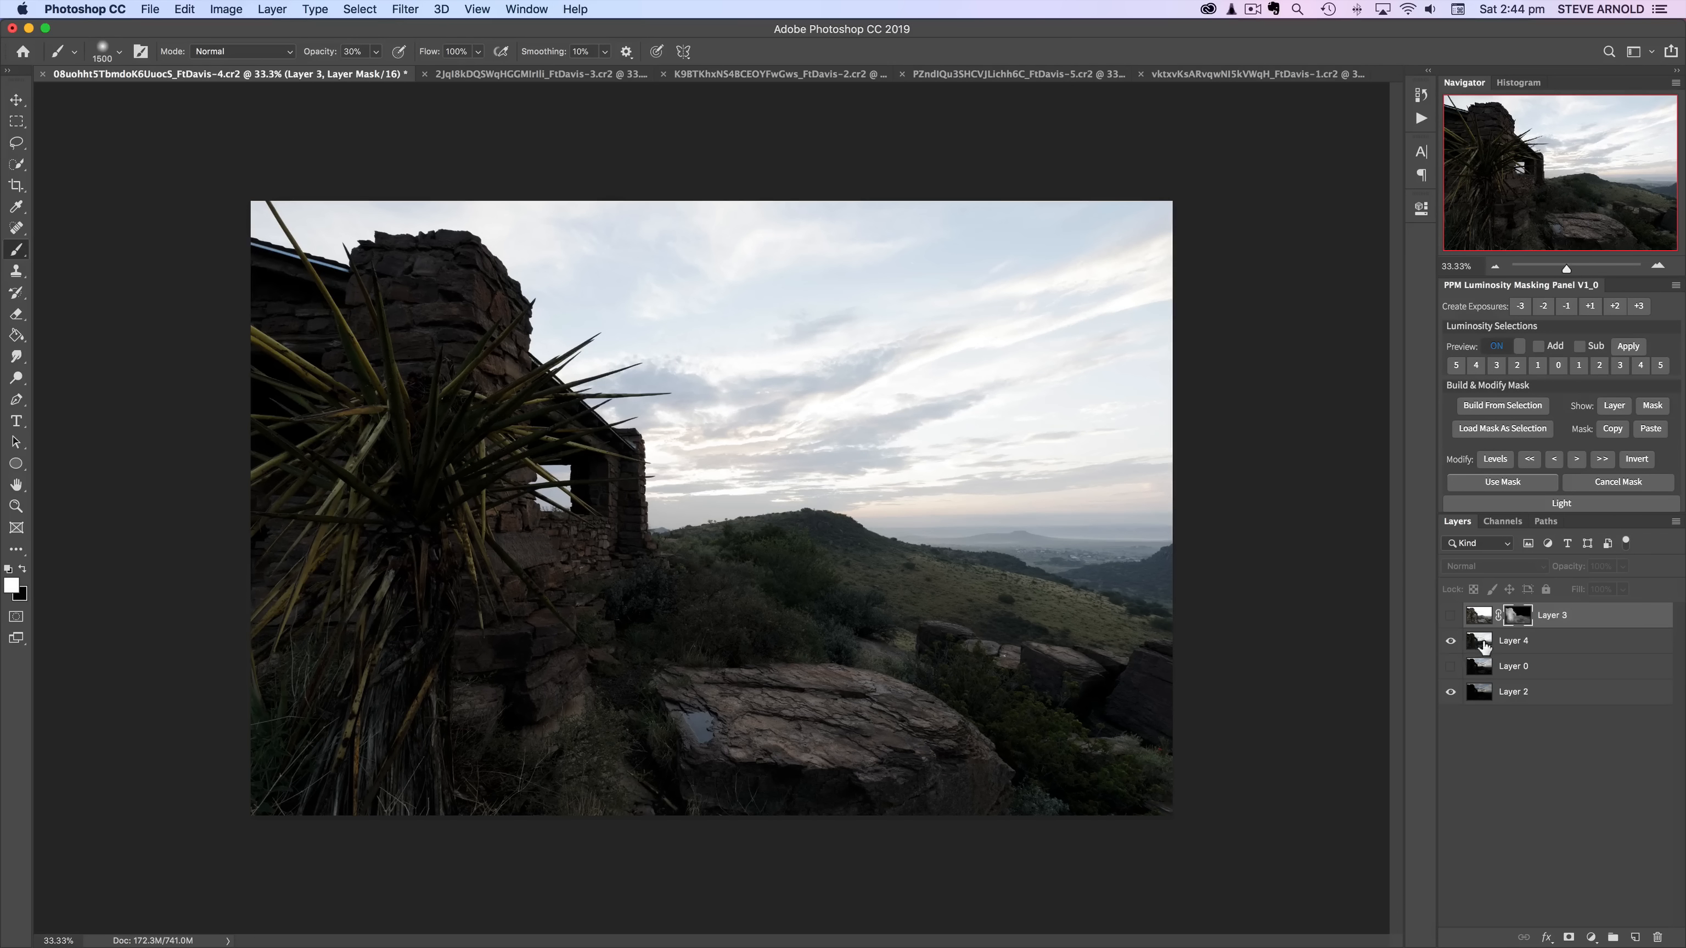
click(1451, 616)
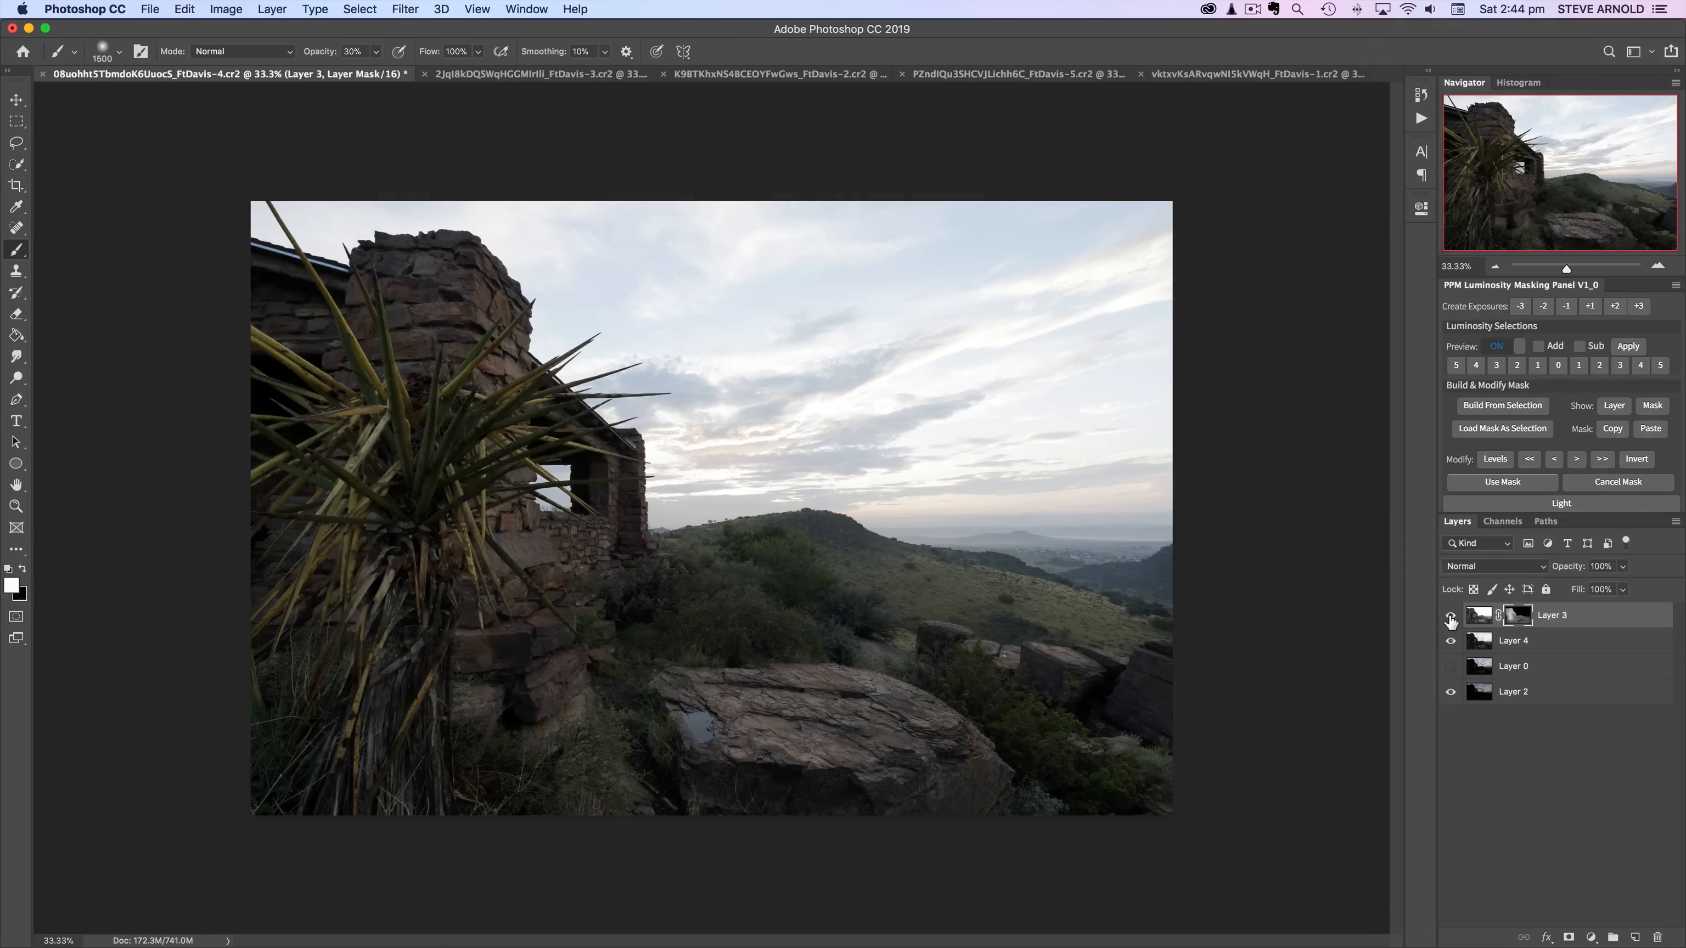
click(1451, 616)
click(1450, 616)
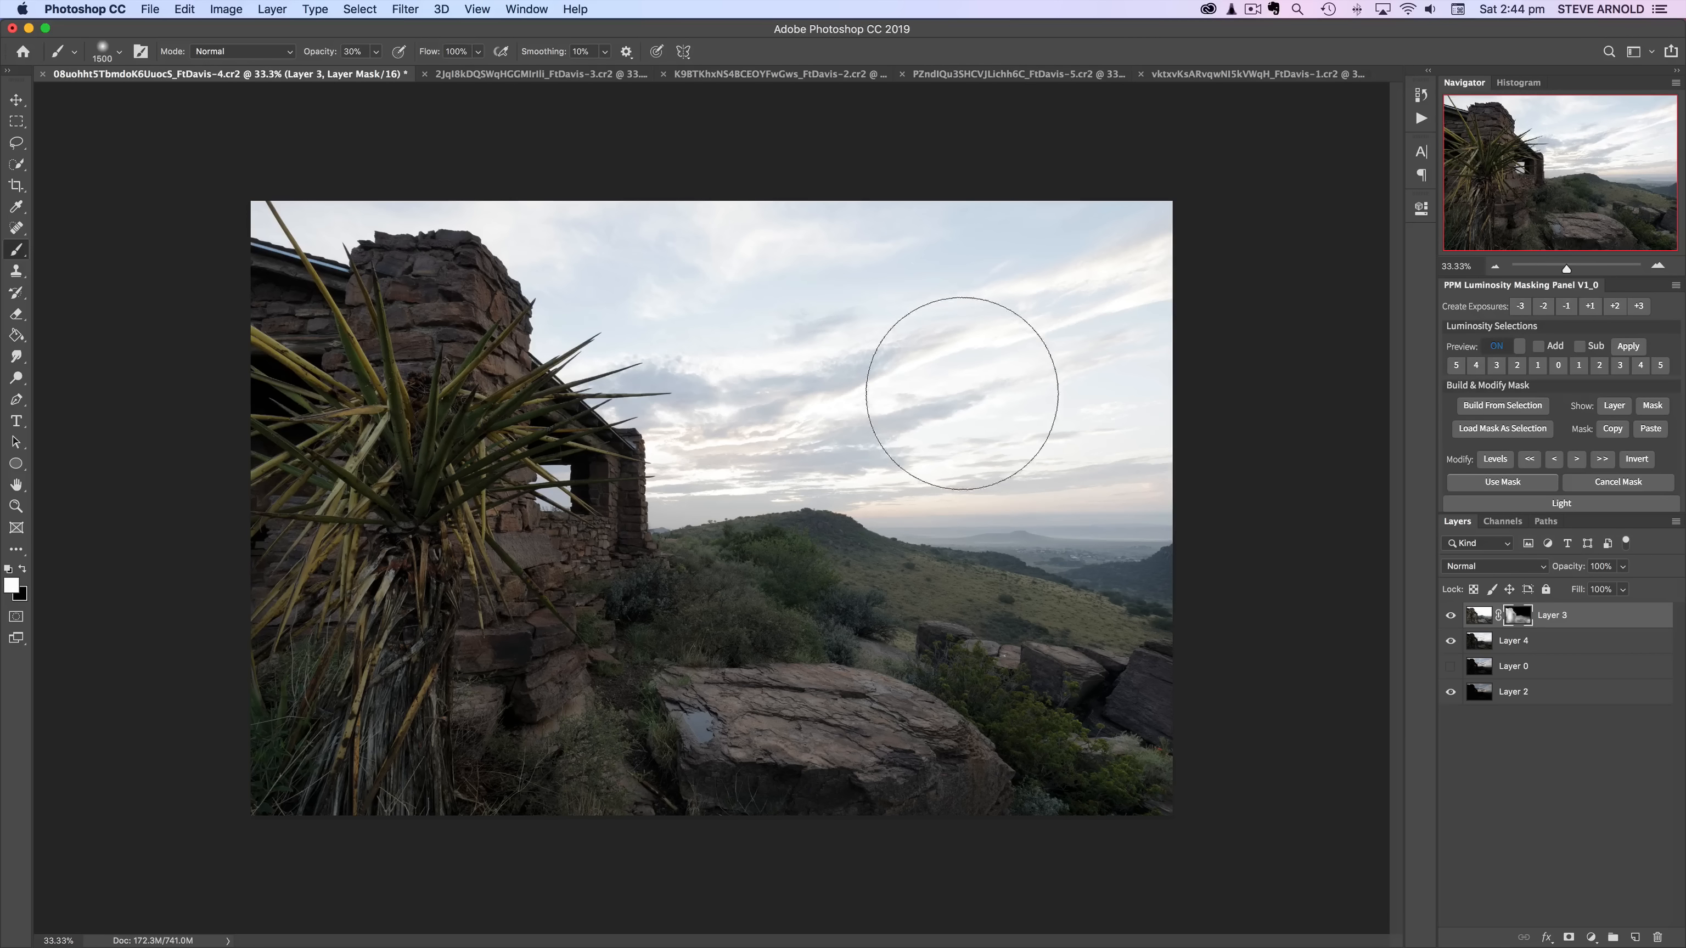
Step: Move Layer 0 above Layer 3 in the stack and make it visible
click(1546, 775)
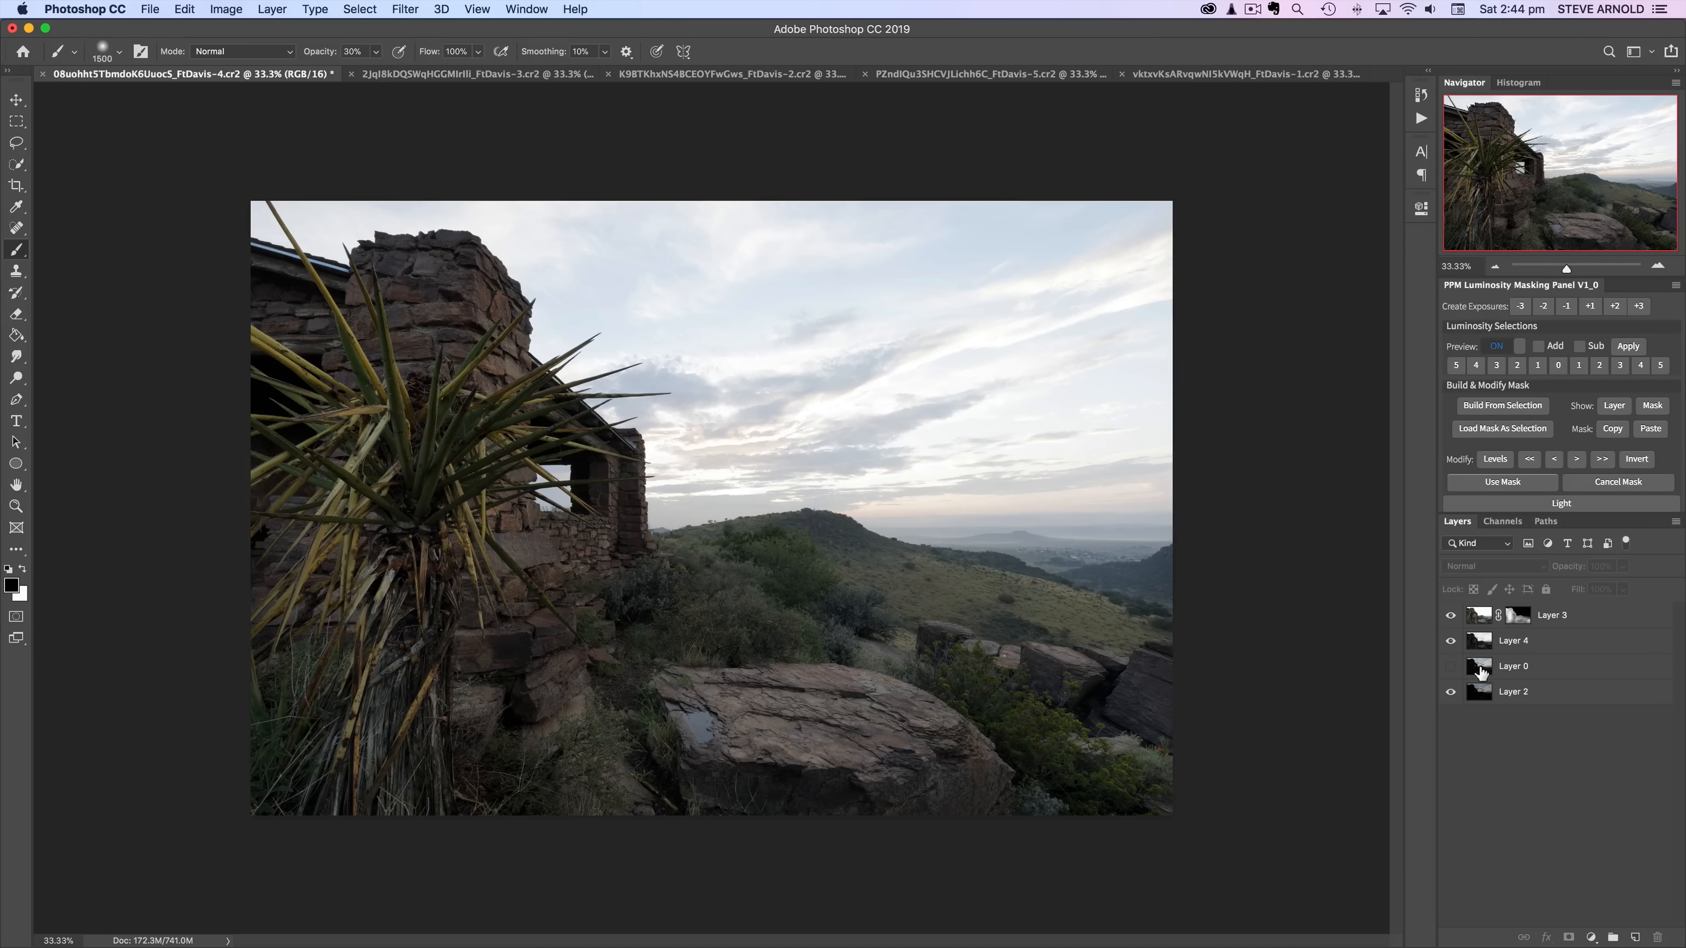
drag(1480, 672, 1505, 608)
click(1451, 616)
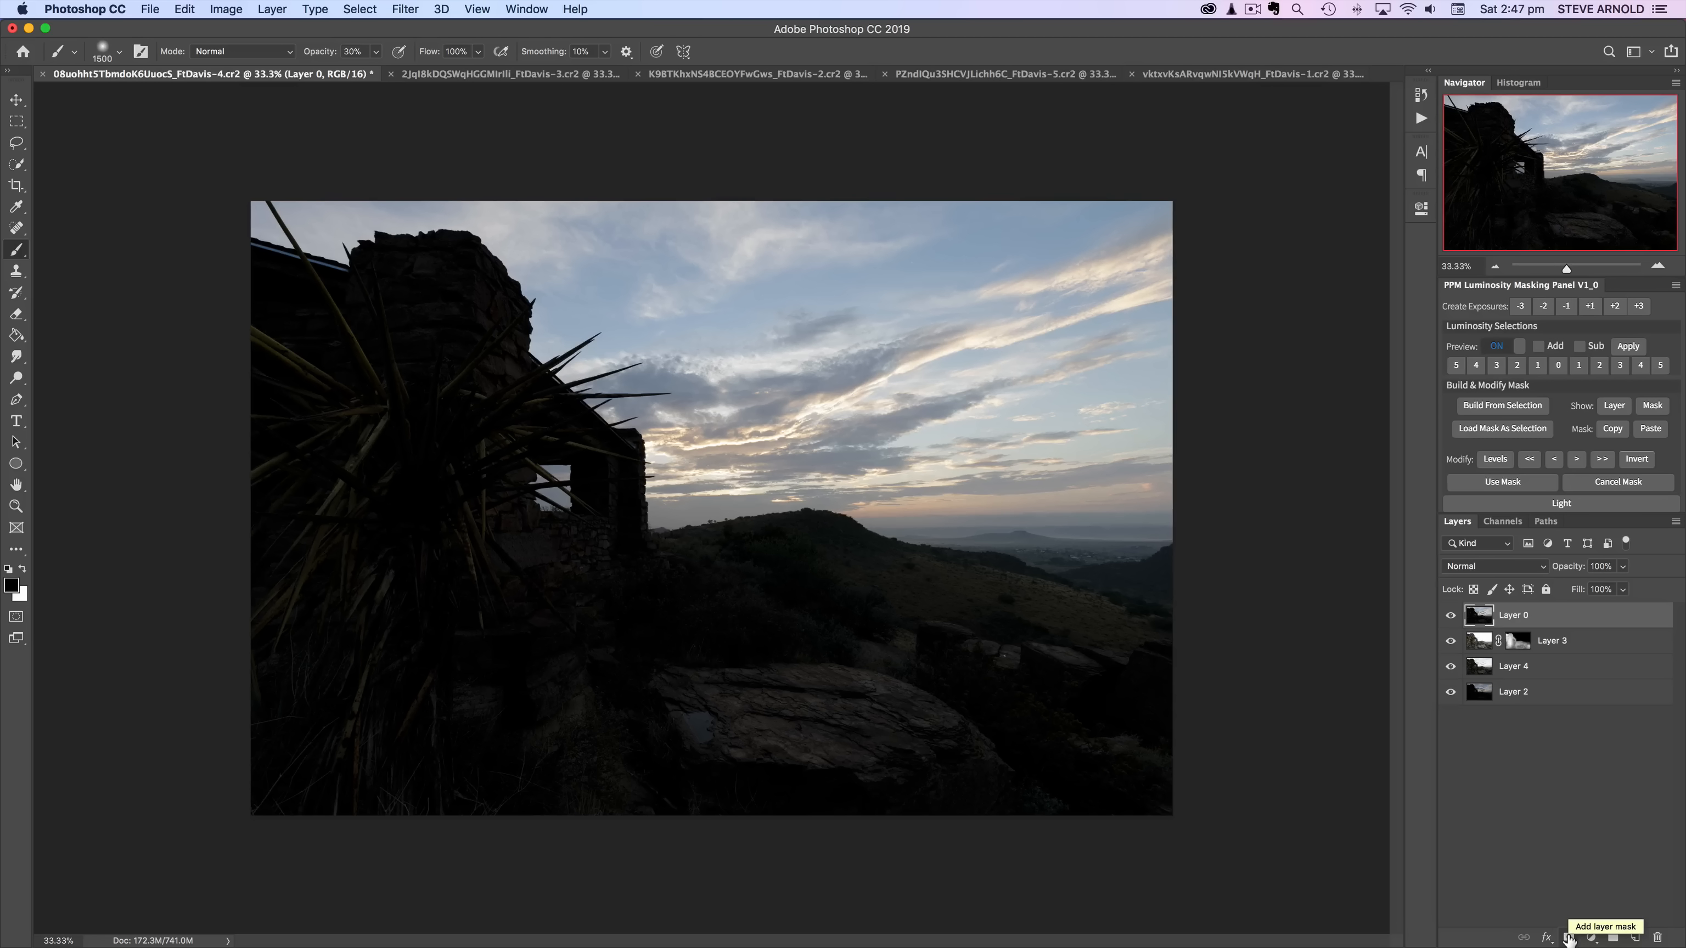
Step: Add a black layer mask to Layer 0 and build the lights 2 luminosity mask preview
click(1569, 936)
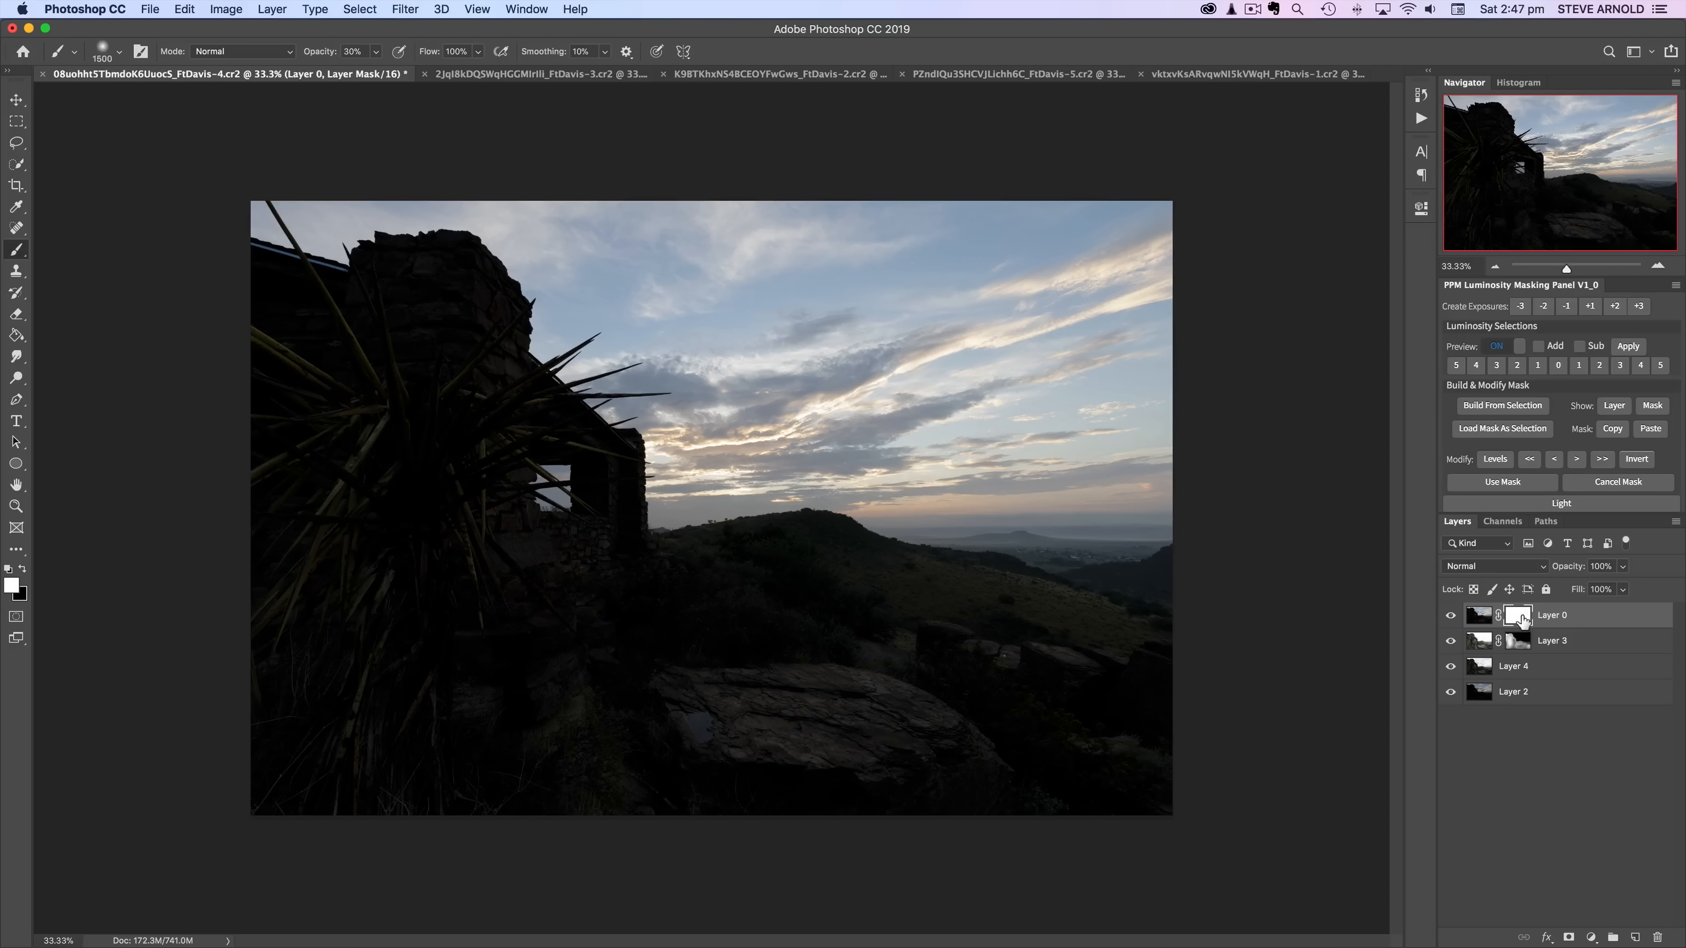
key(super+i)
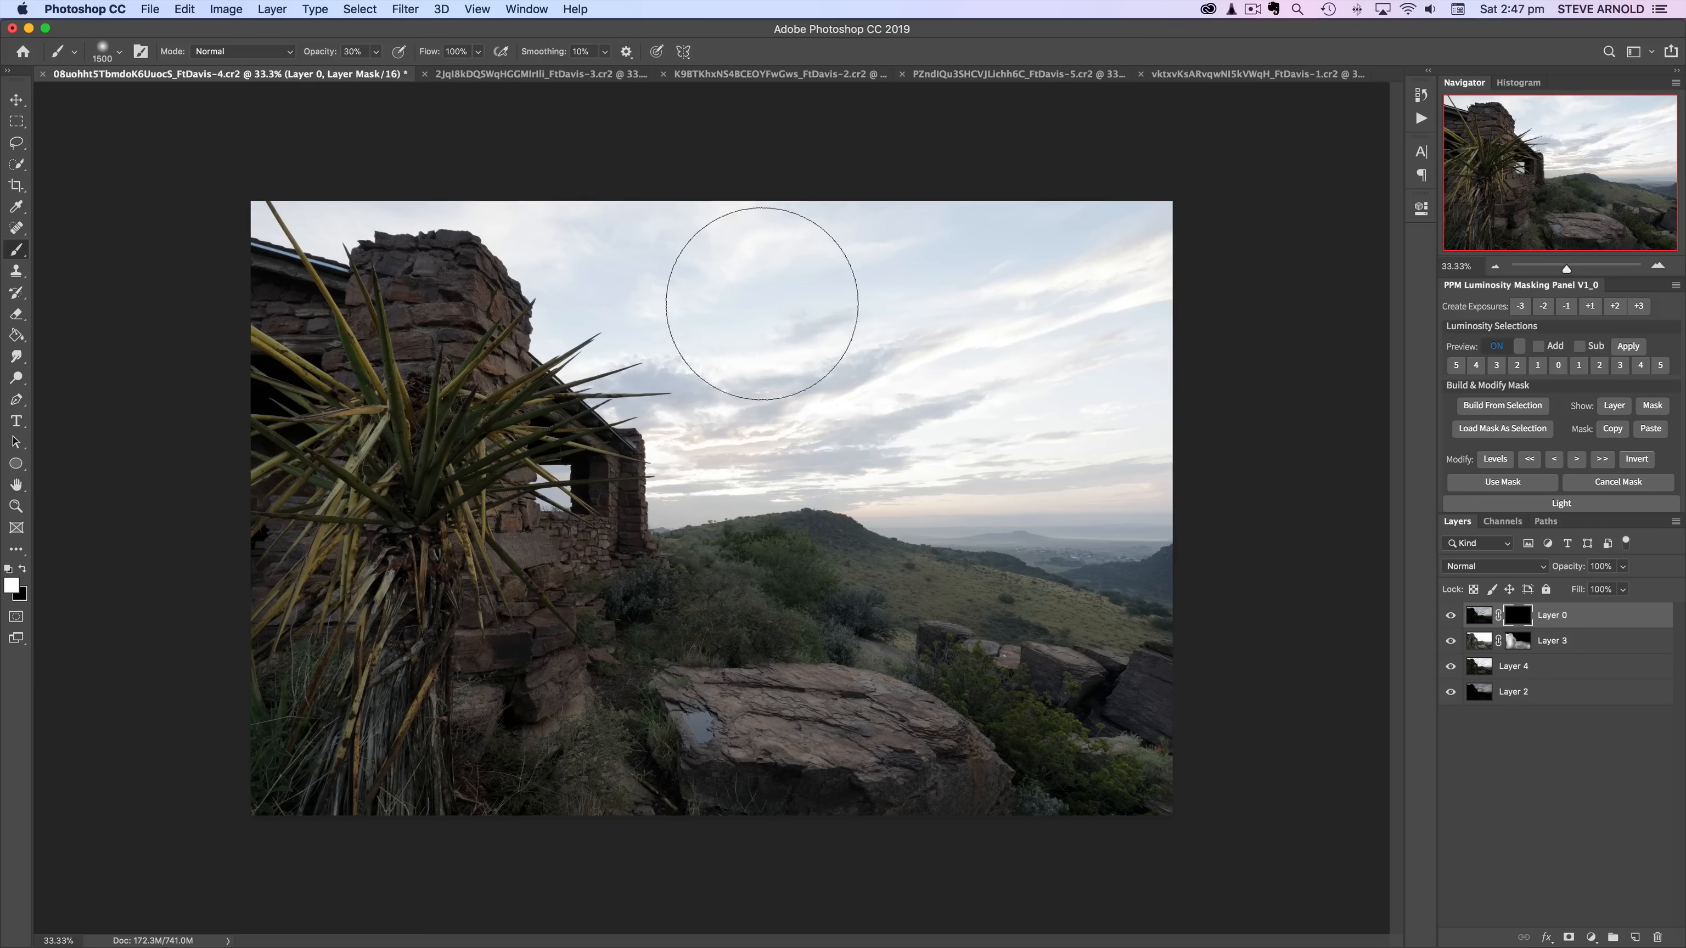
click(1452, 616)
click(1452, 617)
click(1600, 366)
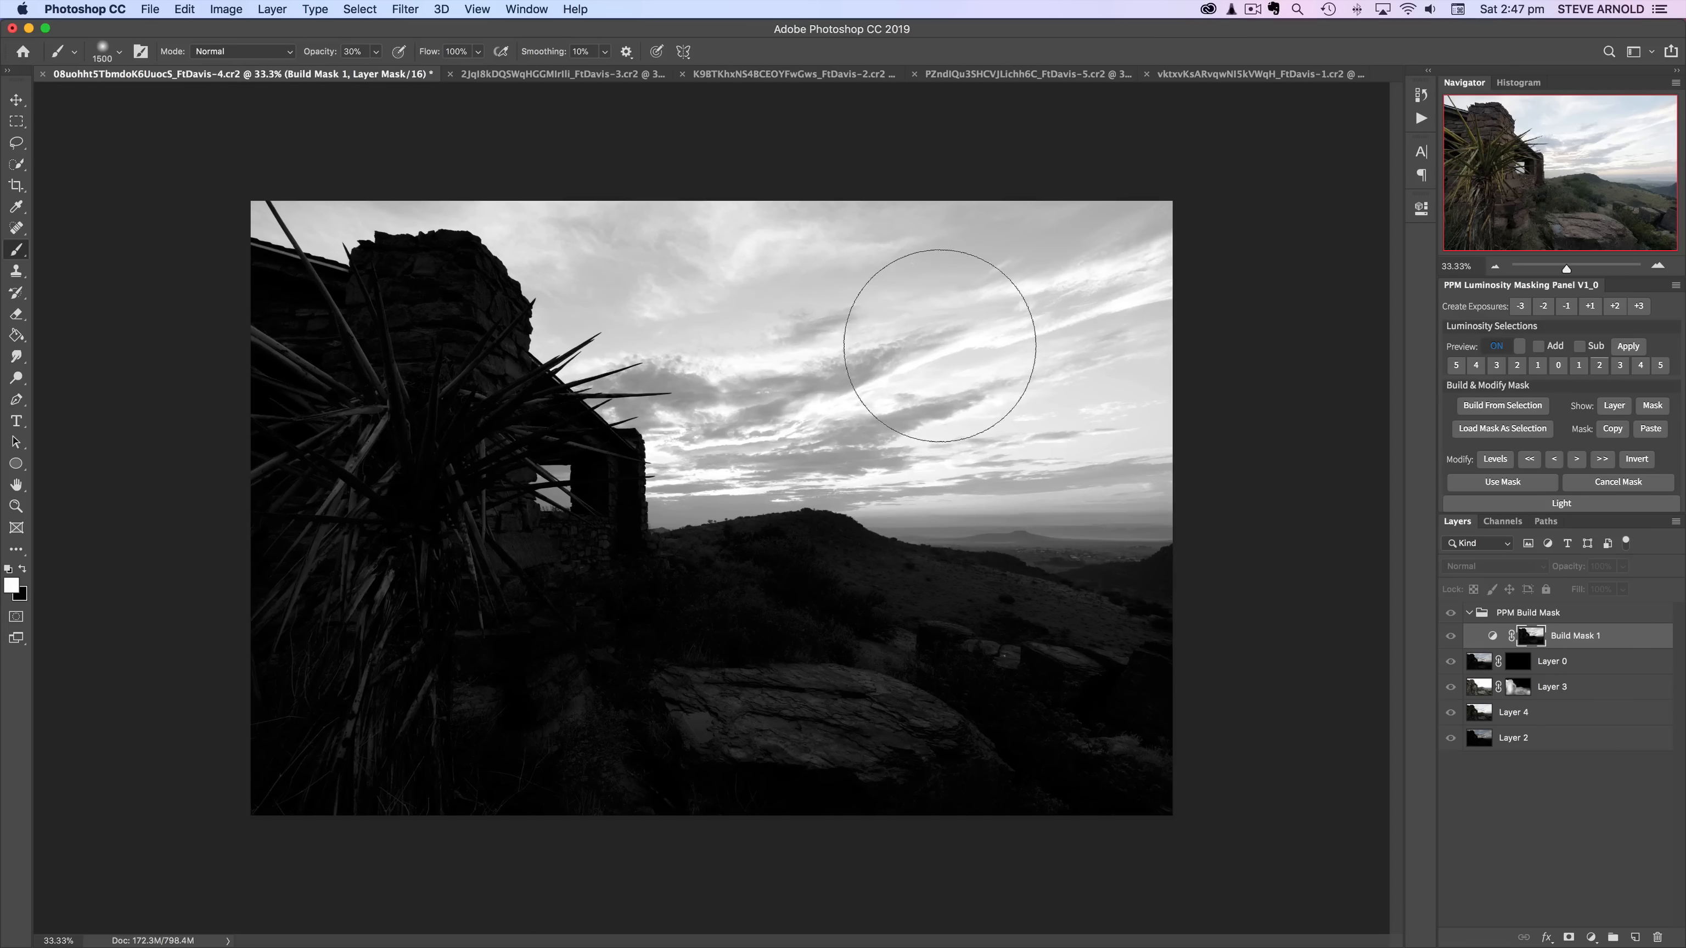
Step: Reduce the brush size to 800 pixels
key(bracketleft)
key(bracketleft)
key(bracketleft)
key(bracketleft)
key(bracketleft)
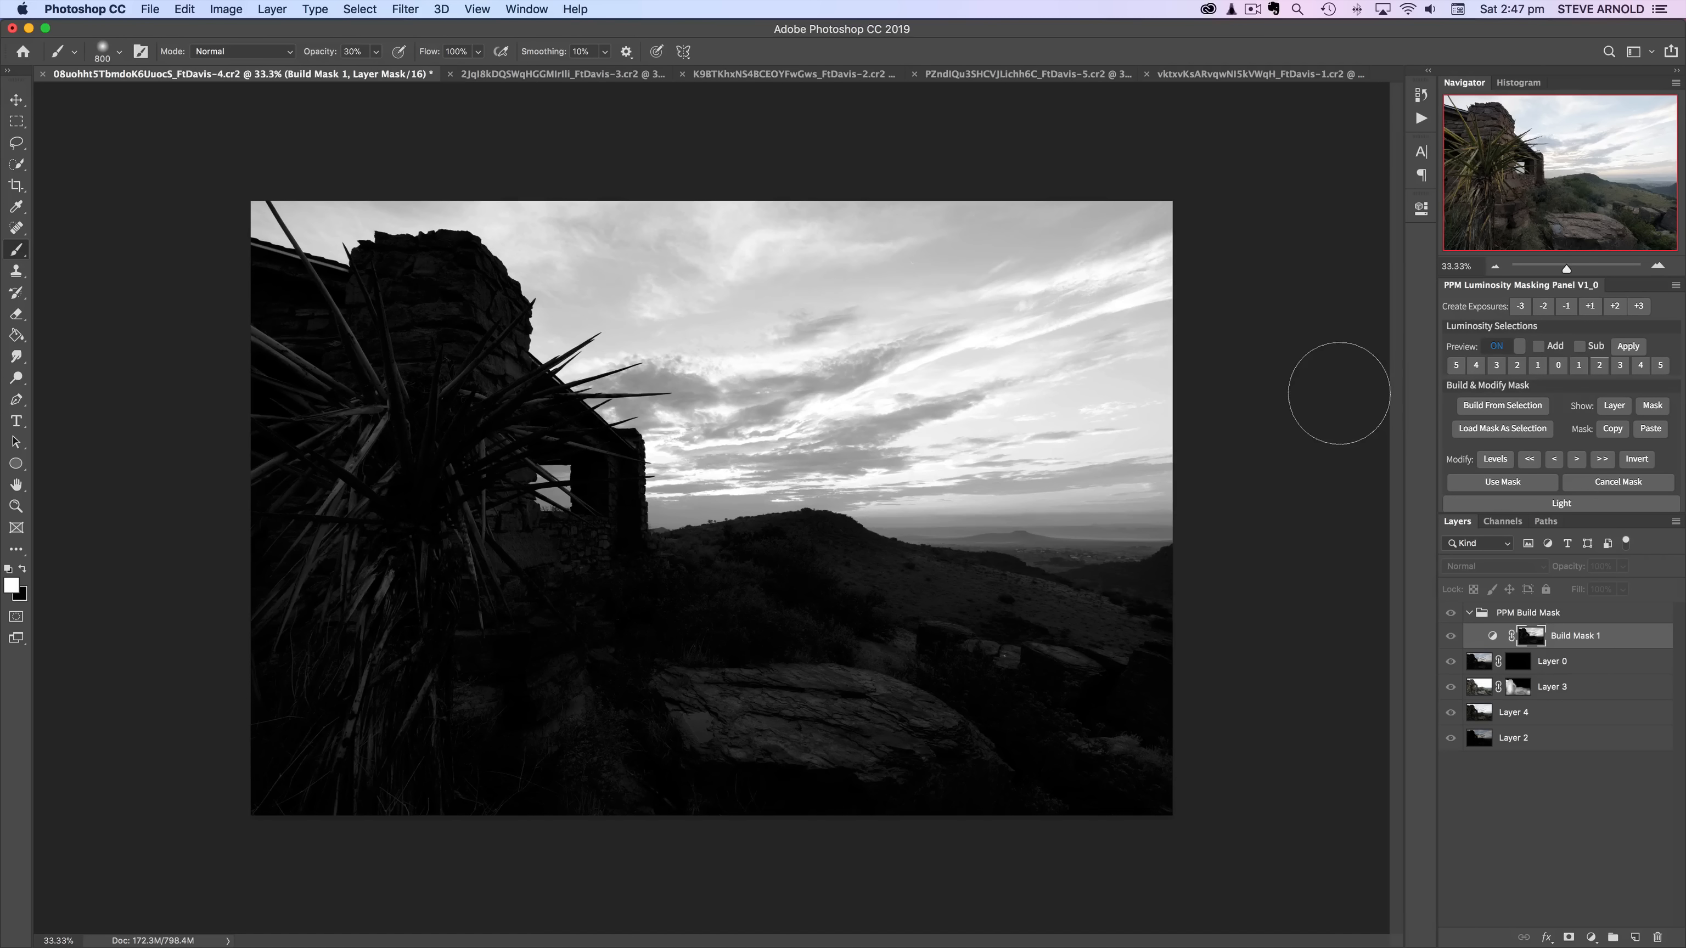
Step: Adjust the lights mask with Levels at 36, 2.62 and 213, then load it as a selection with its edges hidden
click(1494, 461)
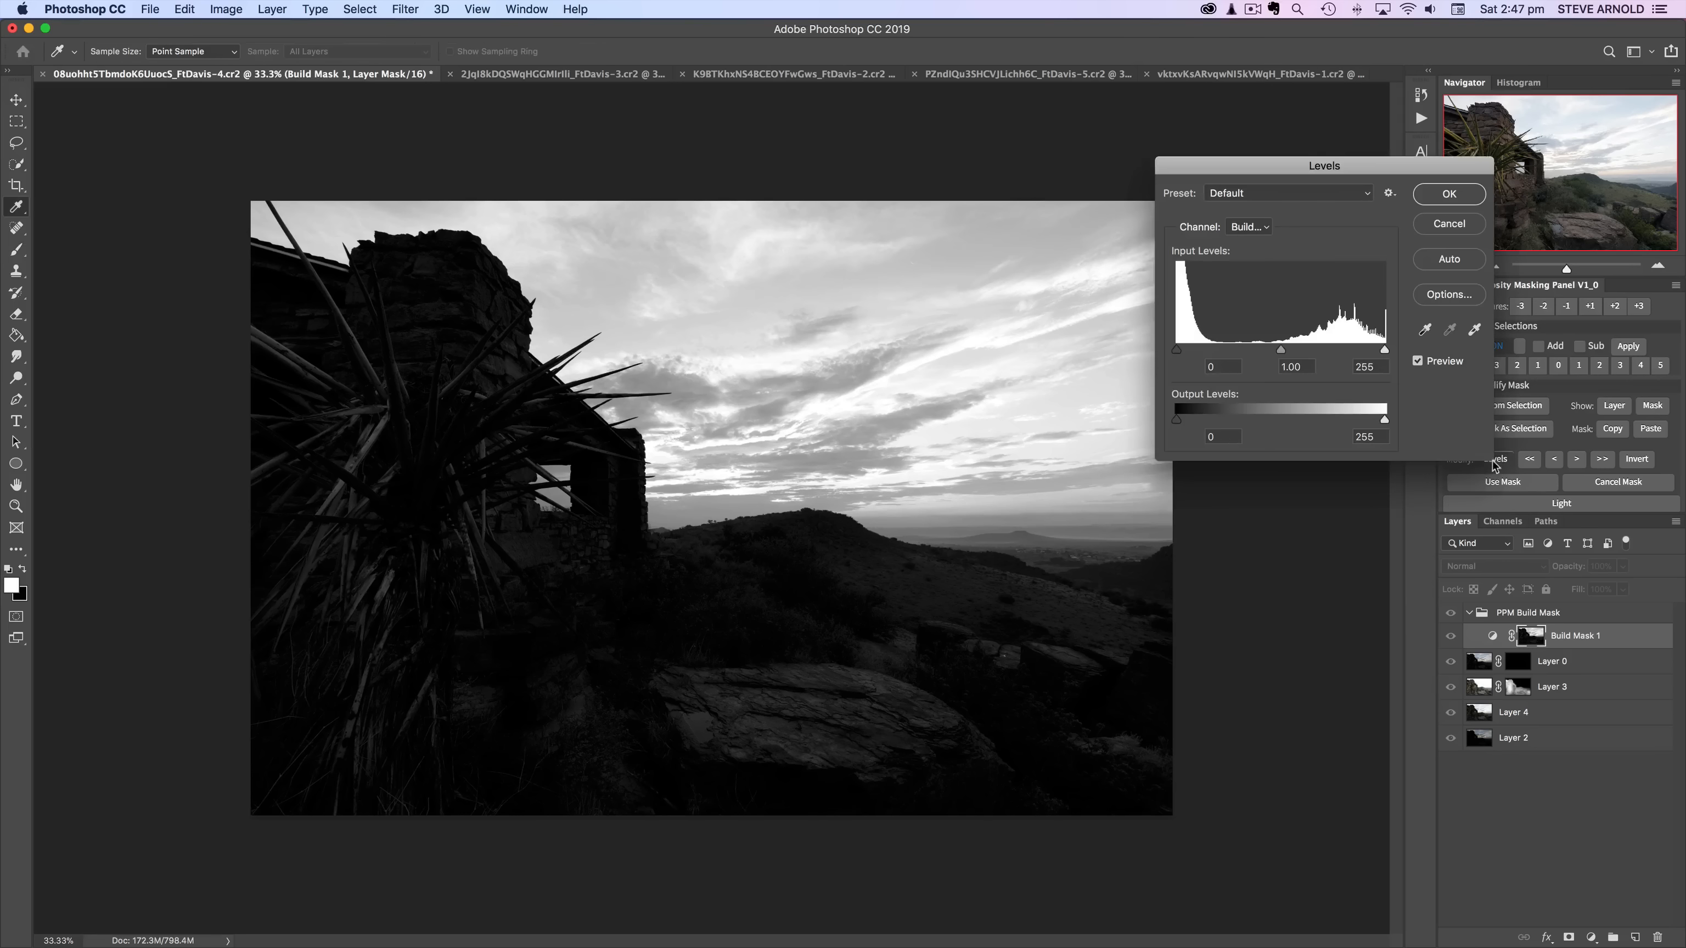
drag(1359, 166, 1337, 62)
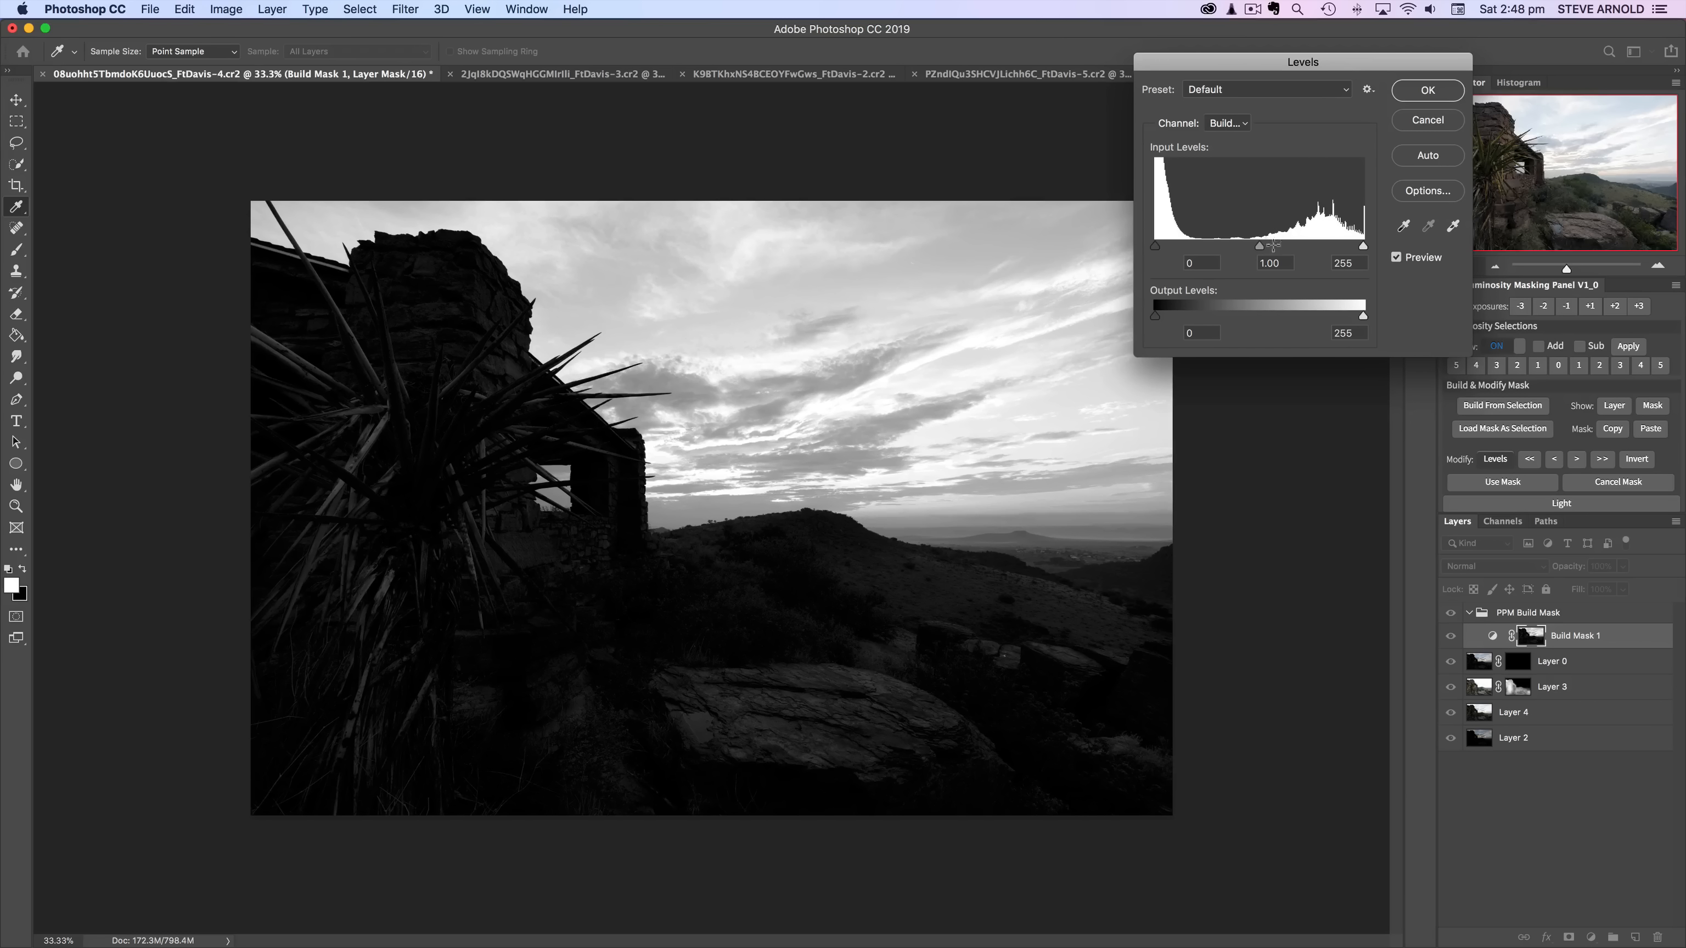
drag(1261, 247, 1245, 250)
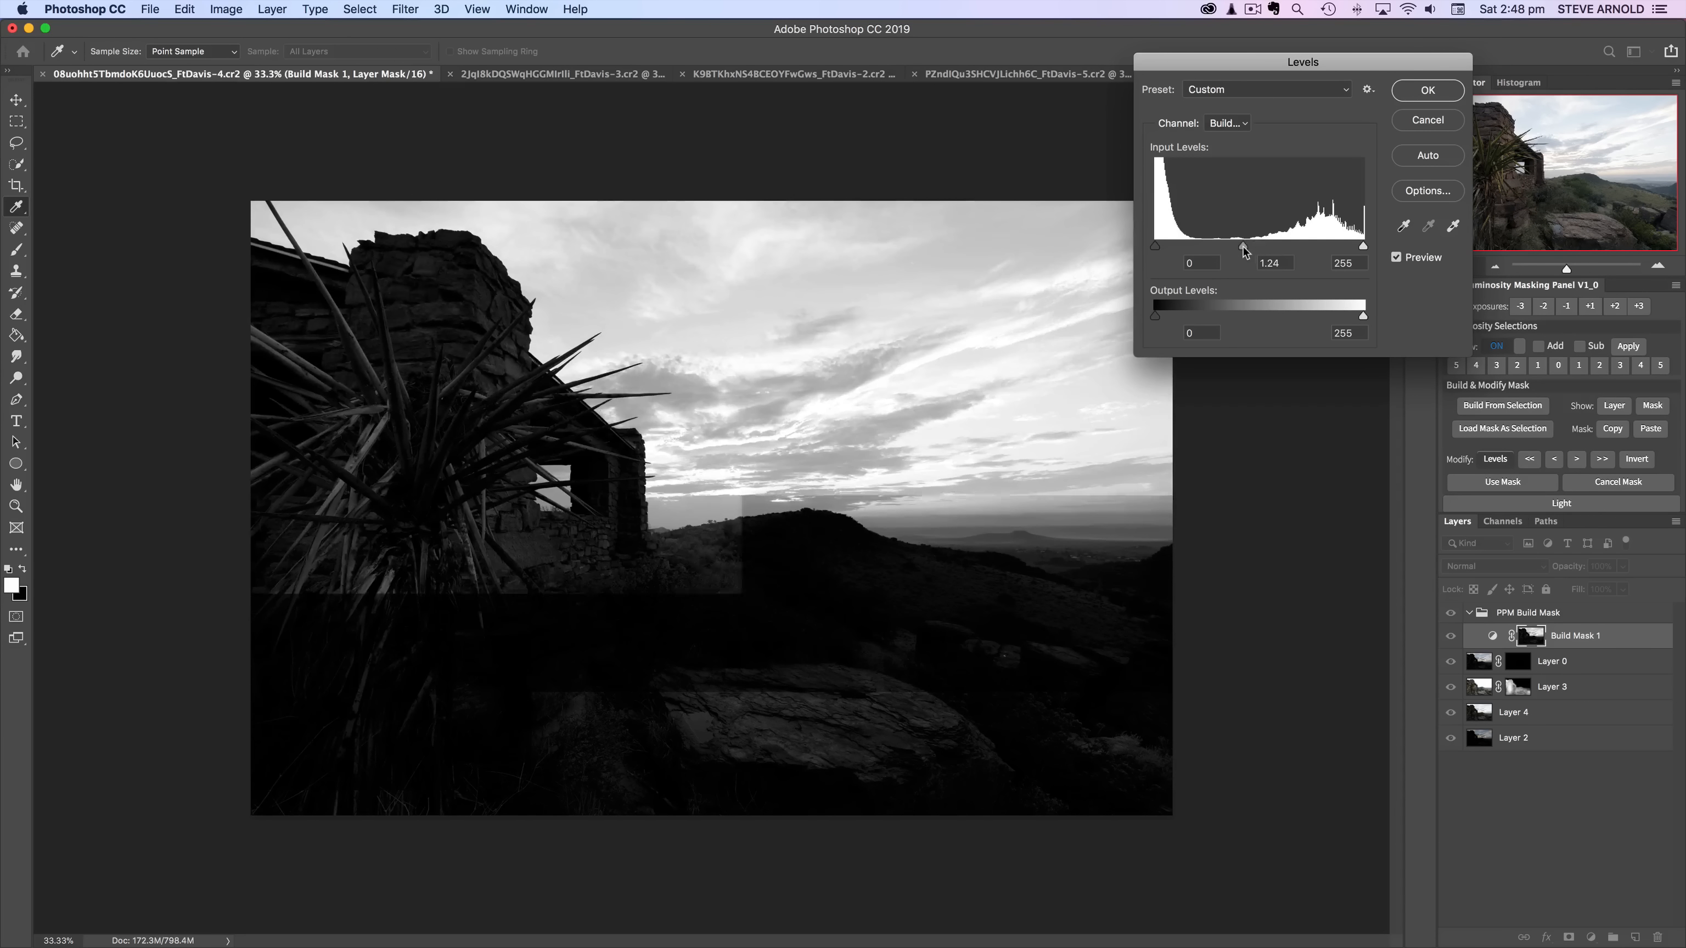
drag(1156, 246, 1212, 252)
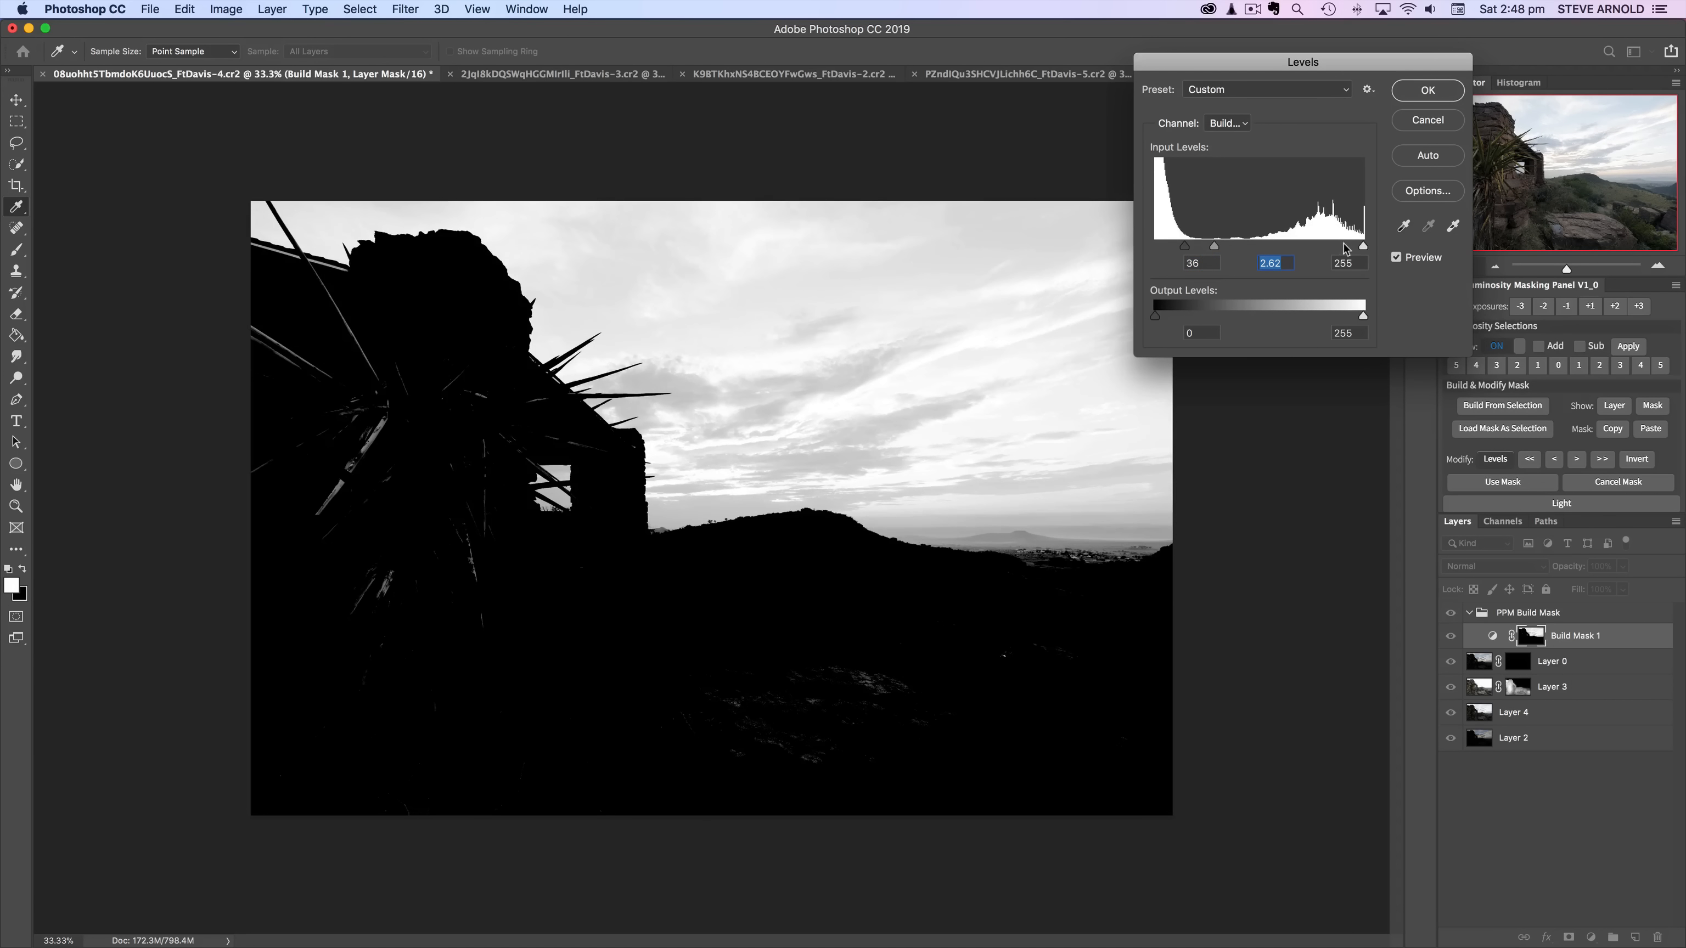
drag(1360, 247, 1330, 252)
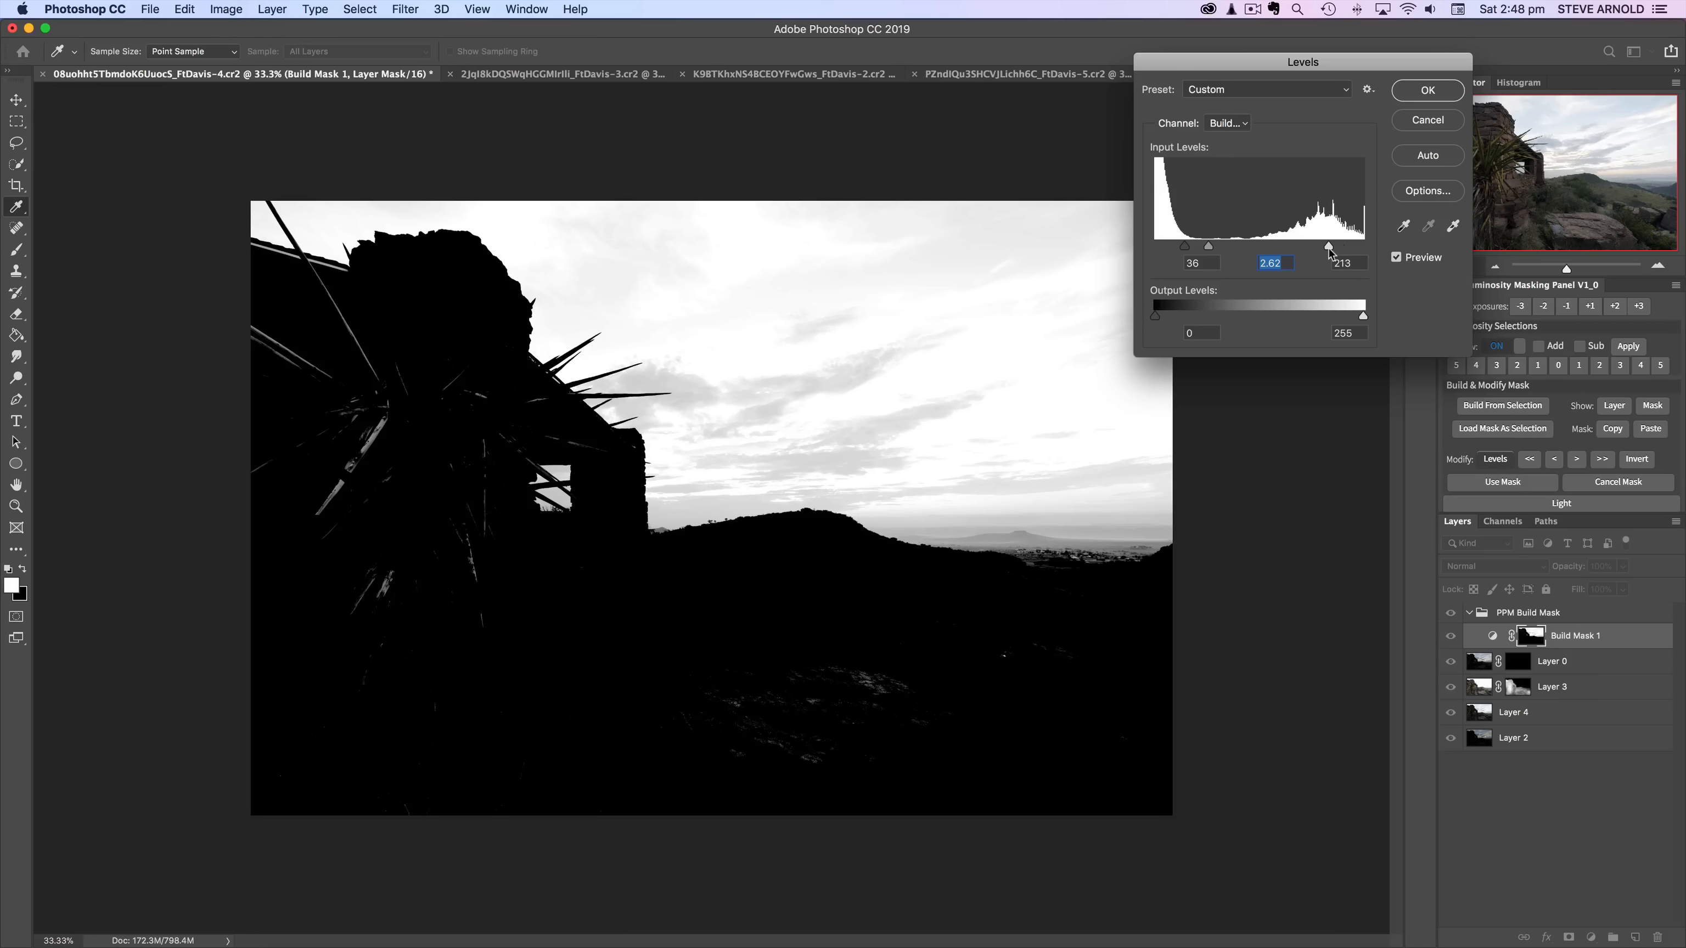
click(1211, 247)
click(1428, 91)
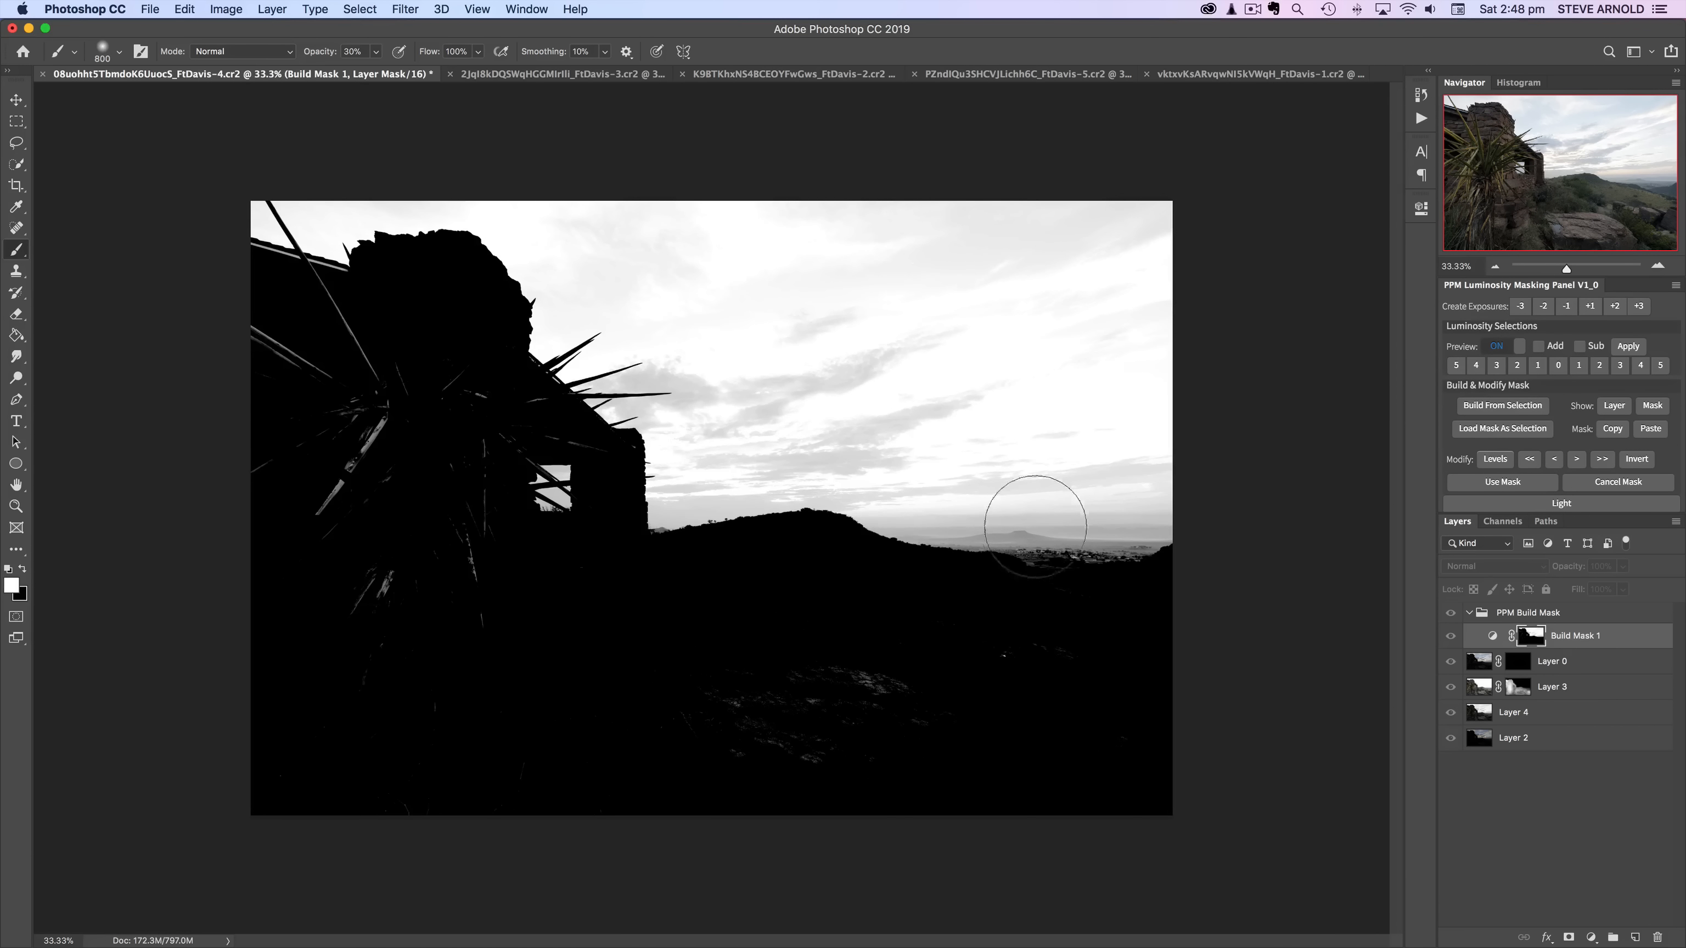
click(1494, 483)
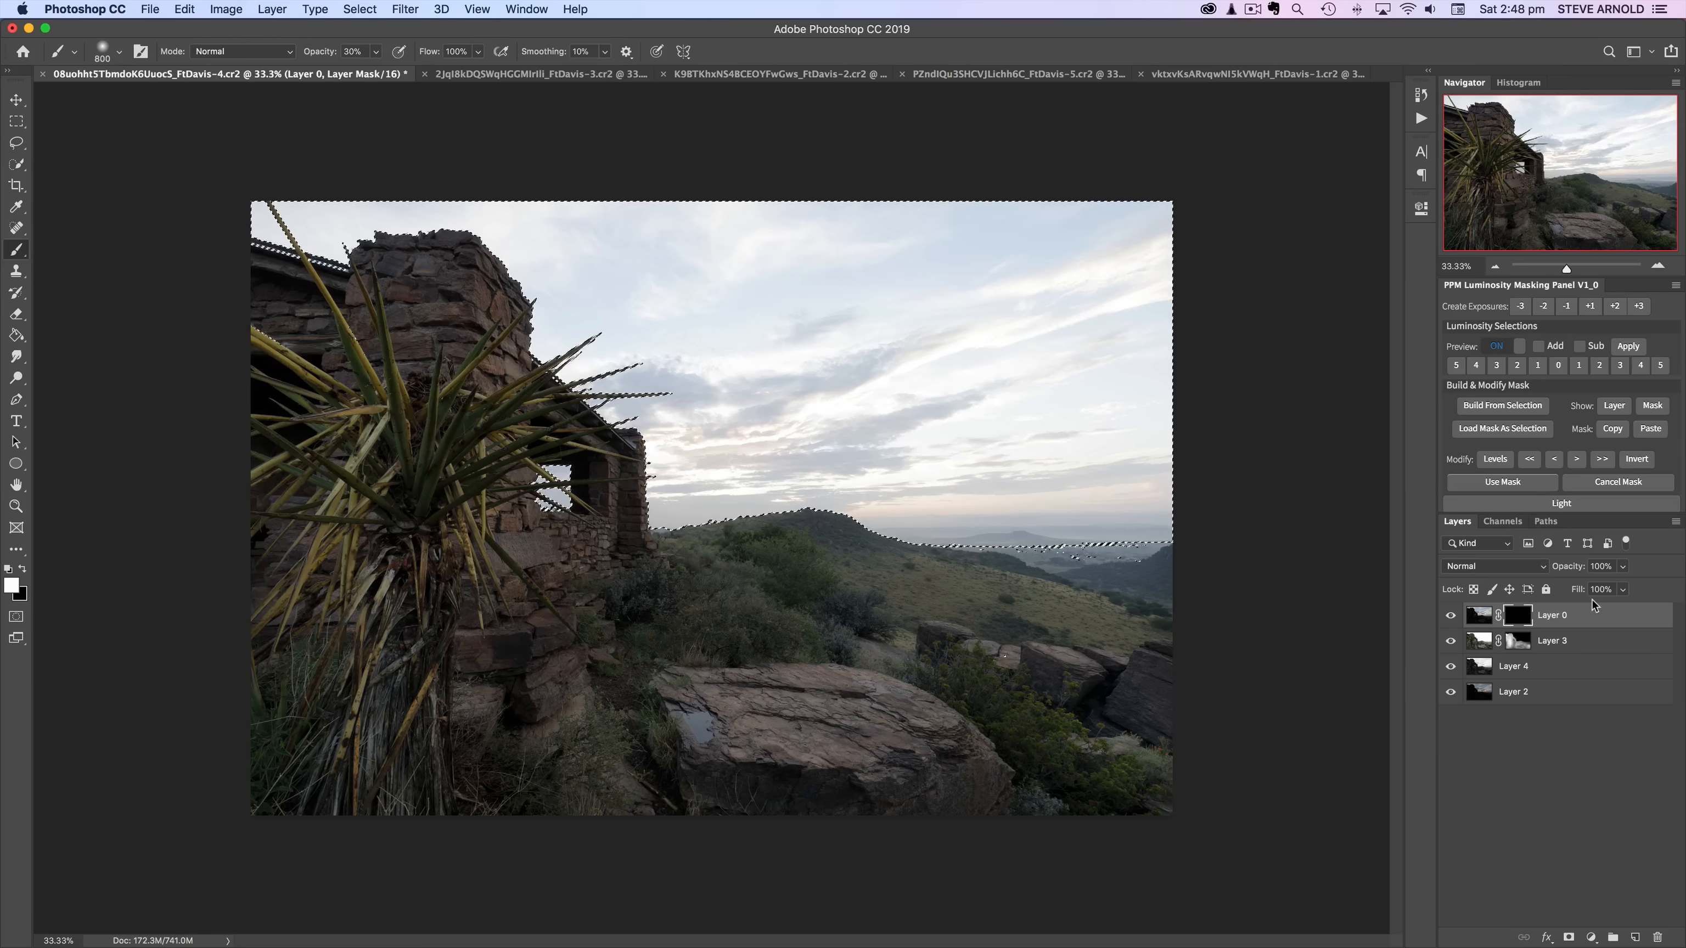
key(super+d)
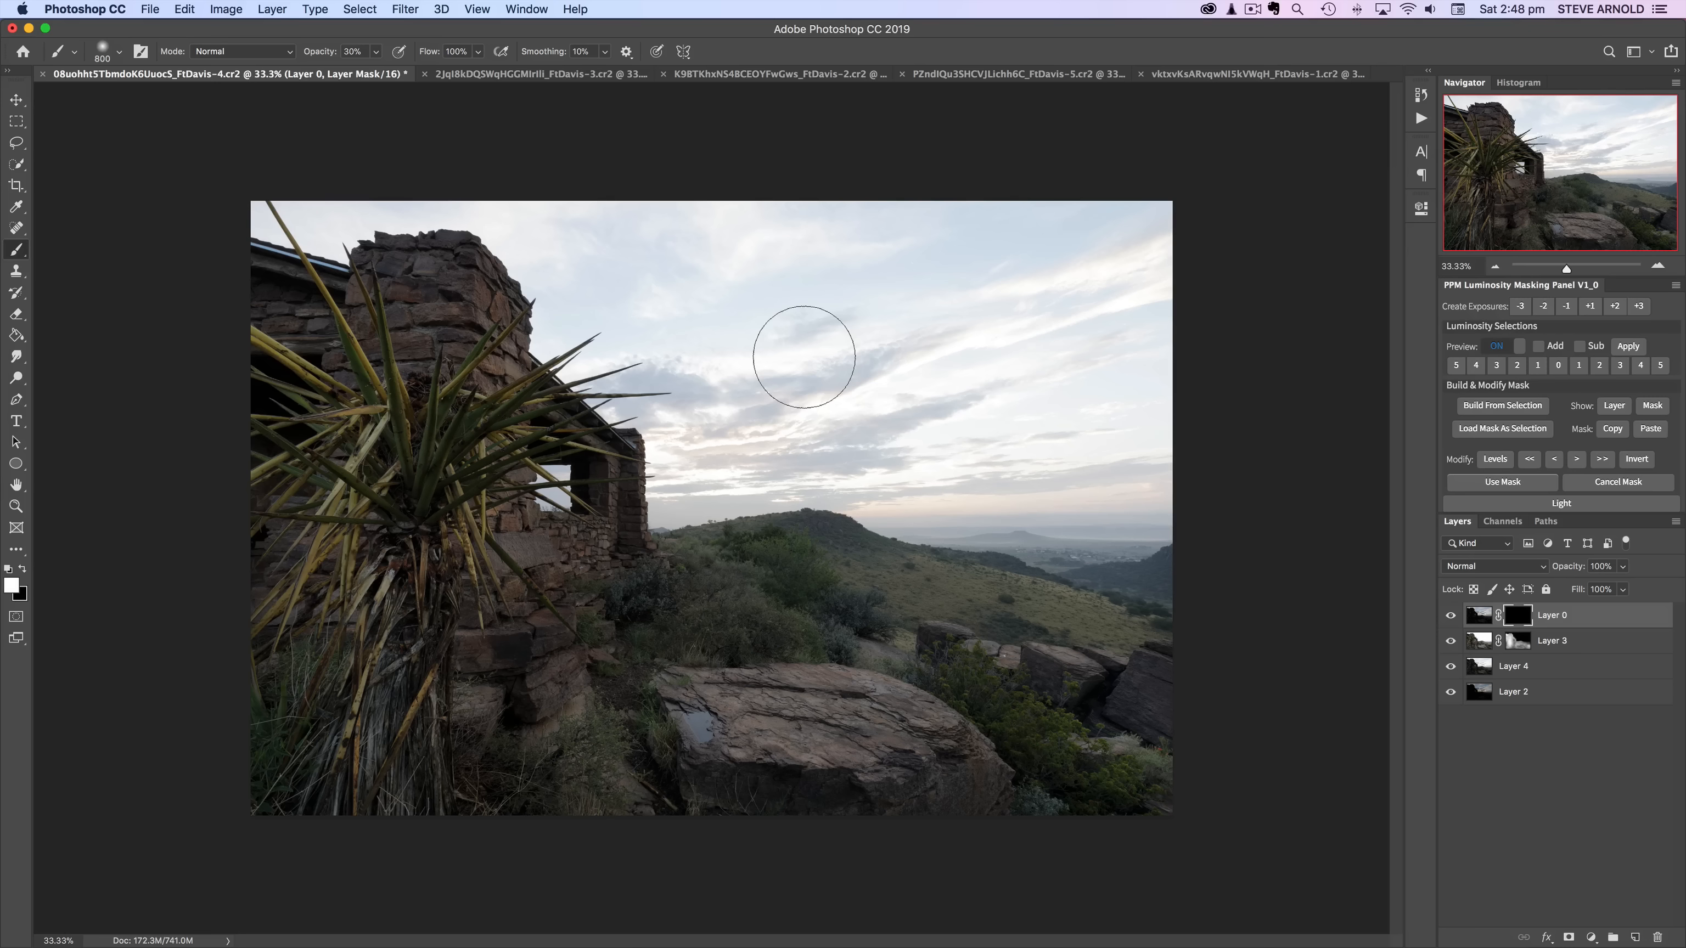
Step: Paint white on Layer 0's mask across the sky with a 1600-pixel brush at 30% opacity
key(bracketright)
key(bracketright)
key(bracketright)
key(bracketright)
key(bracketright)
key(bracketright)
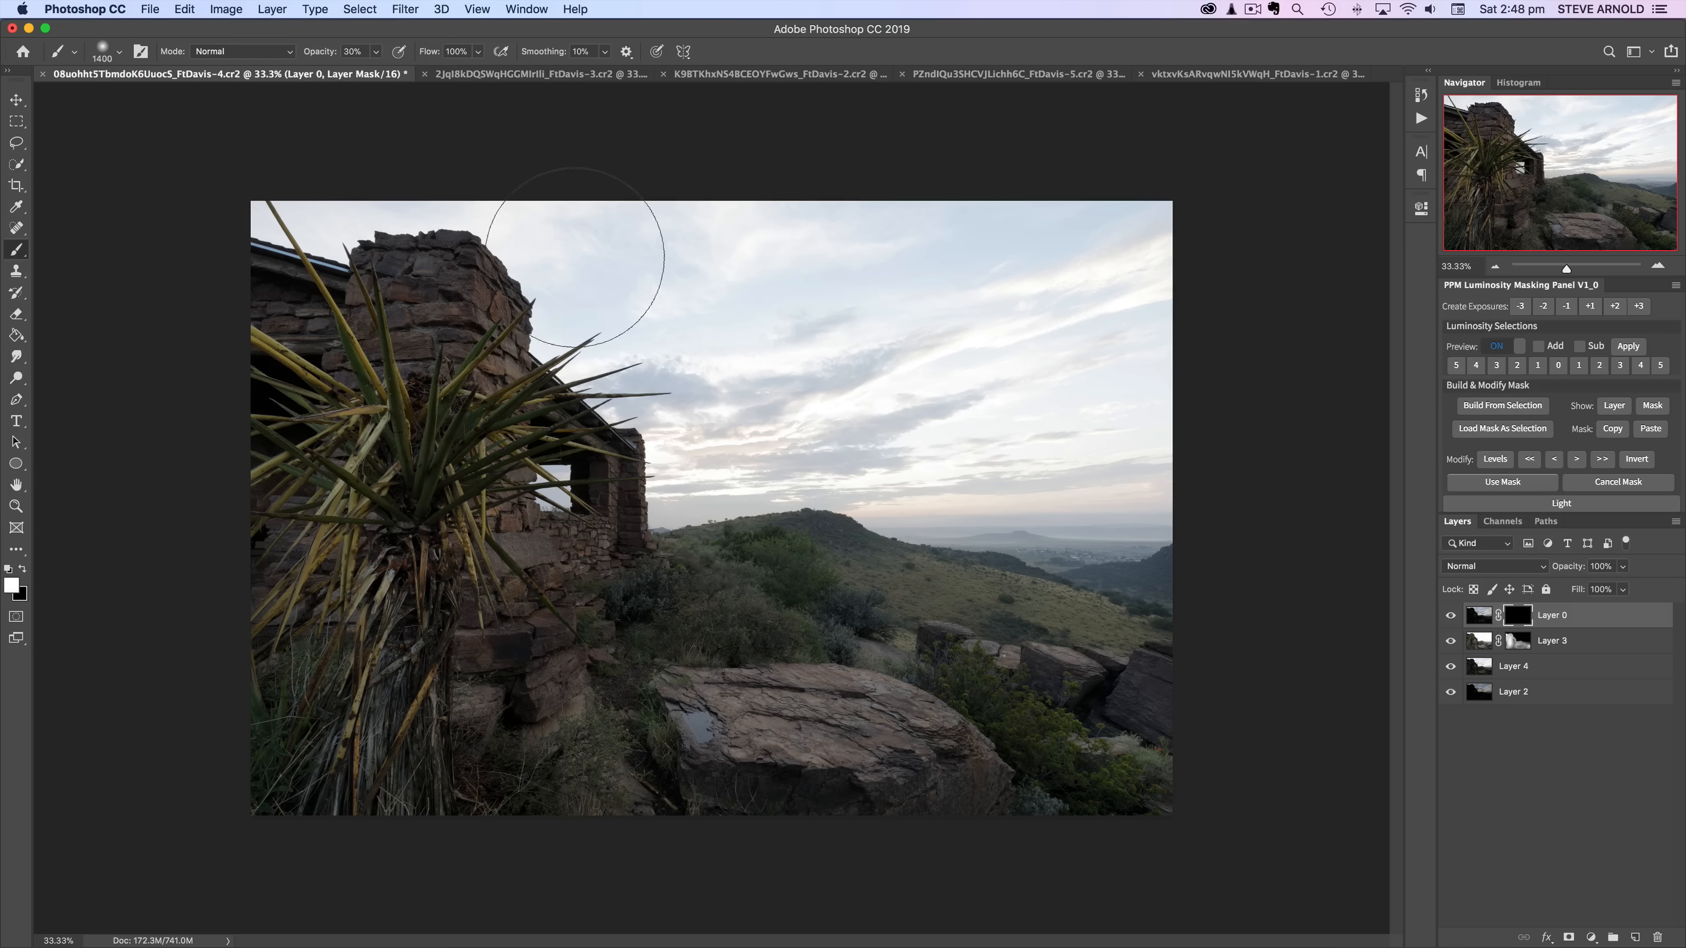
key(bracketright)
key(bracketright)
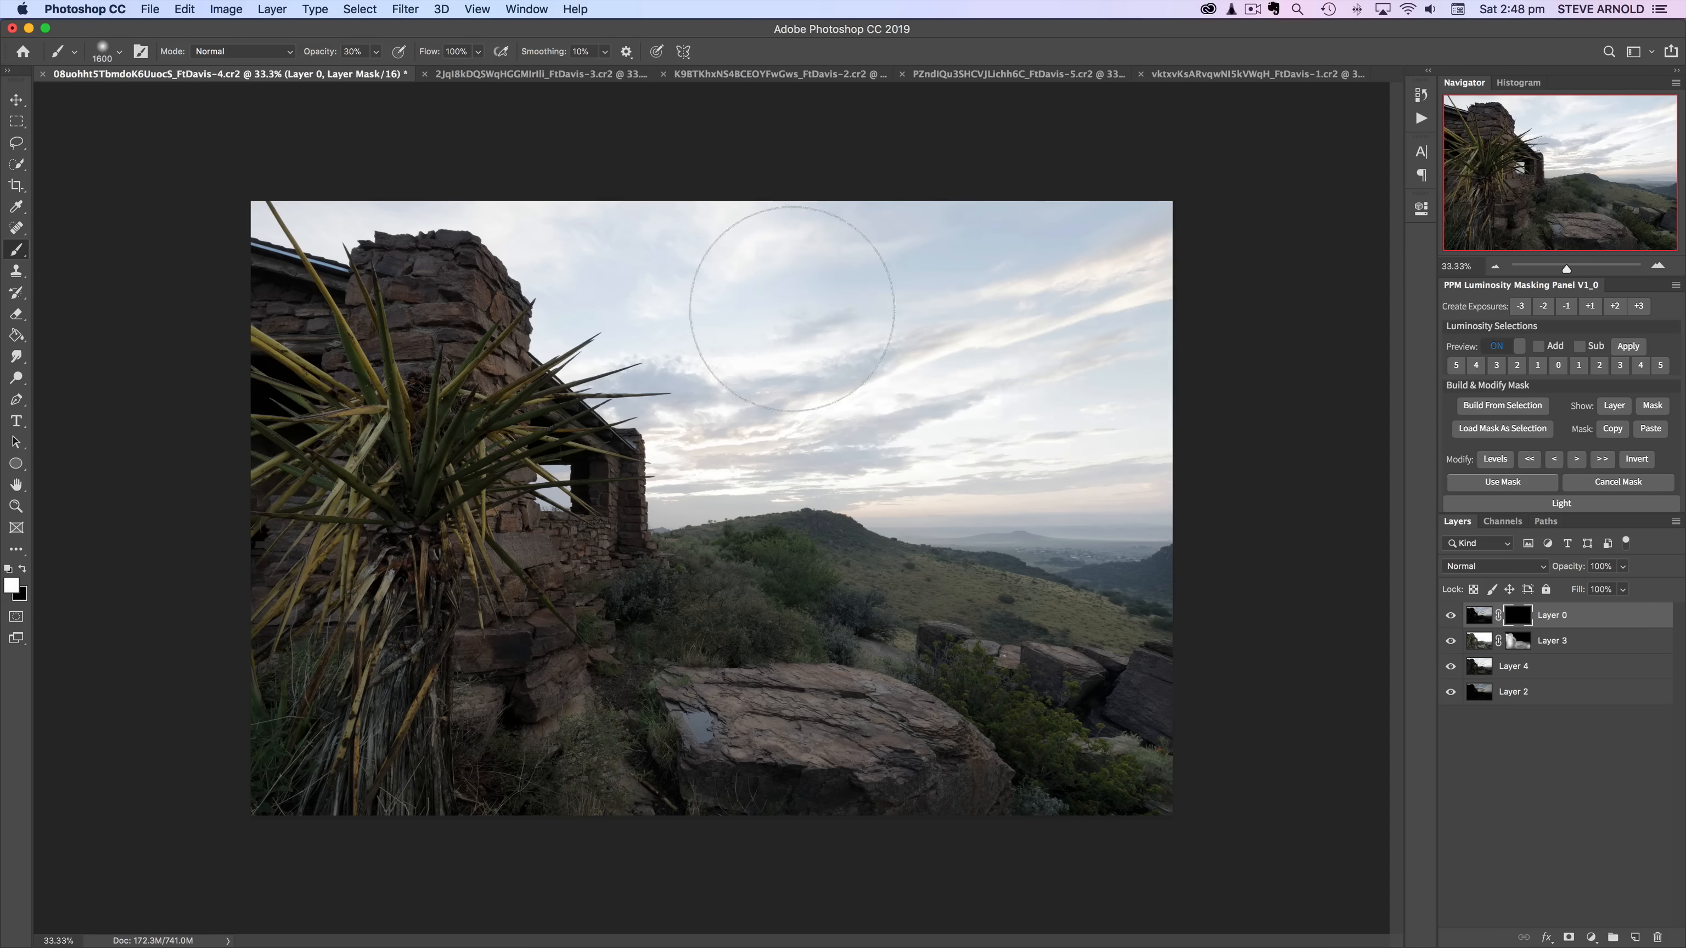
drag(792, 309, 760, 320)
mouse_move(760, 320)
mouse_down()
mouse_move(1217, 420)
mouse_move(786, 392)
mouse_move(932, 439)
mouse_move(696, 421)
mouse_move(669, 331)
mouse_move(346, 212)
mouse_move(557, 206)
mouse_move(399, 210)
mouse_move(725, 231)
mouse_up()
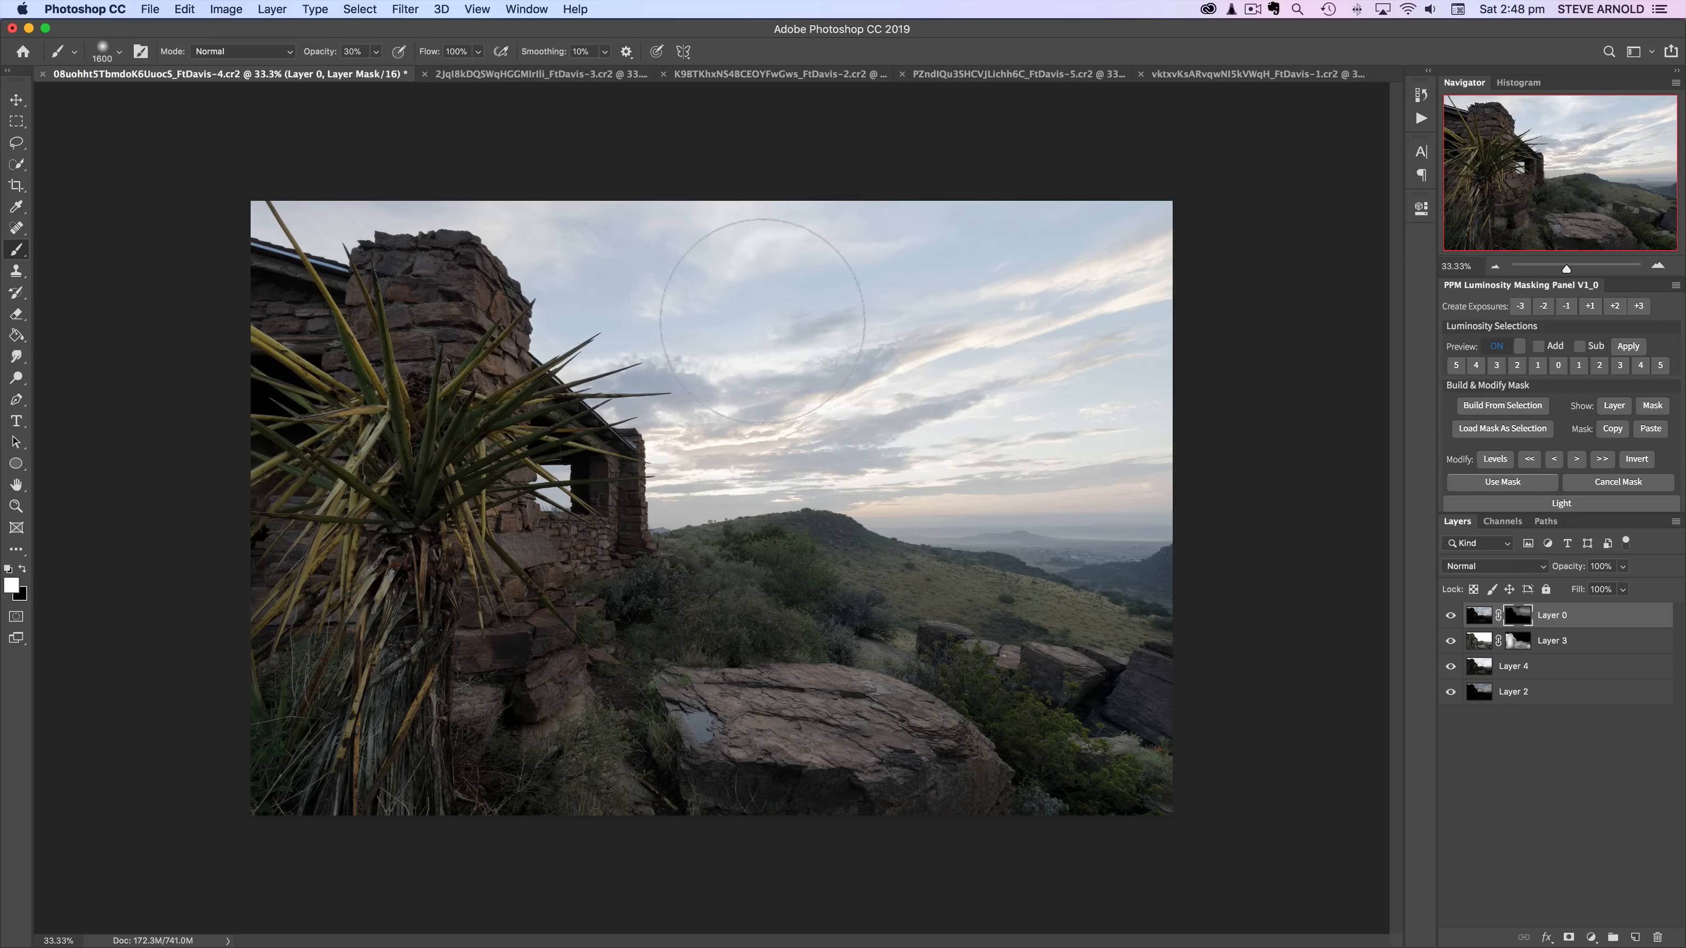
mouse_move(762, 322)
mouse_down()
mouse_move(688, 357)
mouse_move(771, 415)
mouse_move(716, 488)
mouse_move(1062, 484)
mouse_move(872, 468)
mouse_move(1203, 478)
mouse_move(883, 435)
mouse_move(888, 344)
mouse_move(1230, 371)
mouse_move(879, 361)
mouse_move(1010, 402)
mouse_move(686, 586)
mouse_move(645, 585)
mouse_move(742, 602)
mouse_up()
drag(371, 229, 1122, 243)
Step: Strengthen the sky on the right of Layer 0's mask with a 1400-pixel white brush at 88% opacity
key(bracketleft)
key(bracketleft)
key(bracketleft)
key(bracketleft)
key(bracketleft)
key(bracketleft)
key(bracketleft)
key(bracketleft)
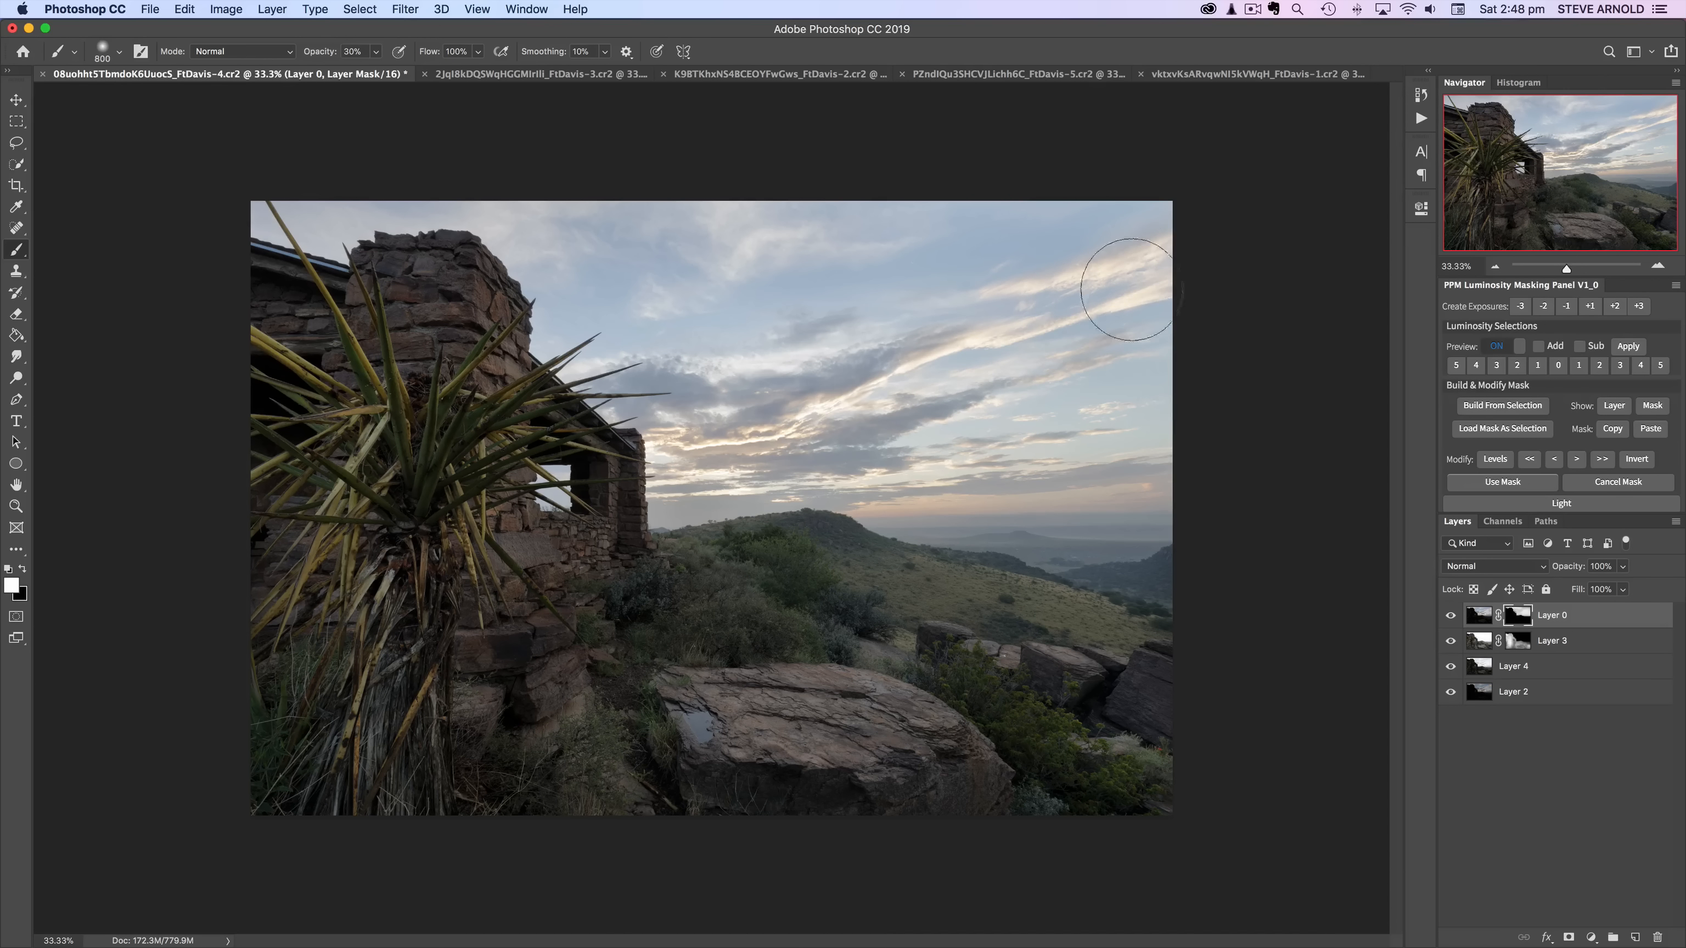
drag(314, 54, 362, 56)
key(Return)
key(bracketright)
key(bracketright)
key(bracketright)
key(bracketright)
key(bracketright)
key(bracketright)
mouse_move(1047, 284)
mouse_down()
mouse_move(667, 250)
mouse_move(1131, 312)
mouse_move(1122, 382)
mouse_move(1178, 437)
mouse_up()
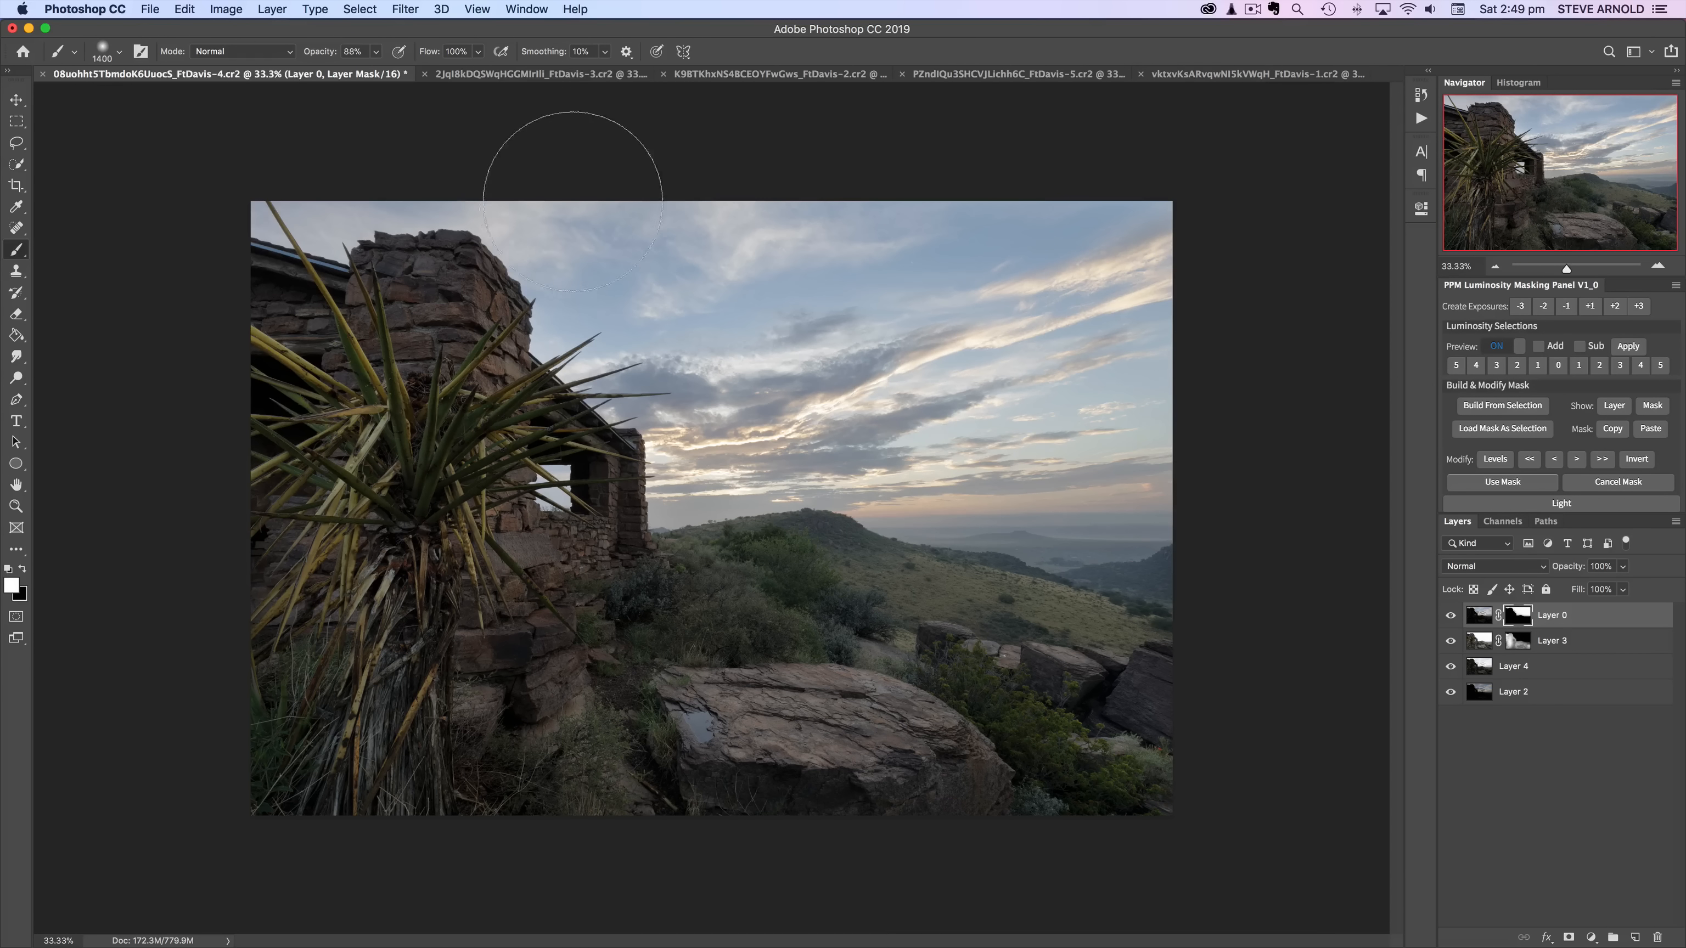
Step: Toggle Layer 0's visibility to compare the sky with and without the painted blend
click(1451, 616)
click(1450, 617)
click(1450, 616)
click(1451, 617)
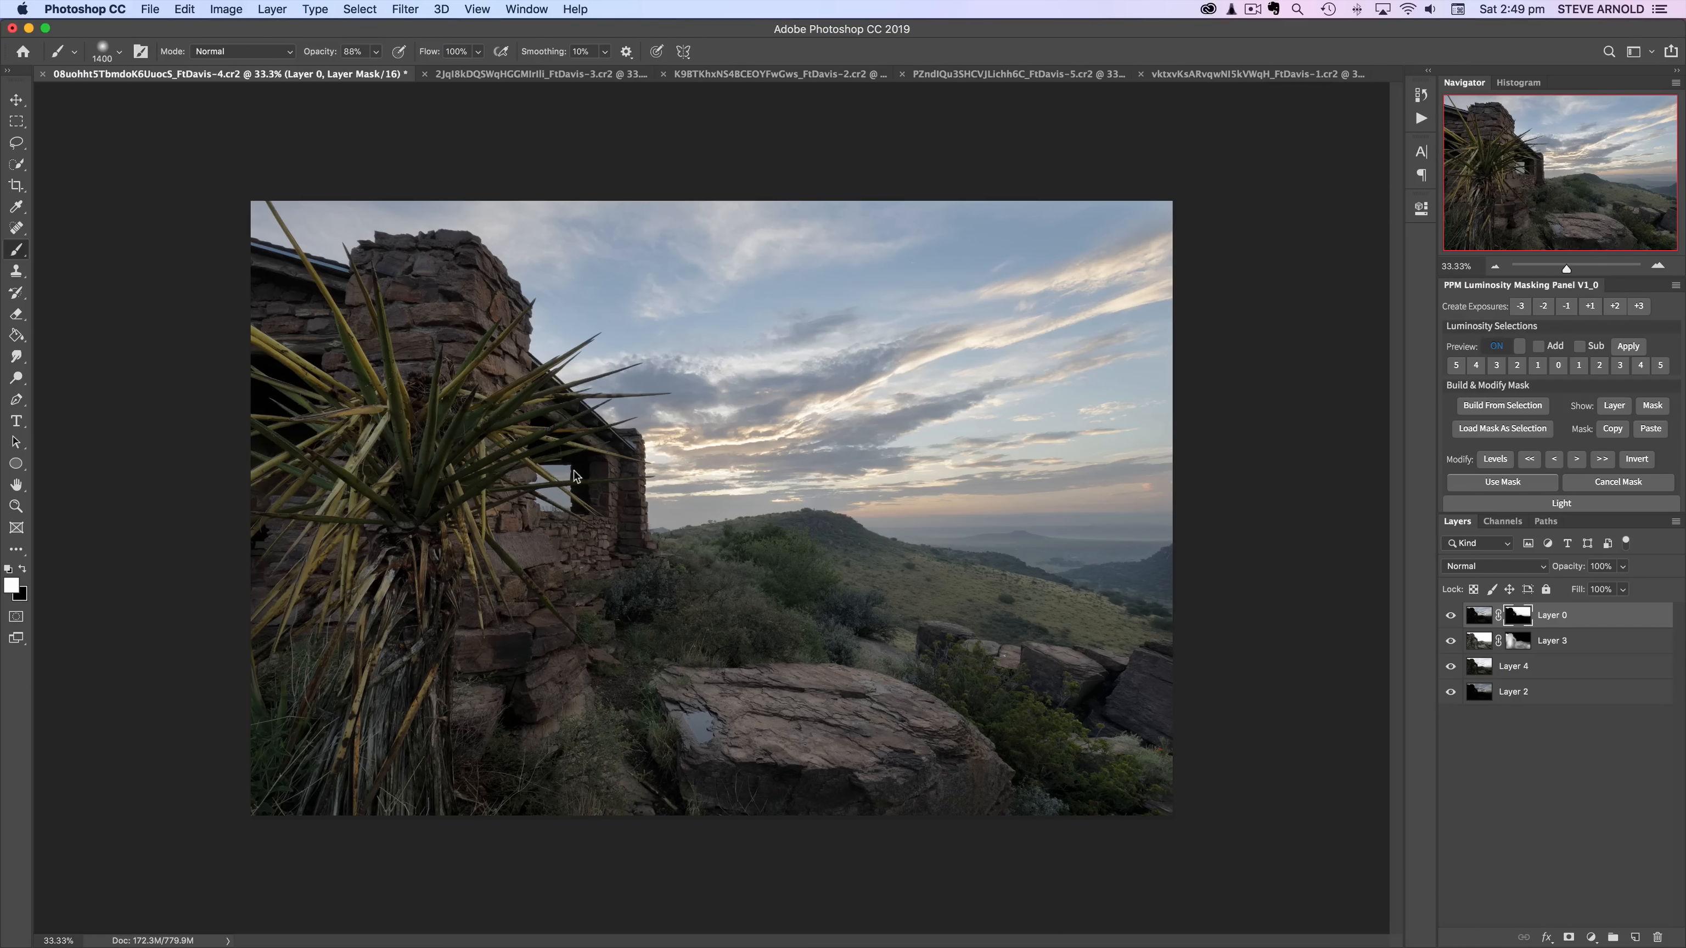
click(1451, 617)
click(1451, 617)
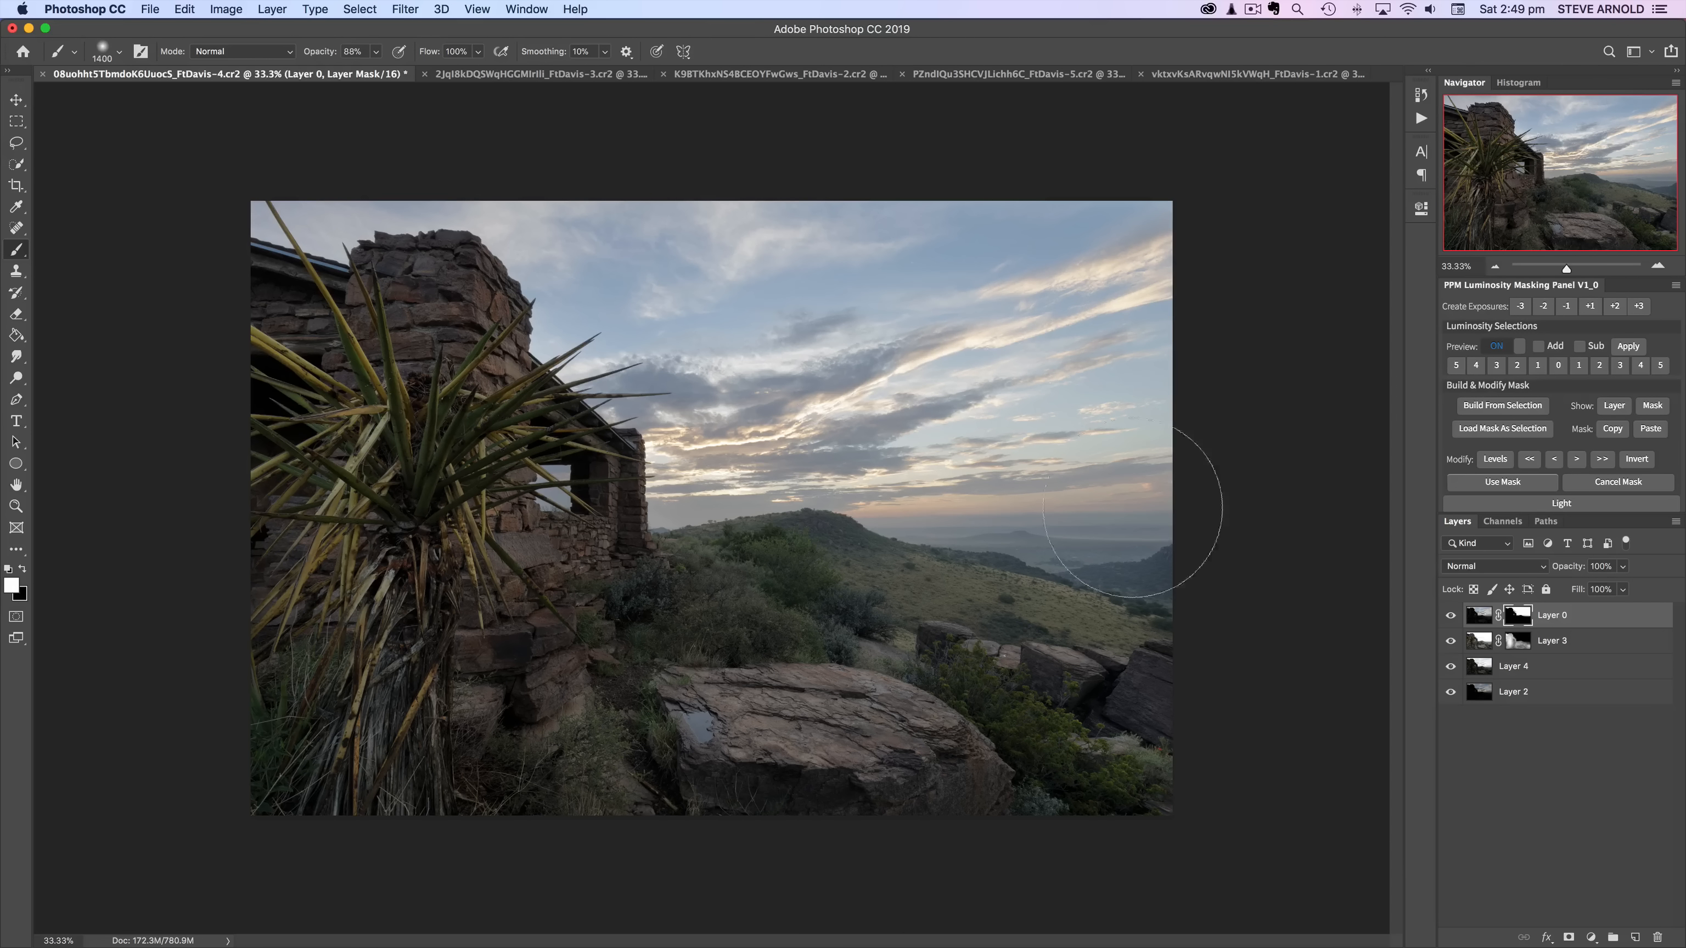
Step: Clear the active selection and move Layer 2 above Layer 0 in the layer stack
key(super+2)
click(1474, 696)
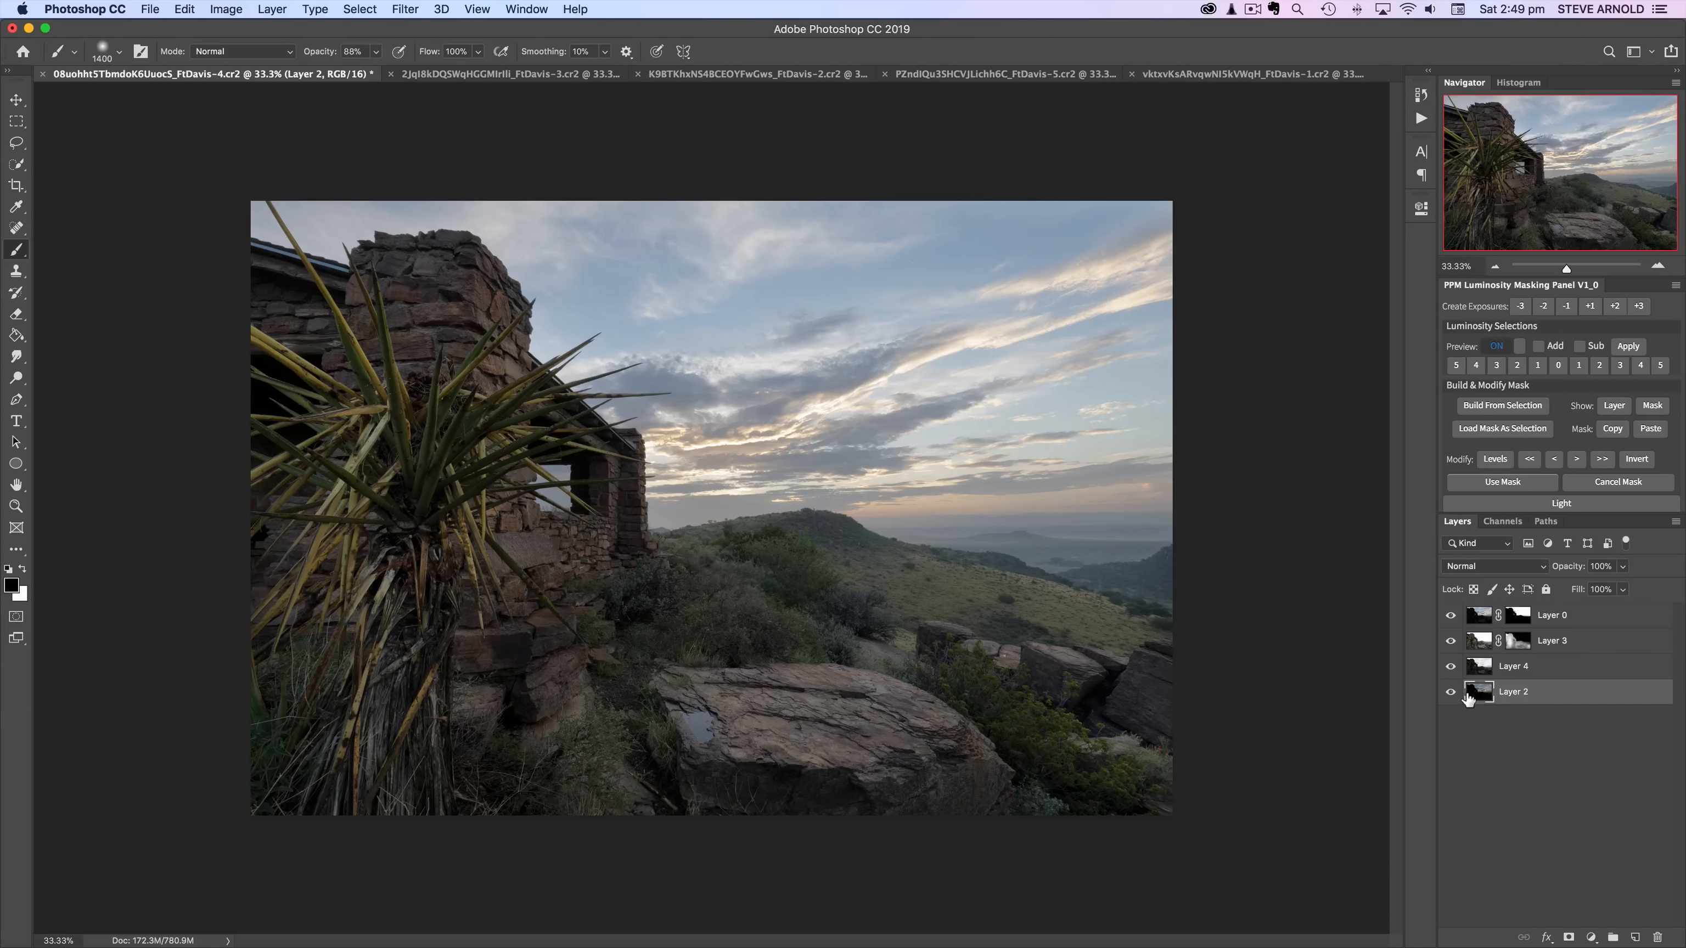
drag(1468, 698, 1477, 610)
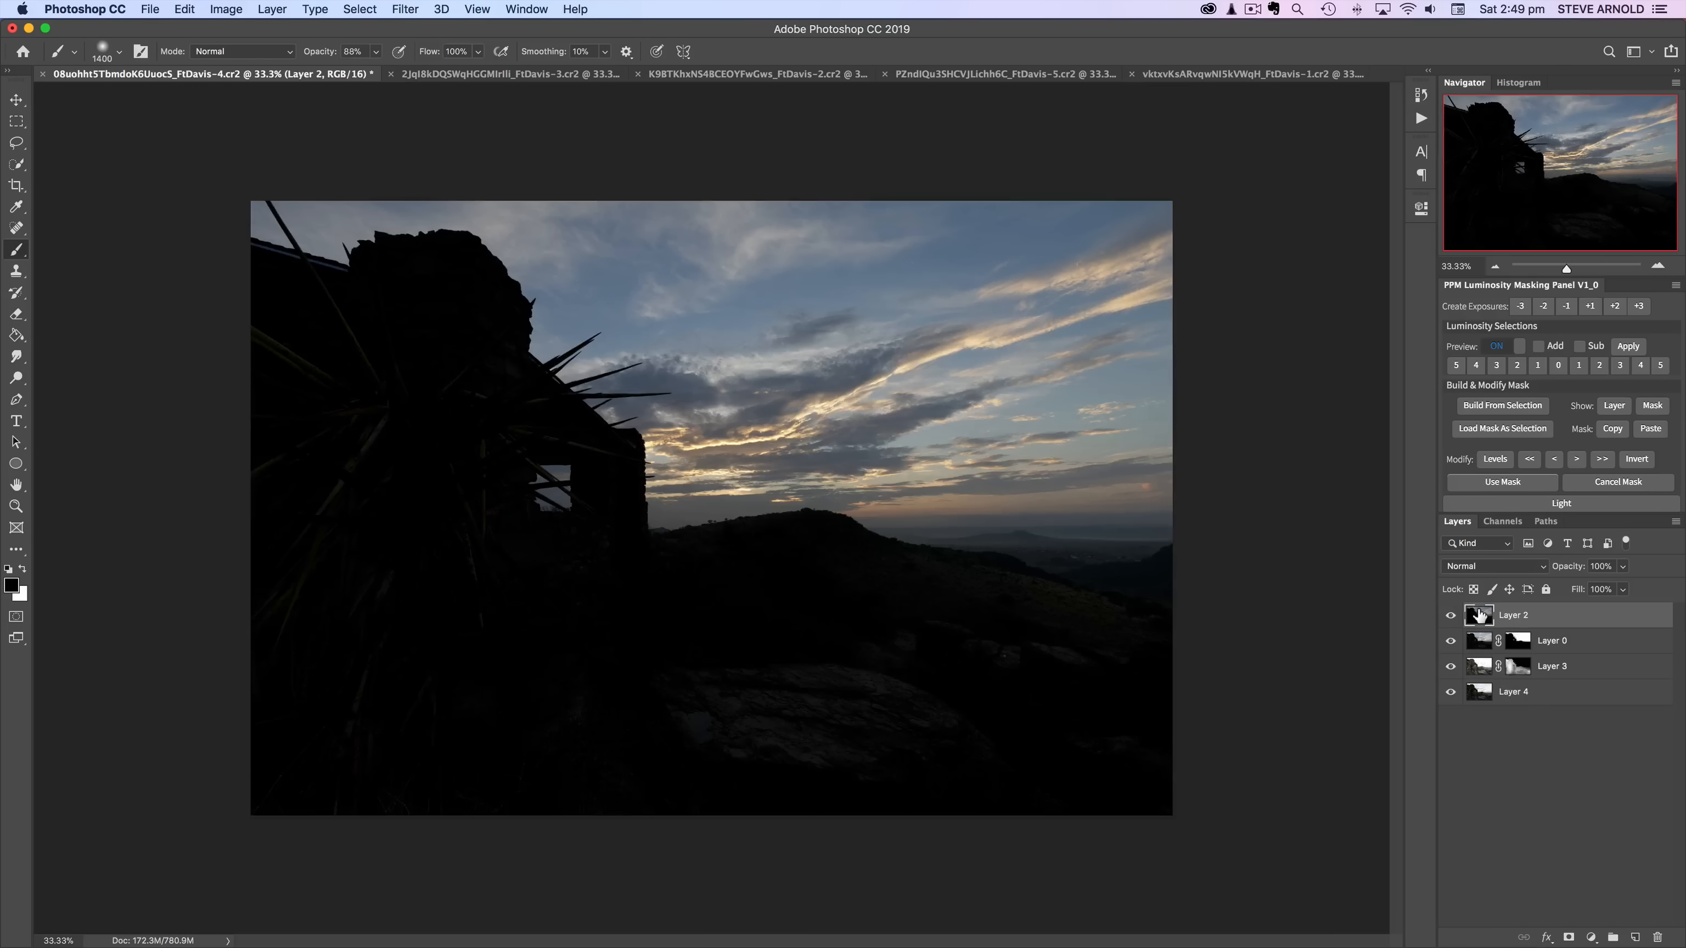
Step: Toggle Layer 2's visibility to compare its darker sky with the blended layers beneath
click(1449, 615)
click(1450, 615)
click(1450, 616)
click(1449, 615)
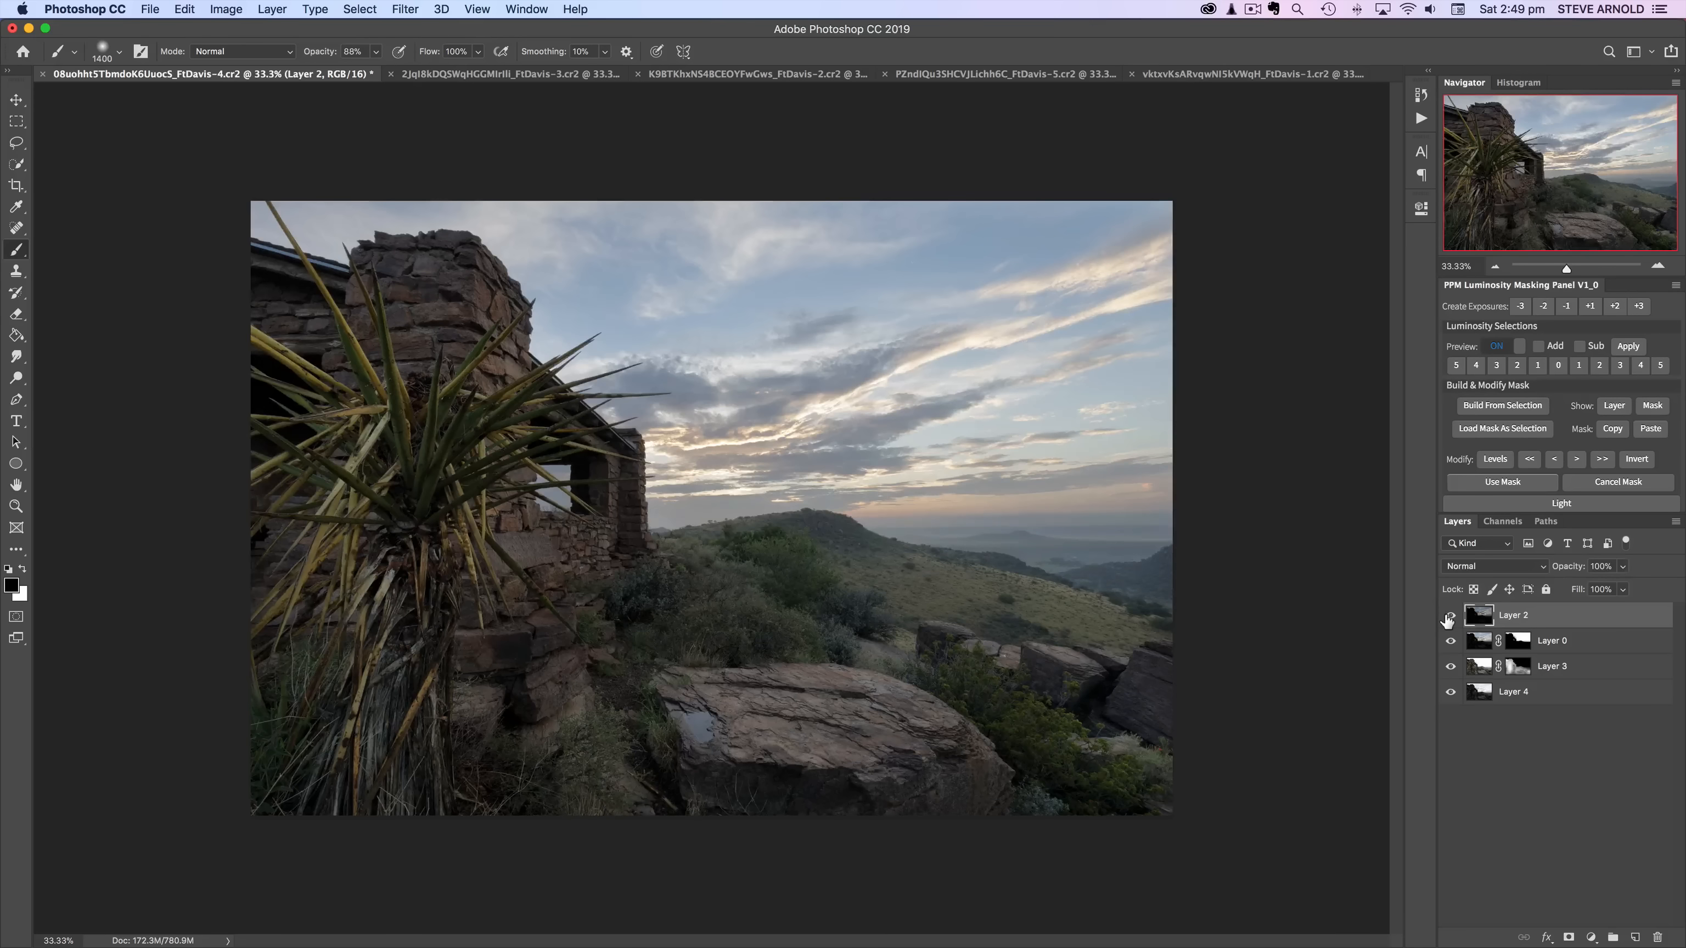
key(bracketleft)
key(bracketleft)
key(bracketleft)
key(bracketleft)
key(bracketleft)
key(bracketleft)
key(bracketleft)
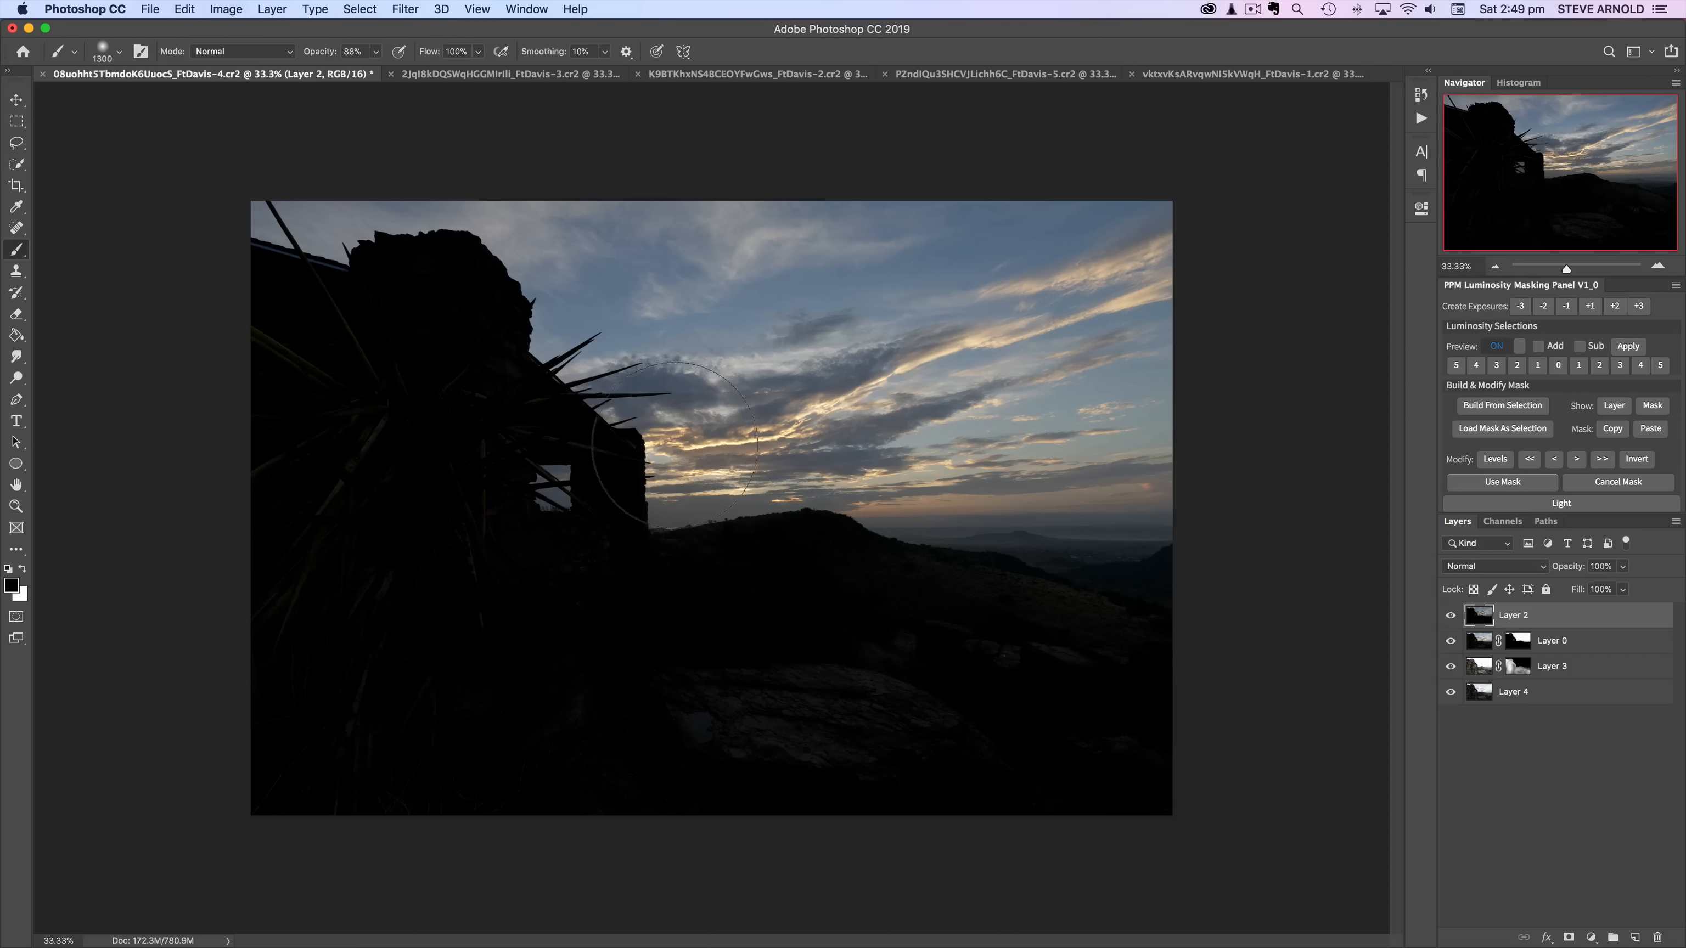
click(1451, 616)
click(1450, 617)
click(1451, 616)
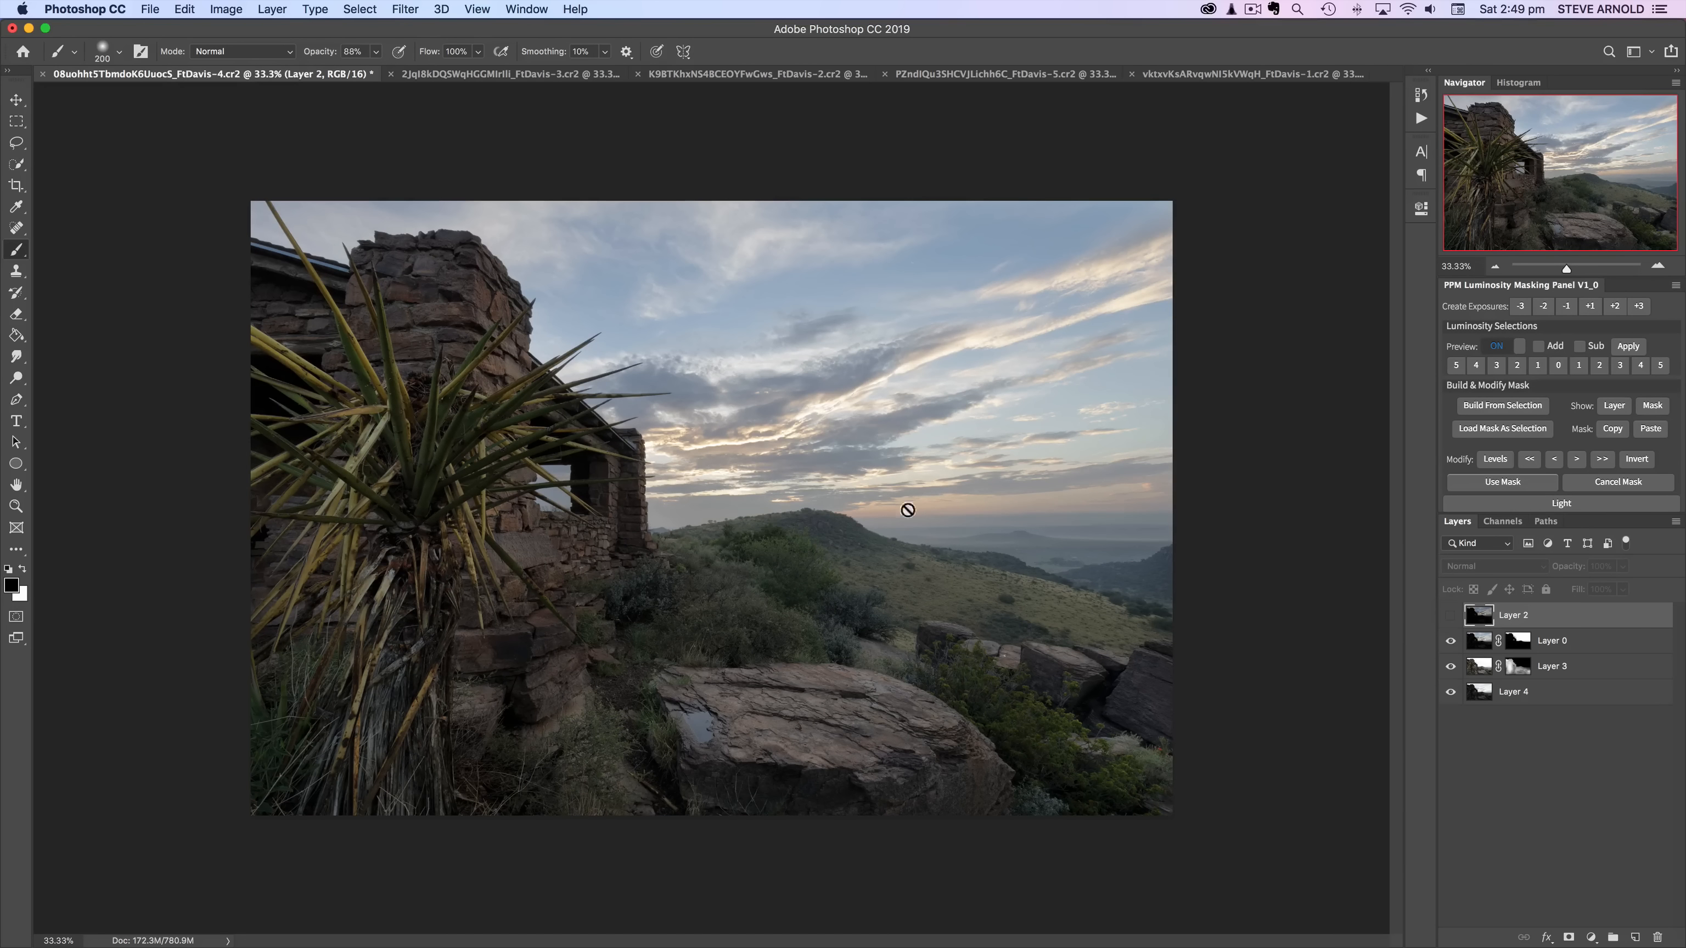
click(1451, 617)
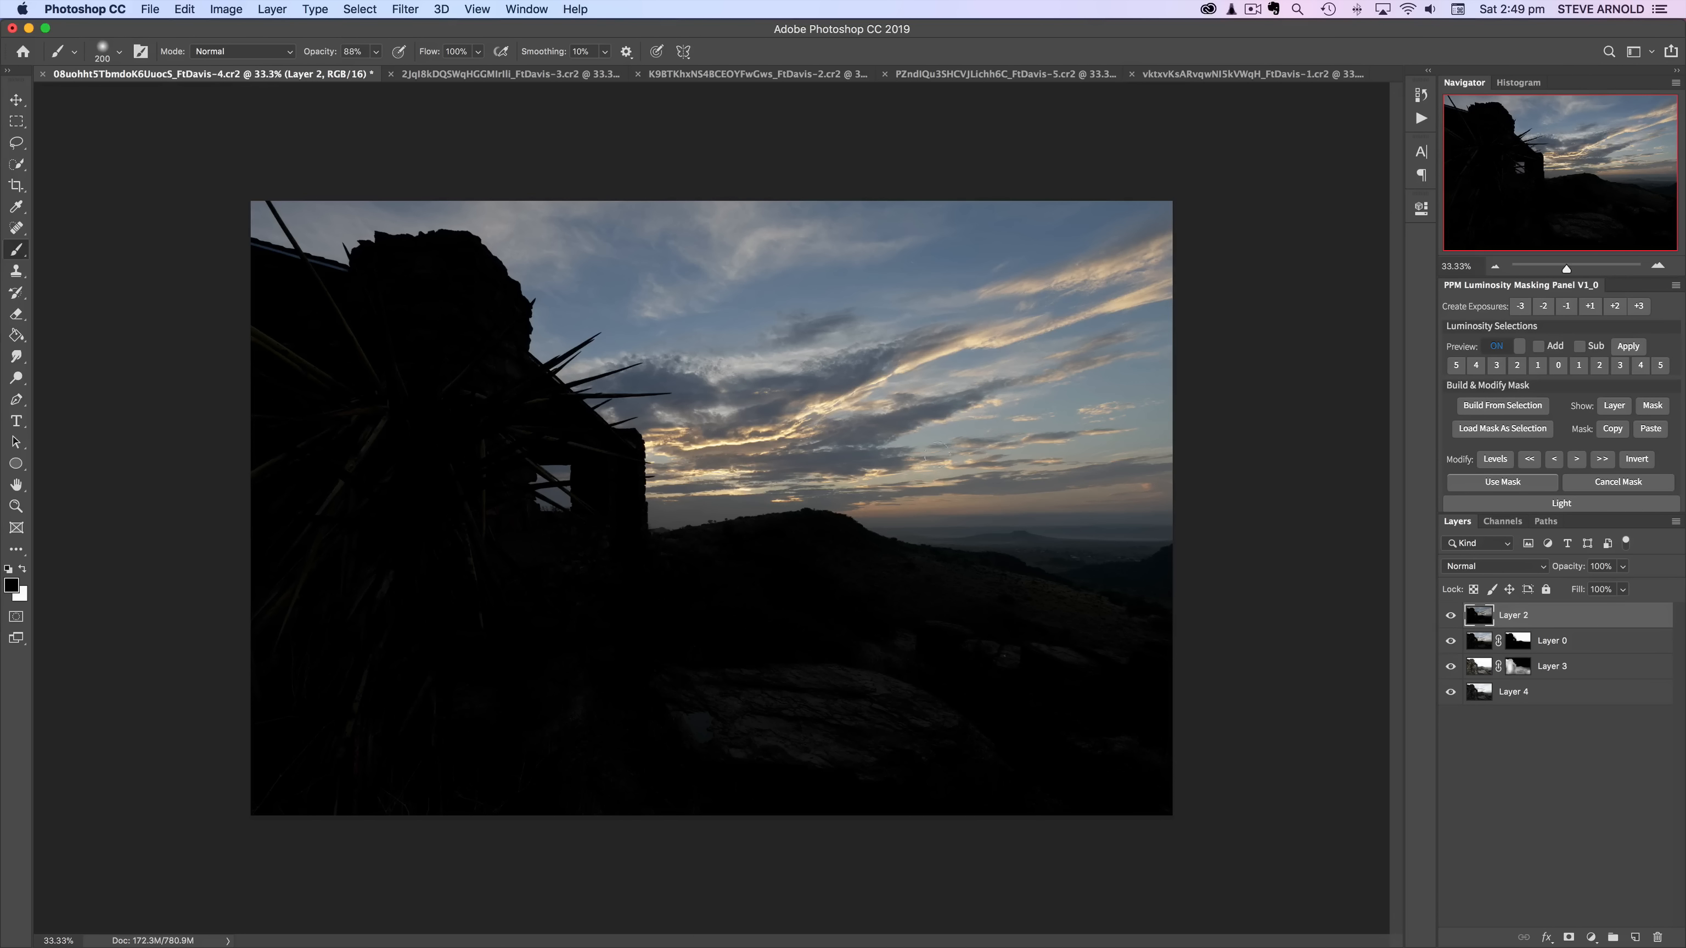
Step: Examine the bright cloud edges at 100% zoom with Layer 2 hidden and shown
click(1658, 266)
click(1659, 266)
click(1658, 266)
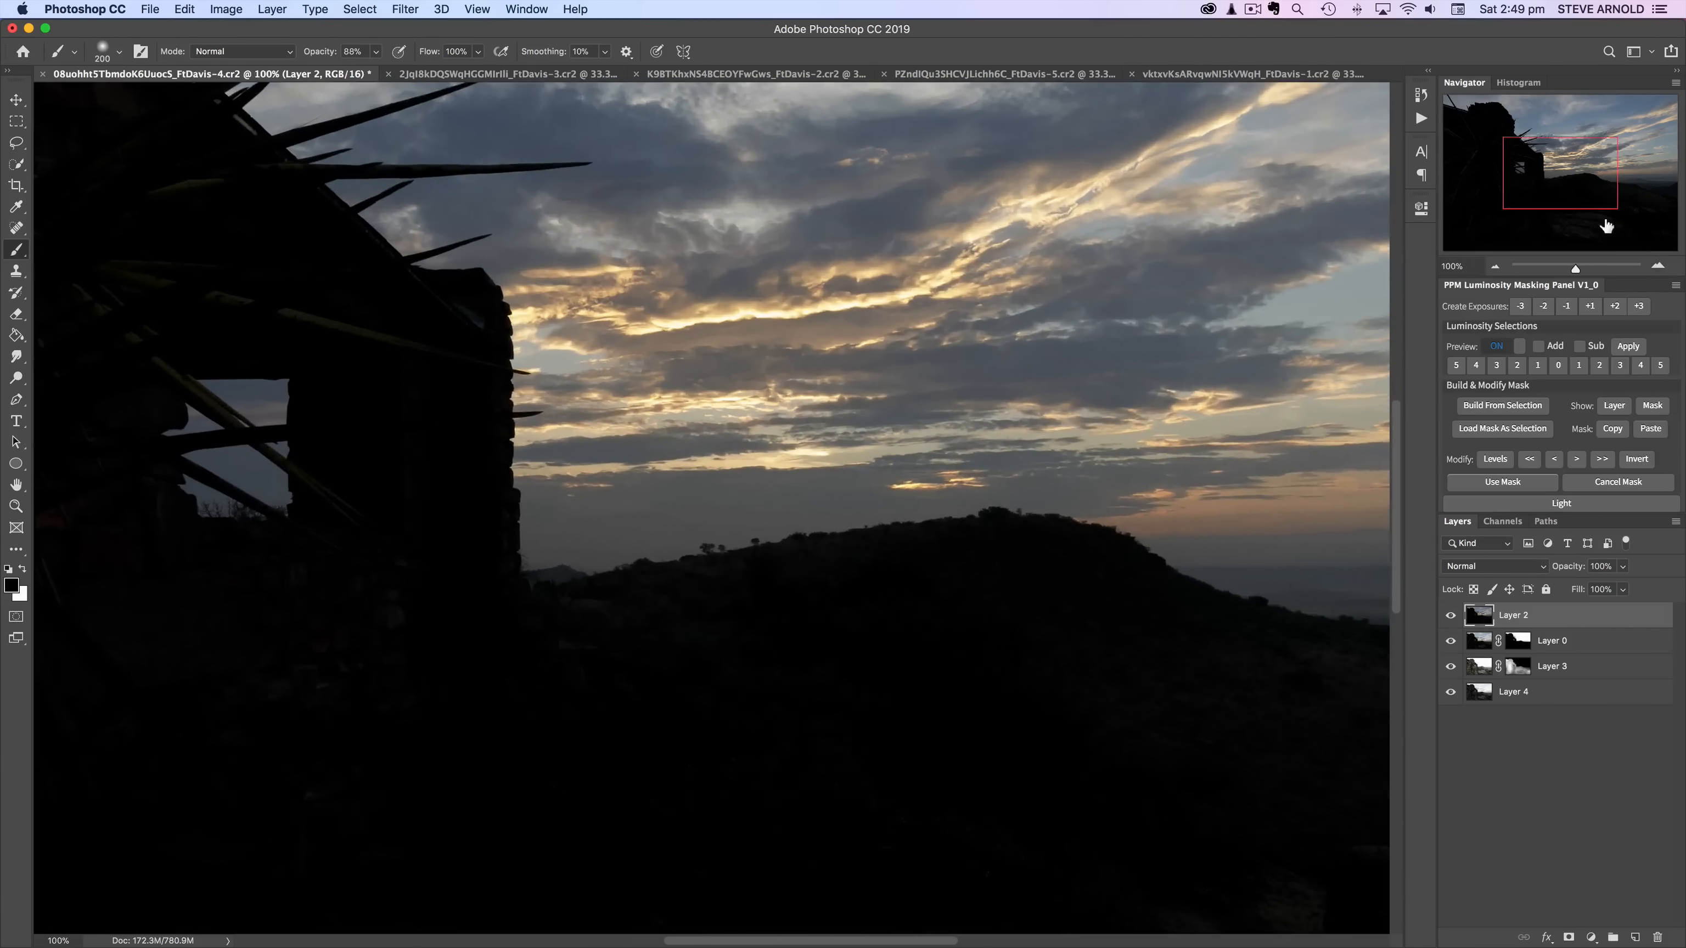
drag(1575, 175, 1586, 154)
key(bracketleft)
key(bracketleft)
key(bracketleft)
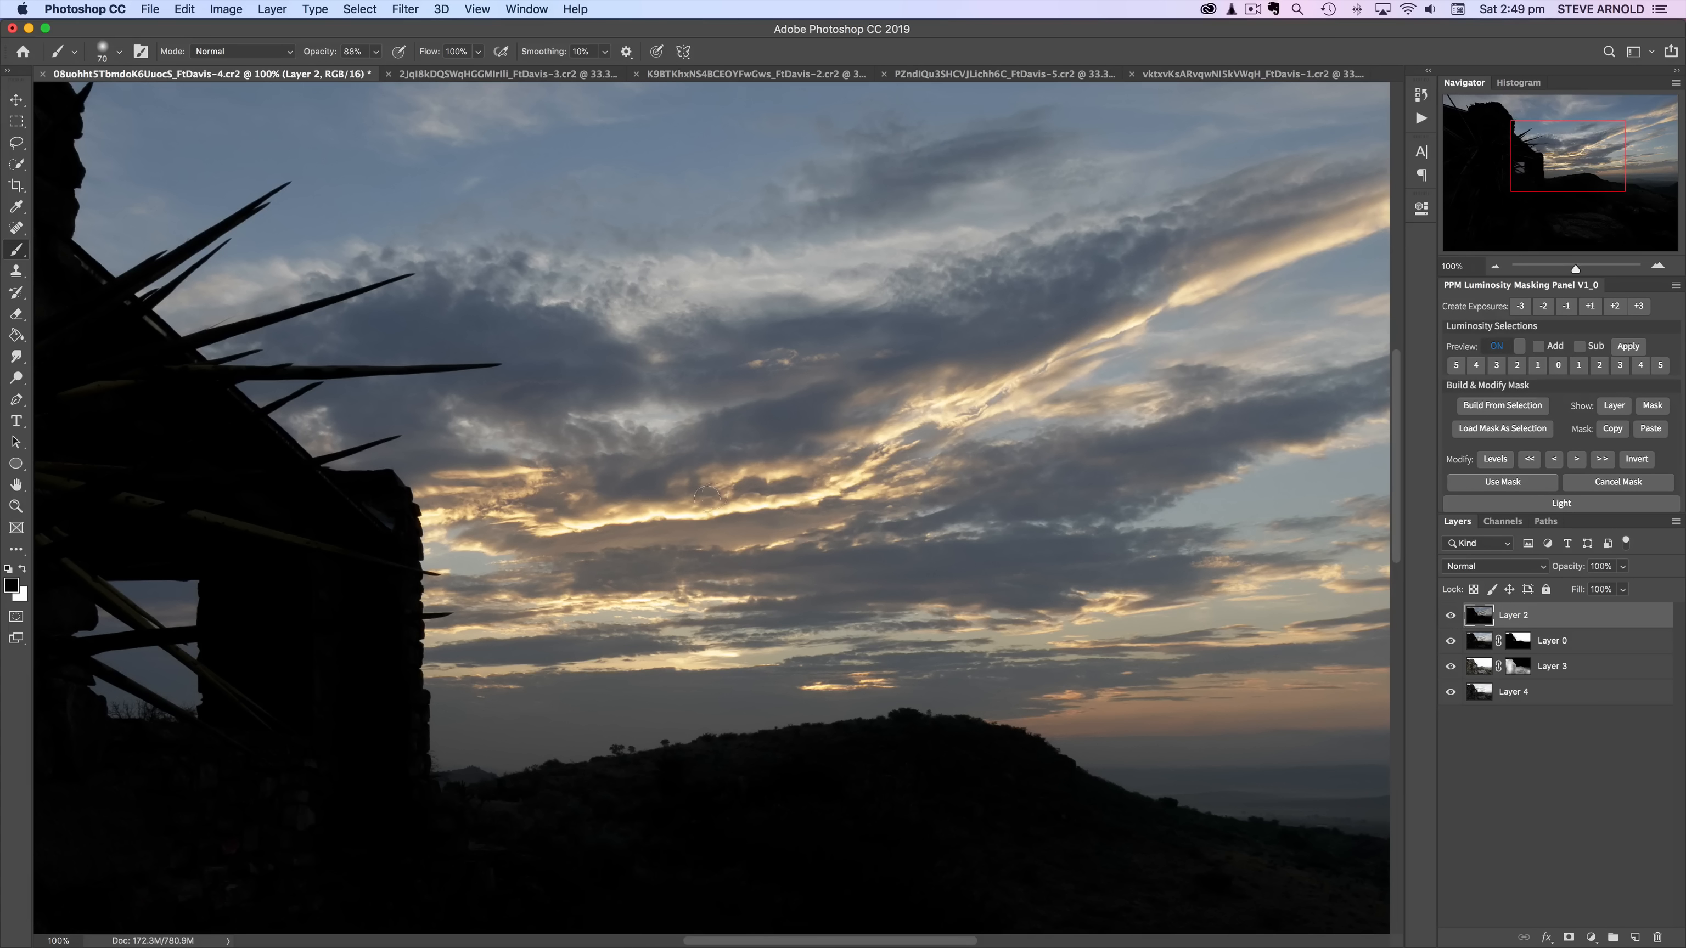
click(1451, 616)
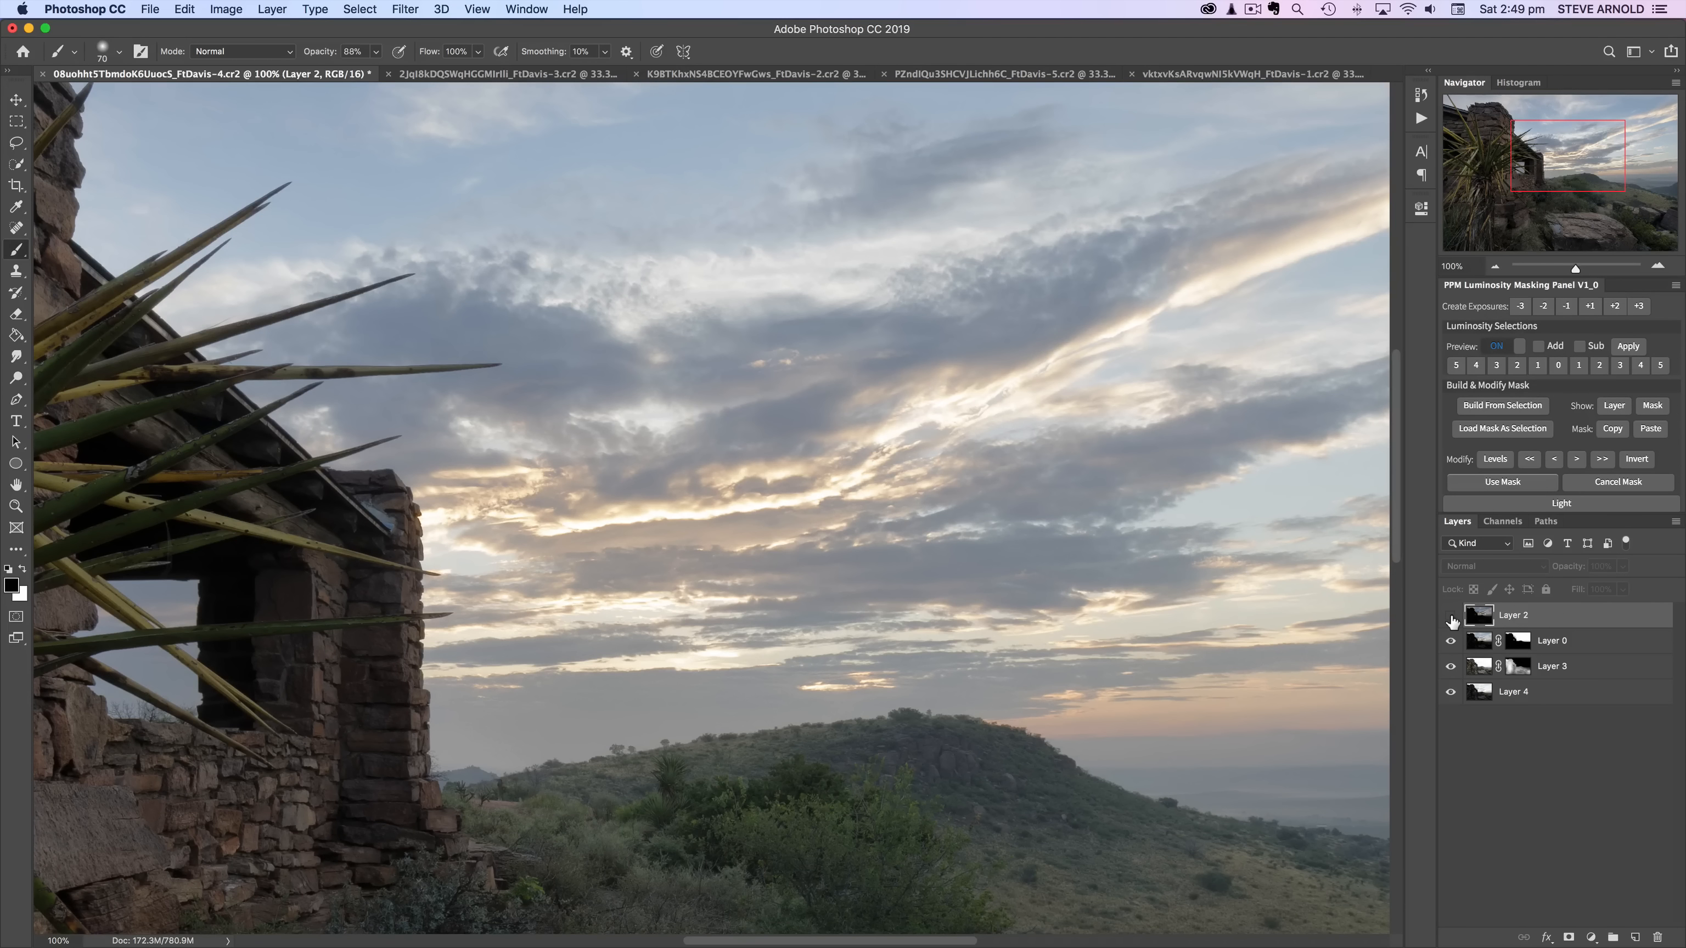
click(1451, 616)
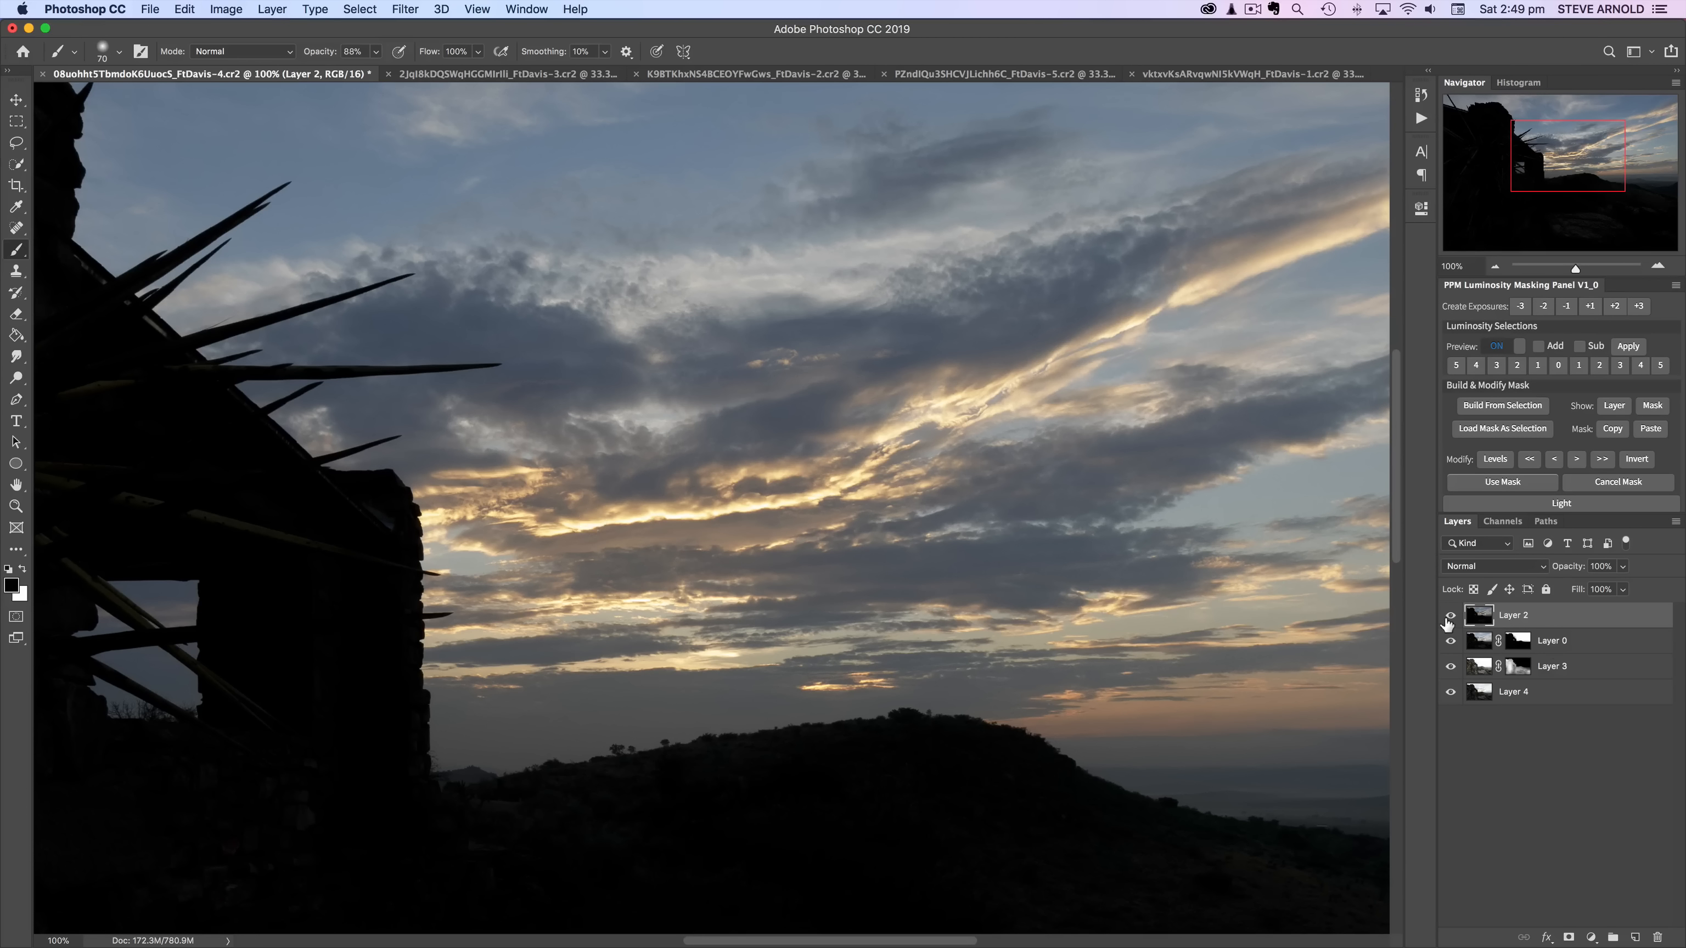
click(1451, 616)
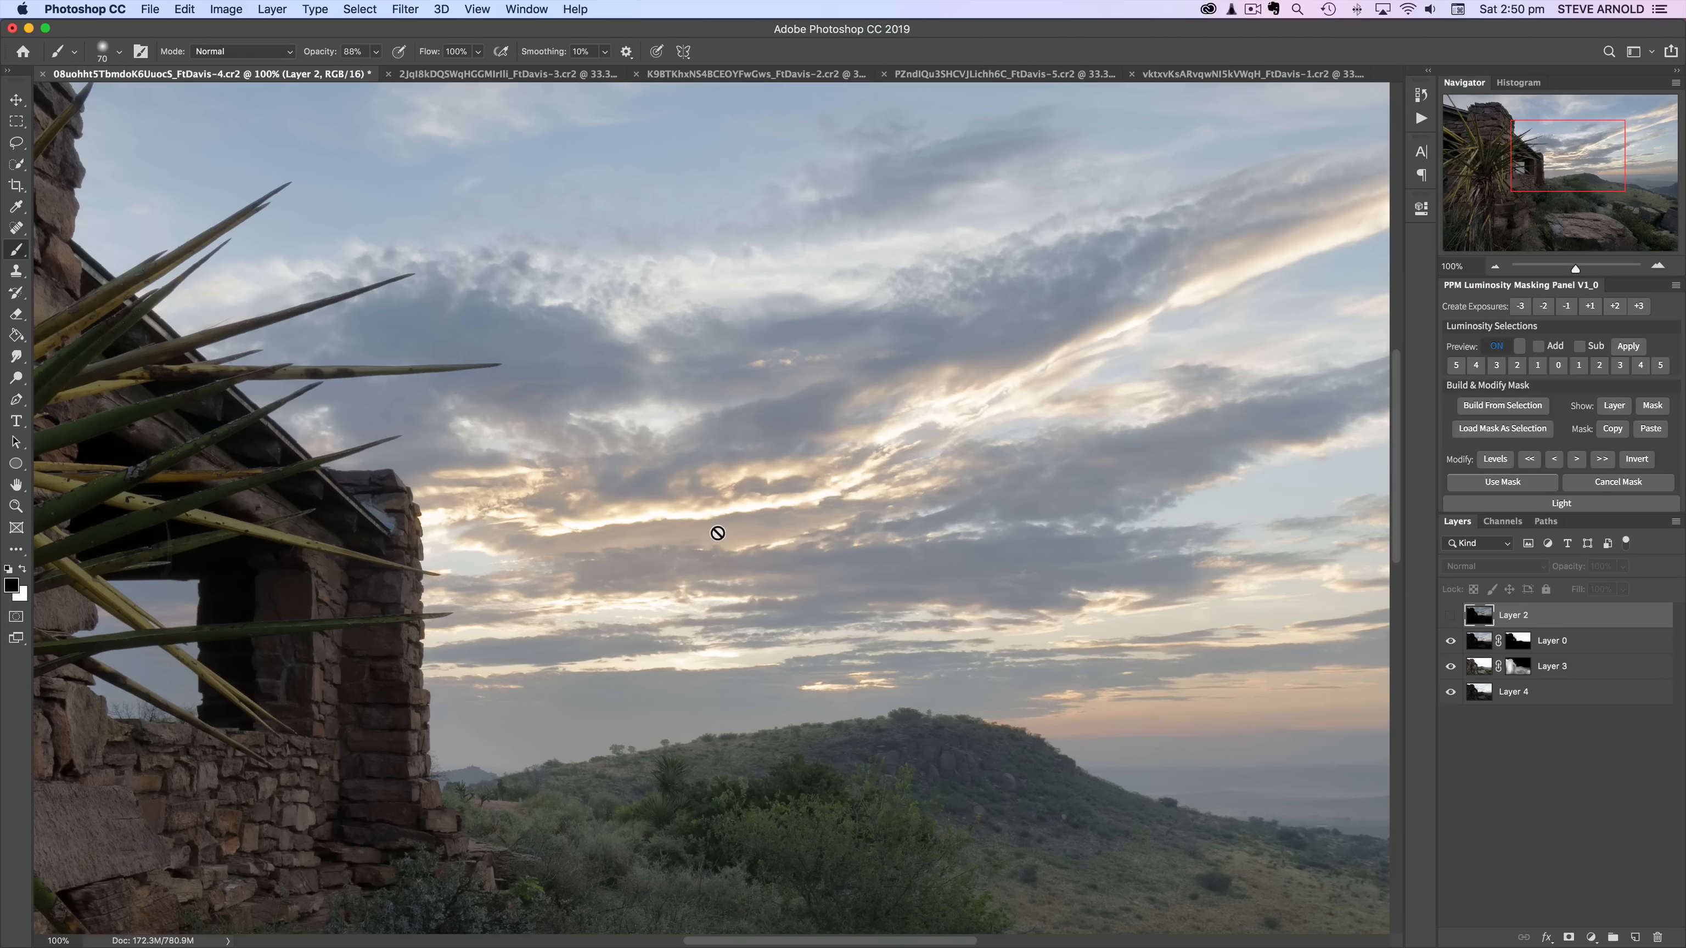
click(1496, 268)
click(1495, 268)
click(1496, 268)
click(1450, 616)
Step: Add a black layer mask to Layer 2 and build the lights 5 luminosity mask preview over the clouds
click(1656, 267)
click(1657, 267)
click(1656, 266)
drag(1582, 184, 1603, 164)
click(1568, 938)
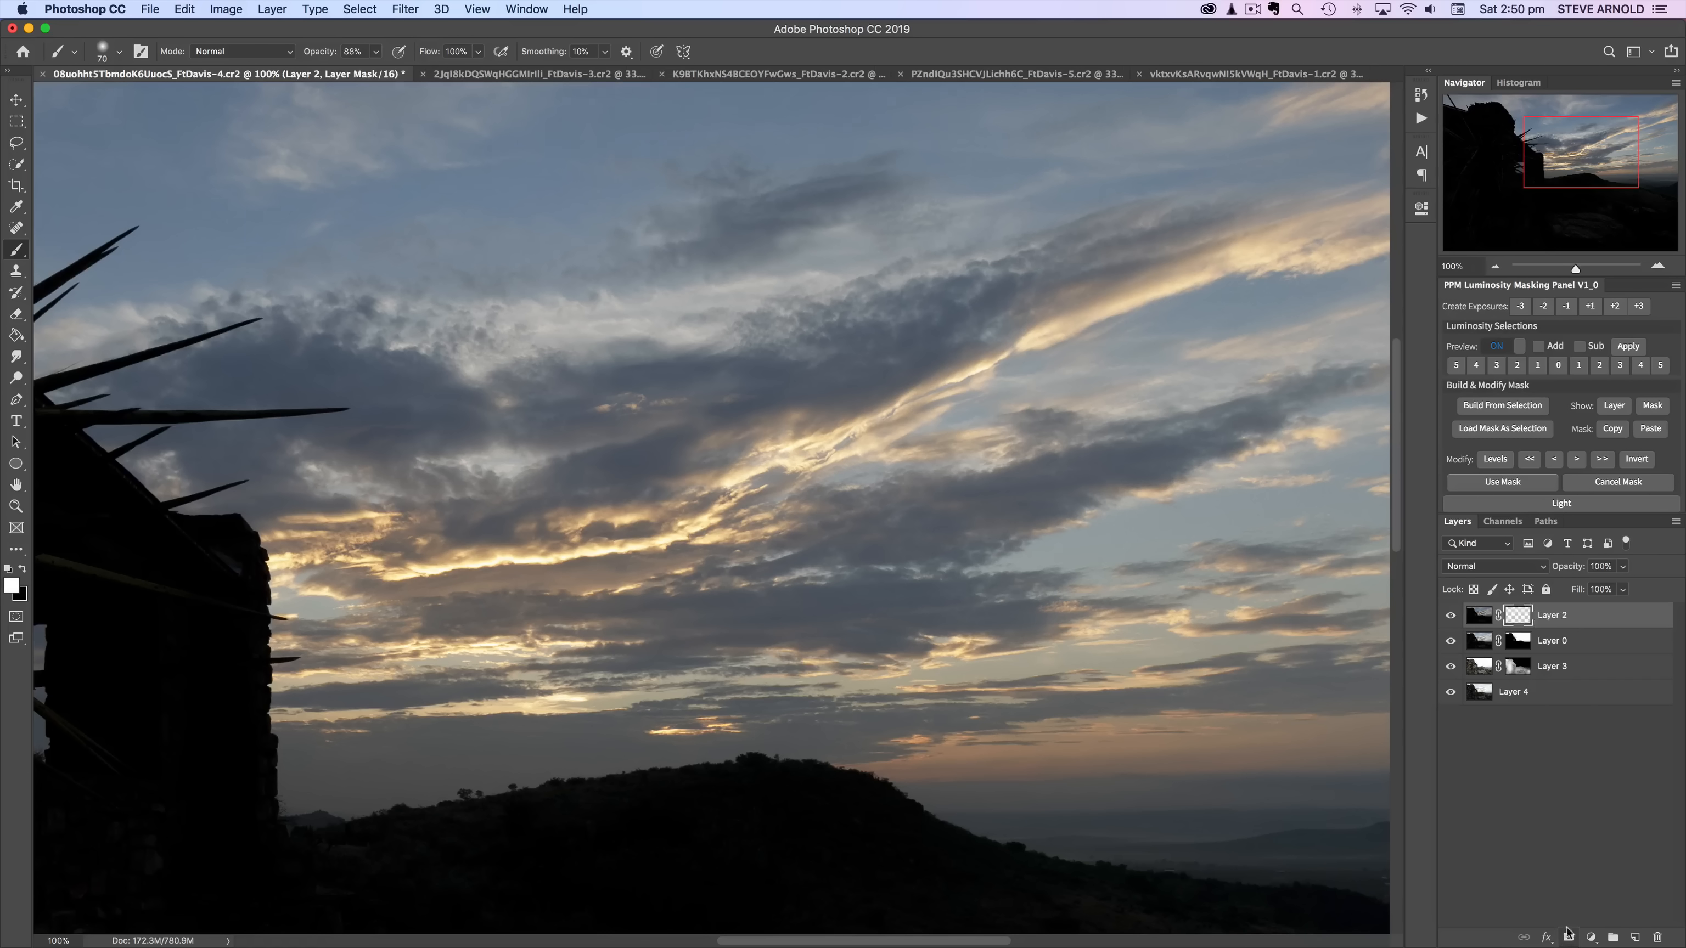
key(super+z)
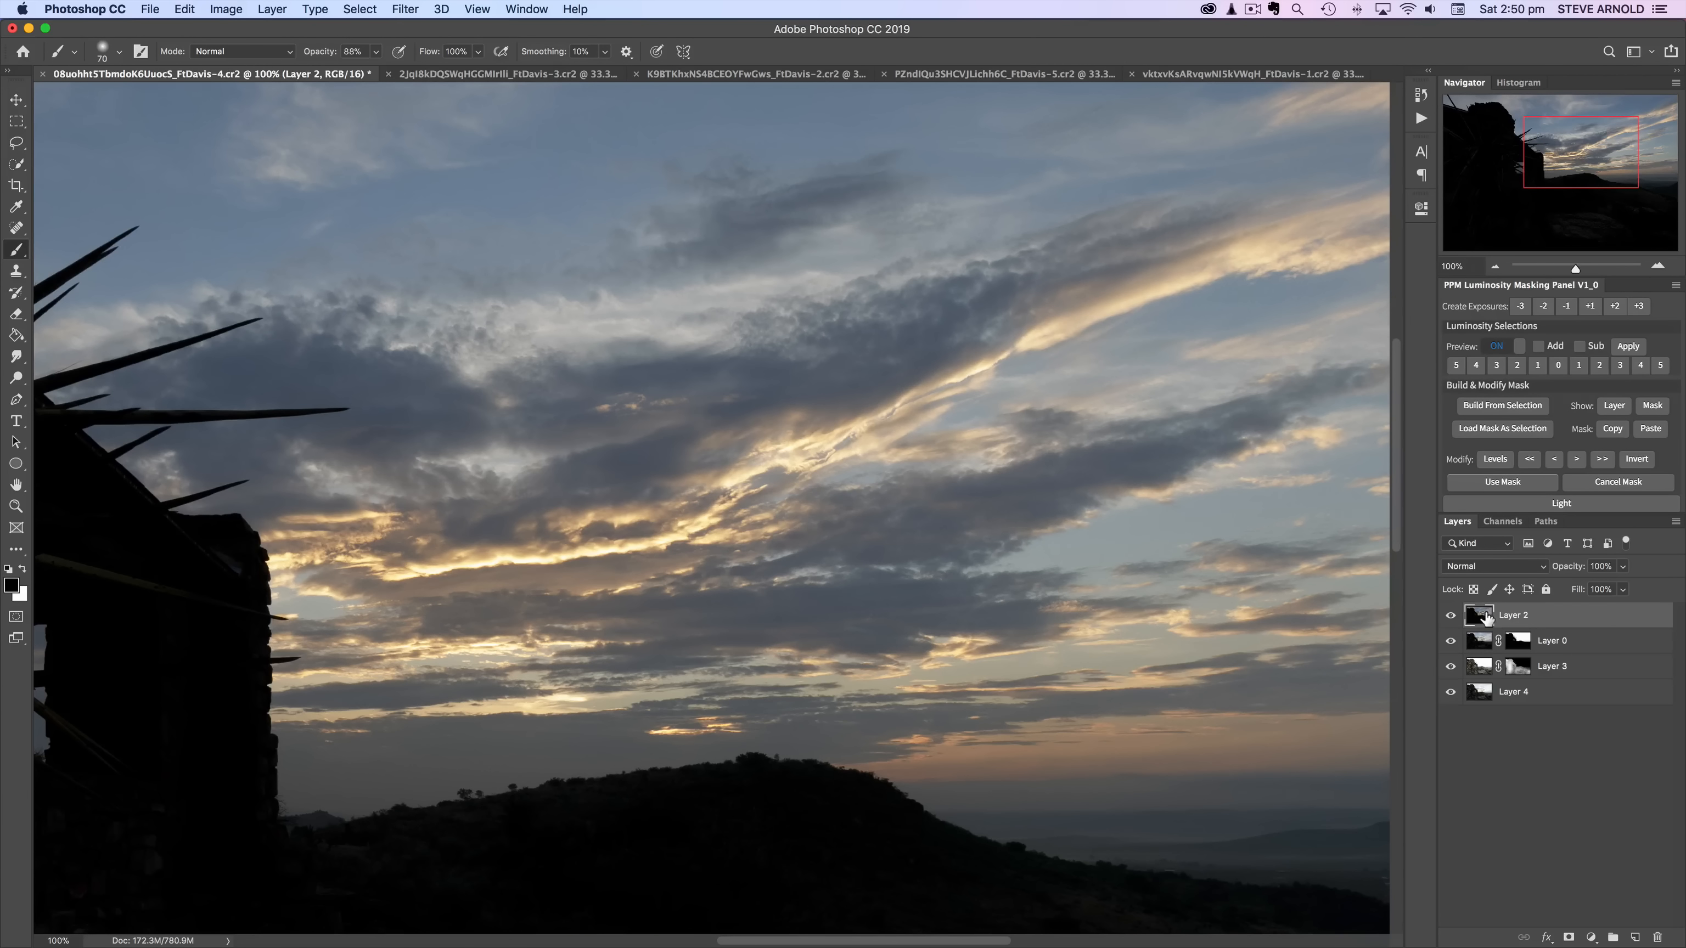
click(1569, 937)
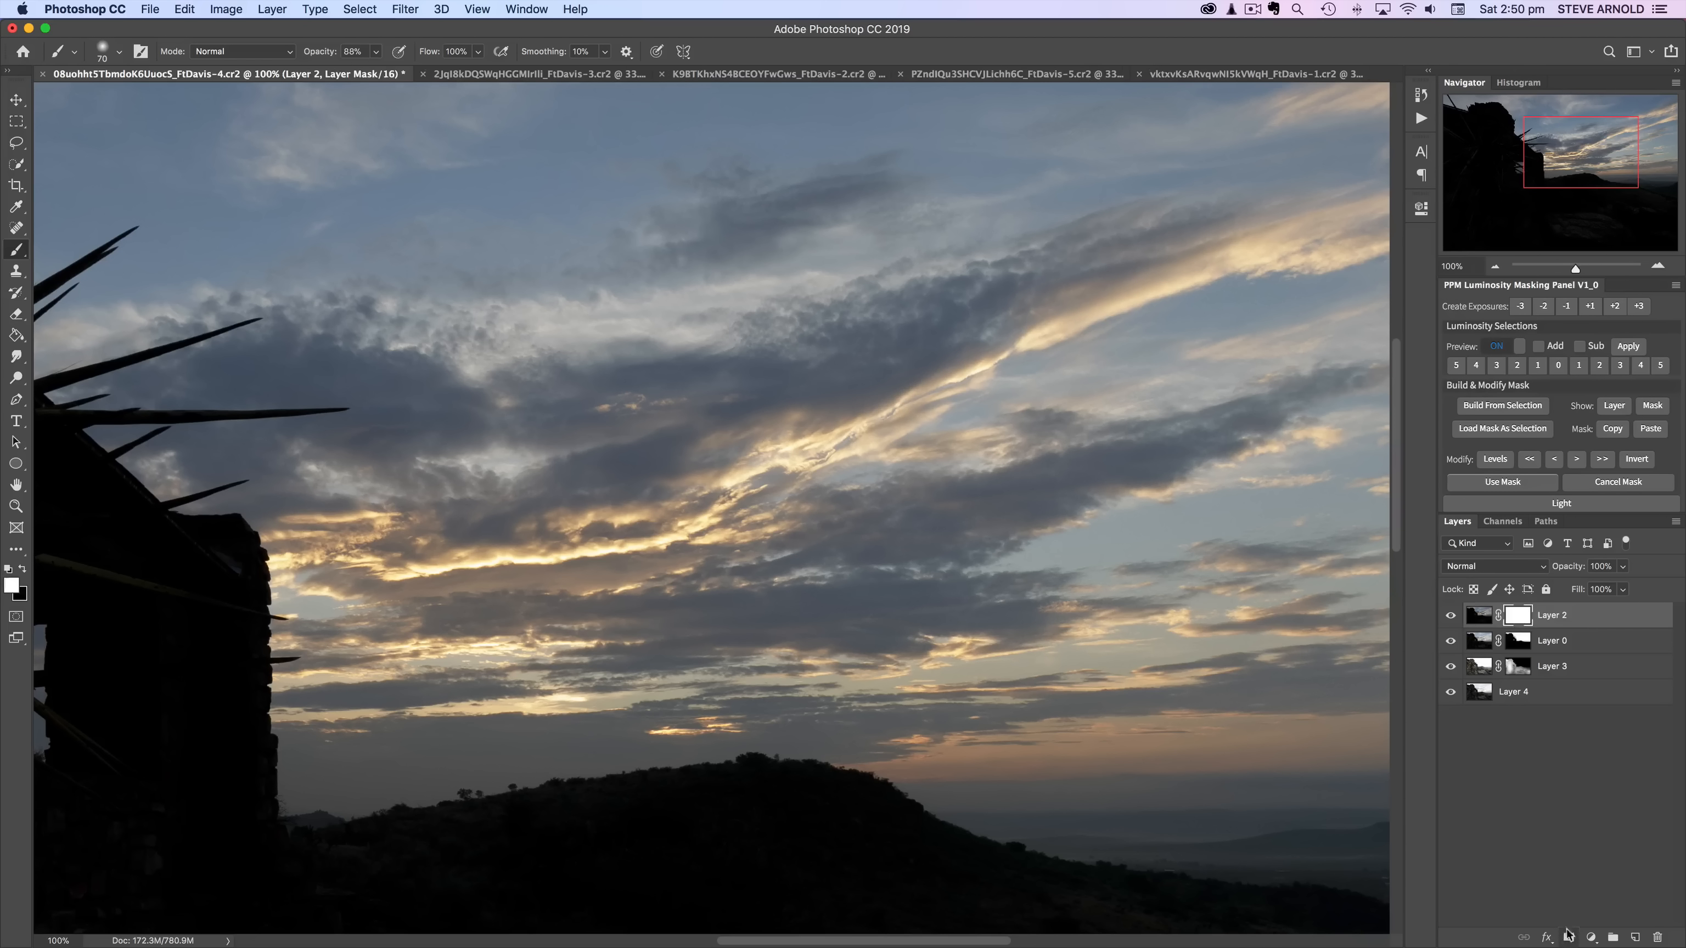
key(super+i)
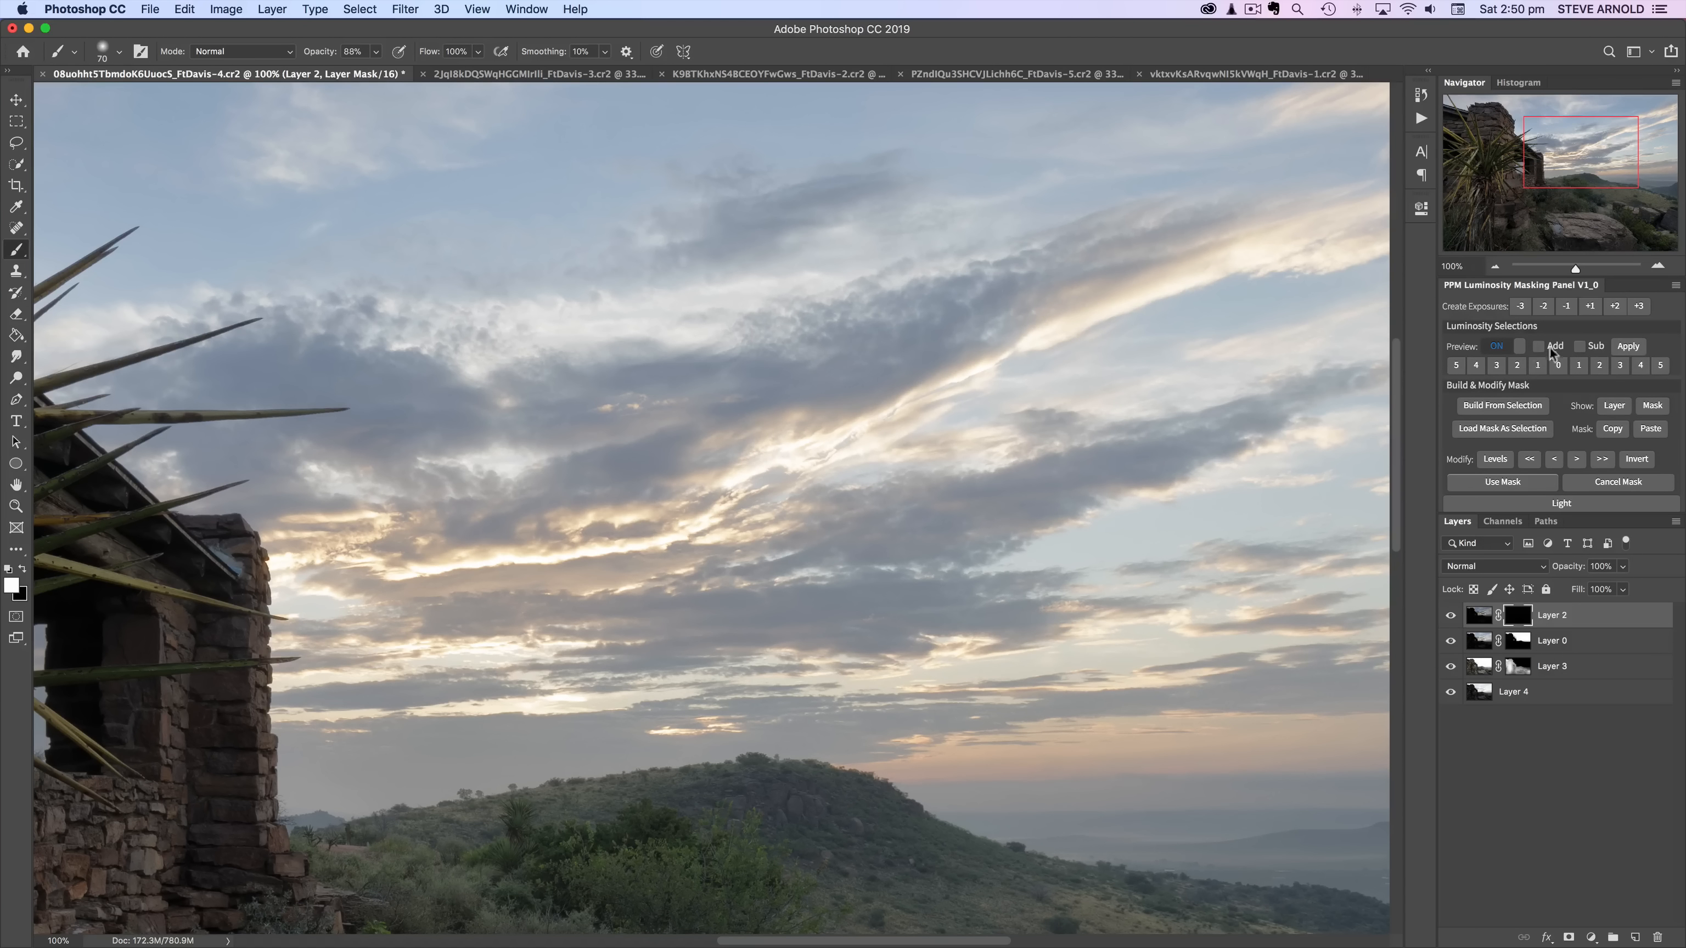
click(1659, 367)
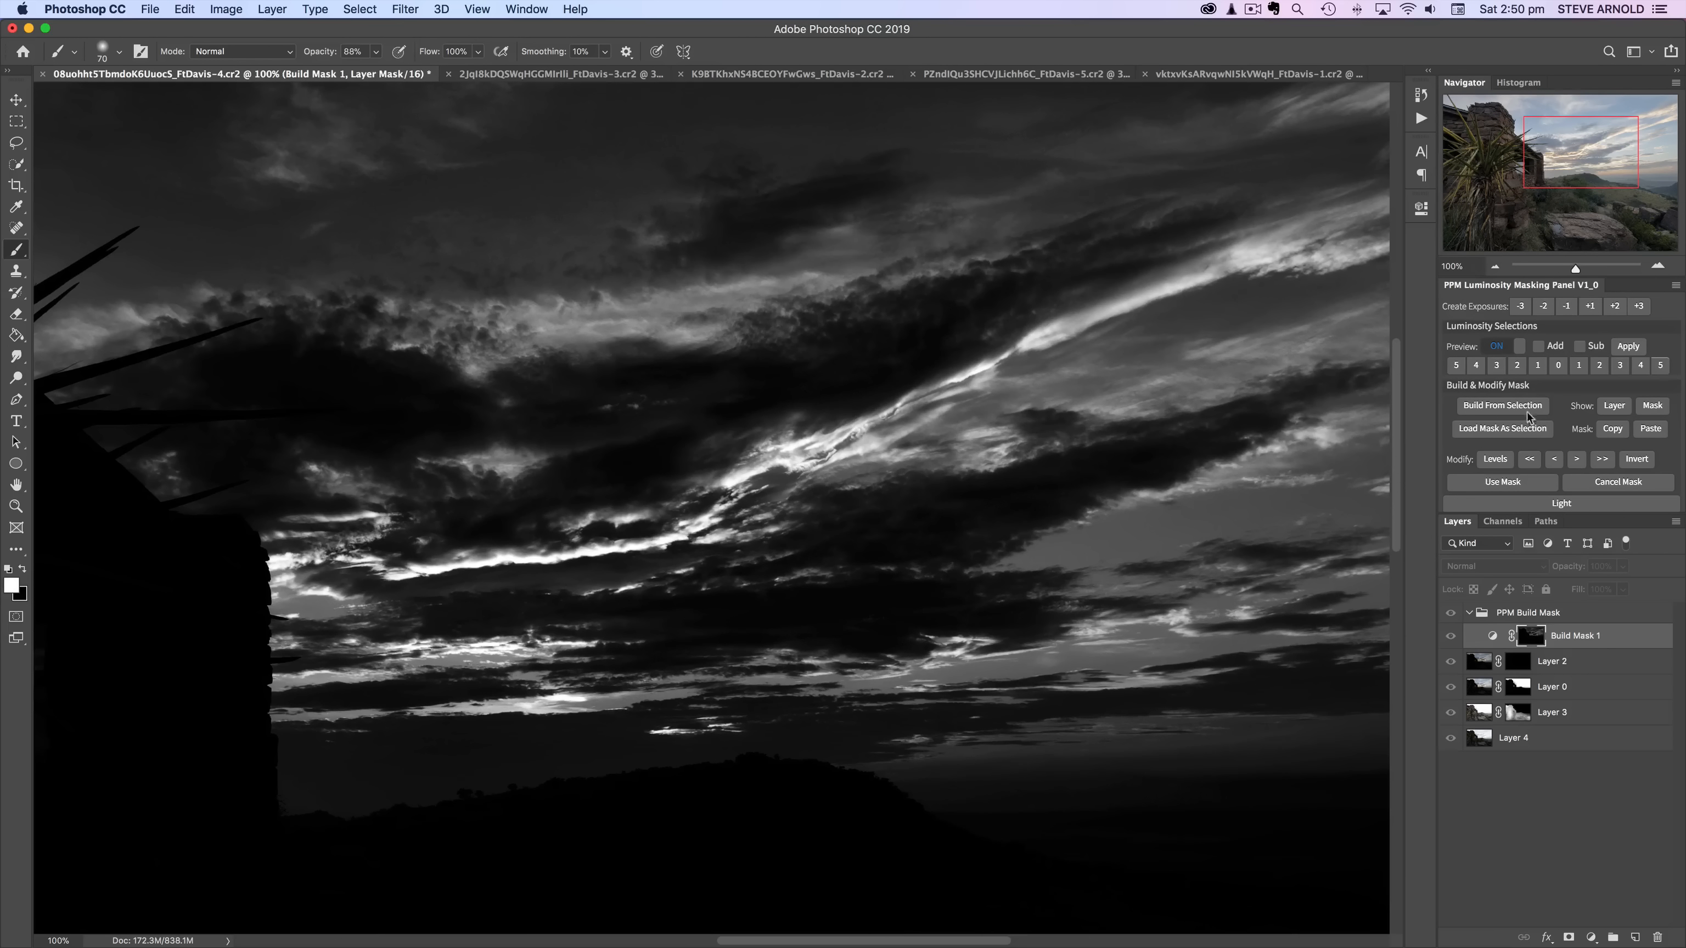
Step: Turn the lights 5 mask into a selection, hide its edges, and paint white at 20% opacity over the bright clouds on Layer 2's mask
click(1503, 482)
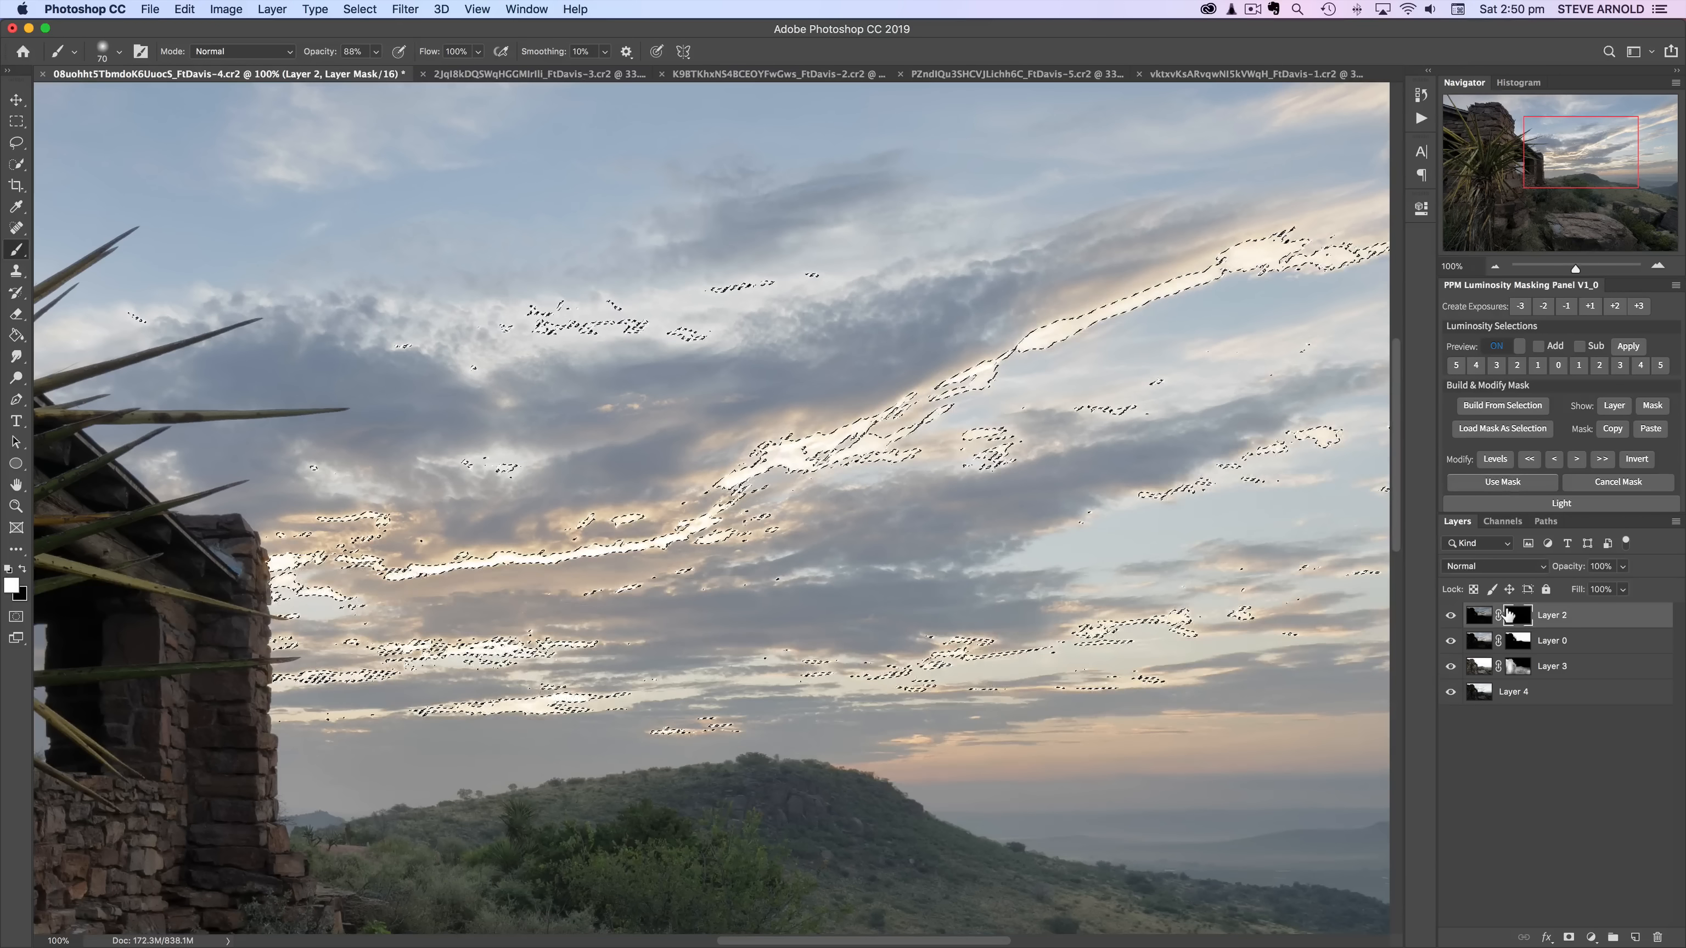
key(super+h)
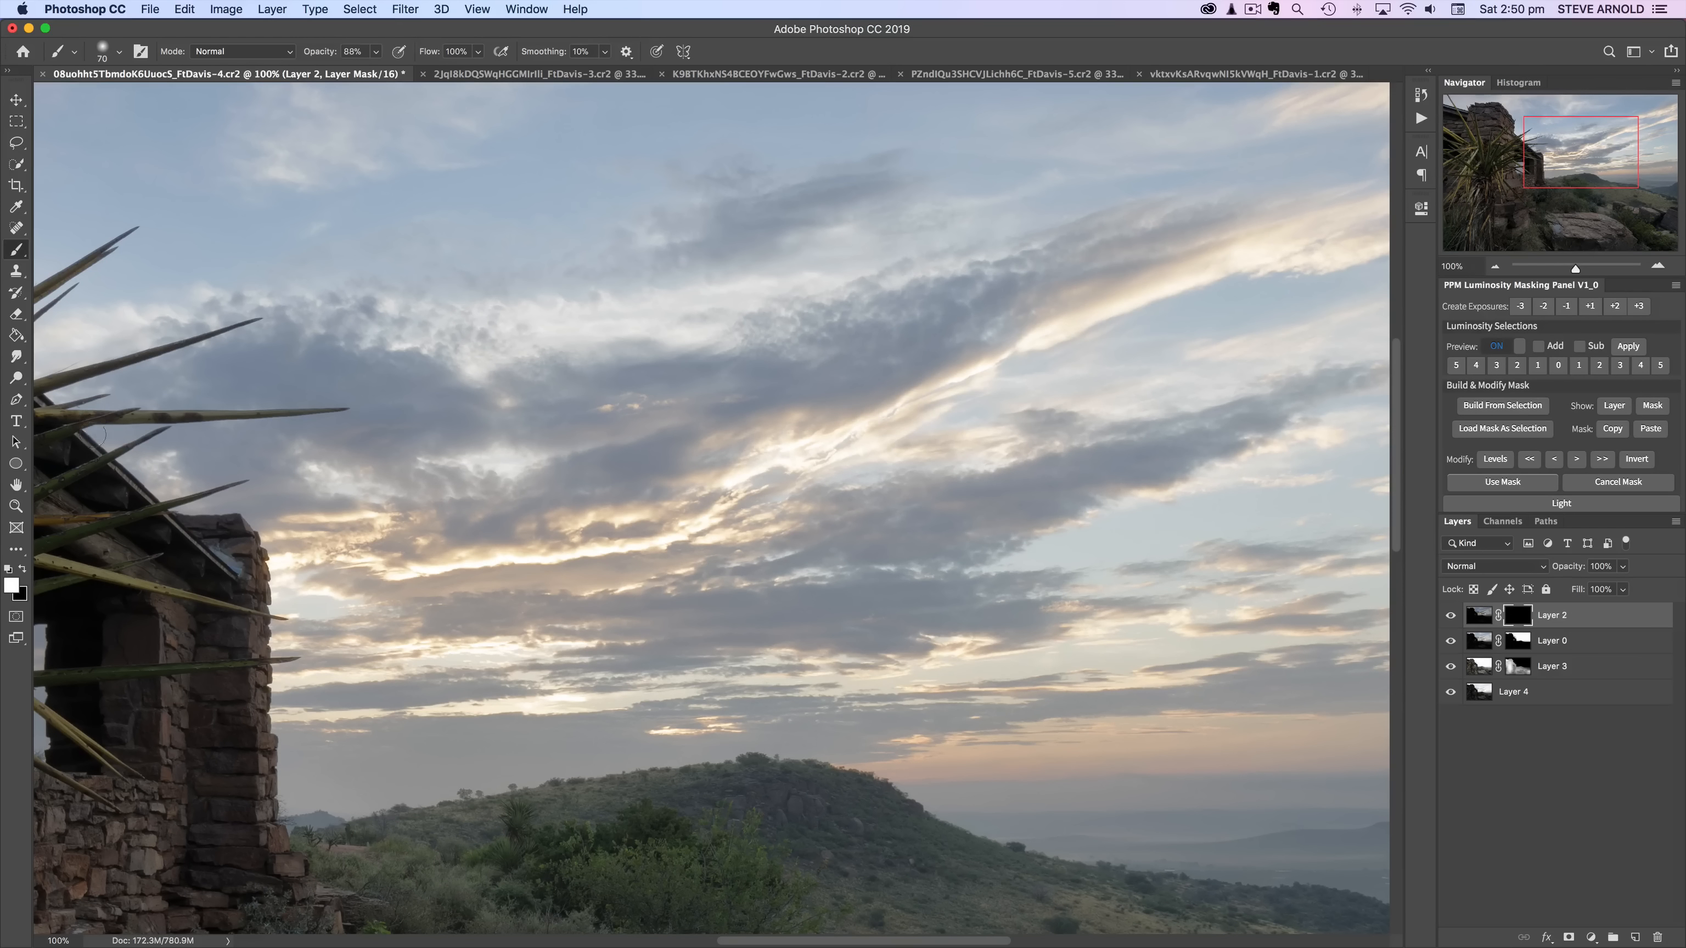
drag(318, 59, 263, 58)
mouse_move(735, 466)
mouse_down()
mouse_move(812, 475)
mouse_move(736, 464)
mouse_move(868, 417)
mouse_move(840, 449)
mouse_move(1094, 306)
mouse_up()
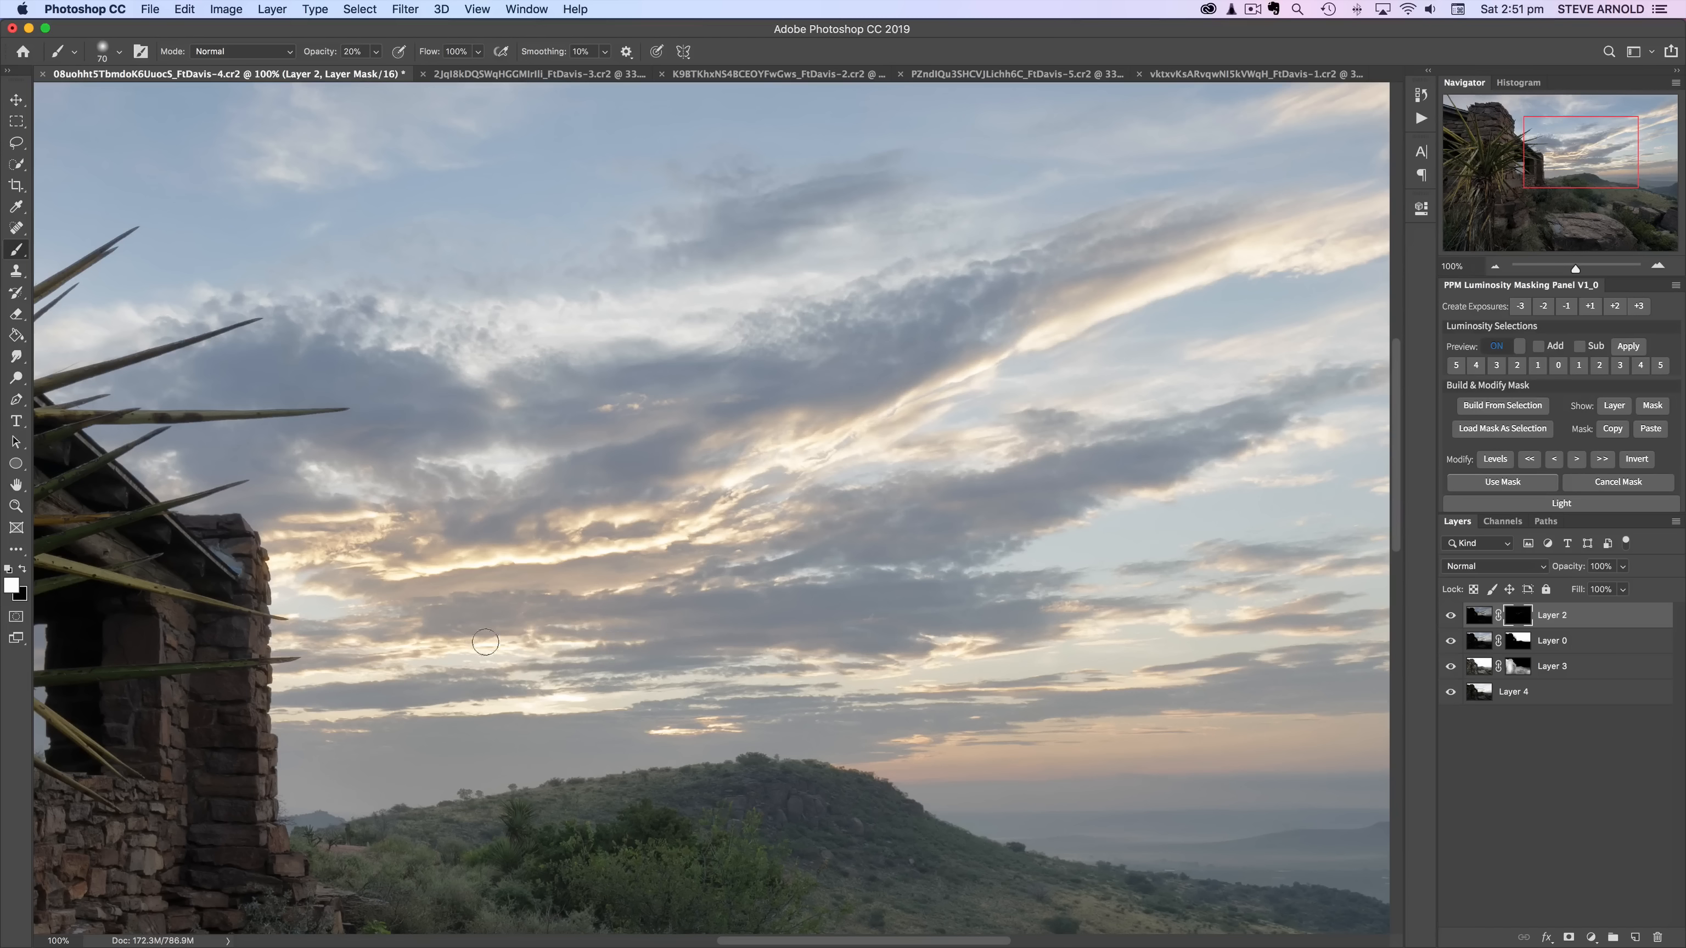
drag(937, 651, 904, 663)
Step: Toggle Layer 2's visibility to compare the bright cloud streaks with and without the painted mask
mouse_move(1624, 170)
mouse_down()
mouse_move(1645, 132)
mouse_move(1666, 157)
mouse_move(1631, 158)
mouse_up()
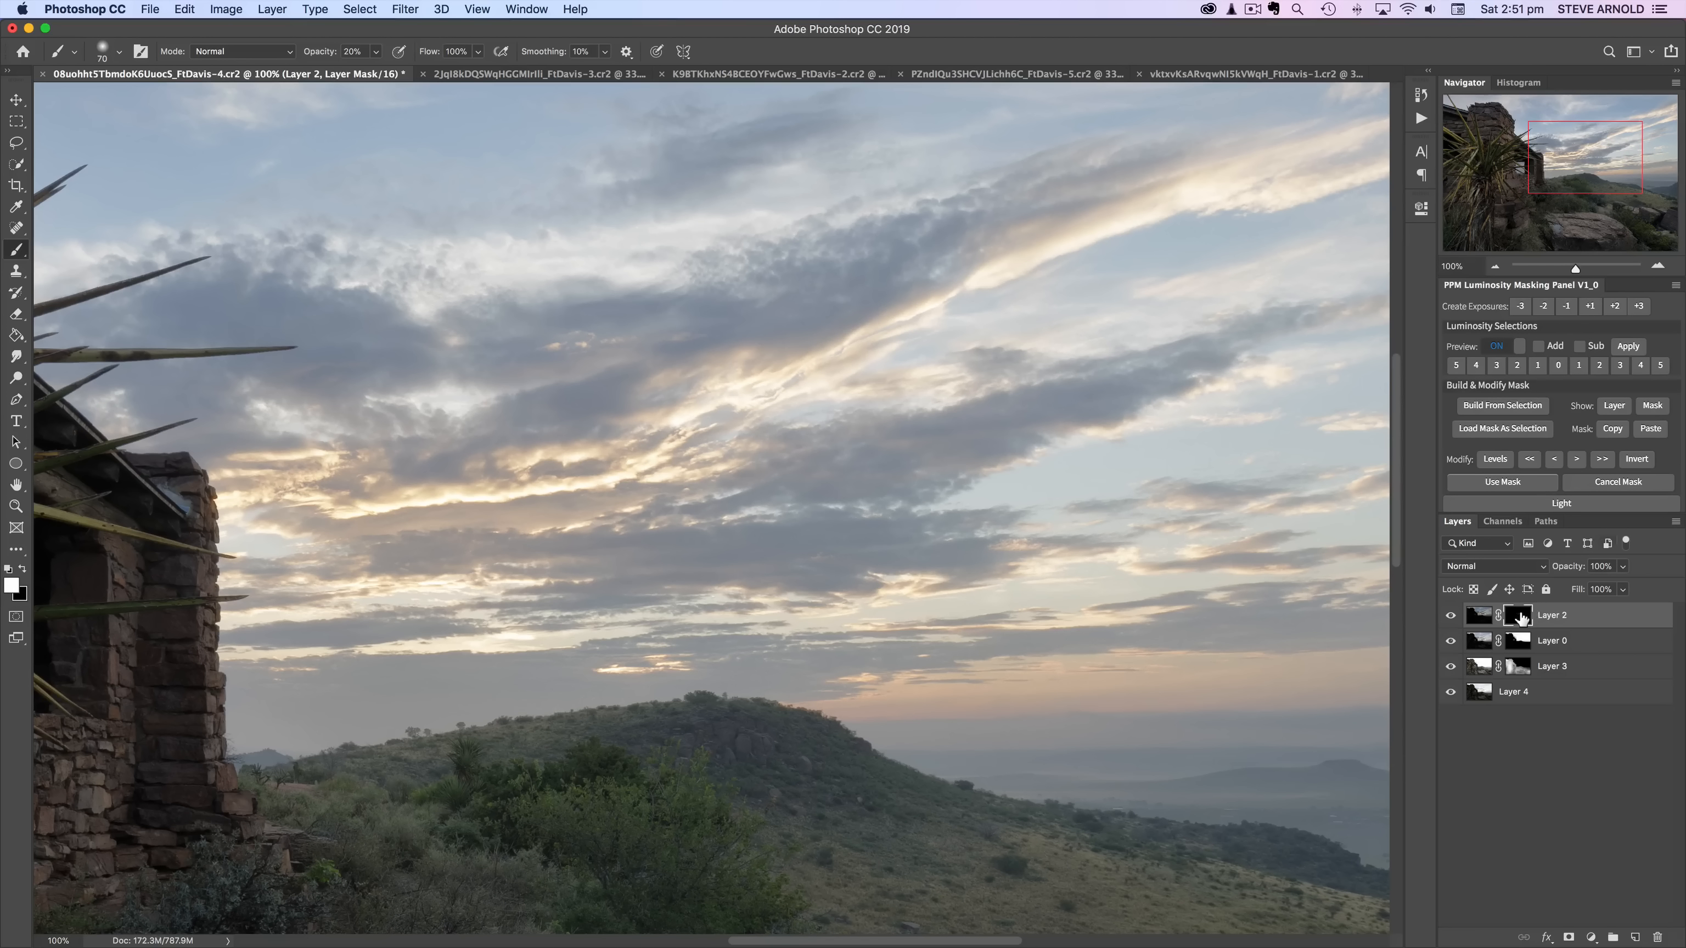
click(1450, 618)
click(1450, 617)
click(1451, 617)
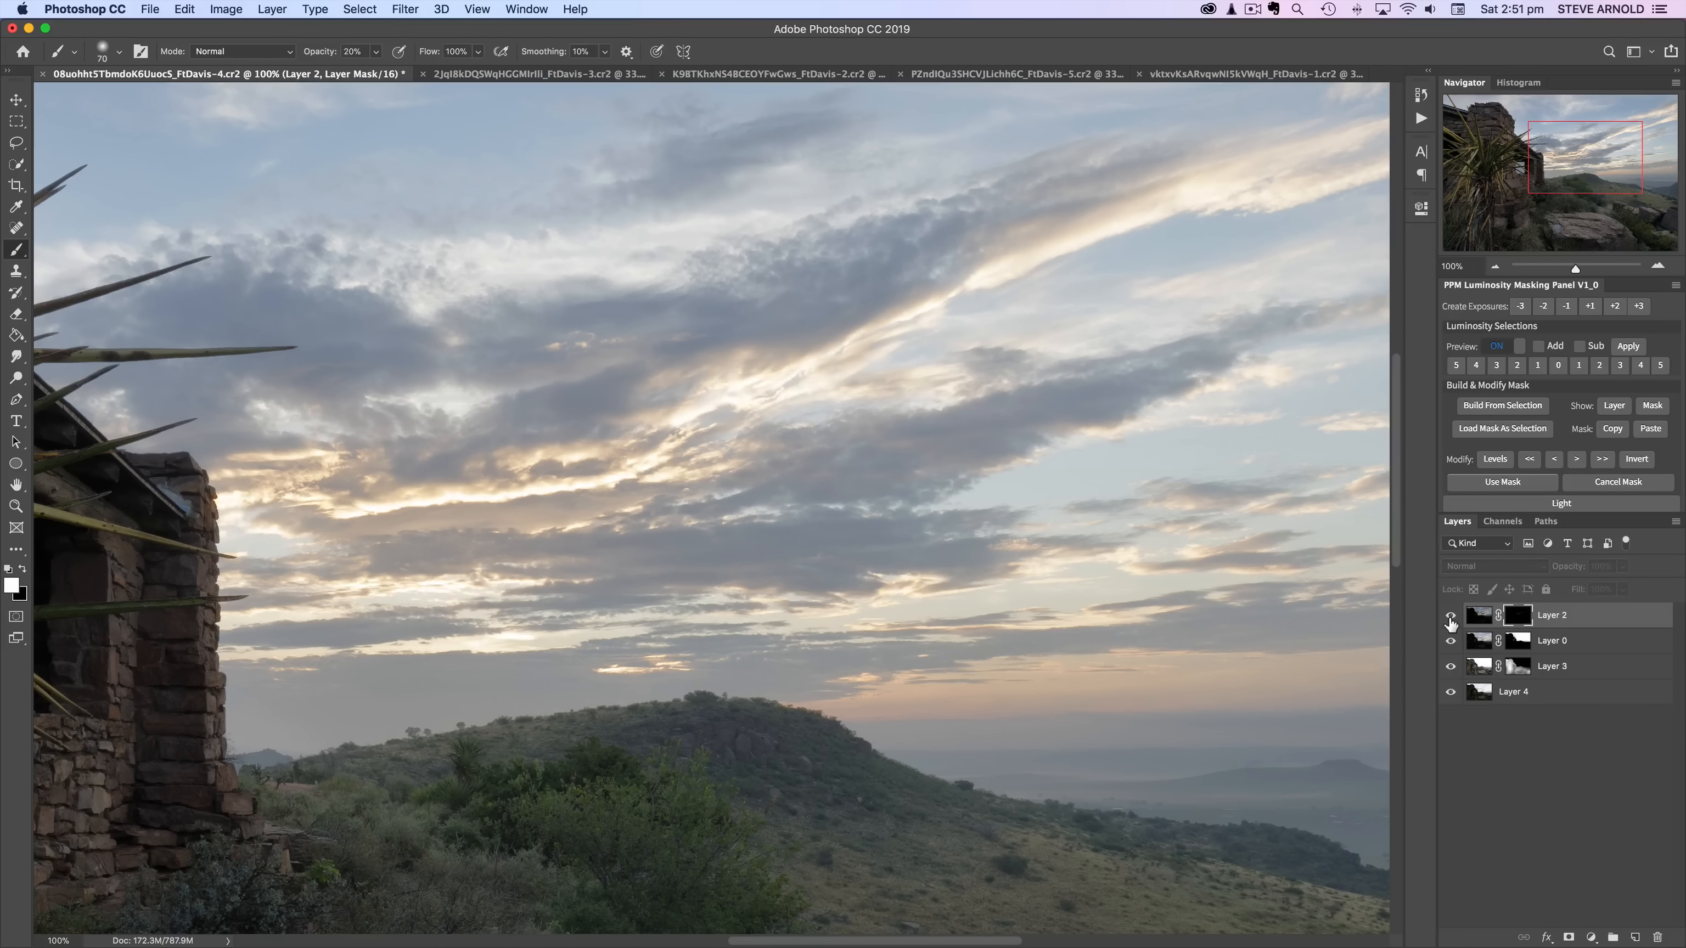
click(1450, 617)
click(1450, 618)
click(1450, 618)
click(1451, 618)
click(1451, 617)
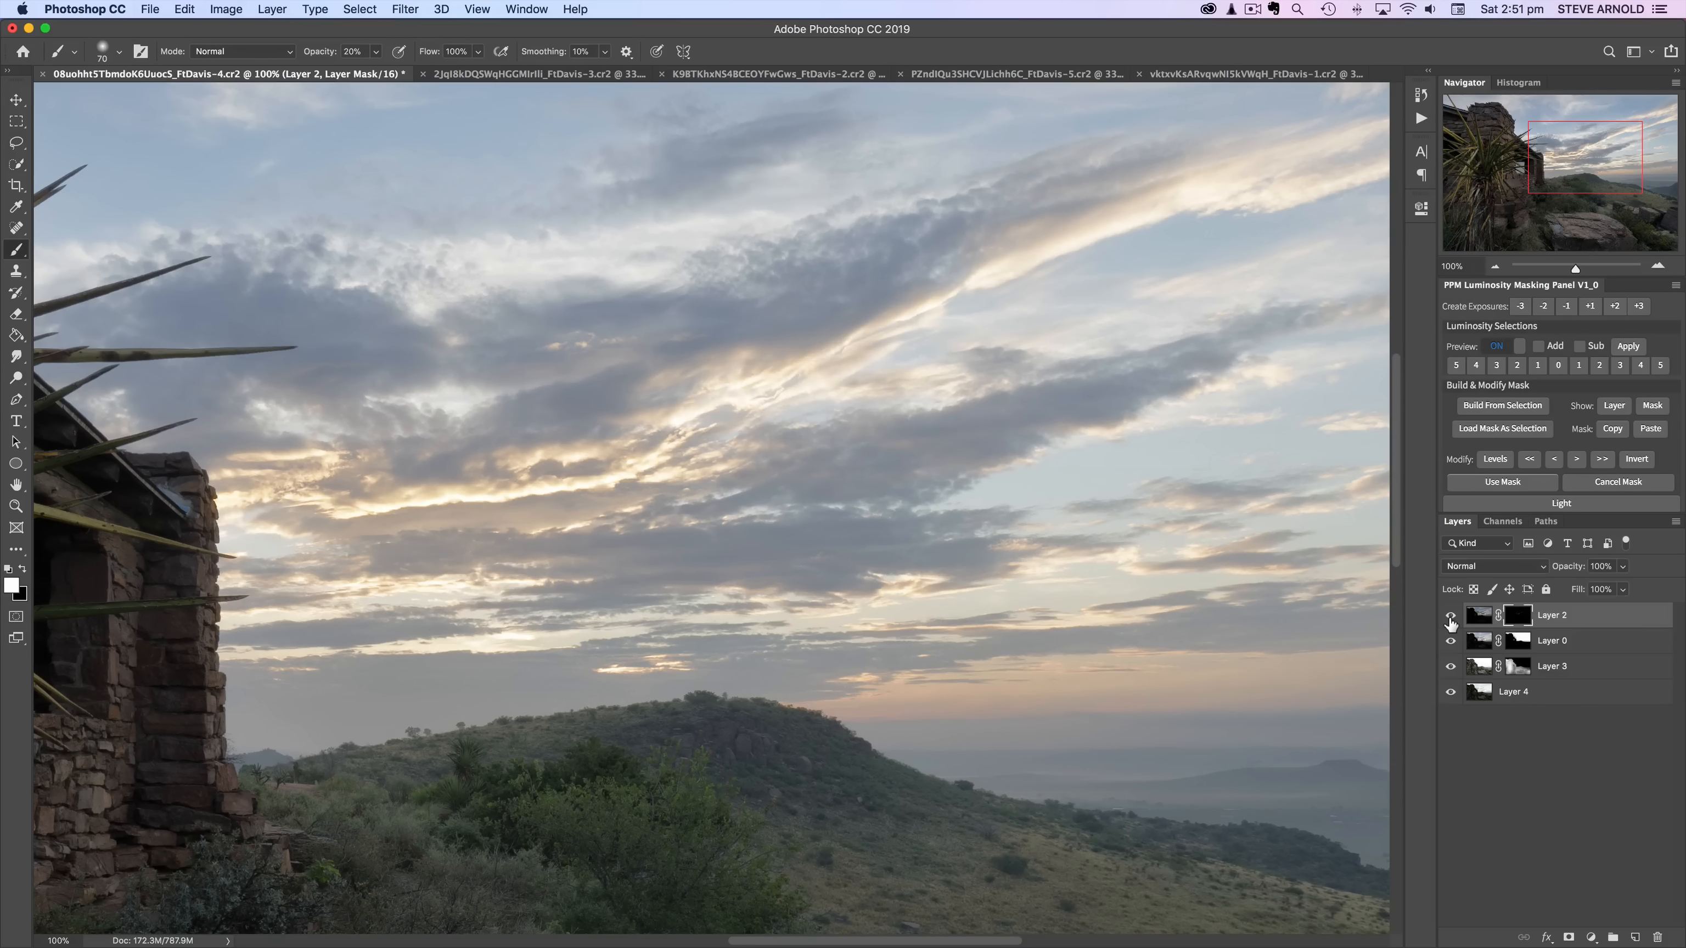
Step: Inspect Layer 2's mask on its own, return to the image, and review the overall blend at 33.33% zoom
click(1652, 405)
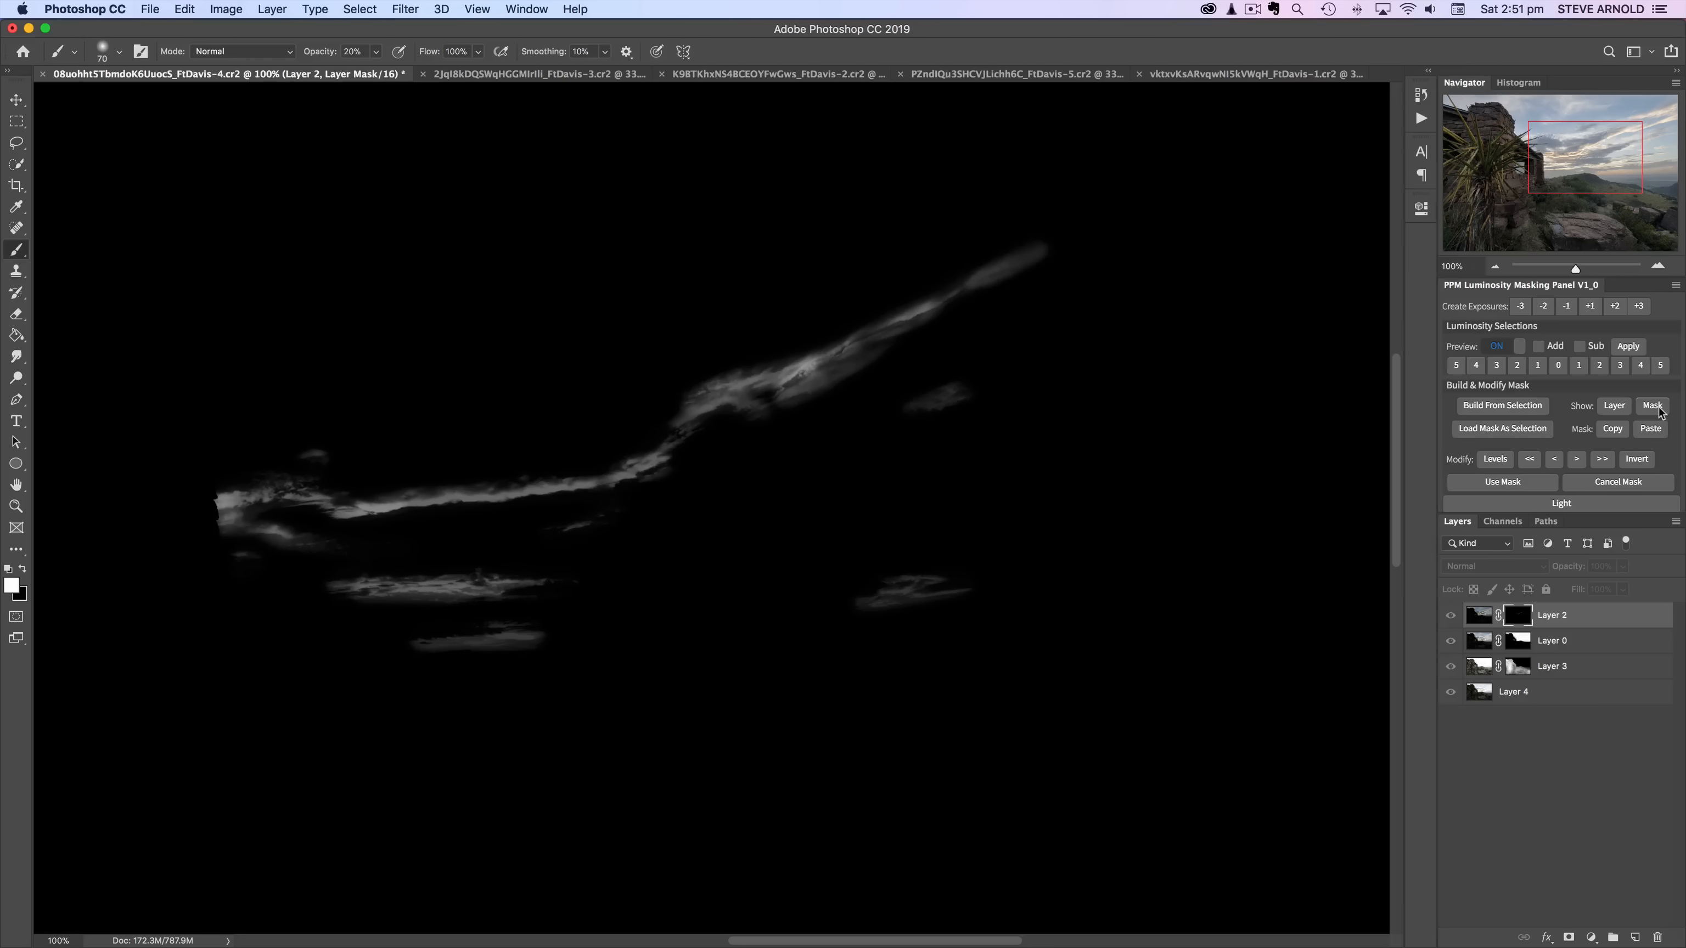
click(1607, 408)
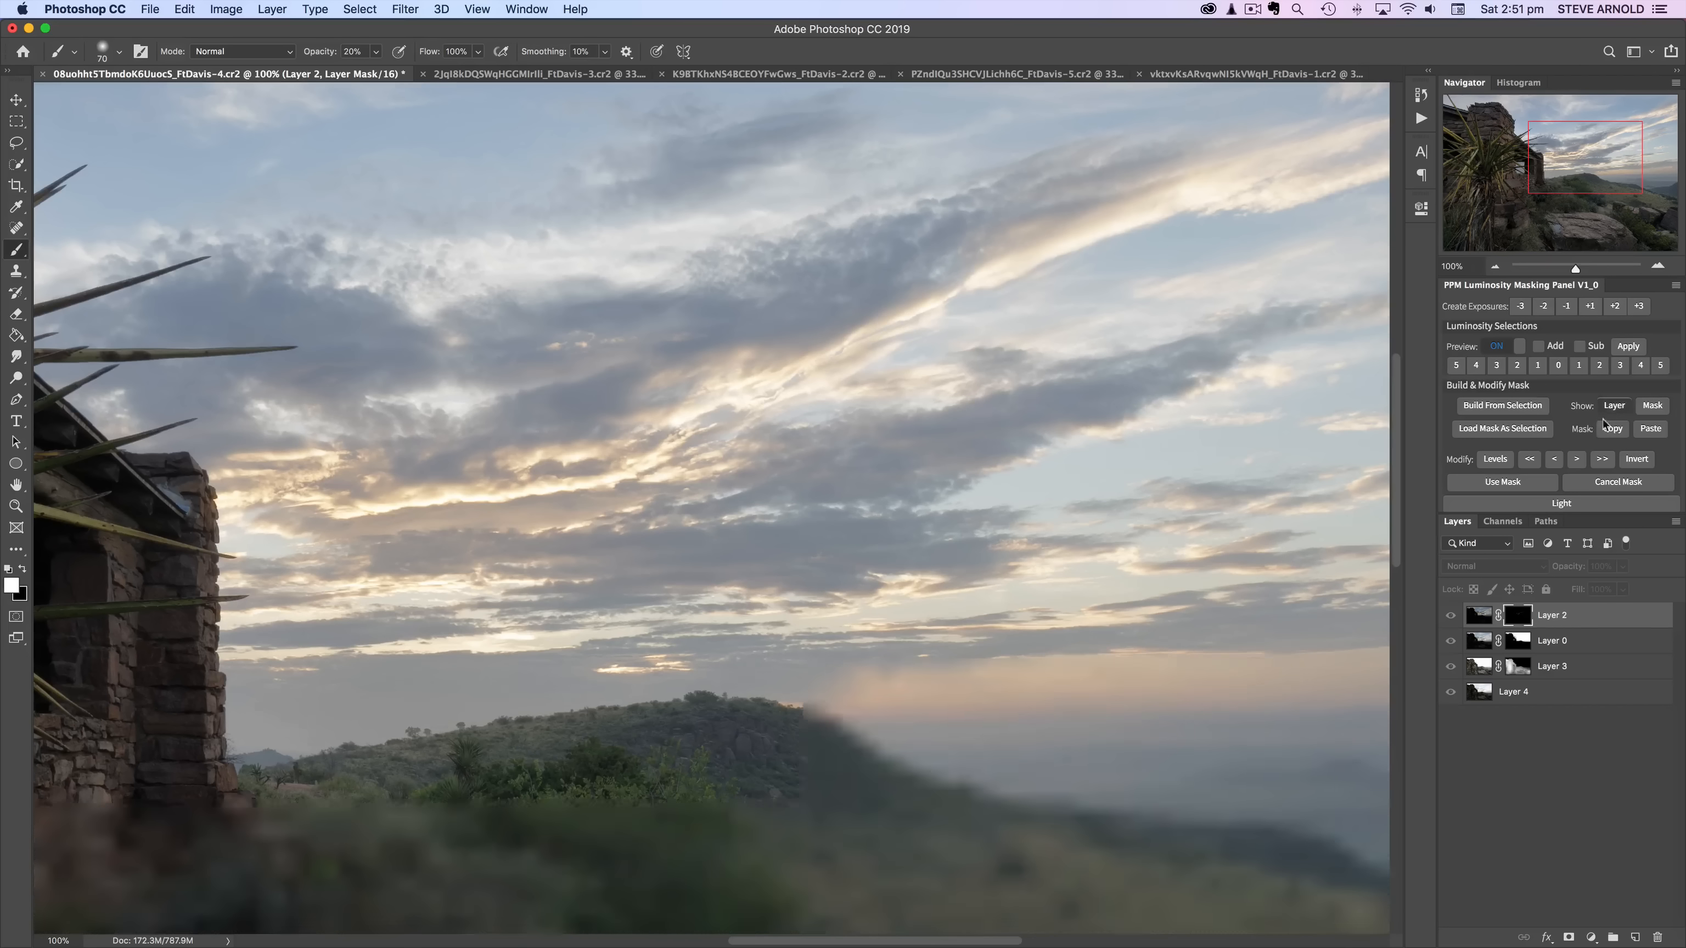
click(1494, 268)
click(1494, 268)
click(1494, 268)
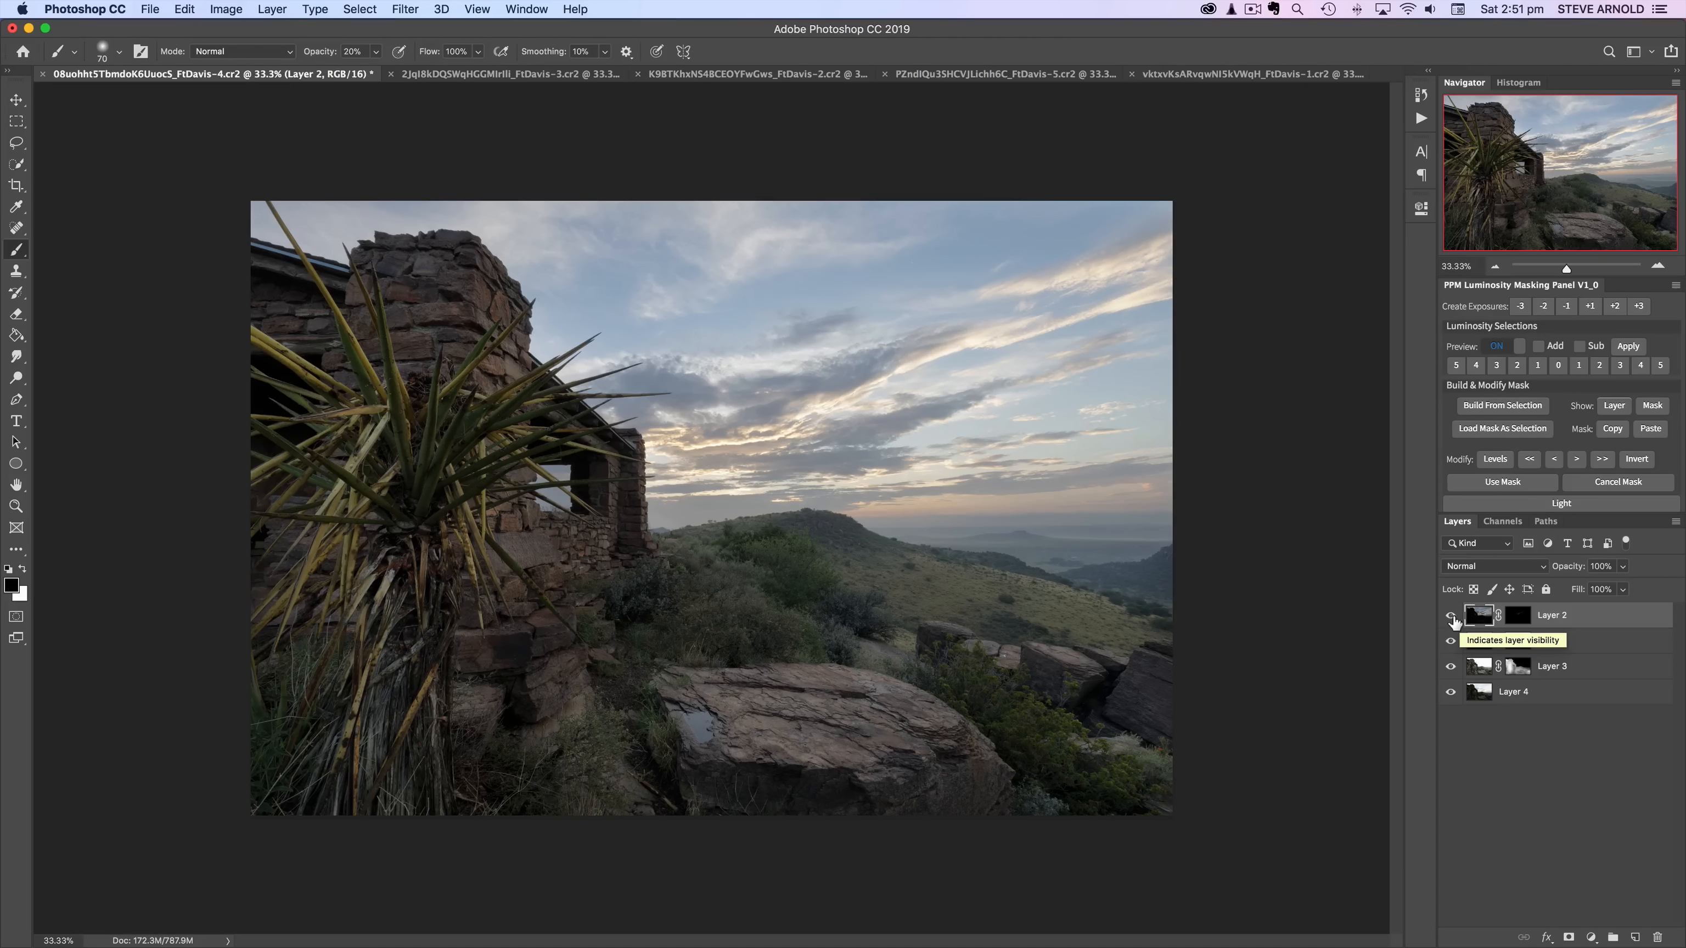
click(1659, 266)
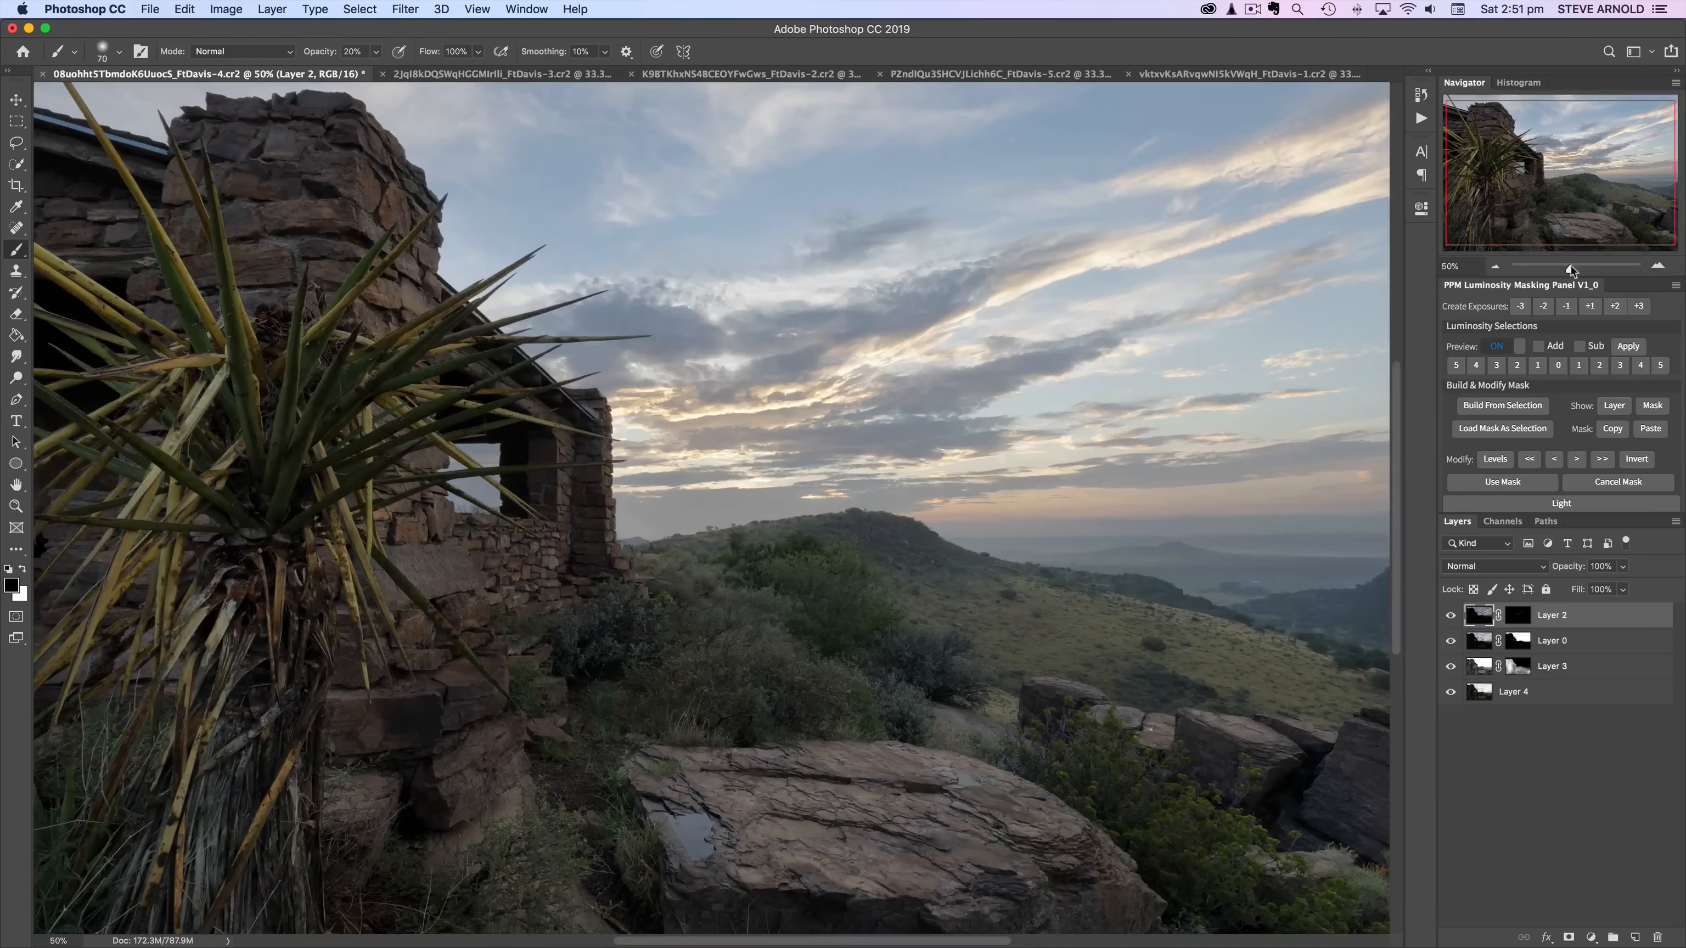
click(1495, 266)
Step: Turn off the luminosity selection preview and load the lights 1 selection of the blended image
click(1535, 765)
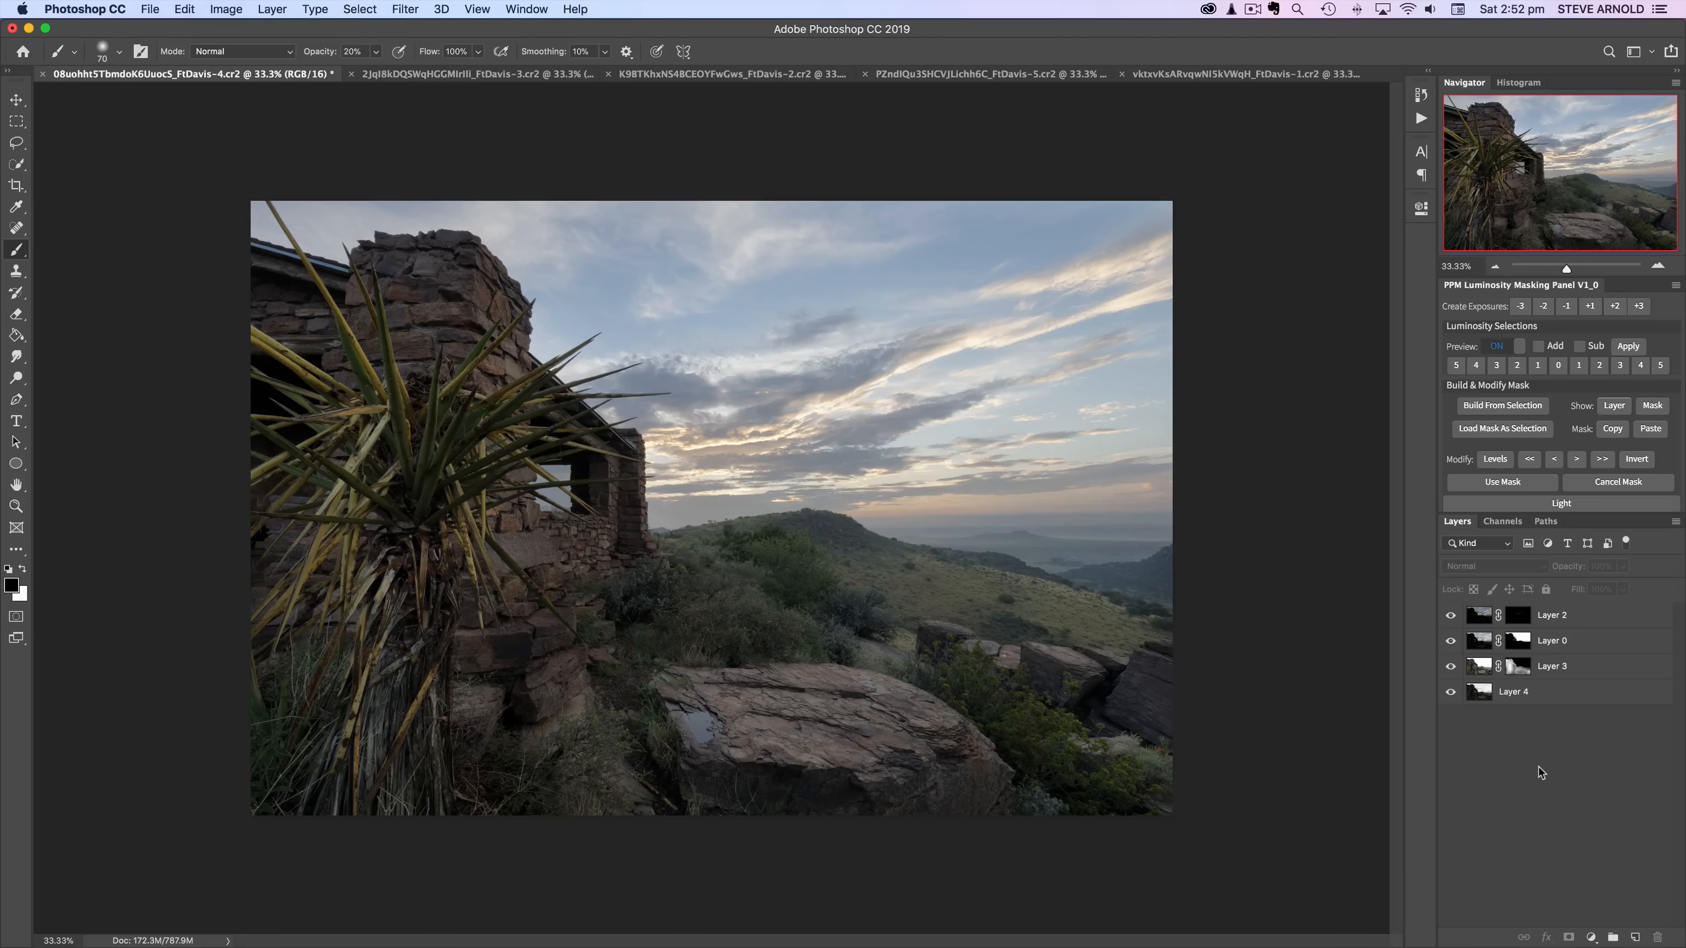
click(1501, 347)
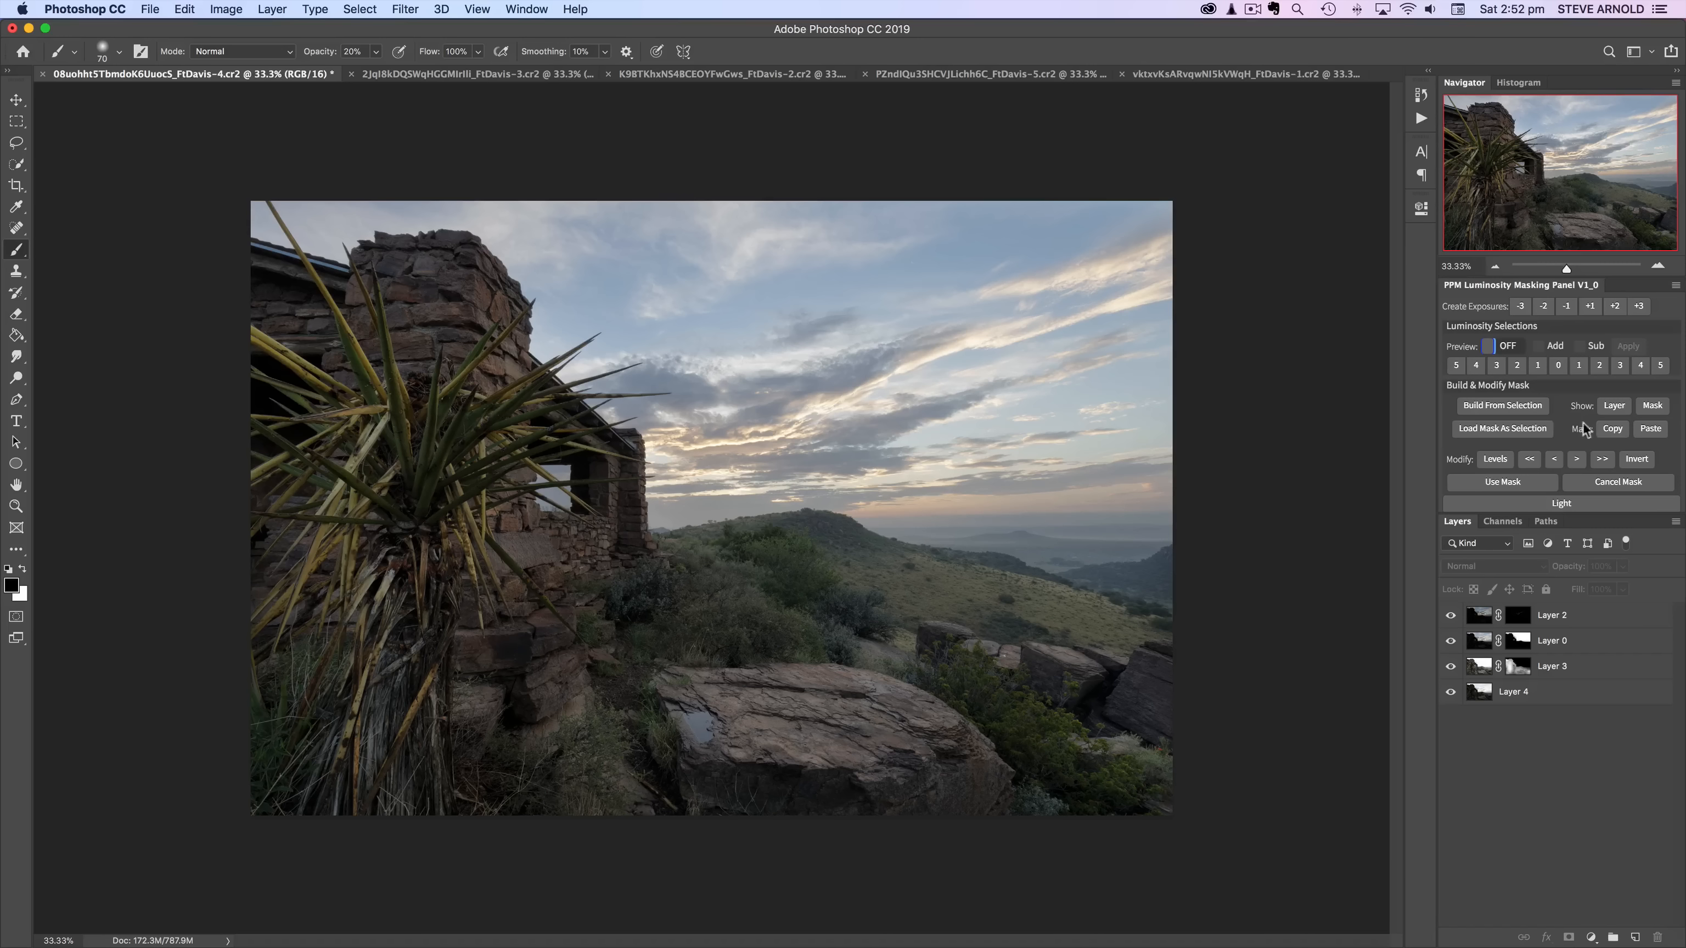
scroll(1587, 429, down, 2)
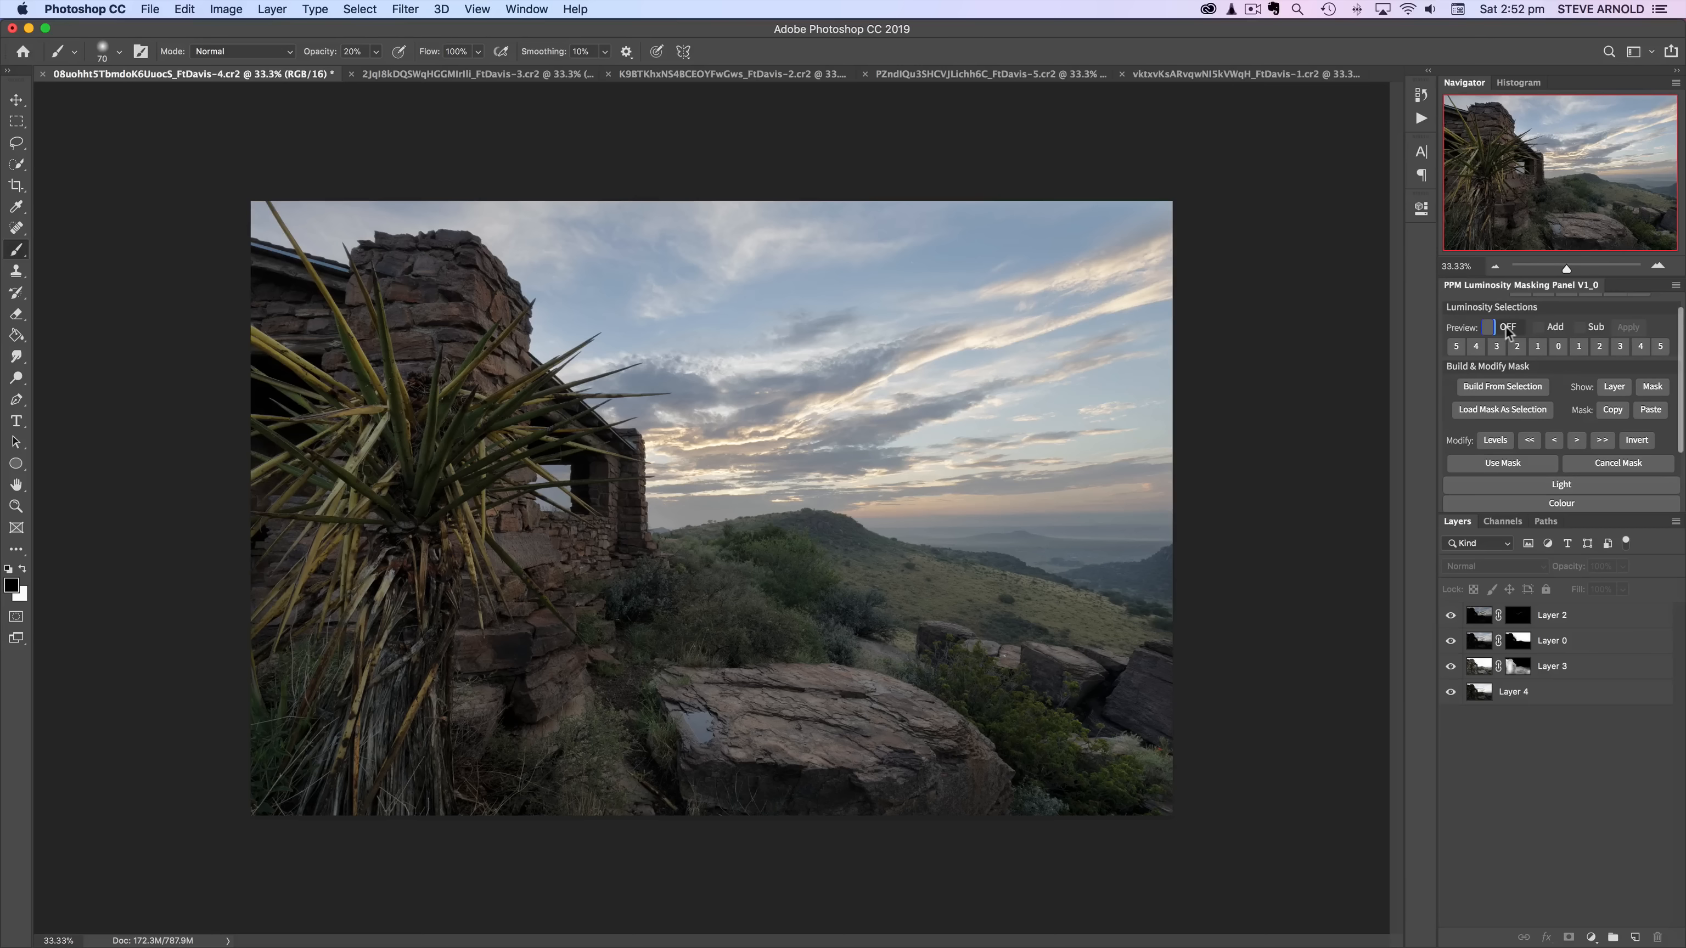
scroll(1508, 332, down, 1)
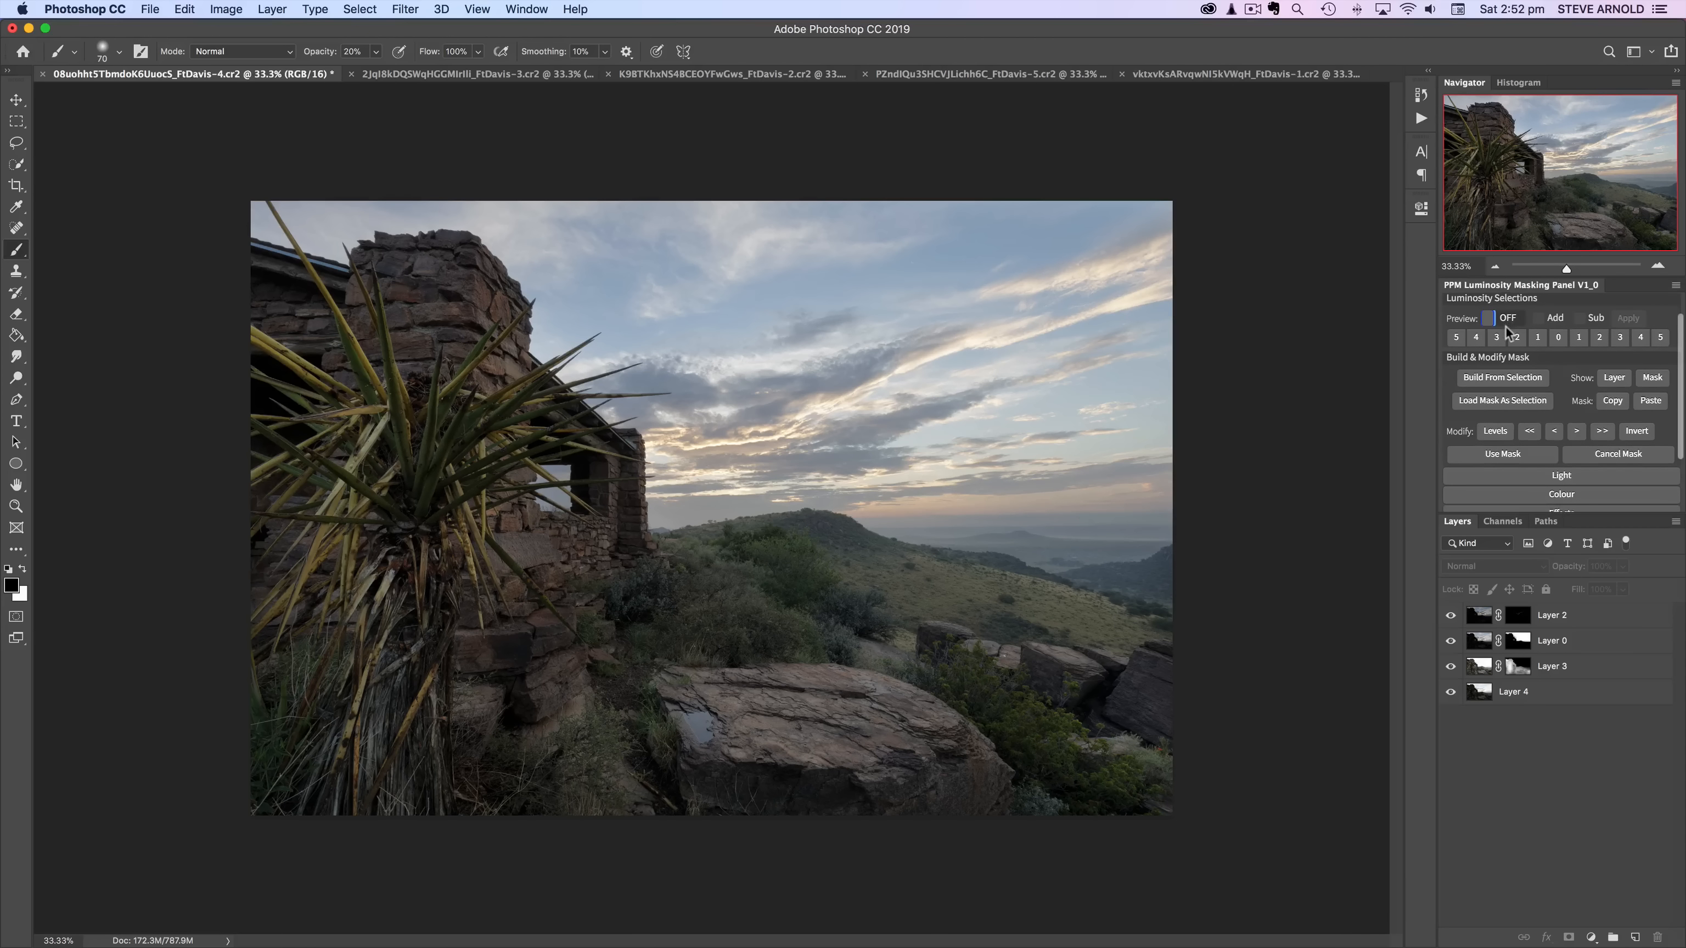
click(1579, 339)
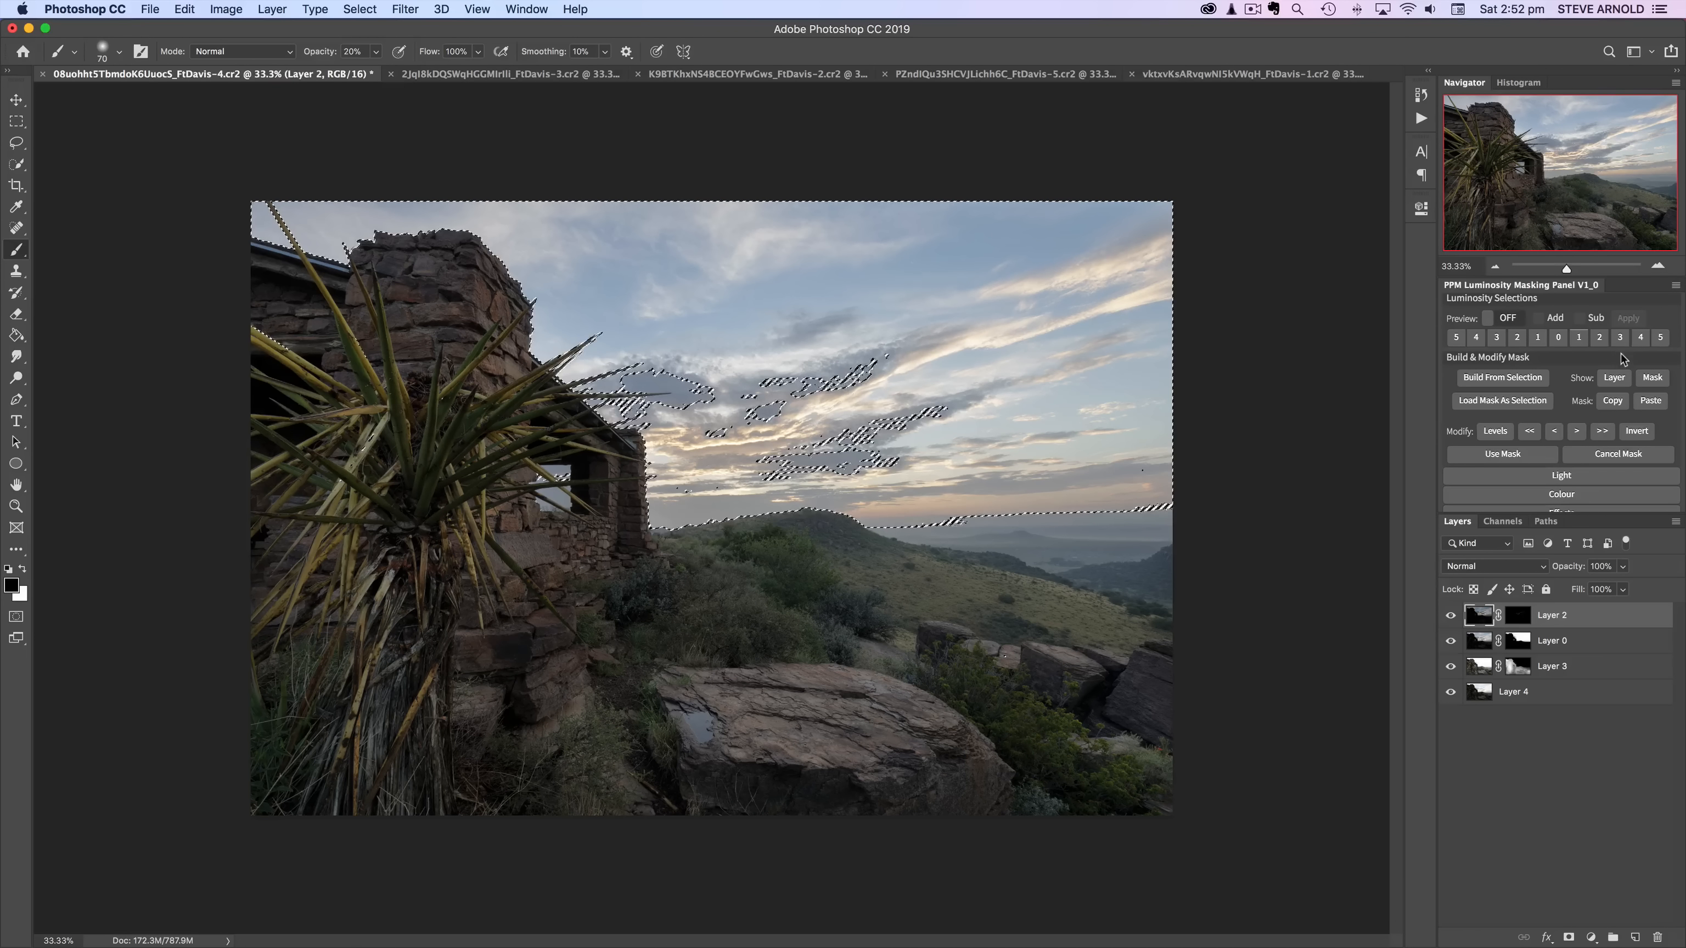
Step: Apply the Warm colour filter to the sky through the active lights 1 selection
scroll(1575, 372, down, 1)
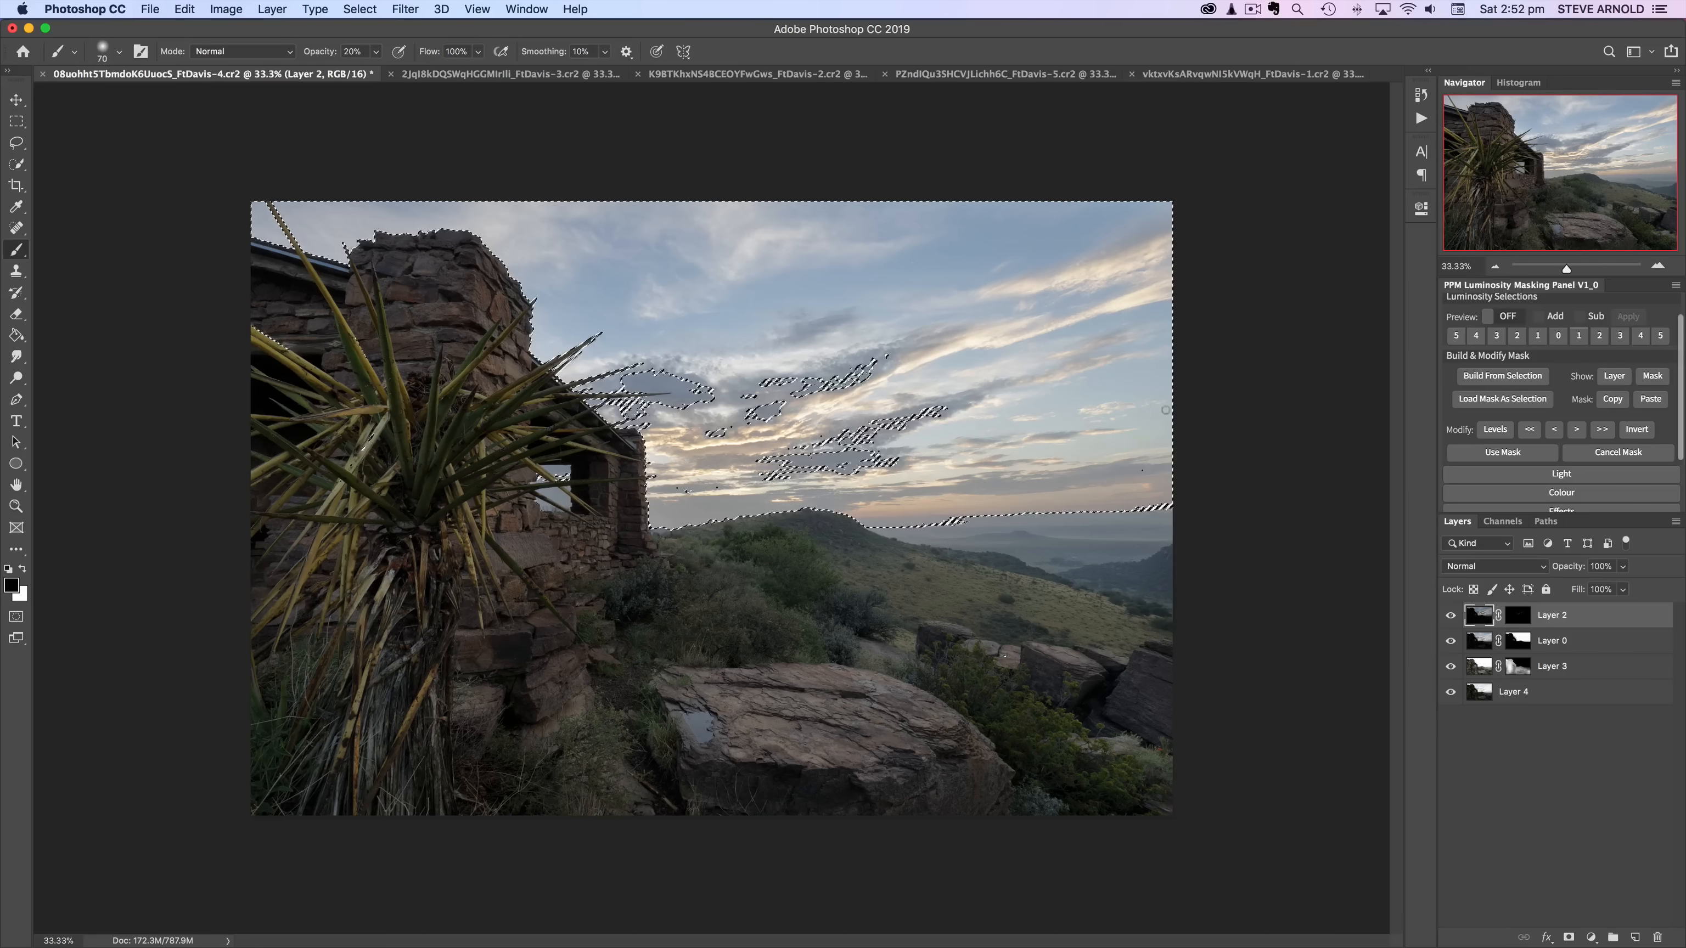
scroll(1596, 400, down, 3)
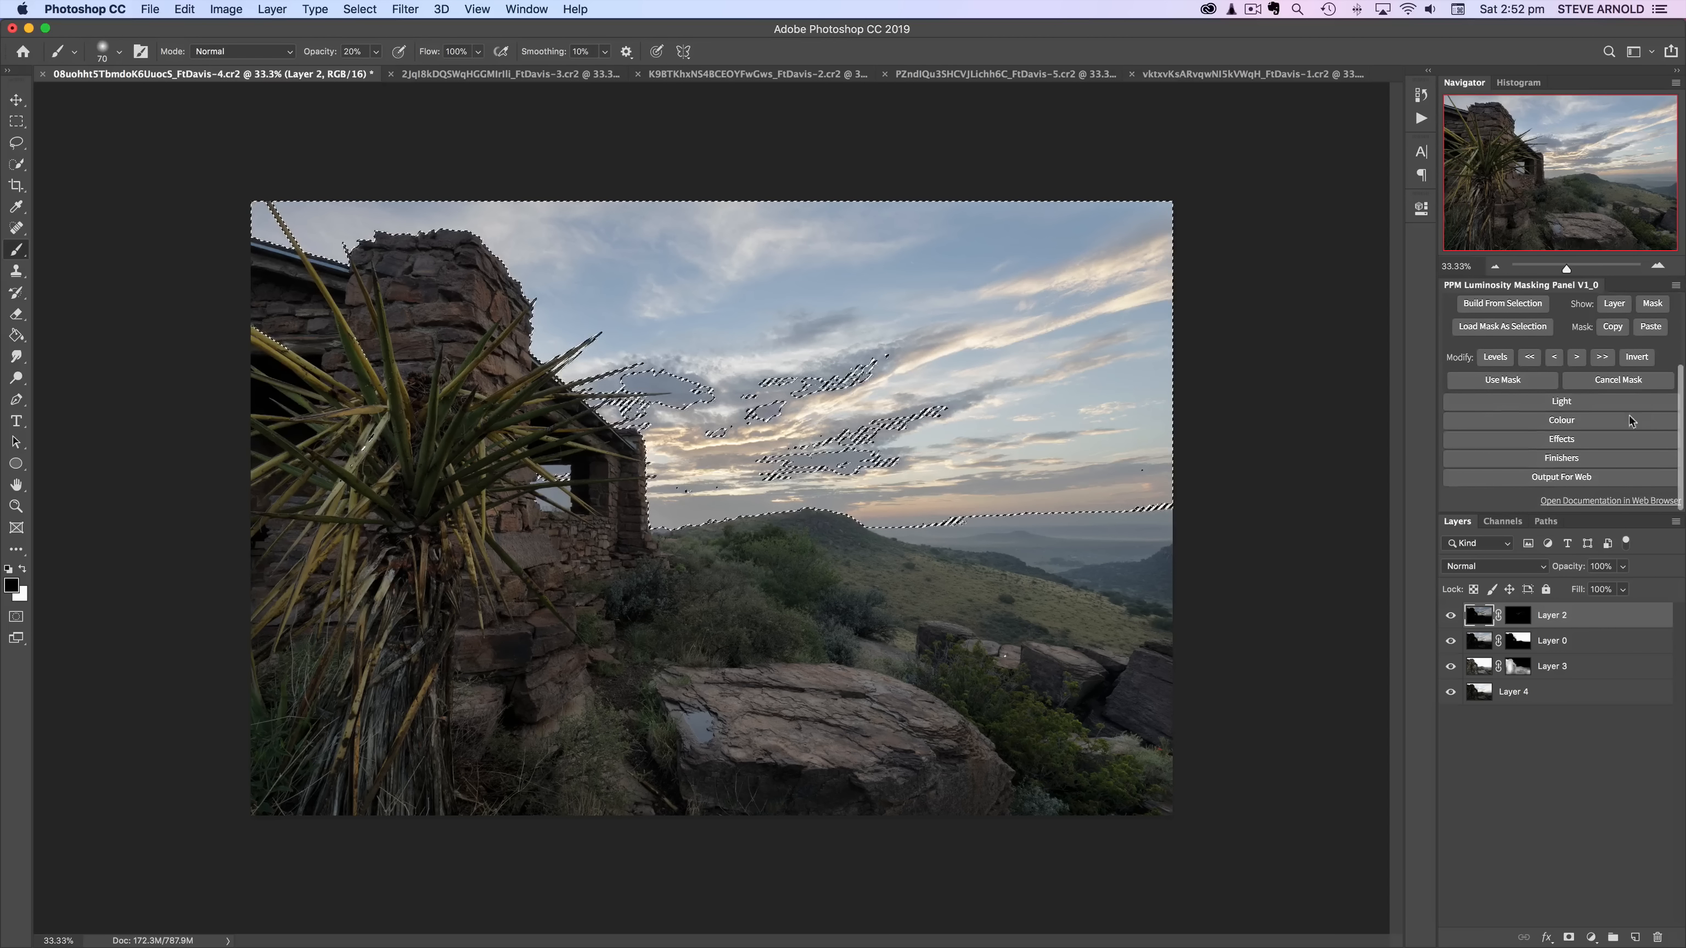
click(1565, 420)
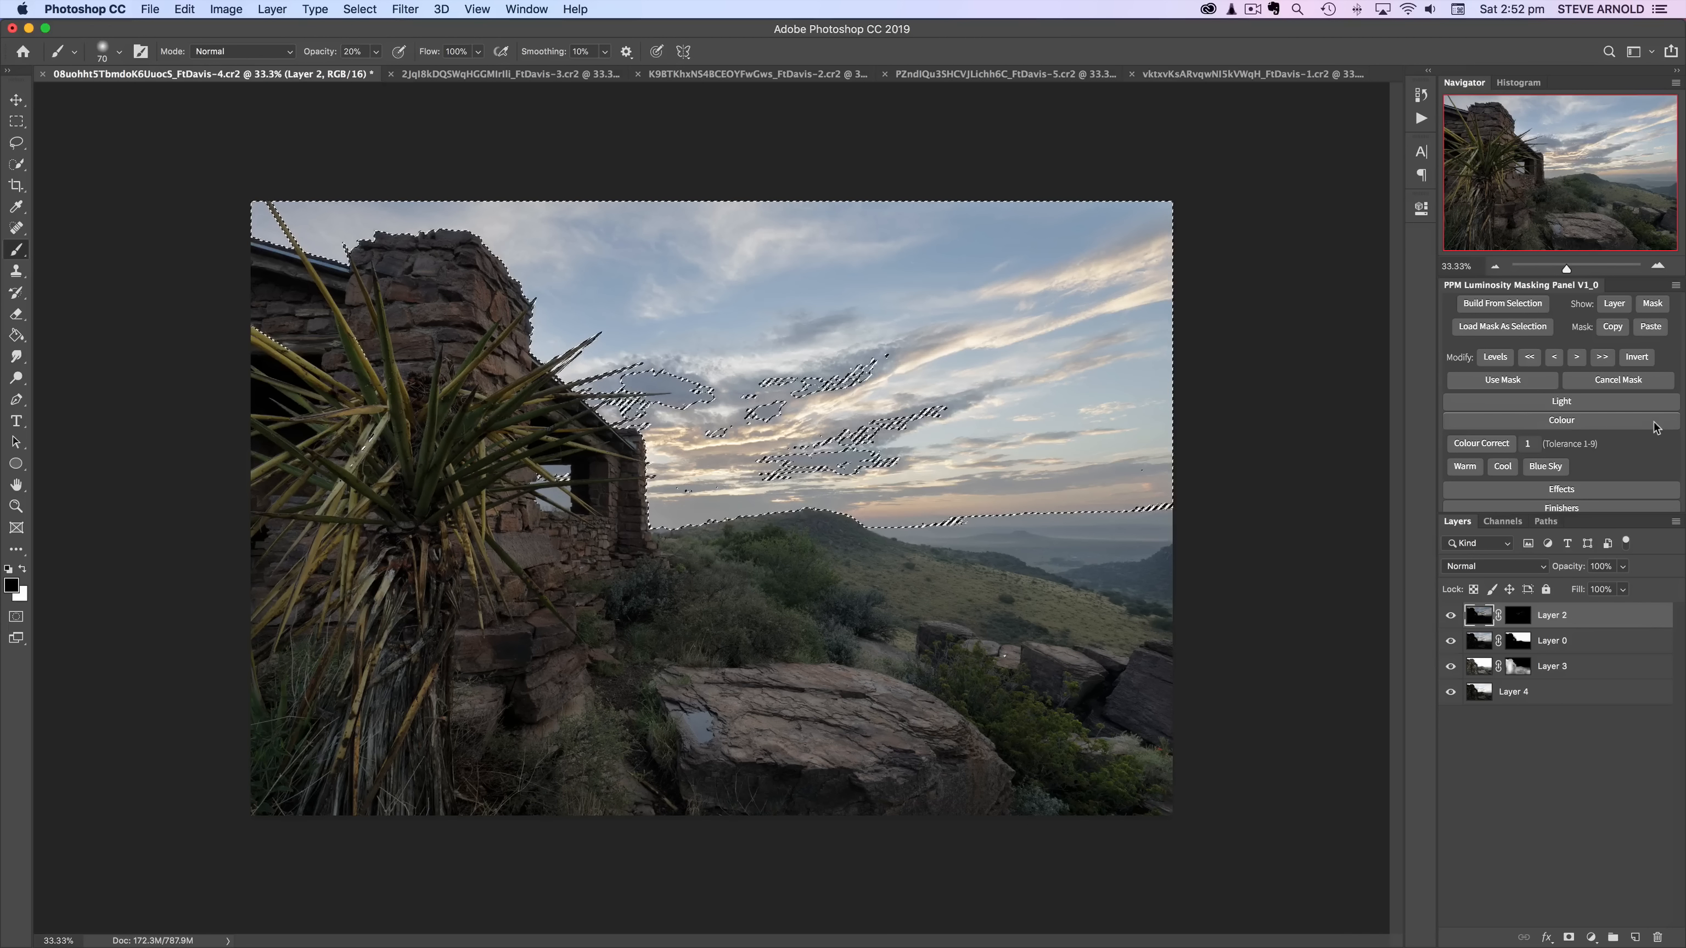
click(1464, 465)
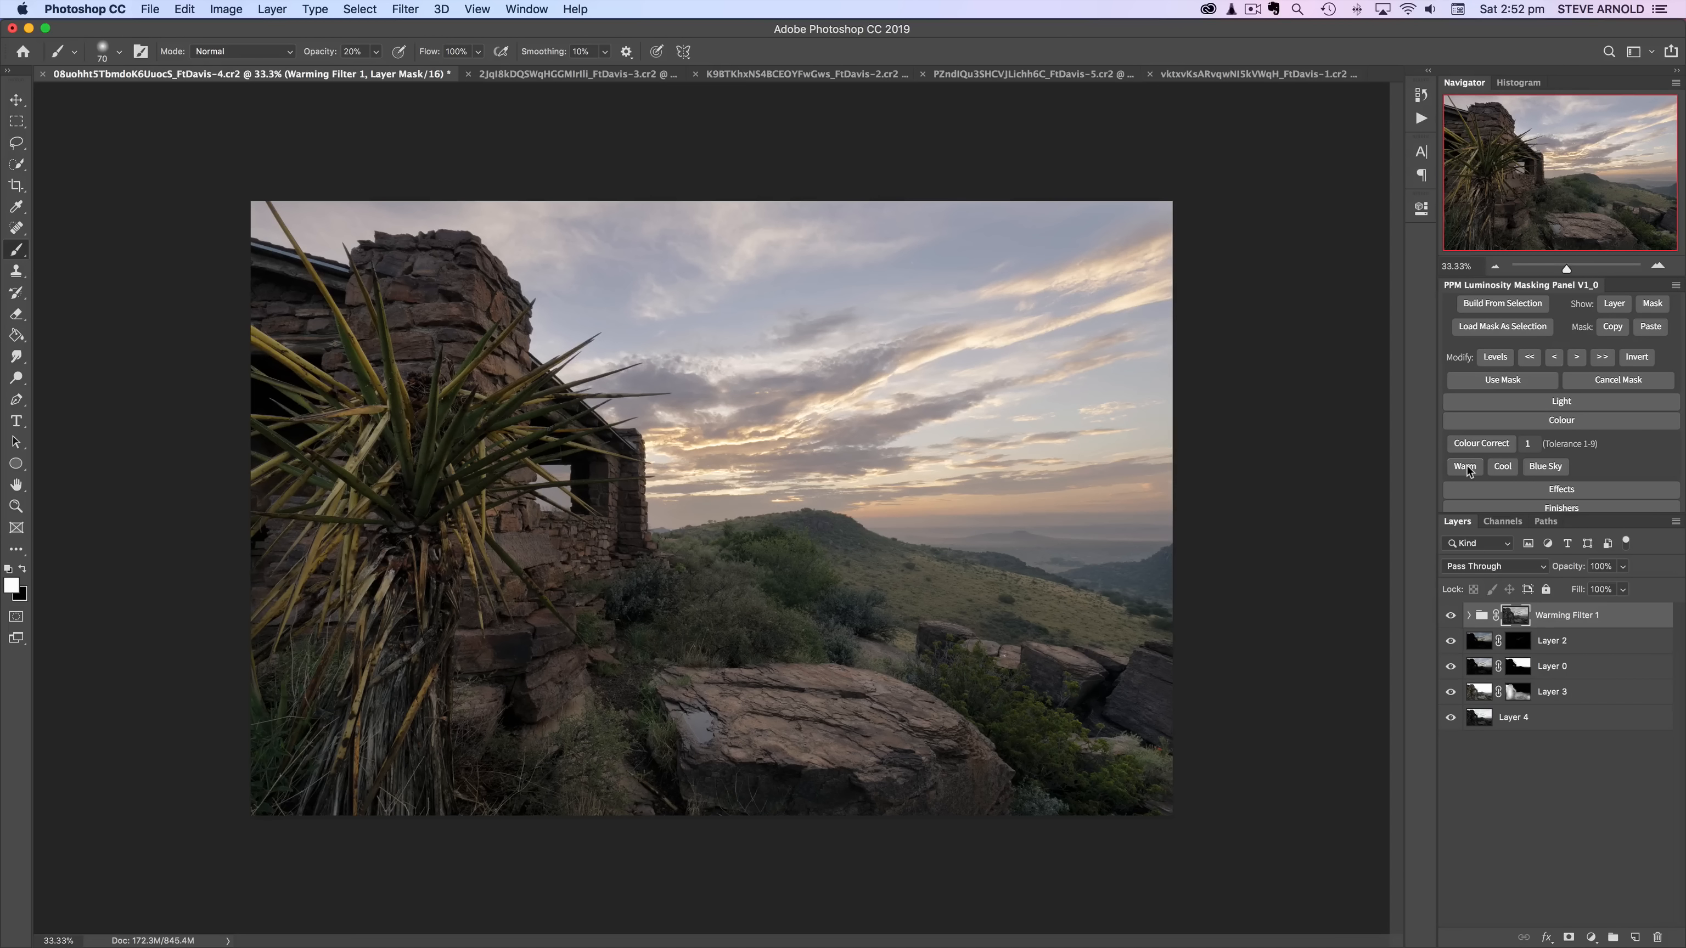
Step: Toggle the Warming Filter 1 group's visibility to compare the sky colour, leaving it shown and no layer selected
click(1451, 616)
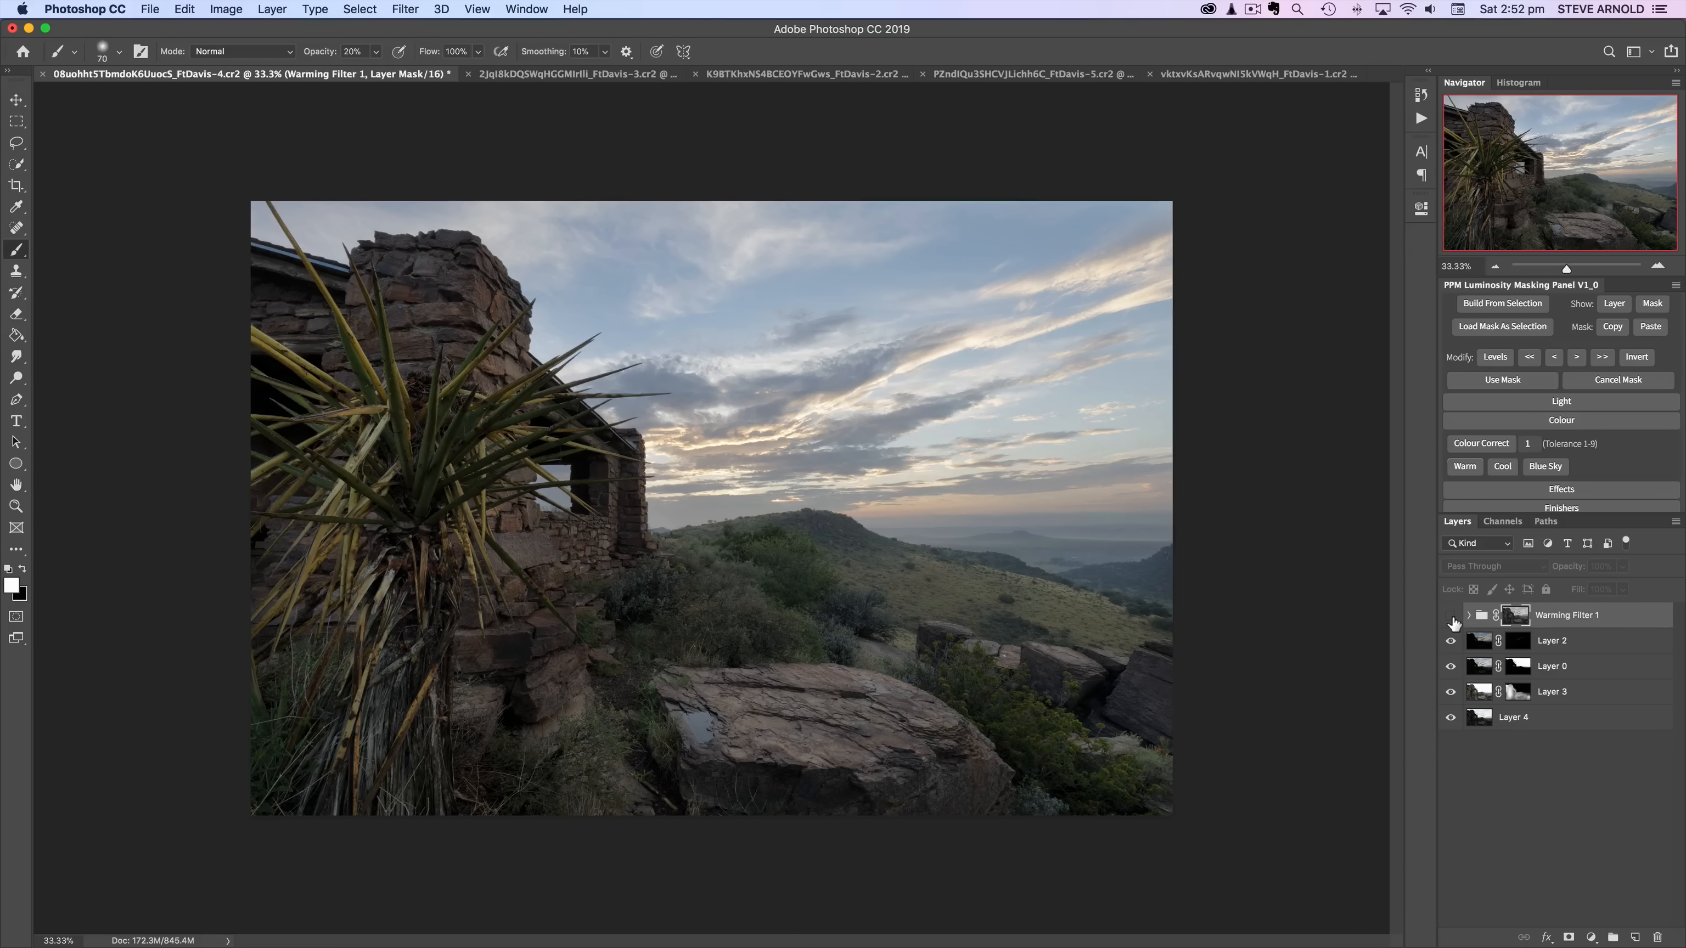
click(1451, 617)
click(1451, 618)
click(1451, 618)
click(1451, 618)
click(1450, 617)
click(1451, 617)
click(1451, 618)
click(1451, 617)
click(1451, 618)
click(1489, 772)
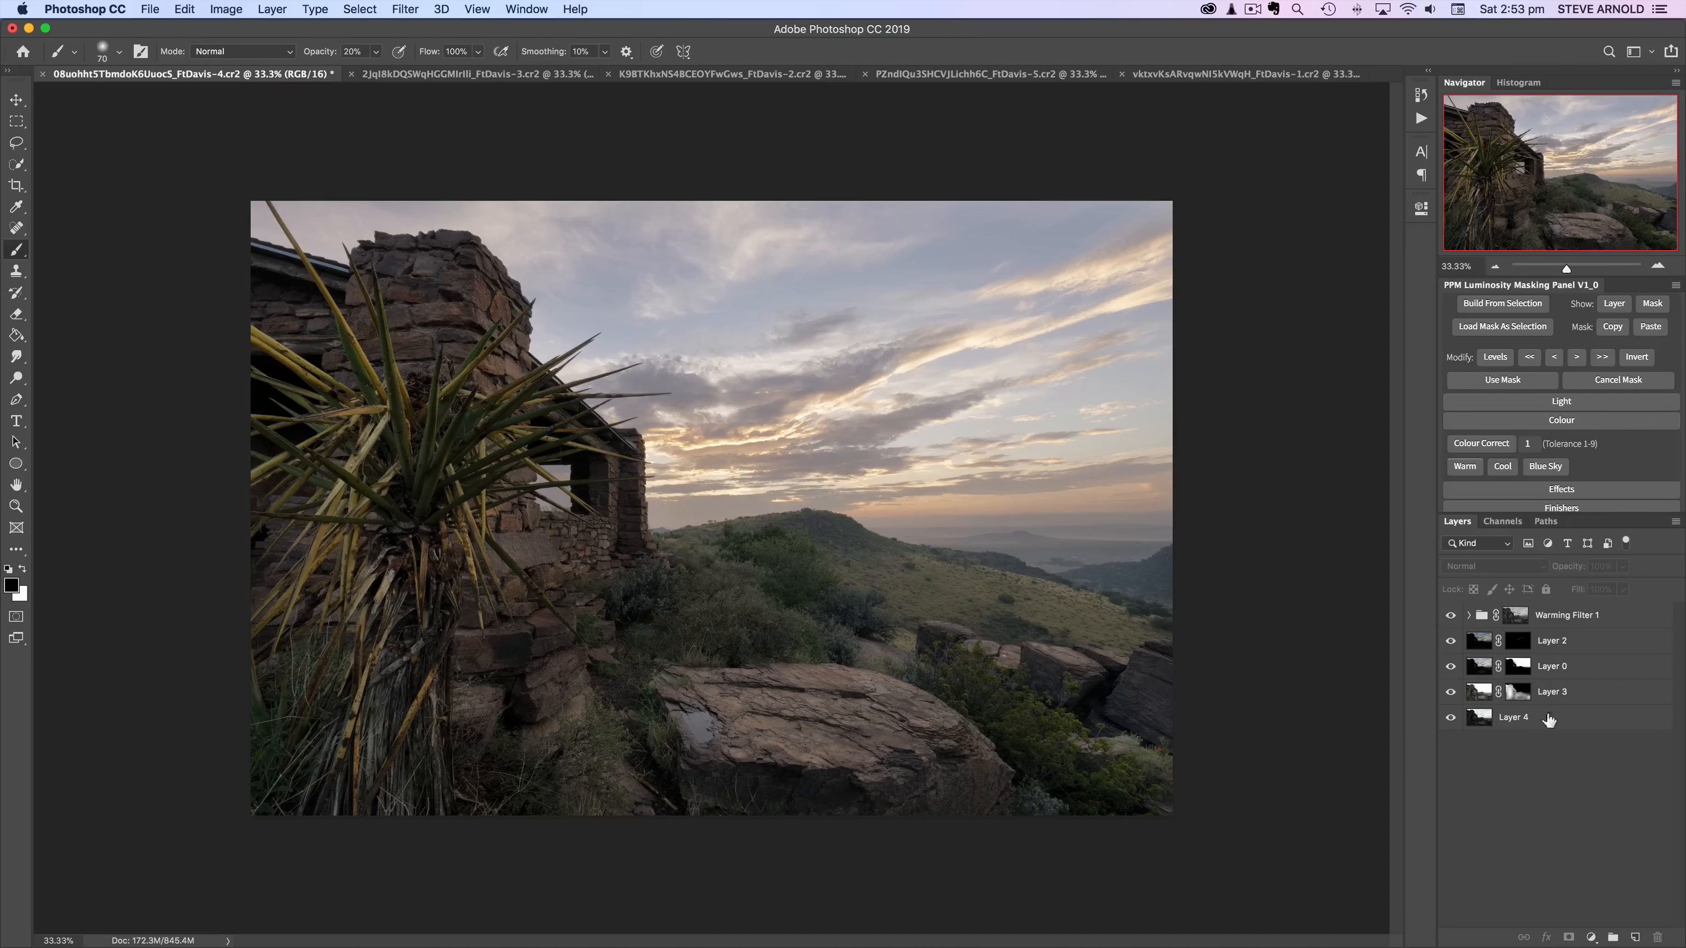
Step: Add the Levels 1 contrast adjustment layer above the Warming Filter 1 group
scroll(1586, 435, down, 1)
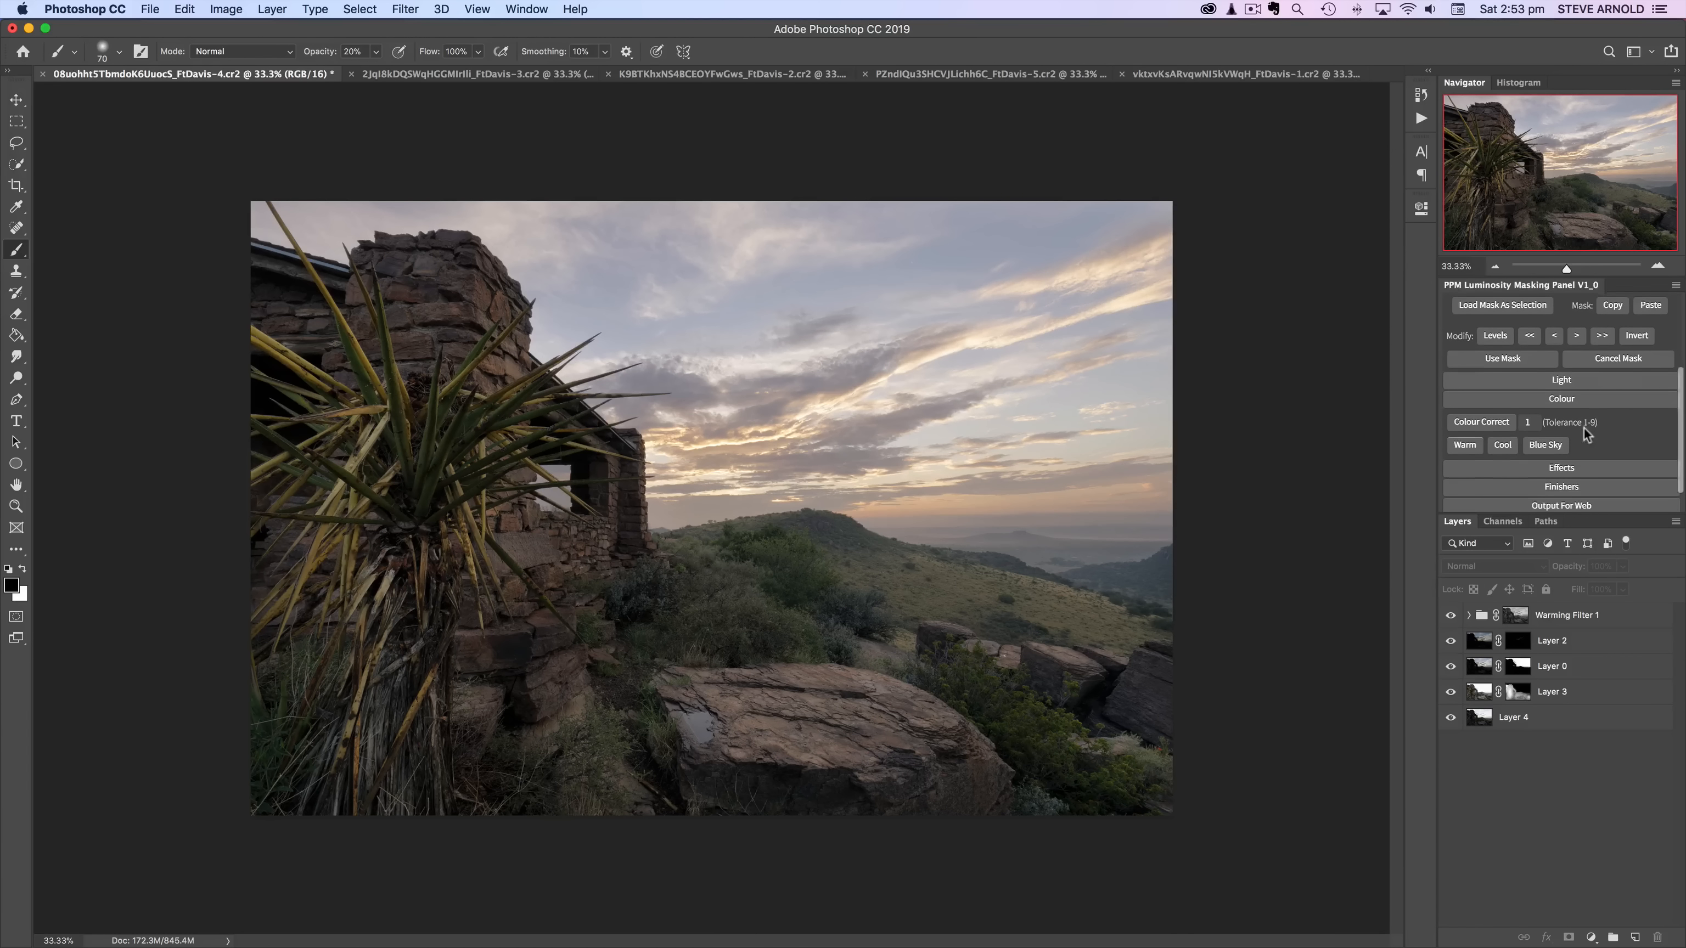
scroll(1579, 401, up, 4)
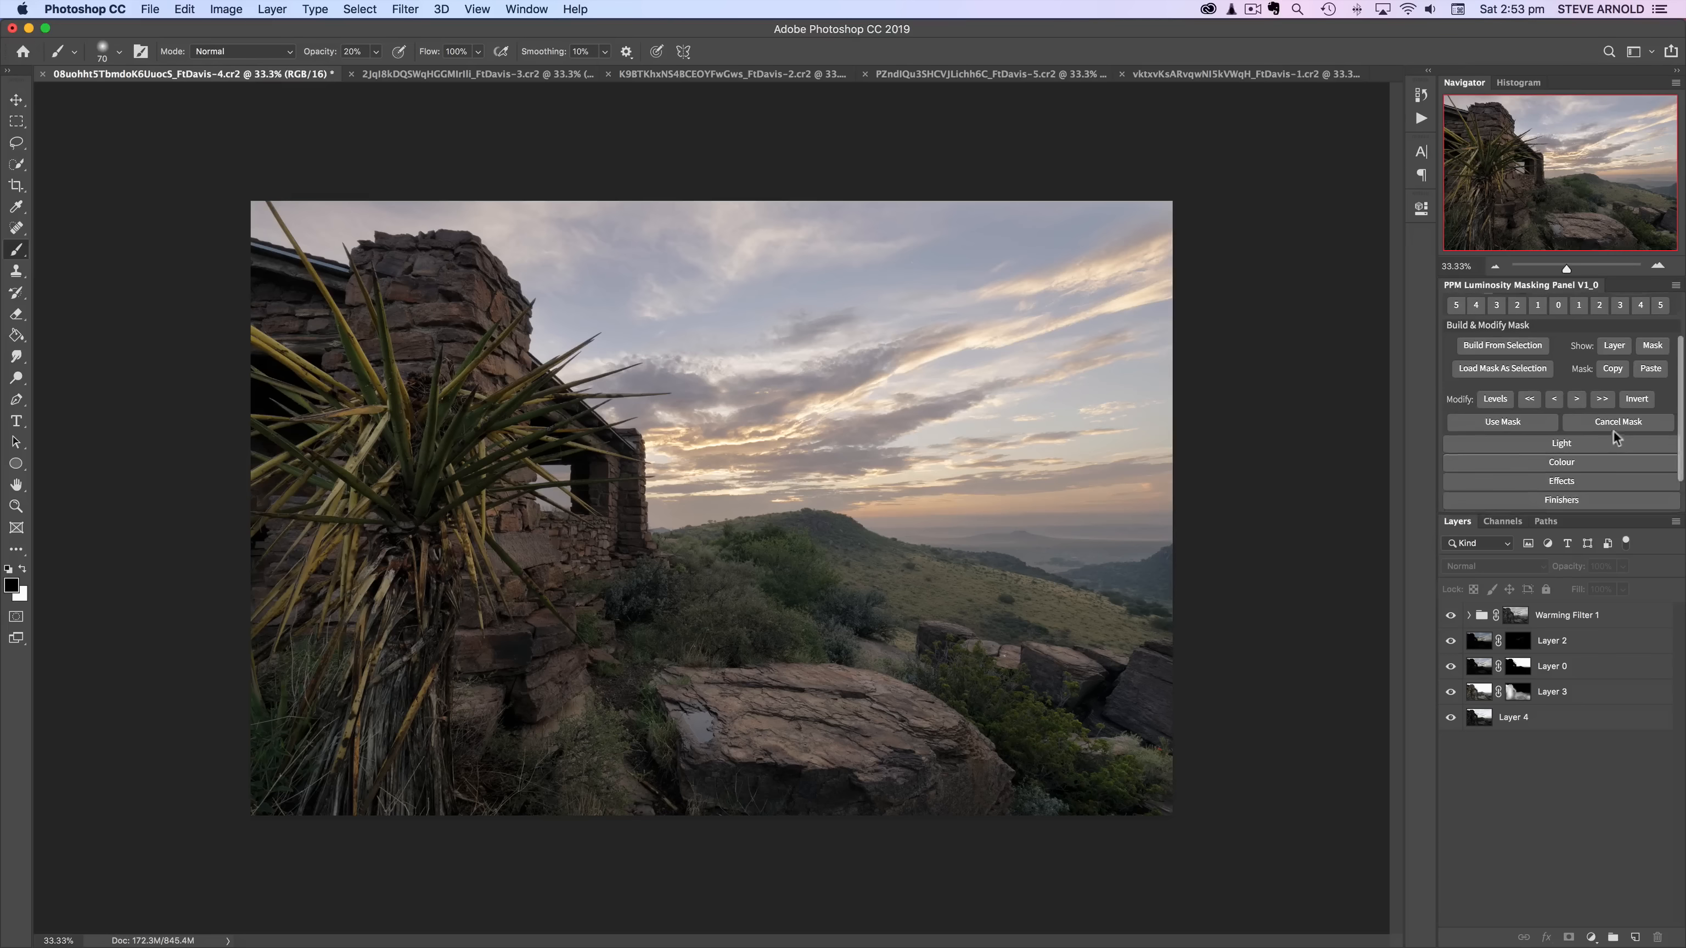
click(1532, 470)
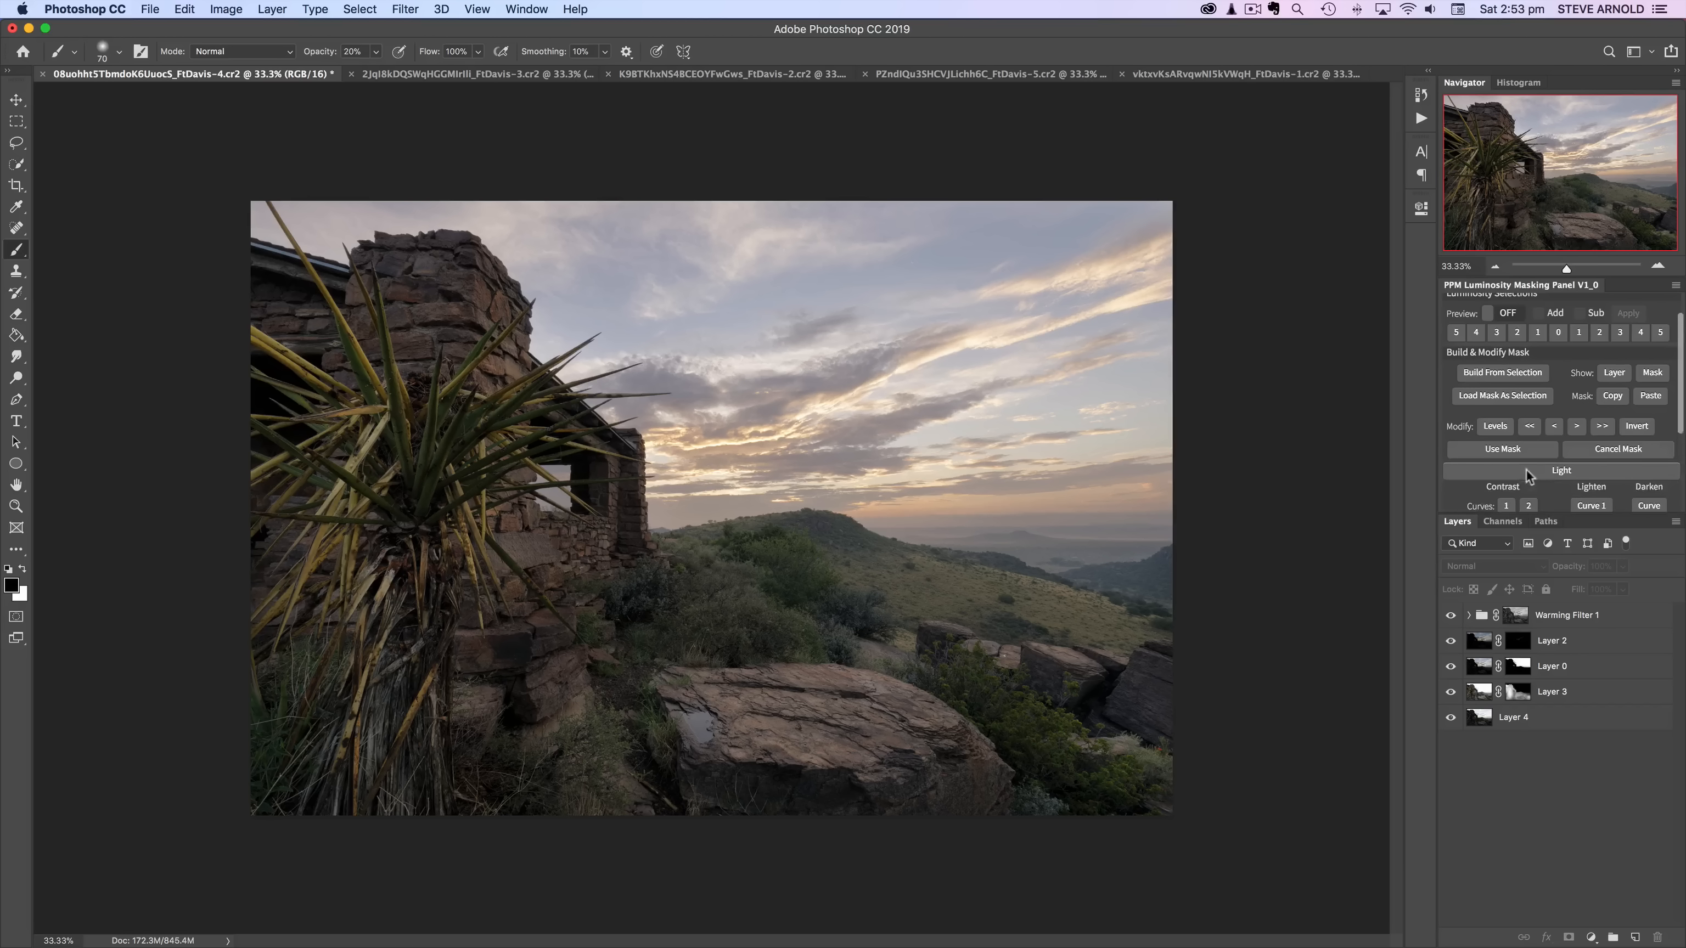
scroll(1575, 413, down, 3)
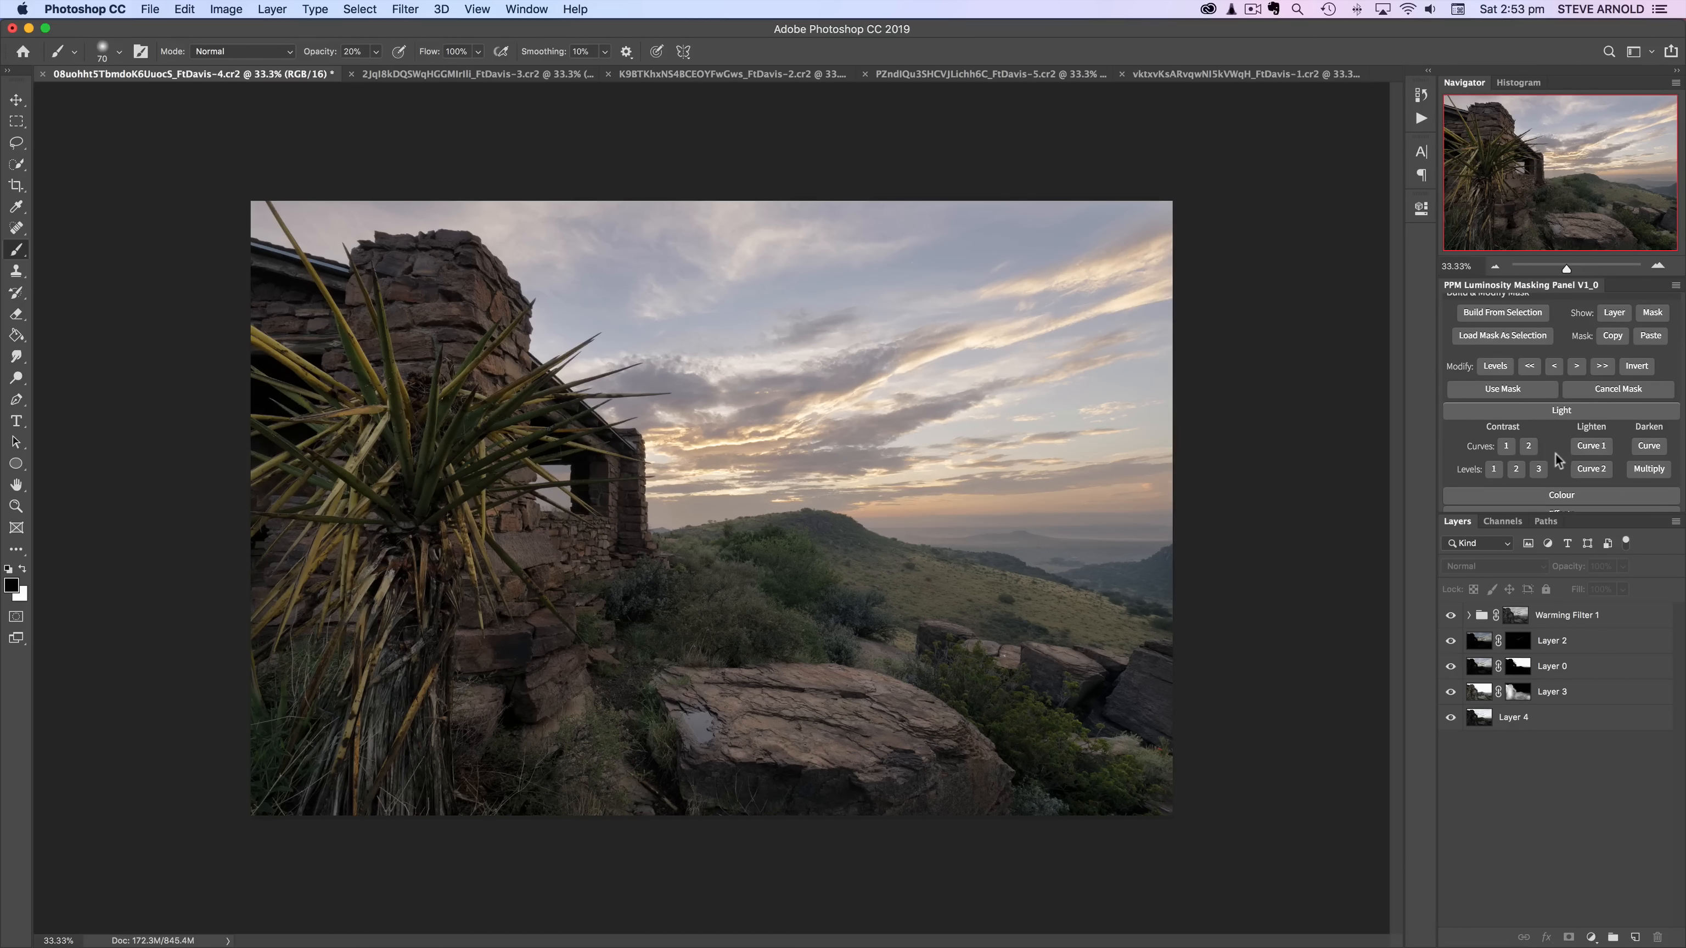
scroll(1560, 458, down, 2)
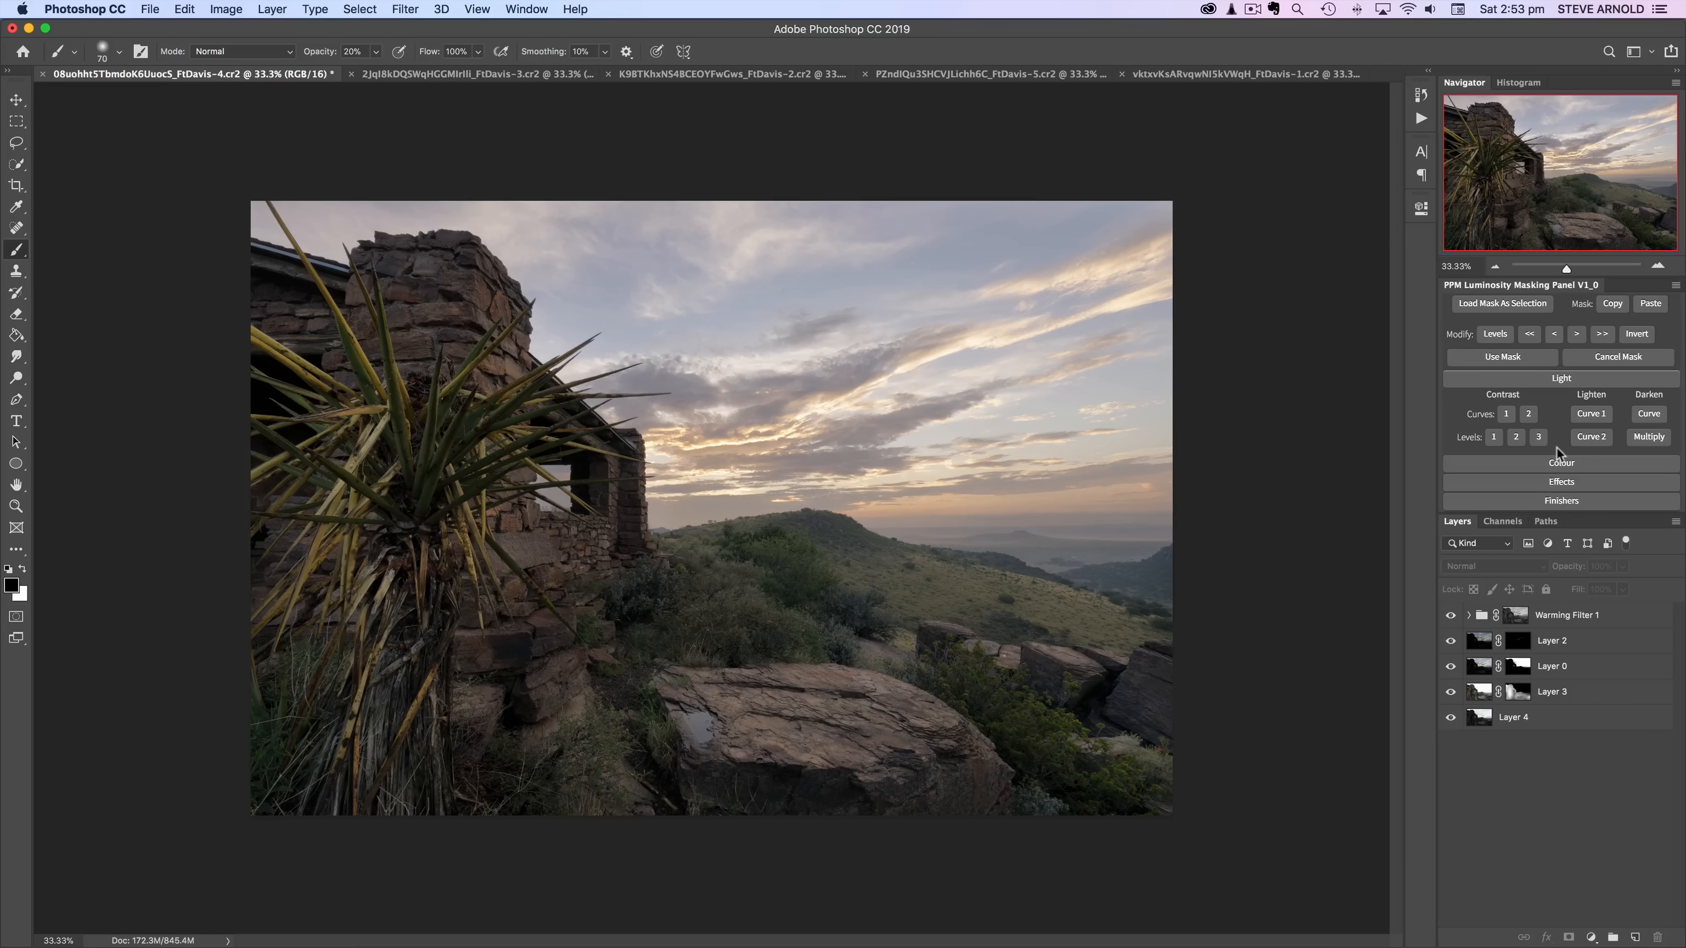
click(1592, 937)
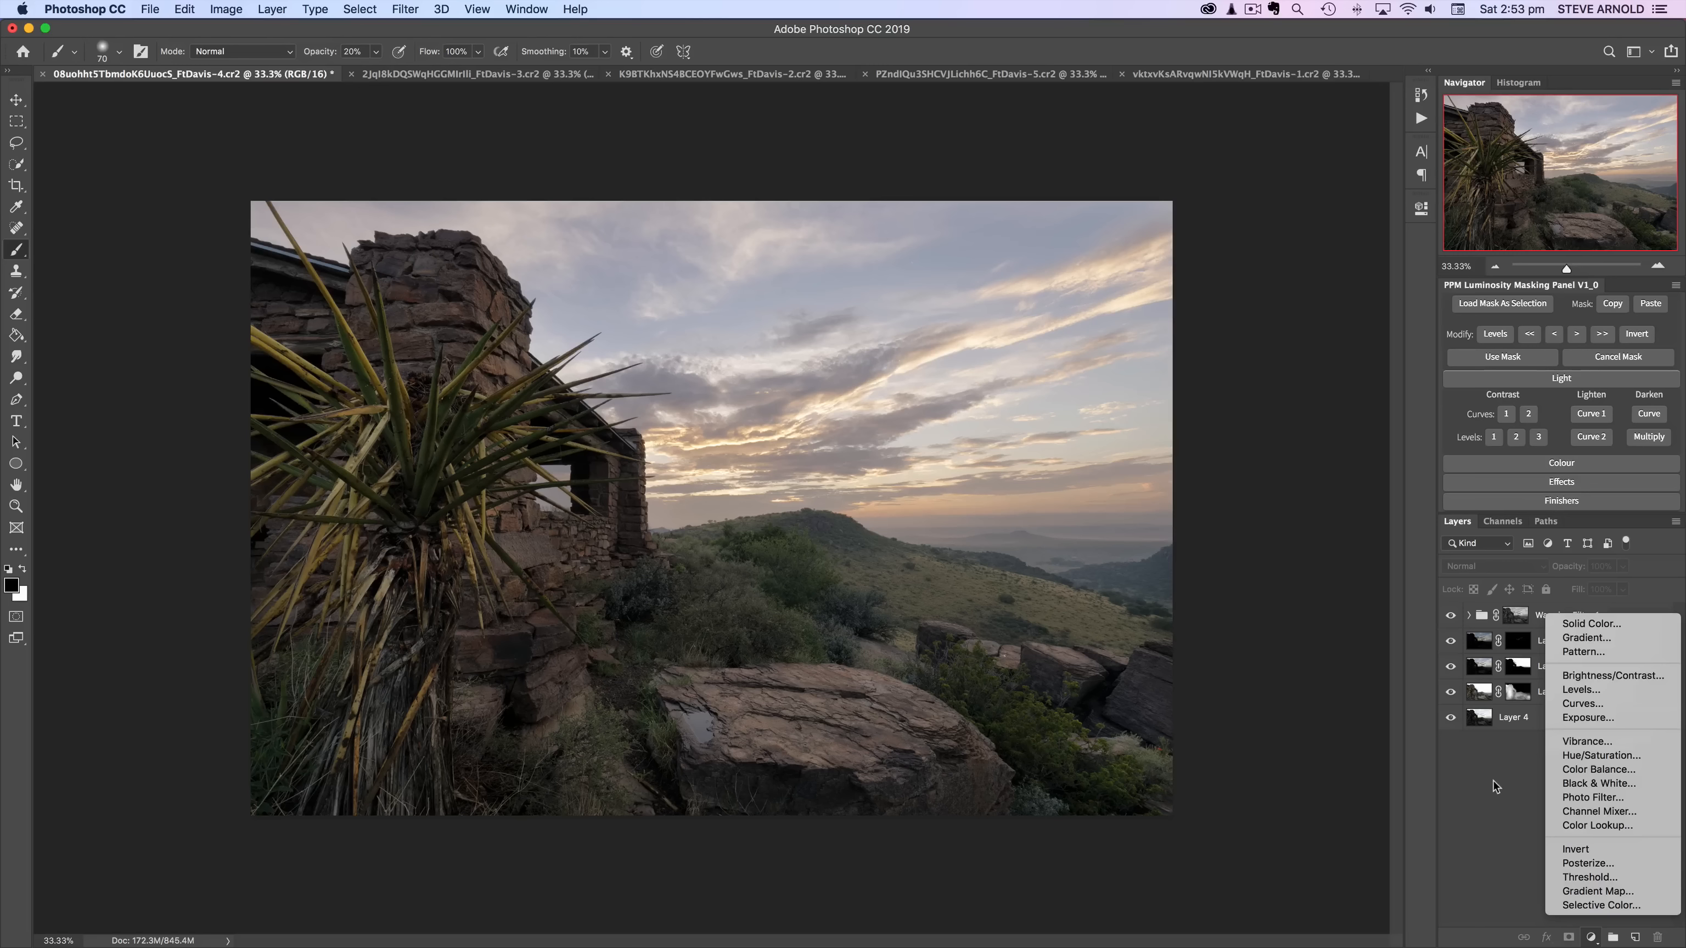
click(1509, 709)
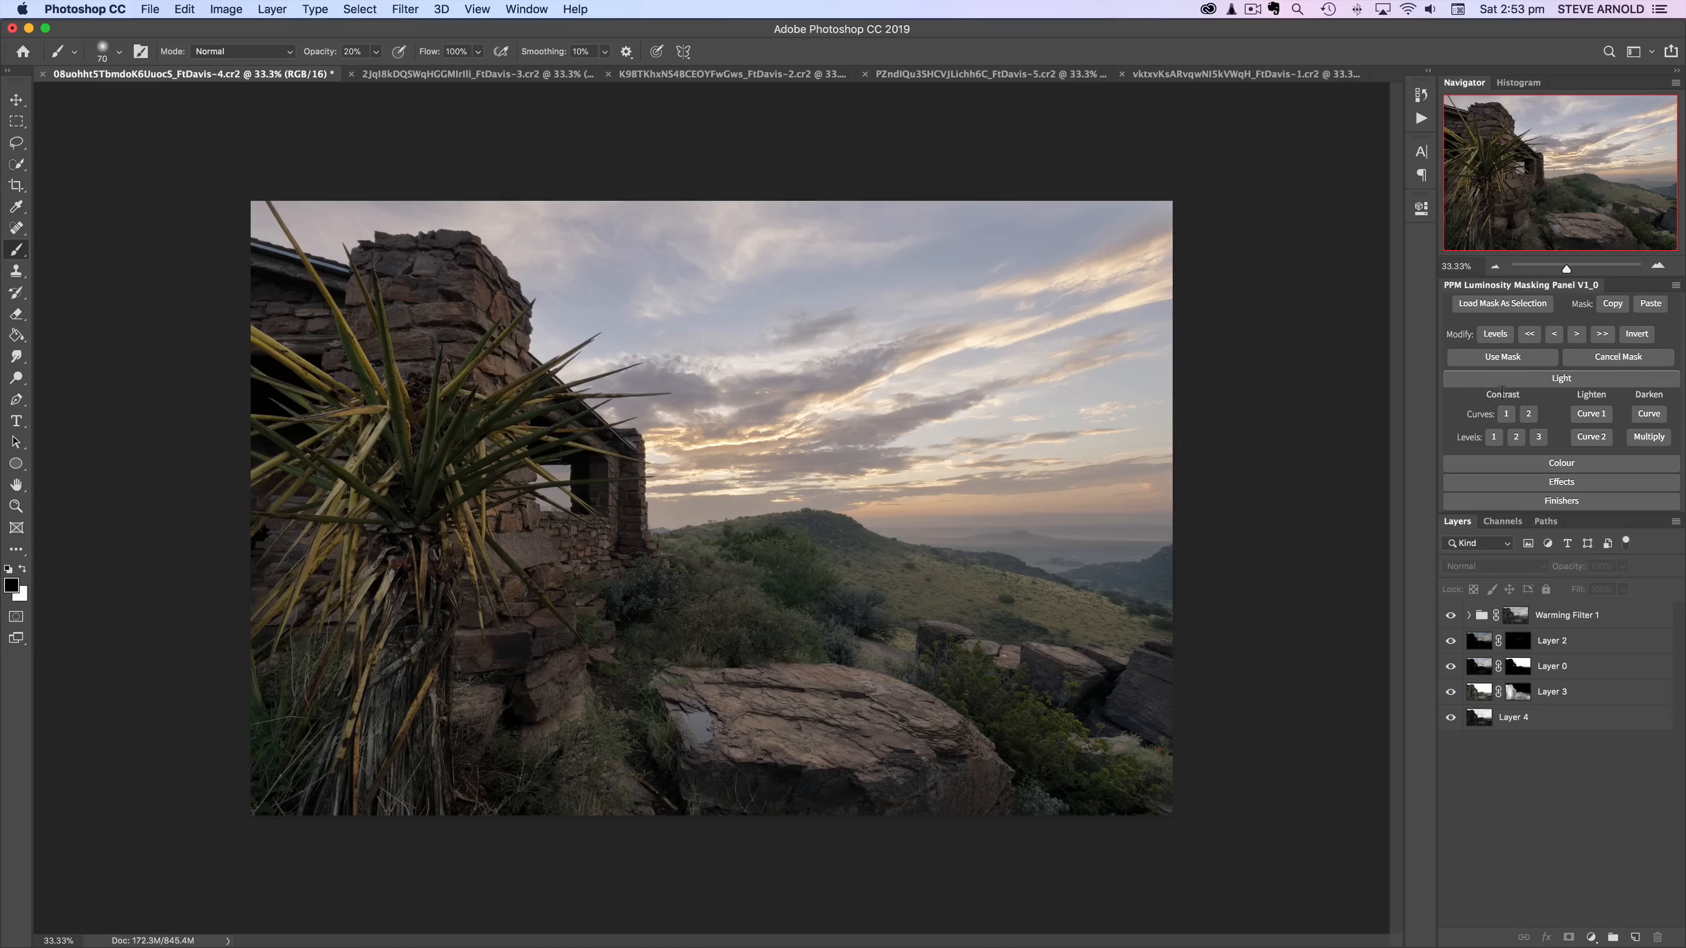
click(1493, 438)
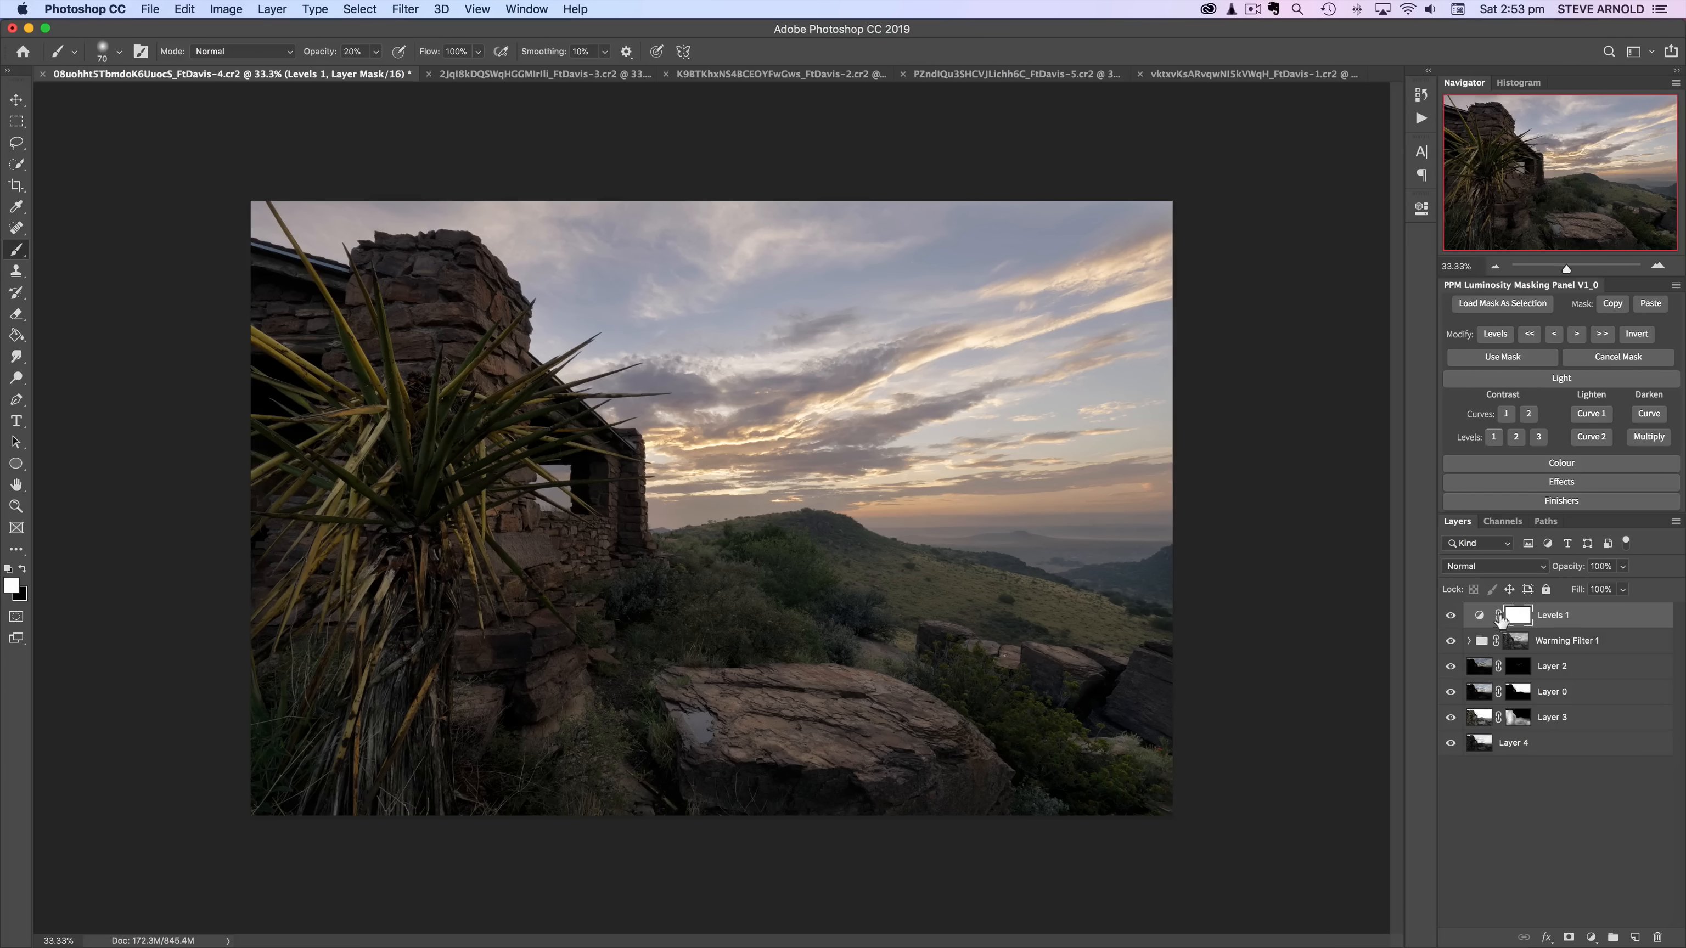
Step: Compare the Levels 1 adjustment on and off, and set its input highlights to 189 and midtones to 0.76
double_click(1479, 616)
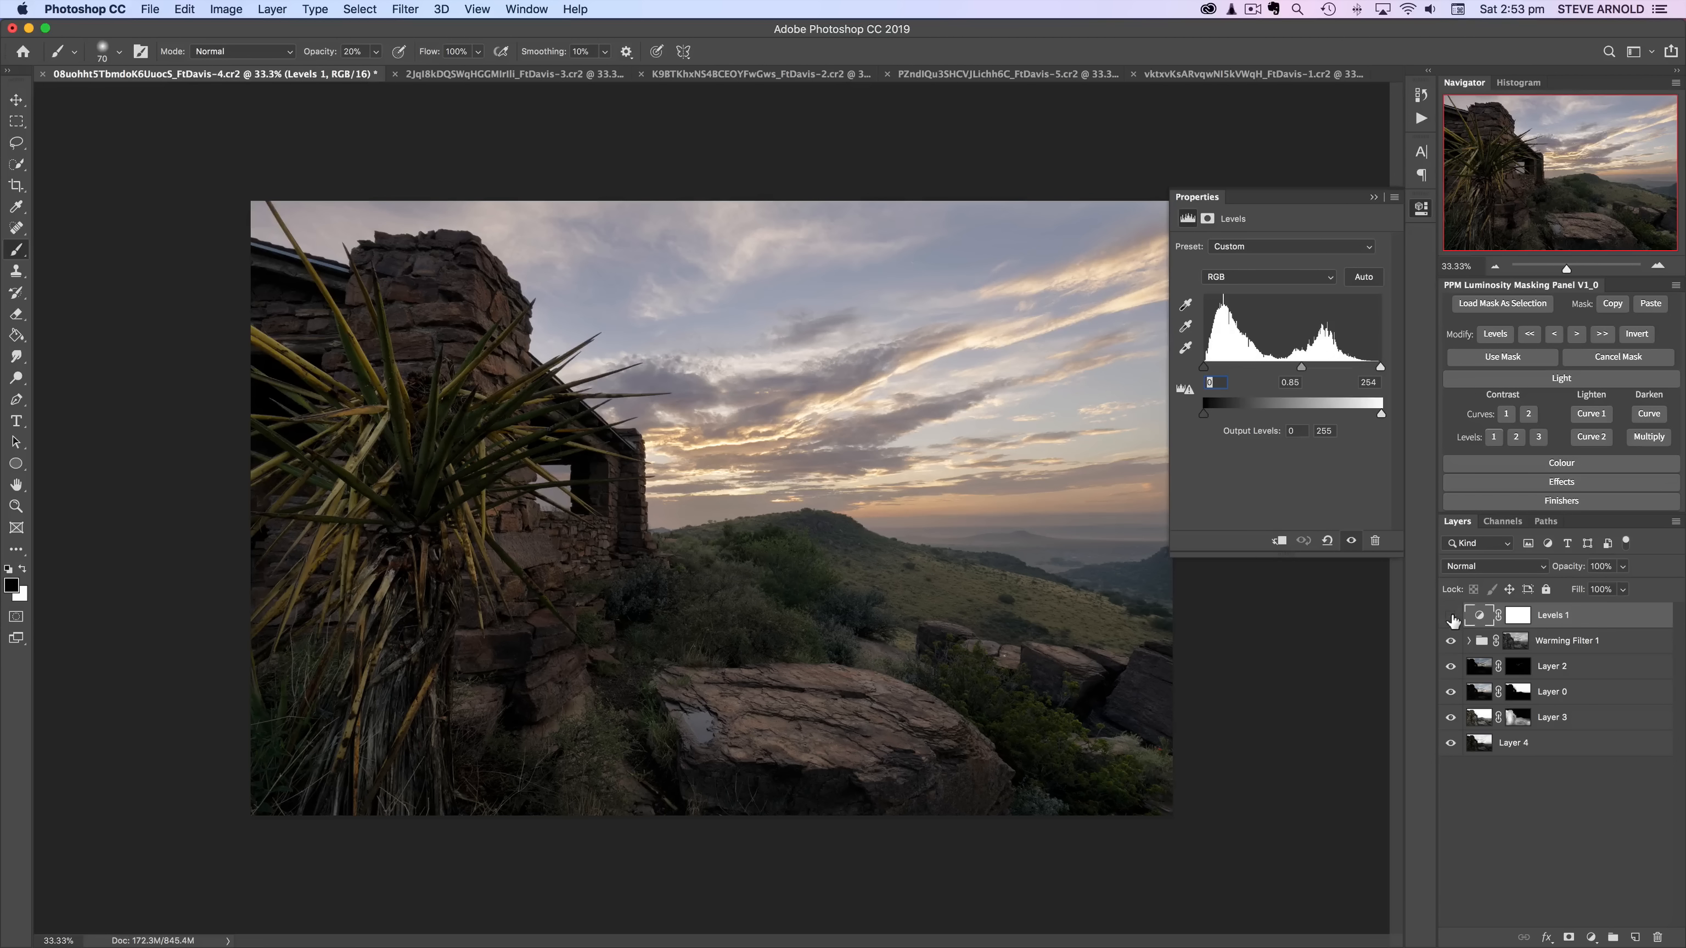
click(1451, 616)
click(1451, 617)
click(1450, 617)
click(1451, 617)
drag(1379, 371, 1281, 367)
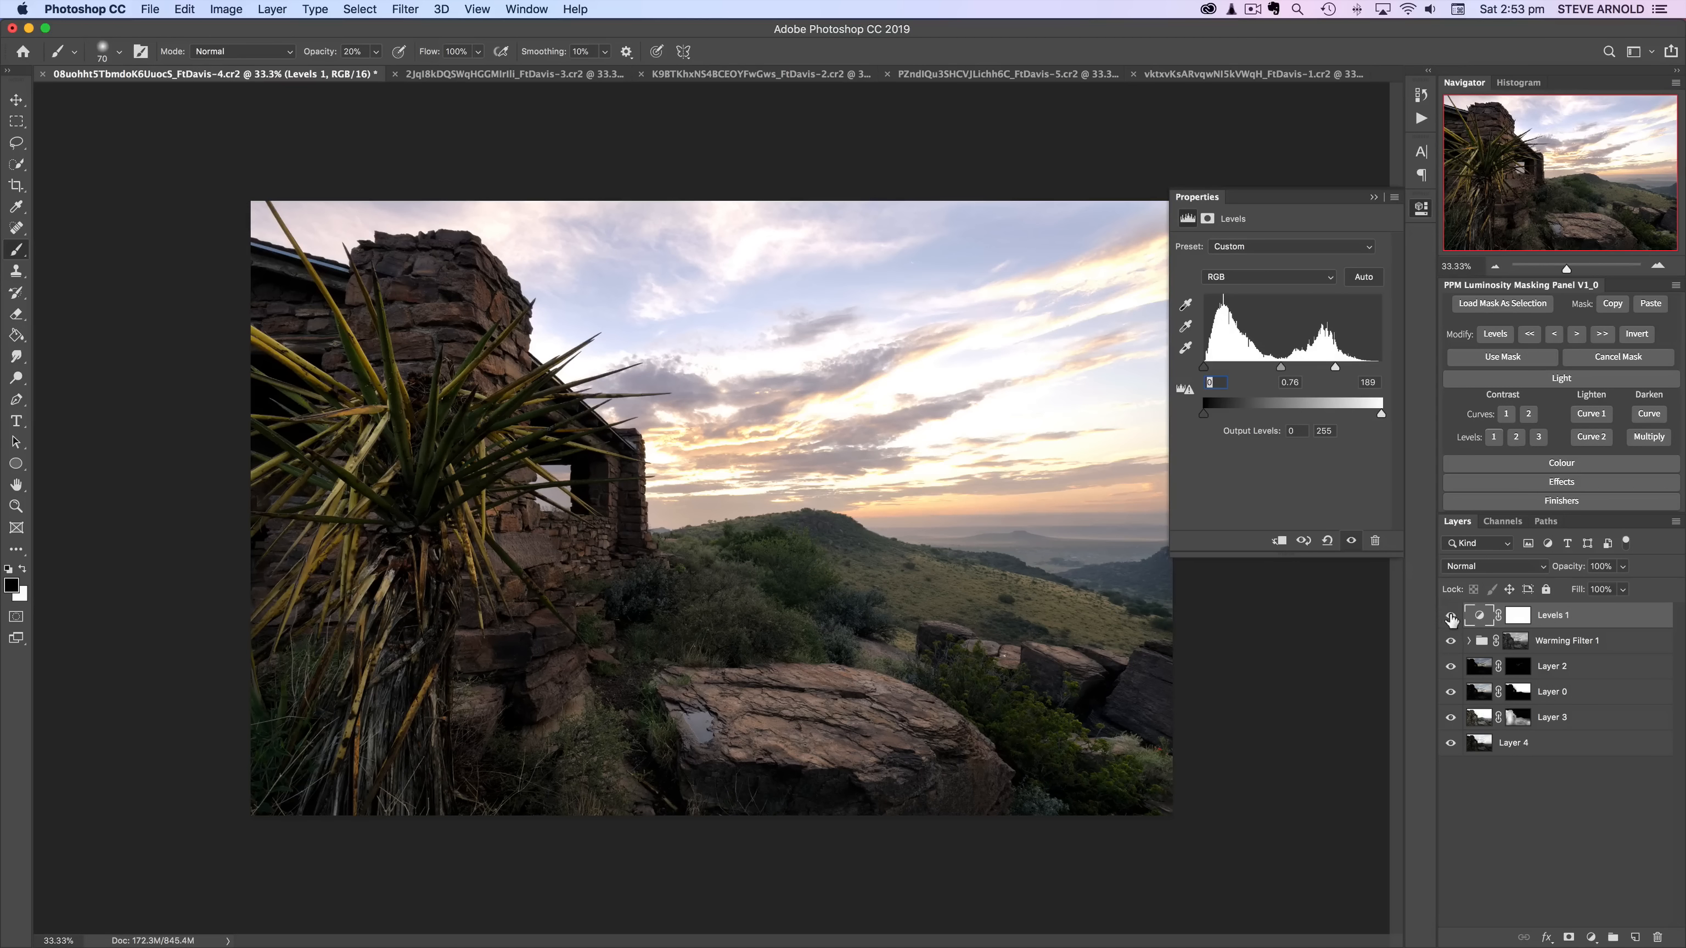
Step: Toggle the Levels 1 layer's visibility to compare image brightness and contrast, leave it shown, and close its properties
click(1451, 615)
click(1451, 615)
click(1450, 616)
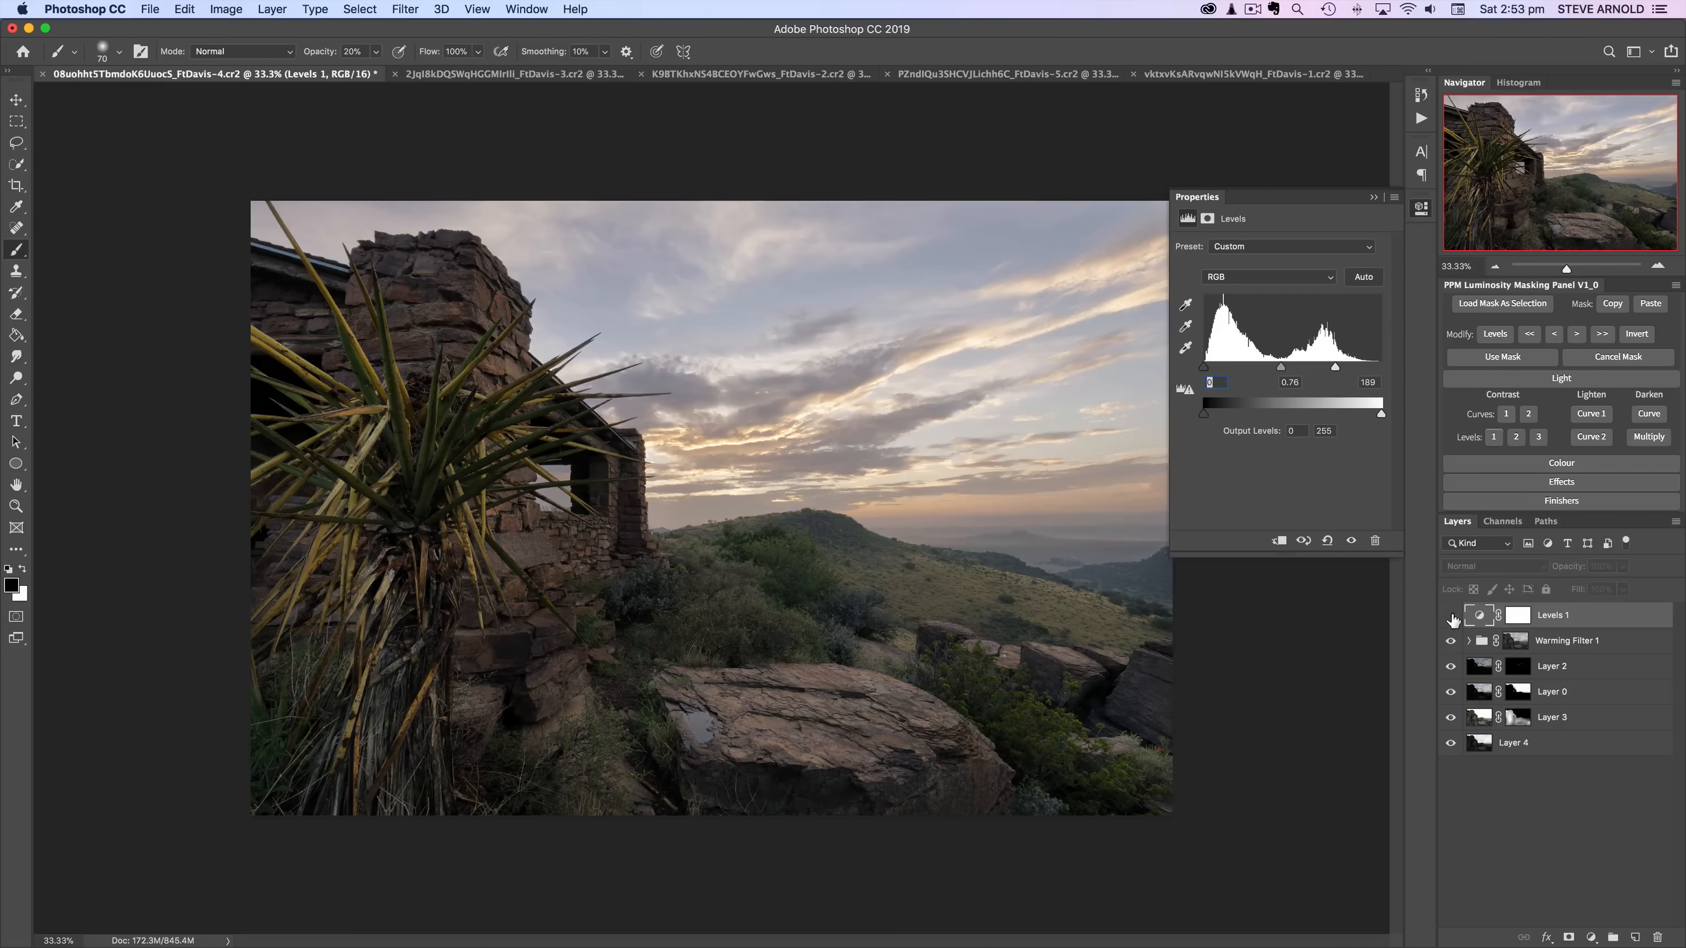
click(1450, 616)
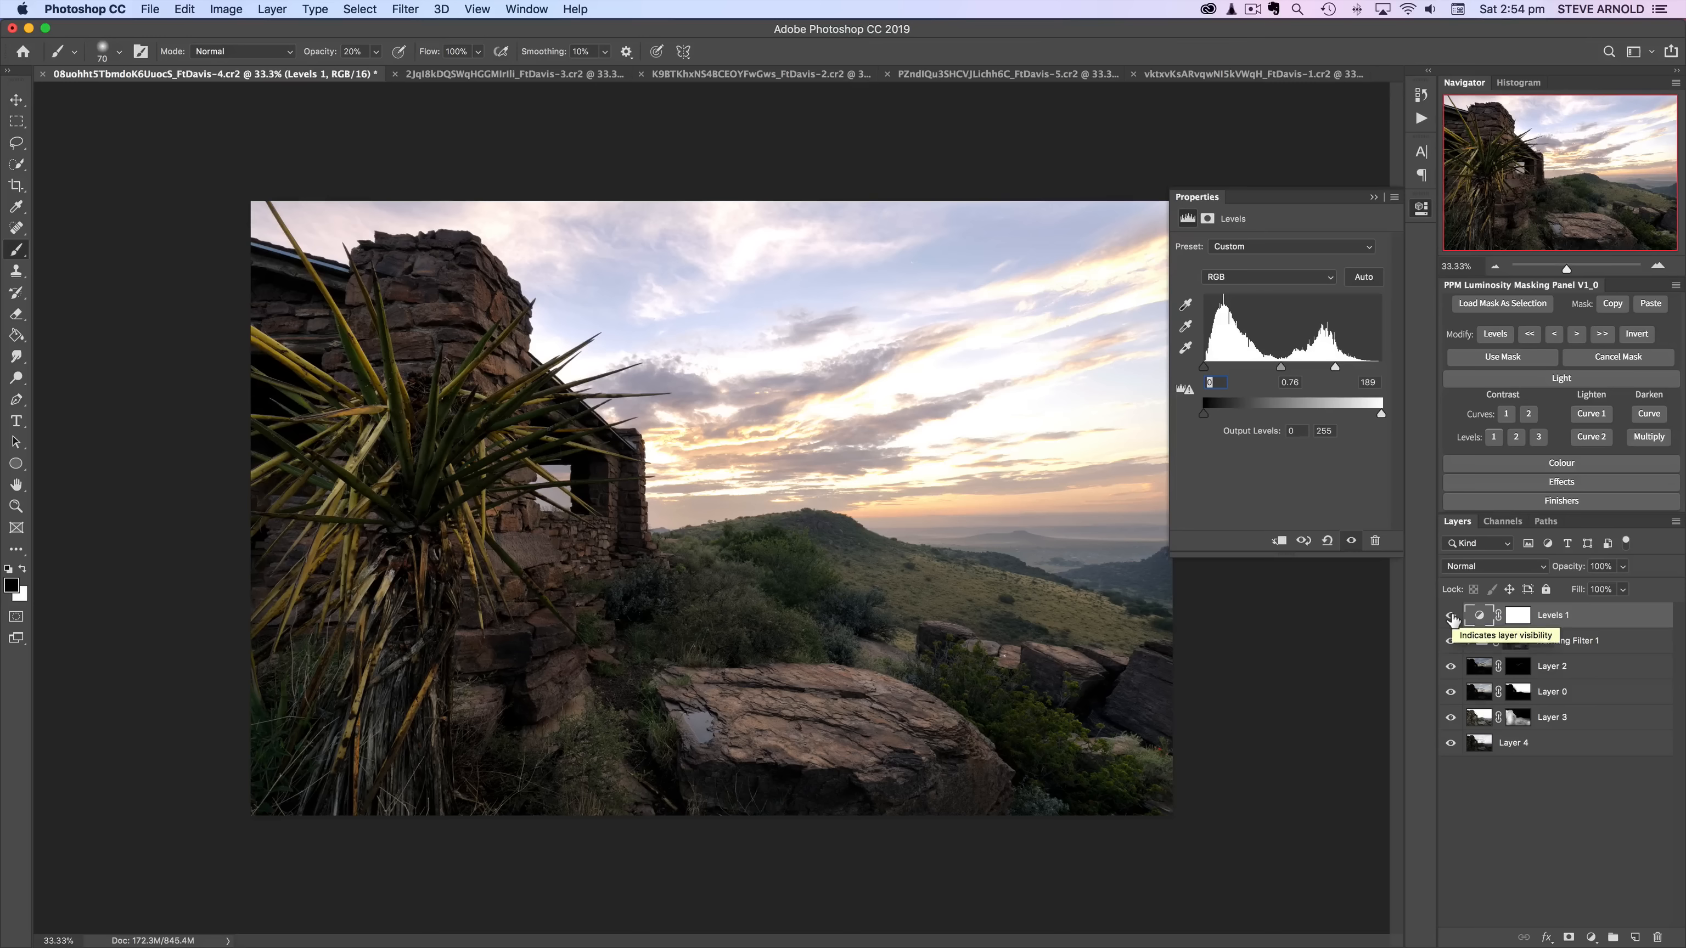
click(1450, 616)
click(1451, 616)
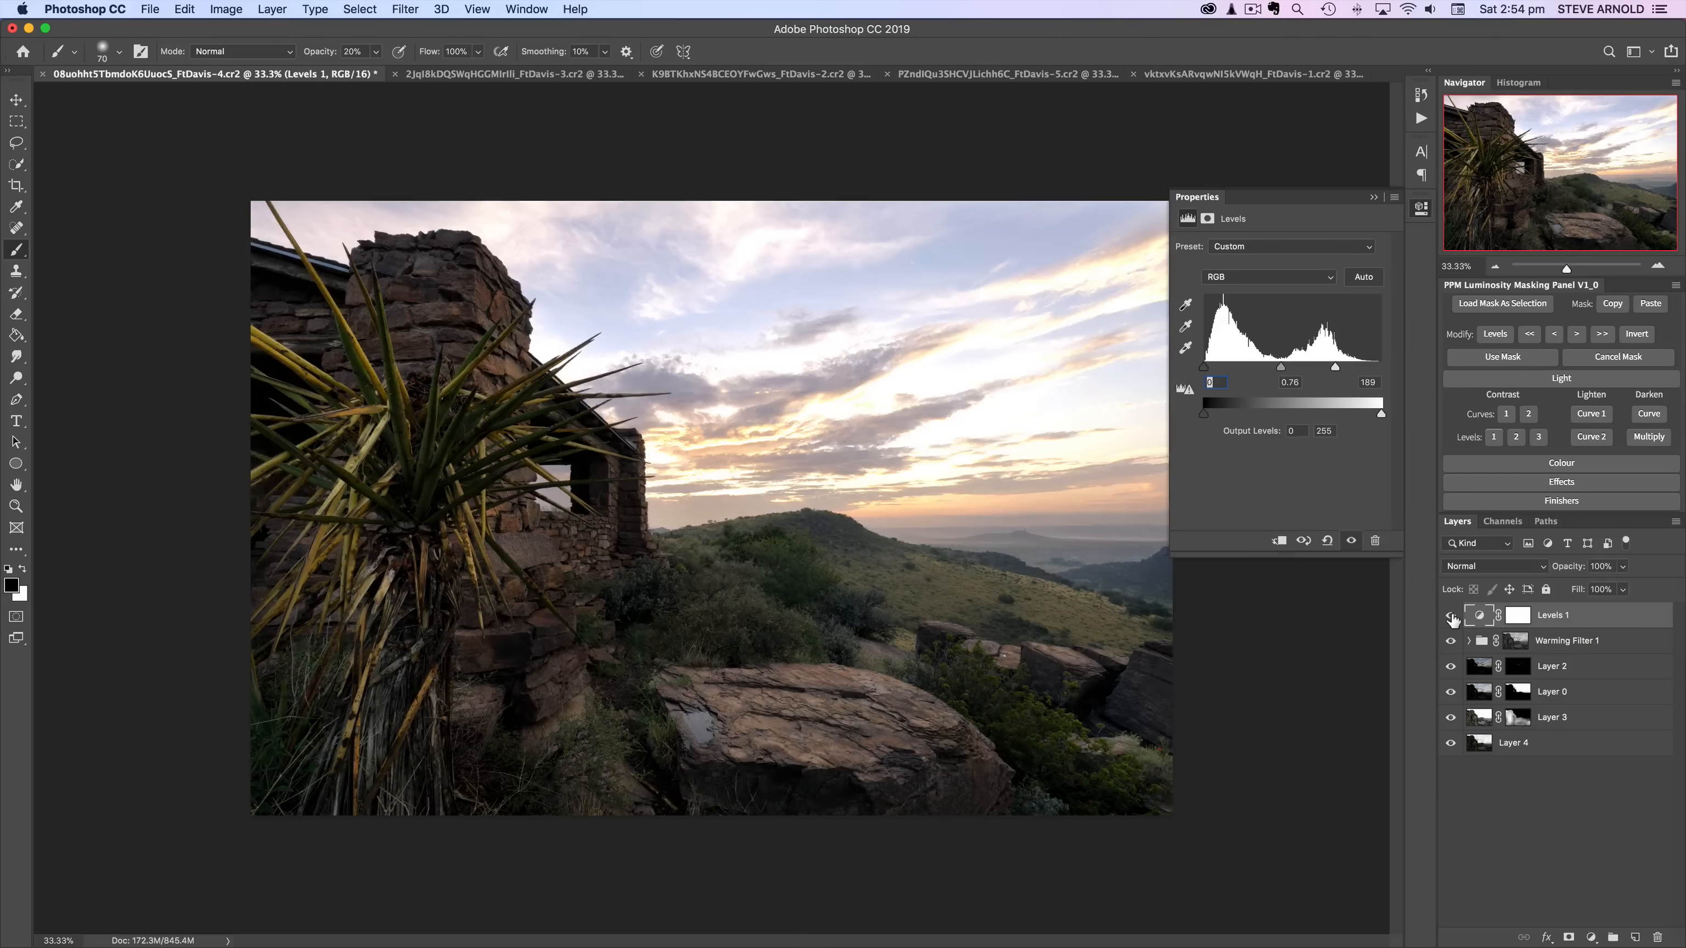
click(1450, 616)
click(1450, 616)
click(1421, 209)
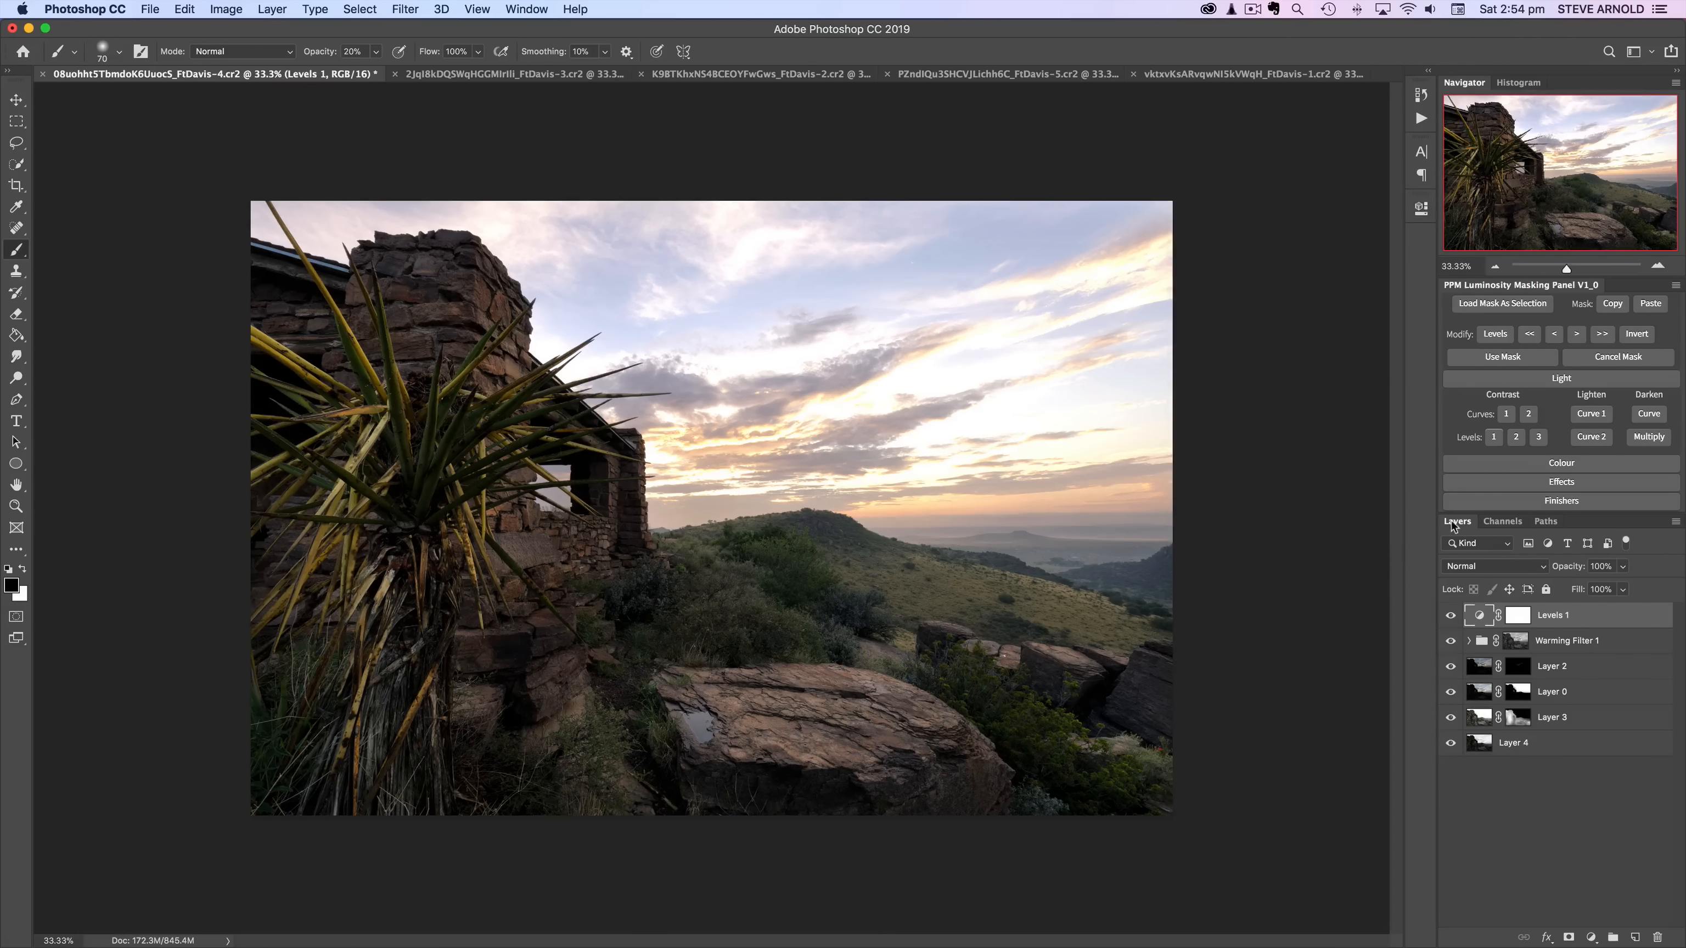
Step: Toggle the Levels 1 layer's visibility to compare its effect on the whole image, leaving it shown
click(1451, 616)
click(1451, 616)
click(1451, 616)
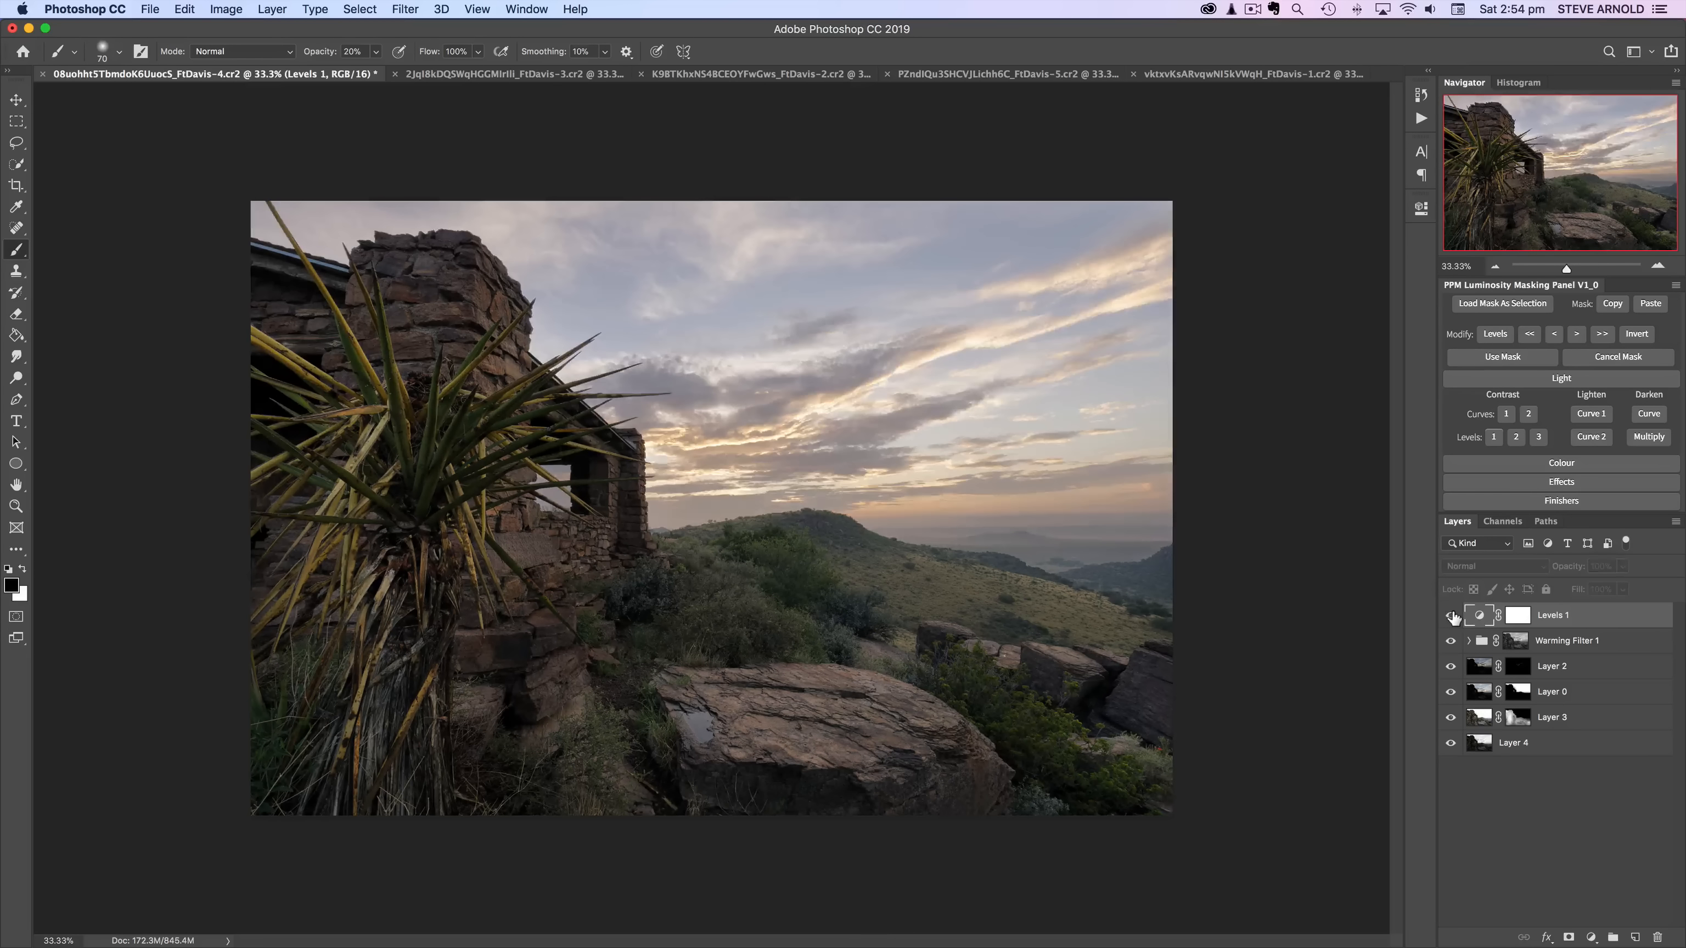
click(1451, 616)
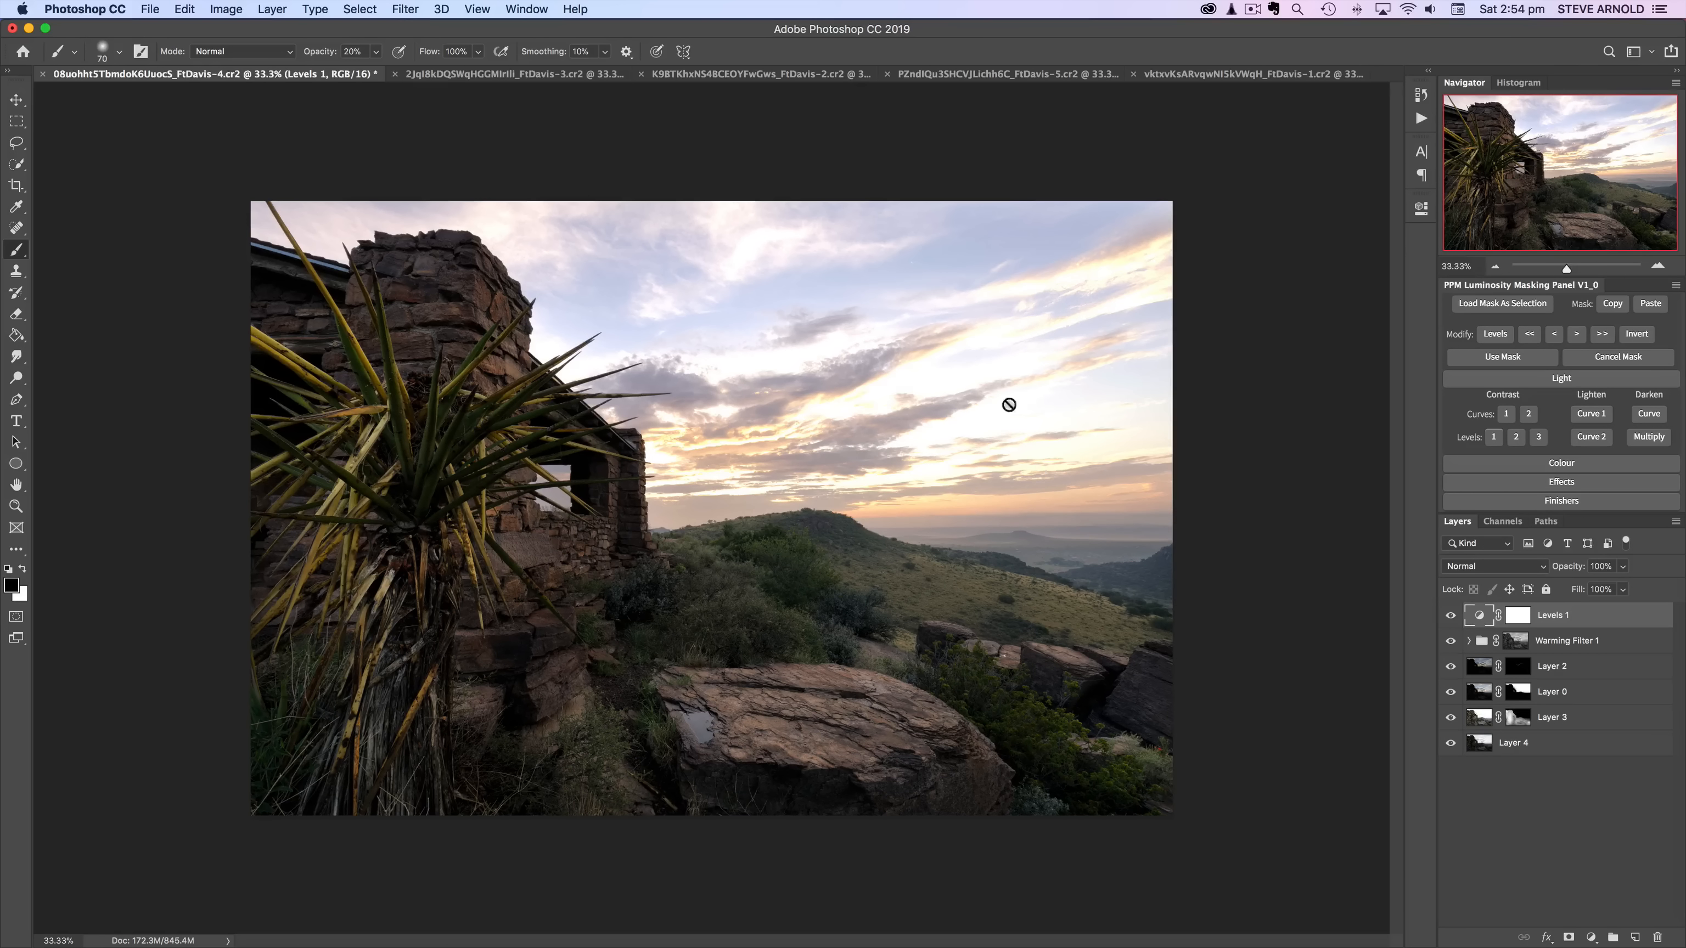
Step: Select the Levels 1 layer mask and invert it to black, with white as the painting colour
click(1518, 616)
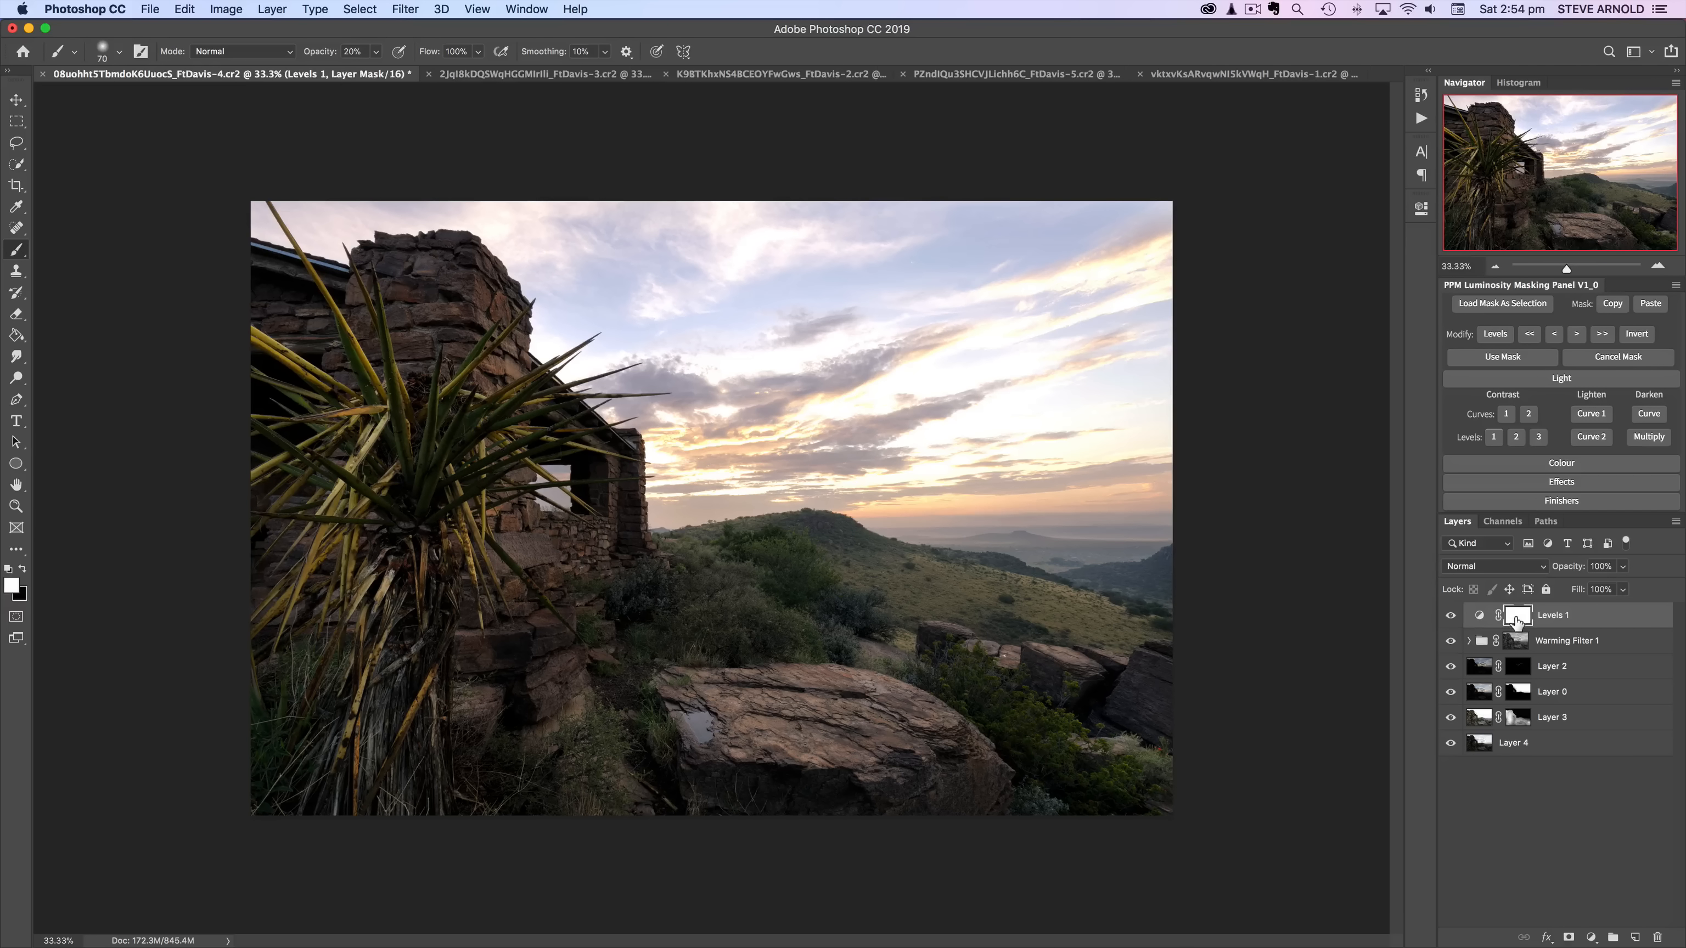
key(x)
drag(1518, 620, 1519, 622)
key(super+i)
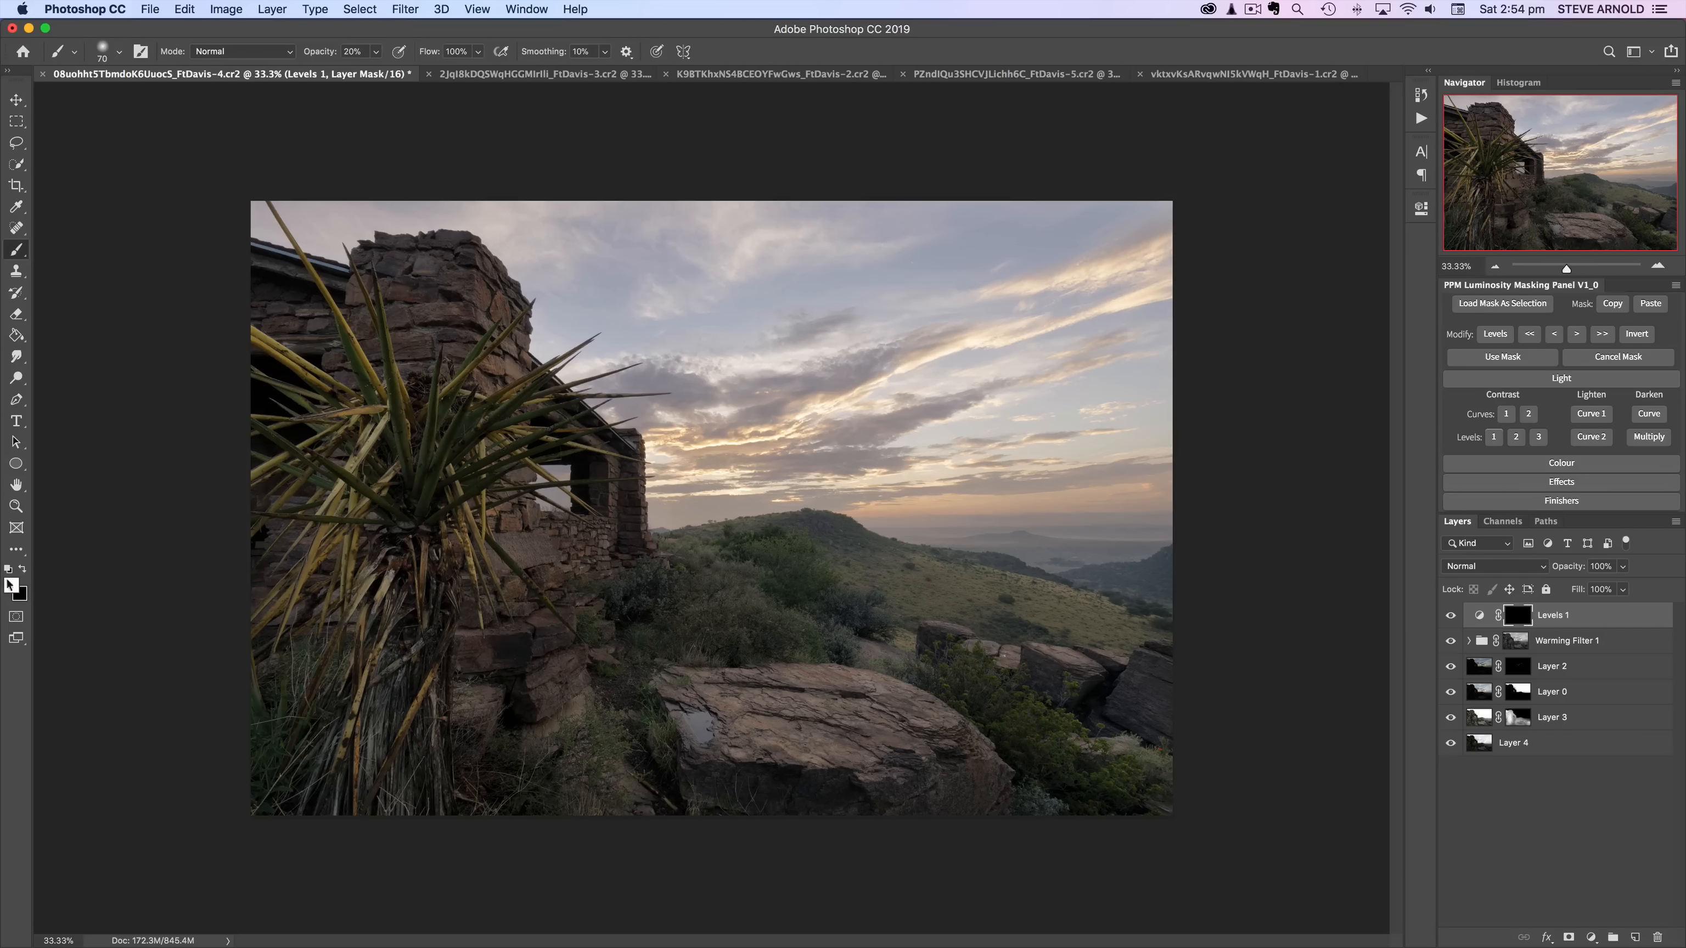
Step: Set the brush opacity to 44% and enlarge the brush to 1300 pixels
drag(329, 53, 353, 53)
key(bracketright)
key(bracketright)
key(bracketright)
key(bracketright)
key(bracketright)
key(bracketright)
key(bracketright)
key(bracketright)
key(bracketright)
key(bracketright)
key(bracketright)
key(bracketright)
key(bracketright)
key(bracketright)
key(bracketright)
key(bracketright)
key(bracketright)
key(bracketright)
key(bracketright)
Step: Preview luminosity selections and build a mask from lights 1 with darks 2 added to it
scroll(1587, 415, up, 2)
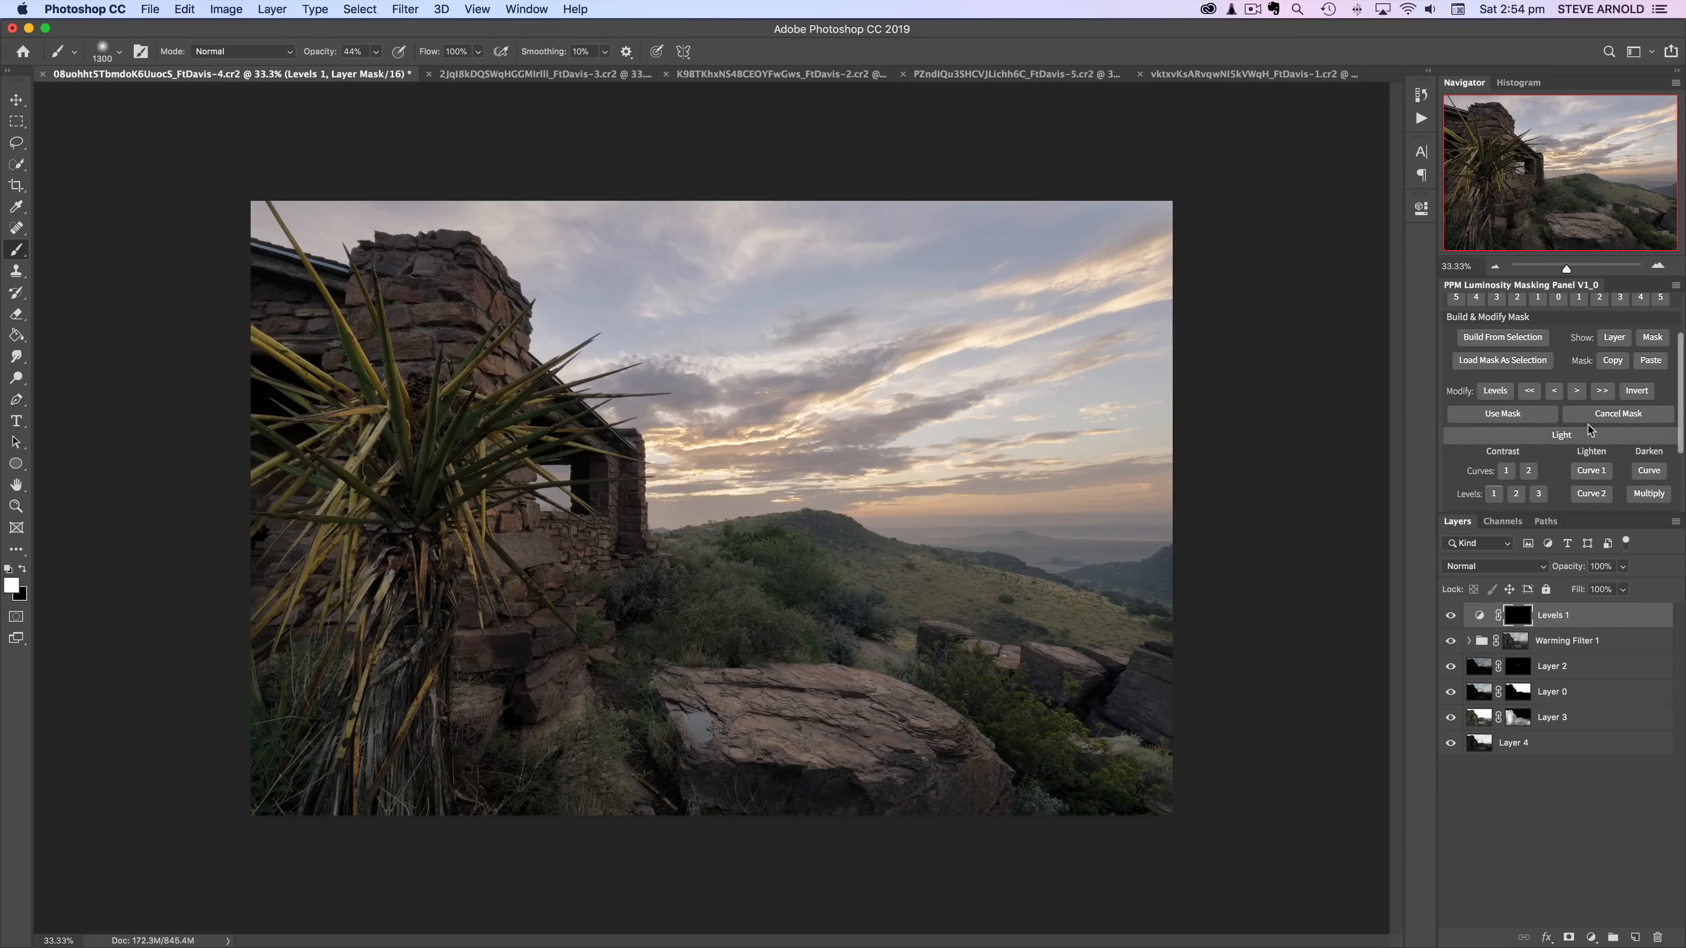
scroll(1587, 424, up, 2)
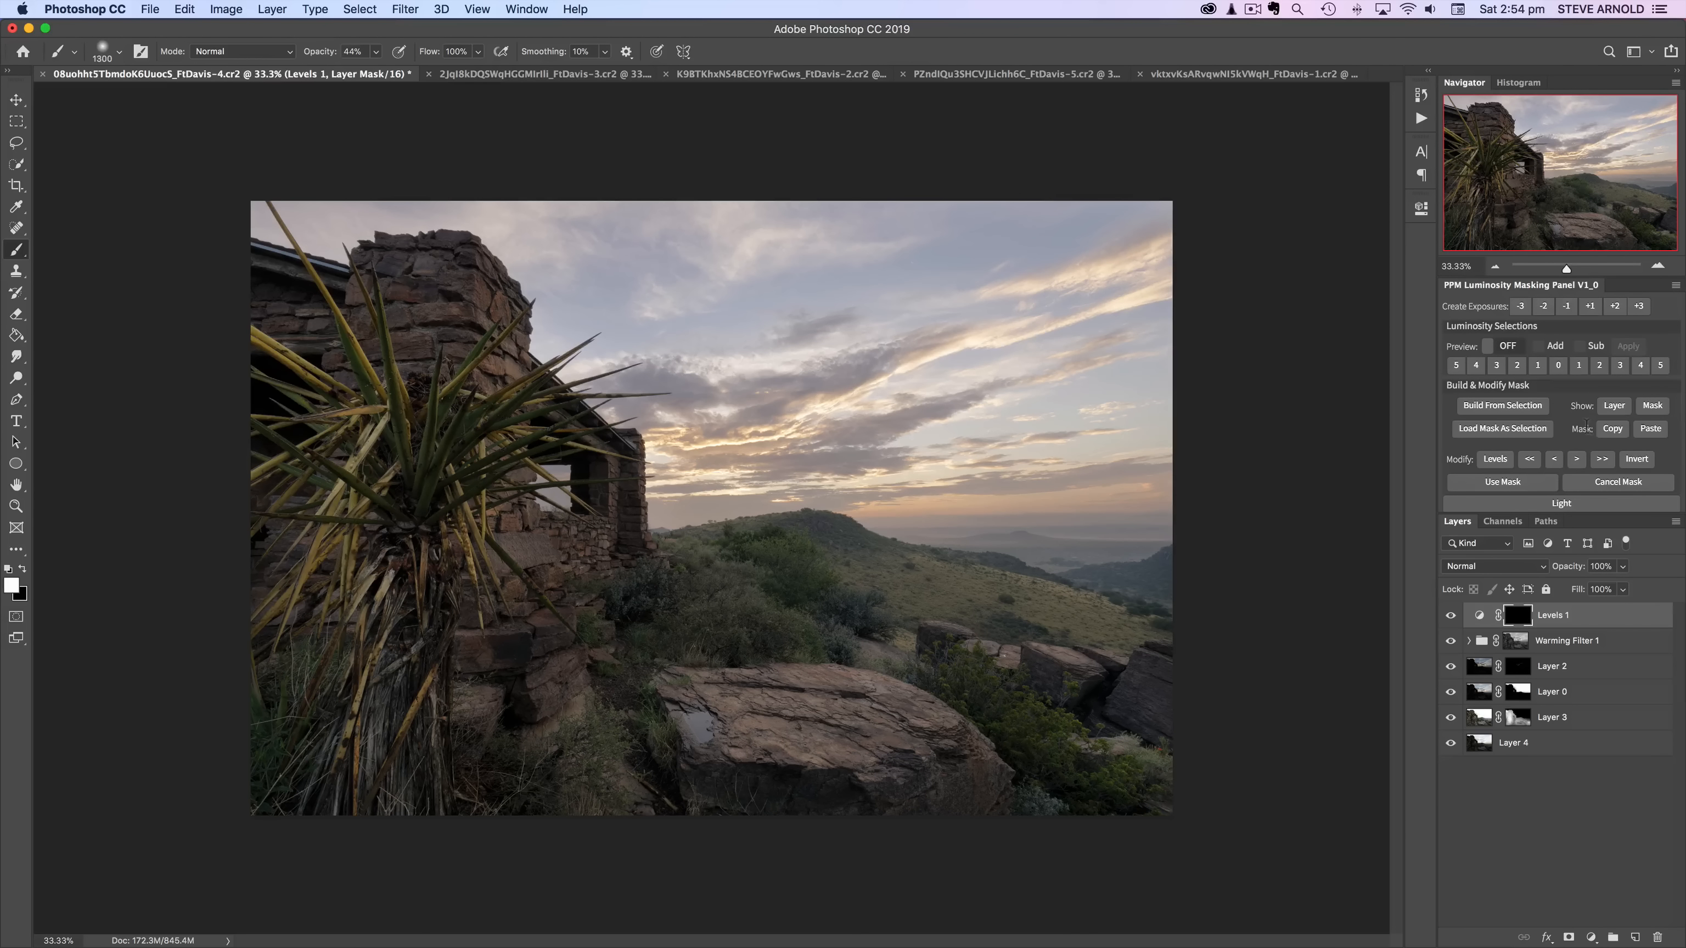
click(1503, 346)
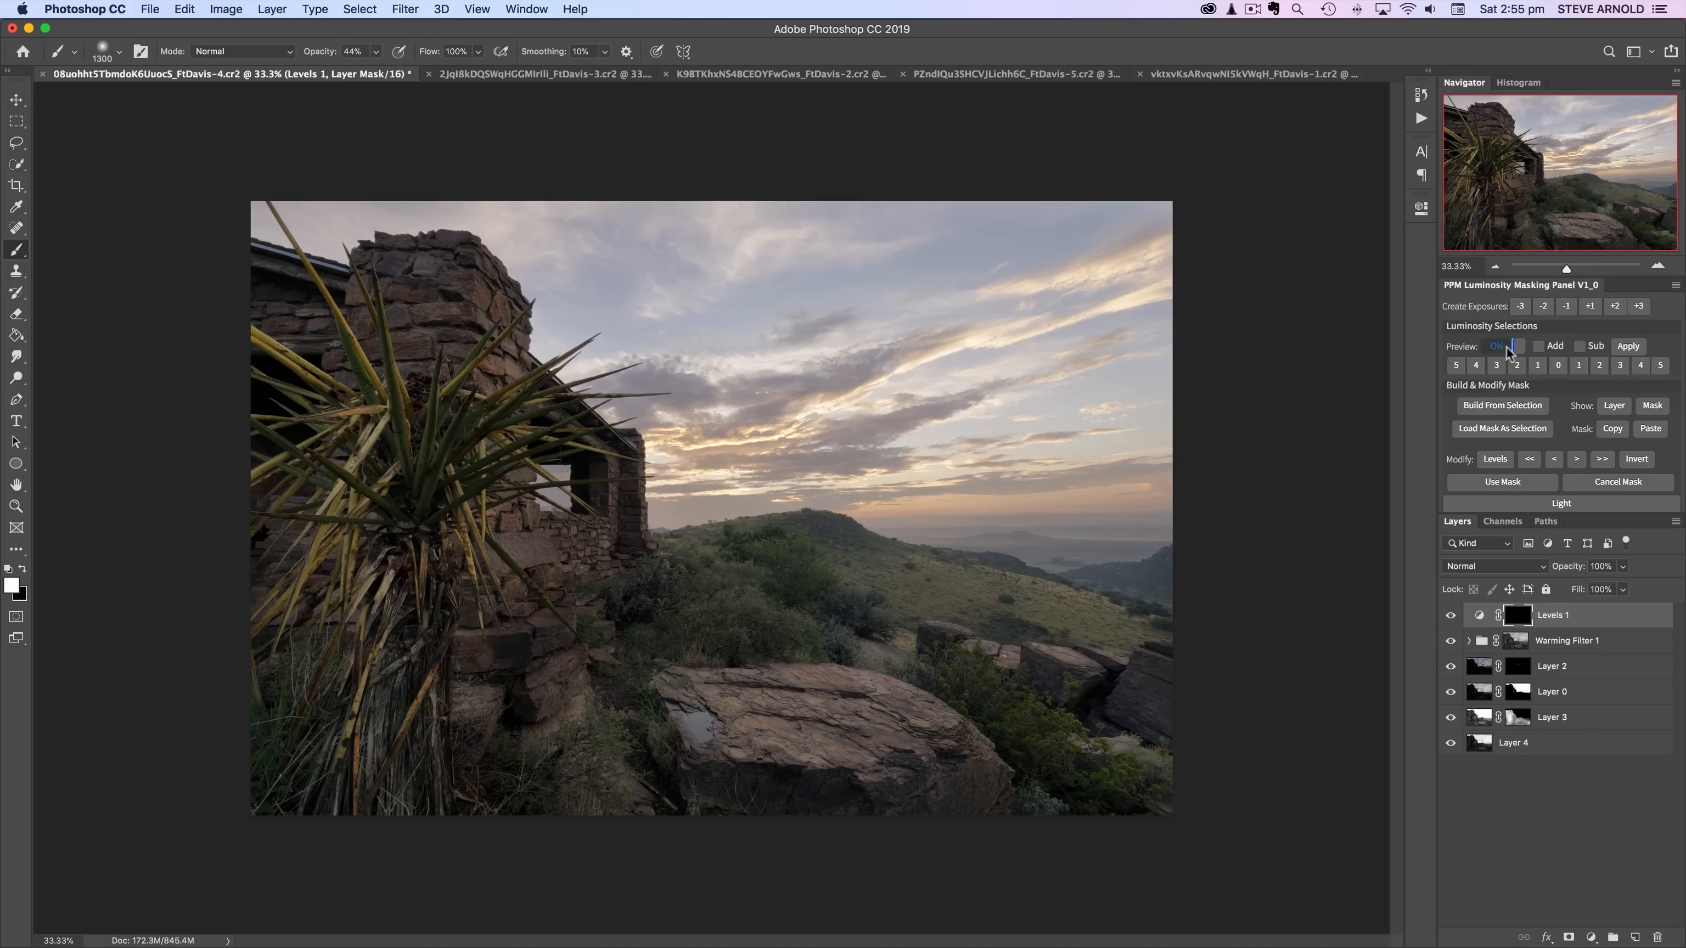
click(1579, 367)
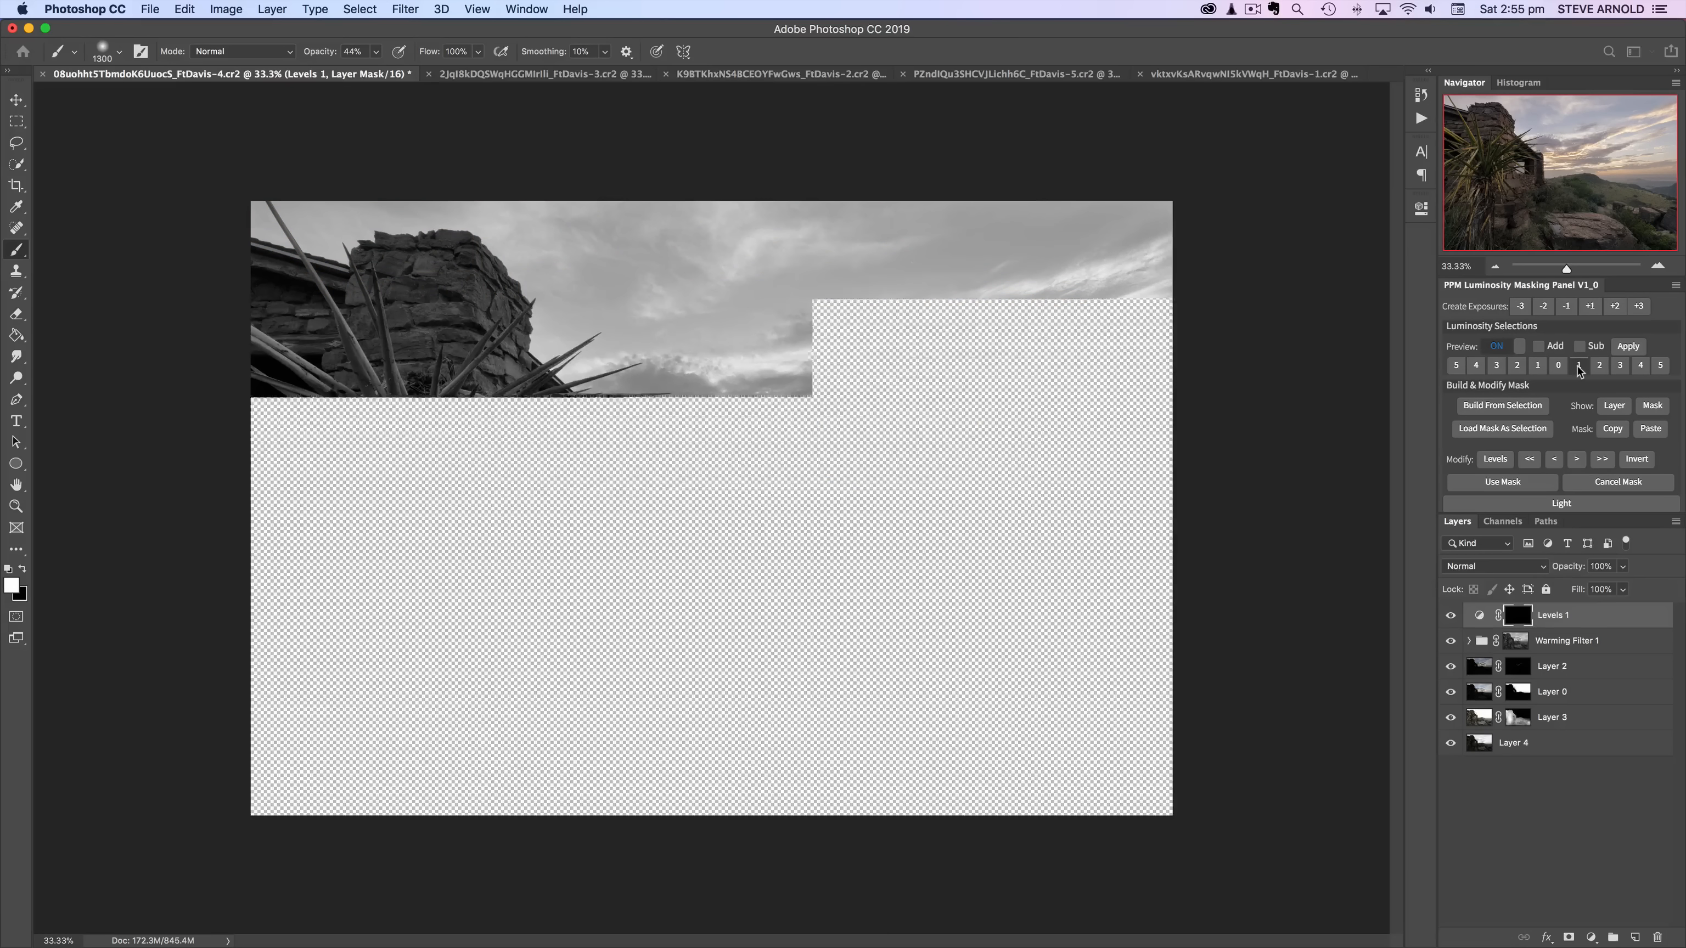
click(1538, 346)
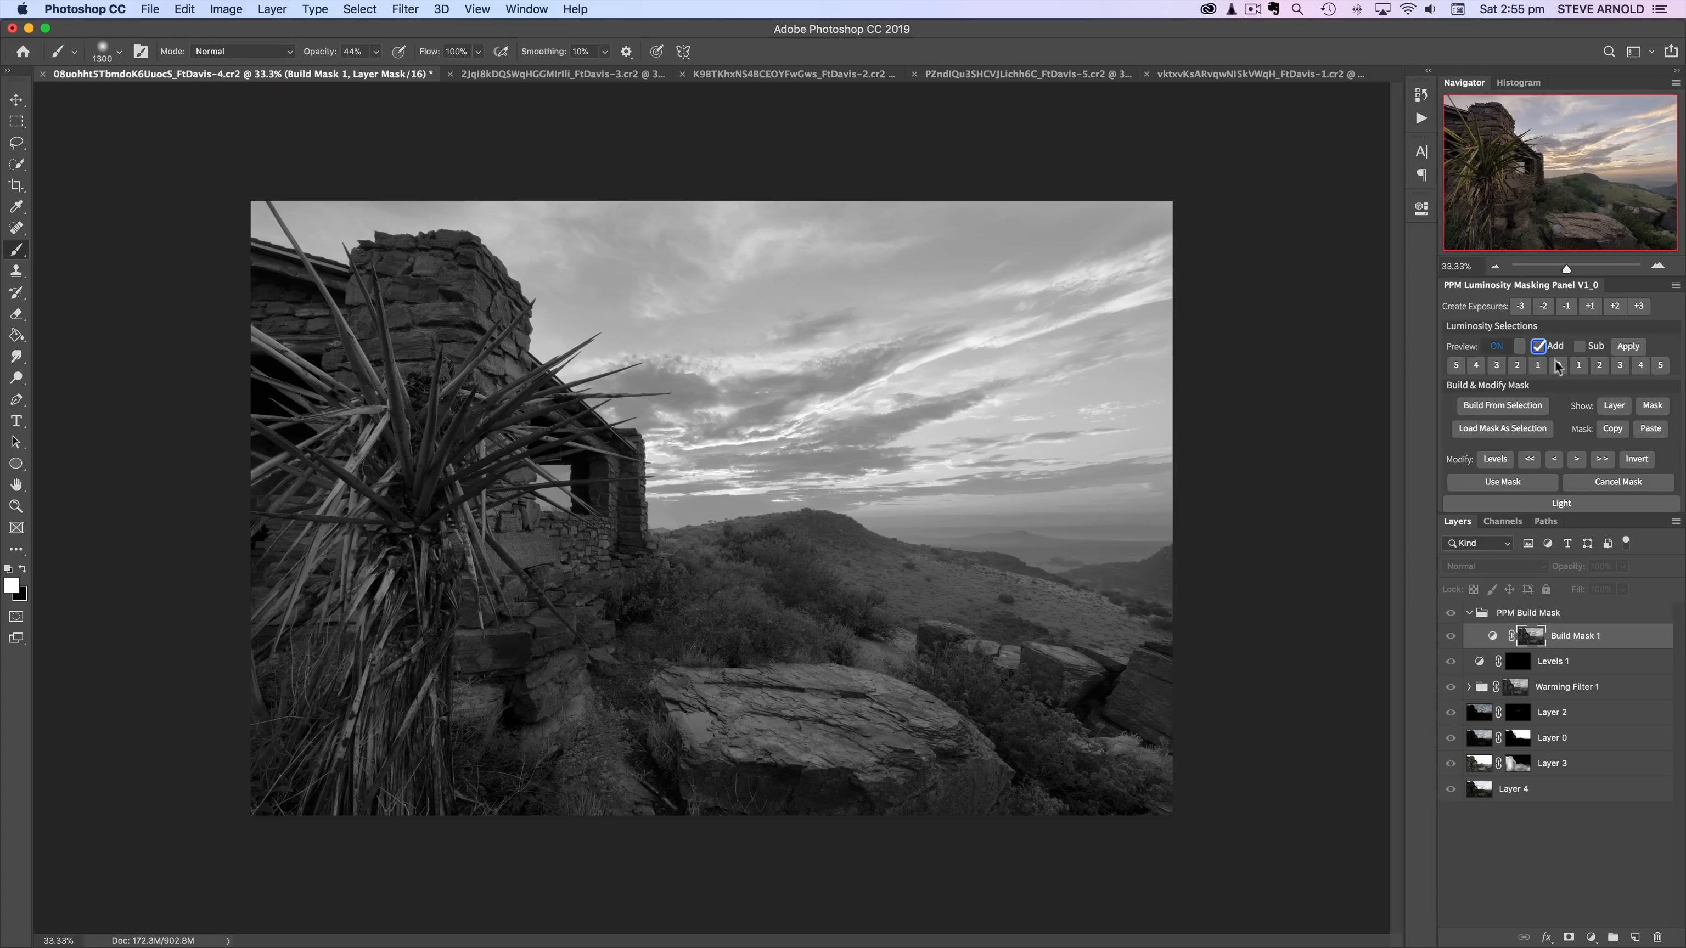
click(1517, 365)
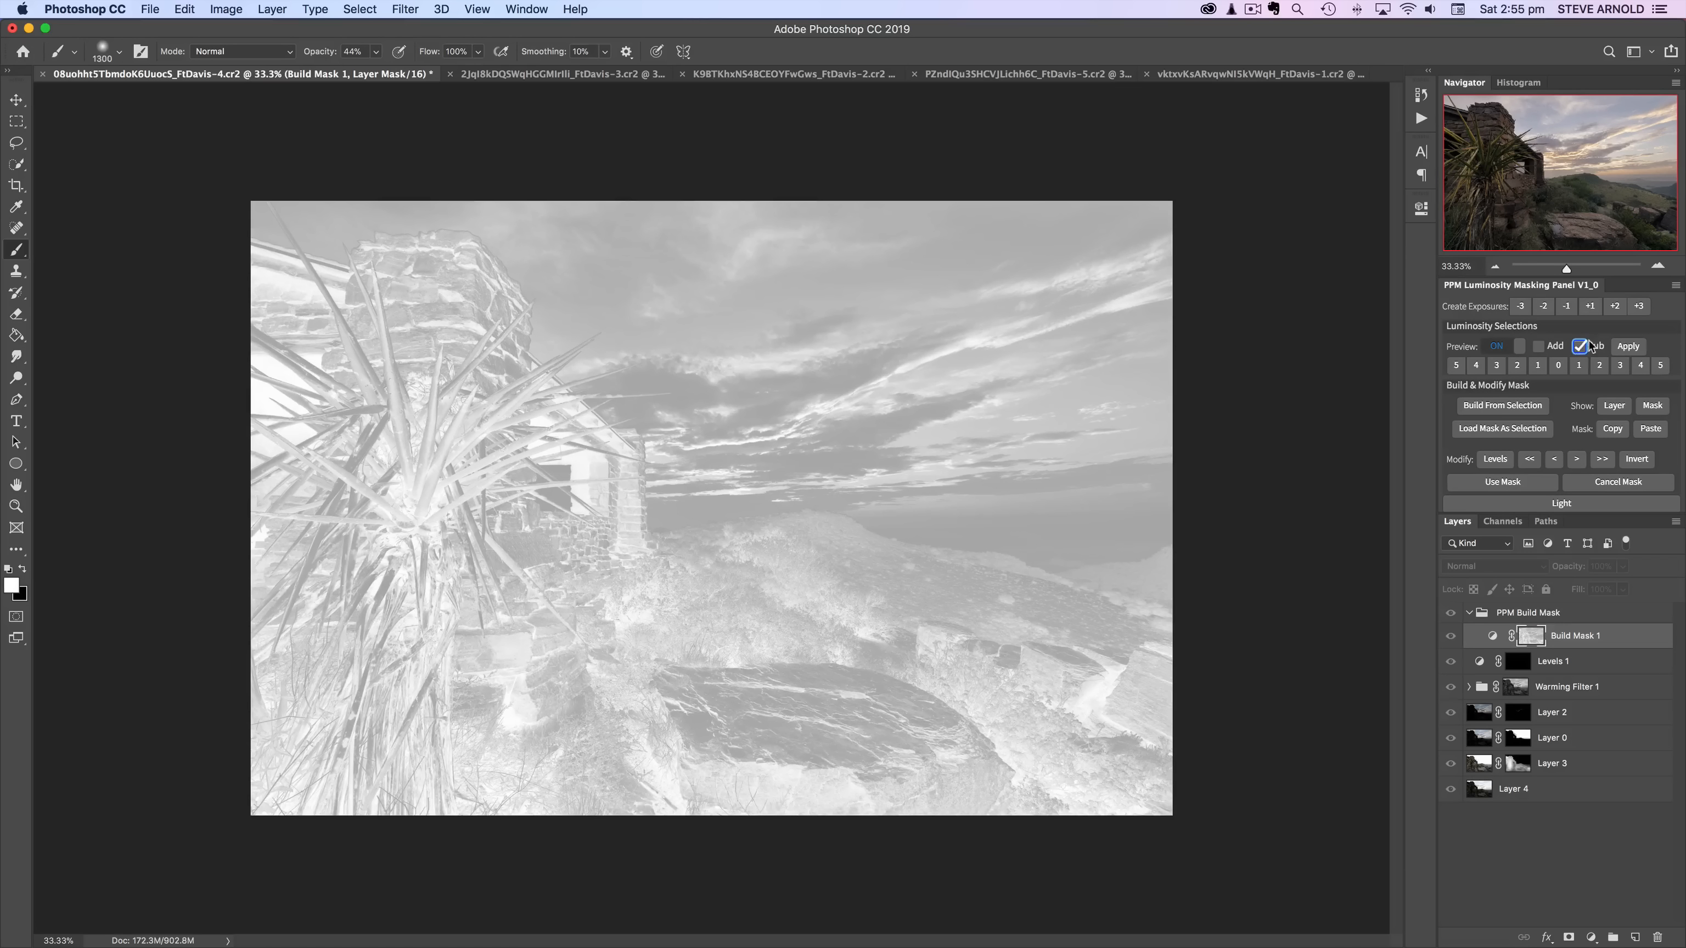
Step: Subtract the lights 4 and darks 5 luminosity selections from the built mask, applying each one
click(1642, 366)
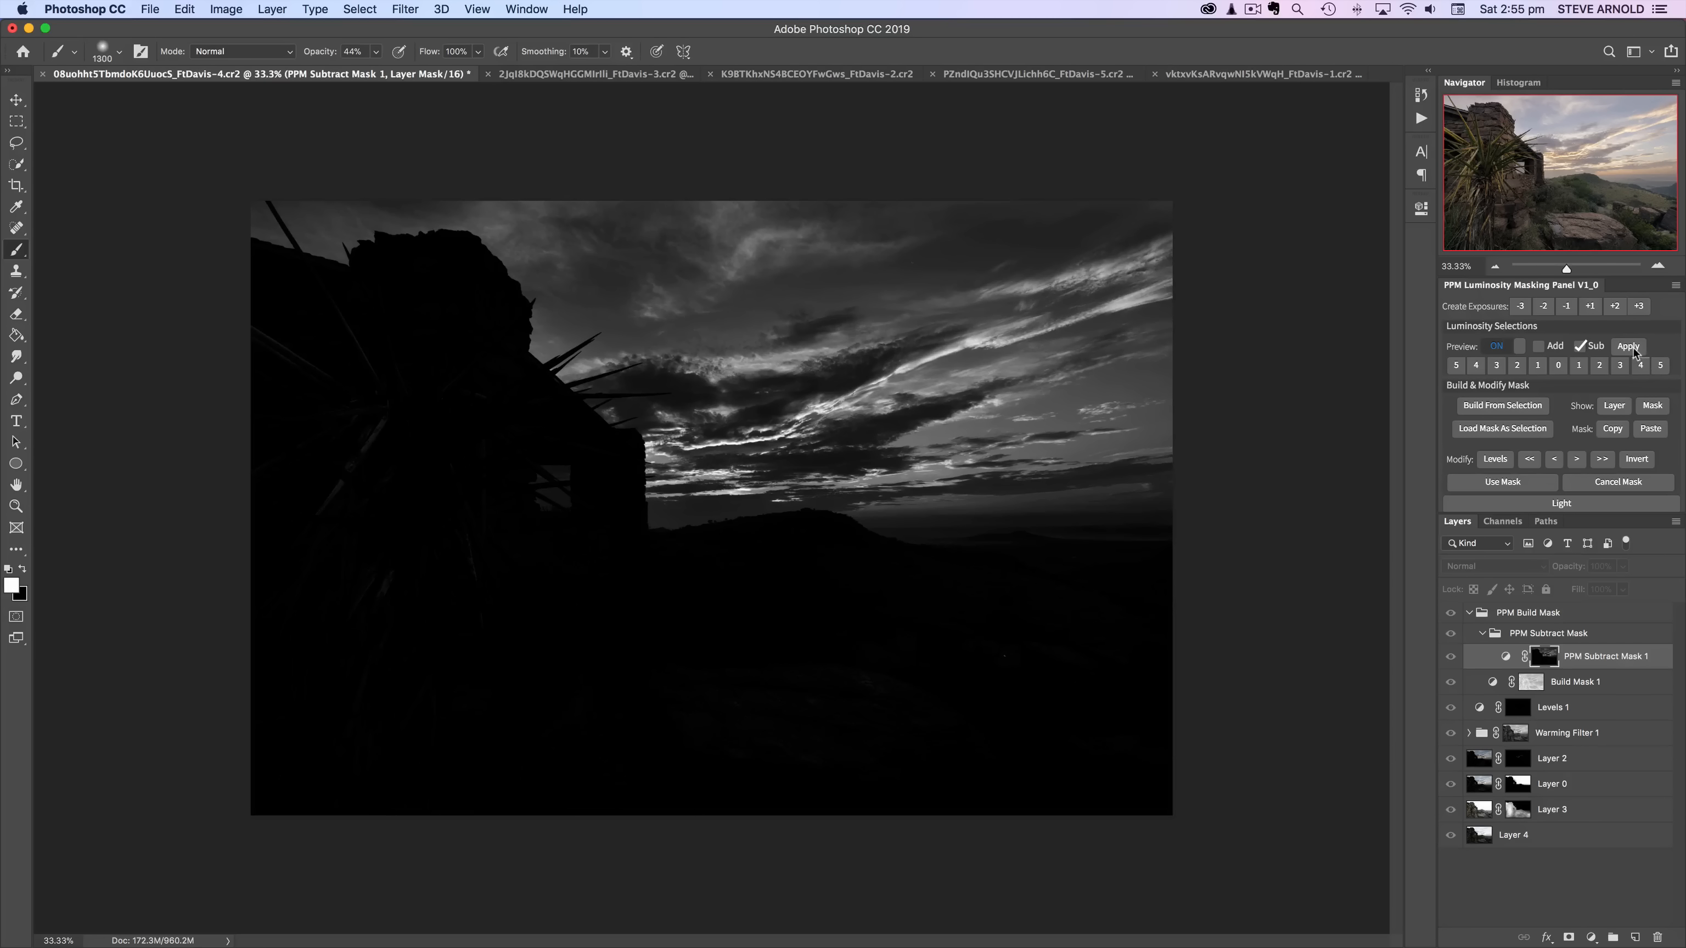
click(1626, 346)
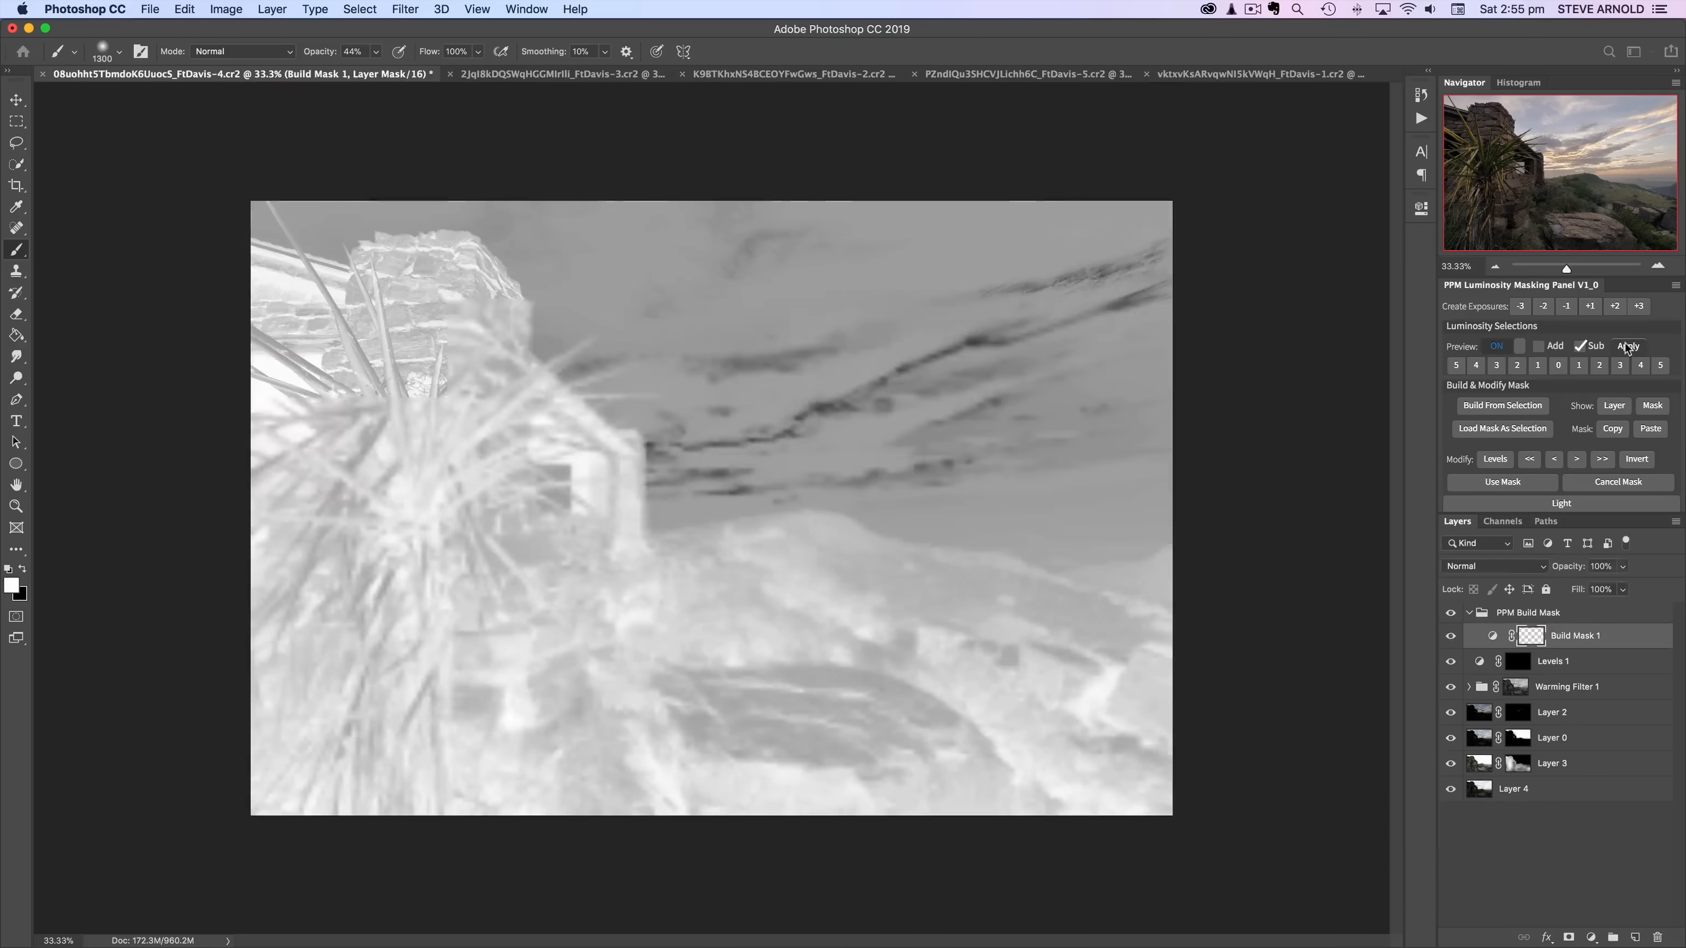
click(1455, 366)
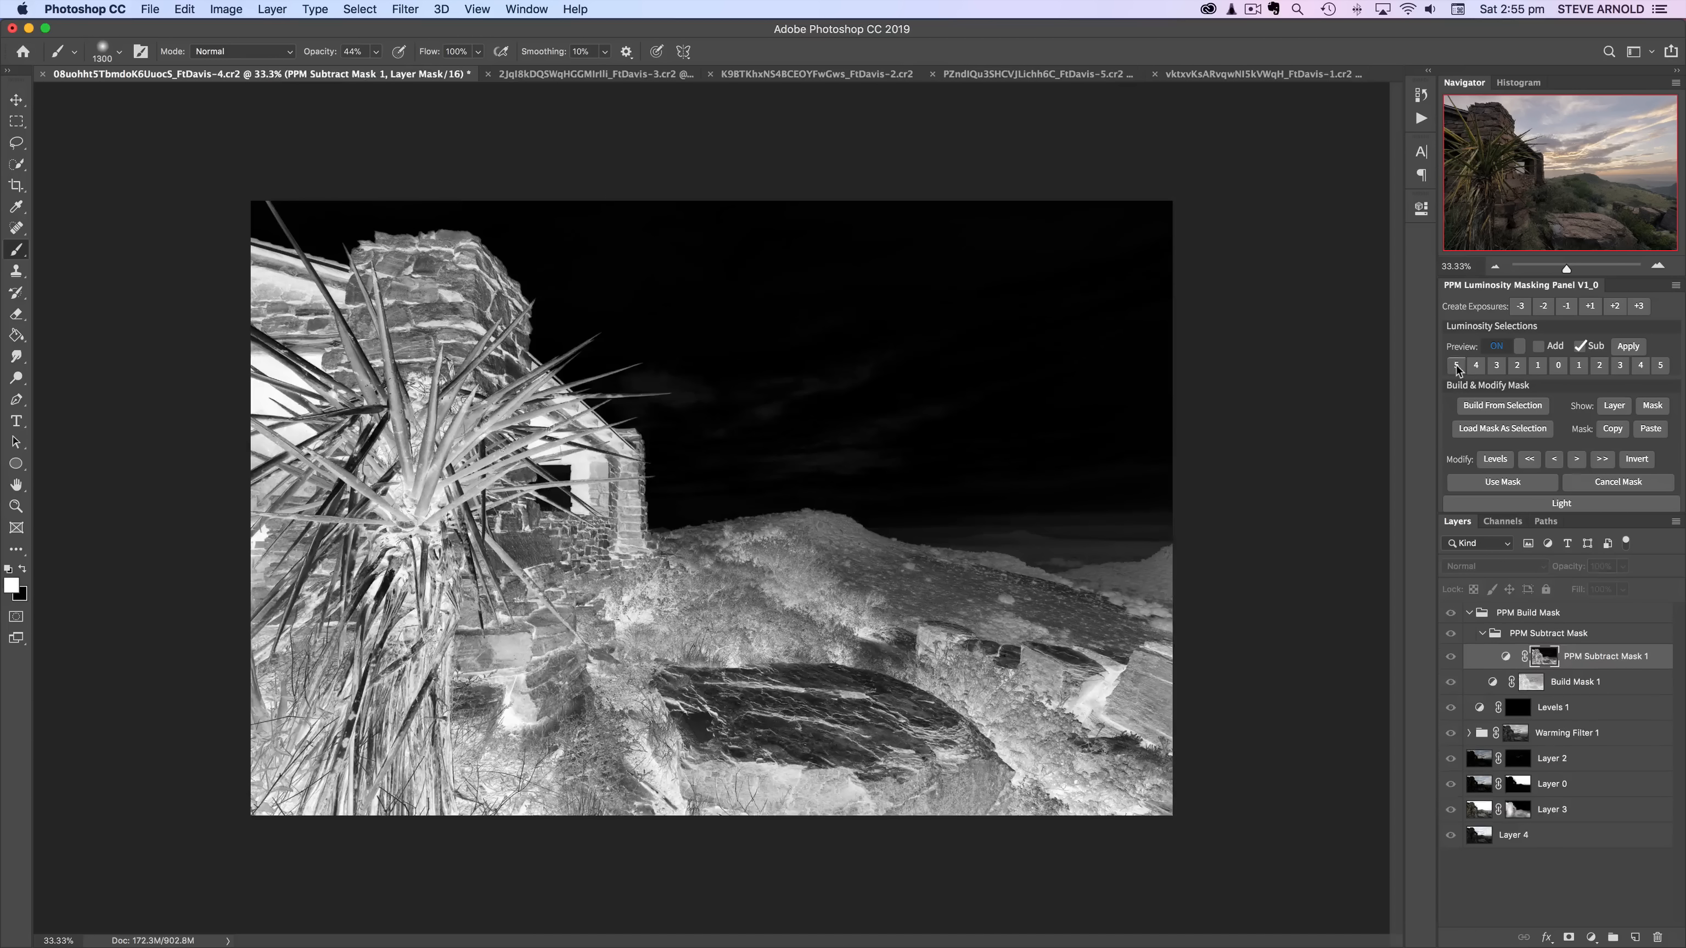
click(1628, 348)
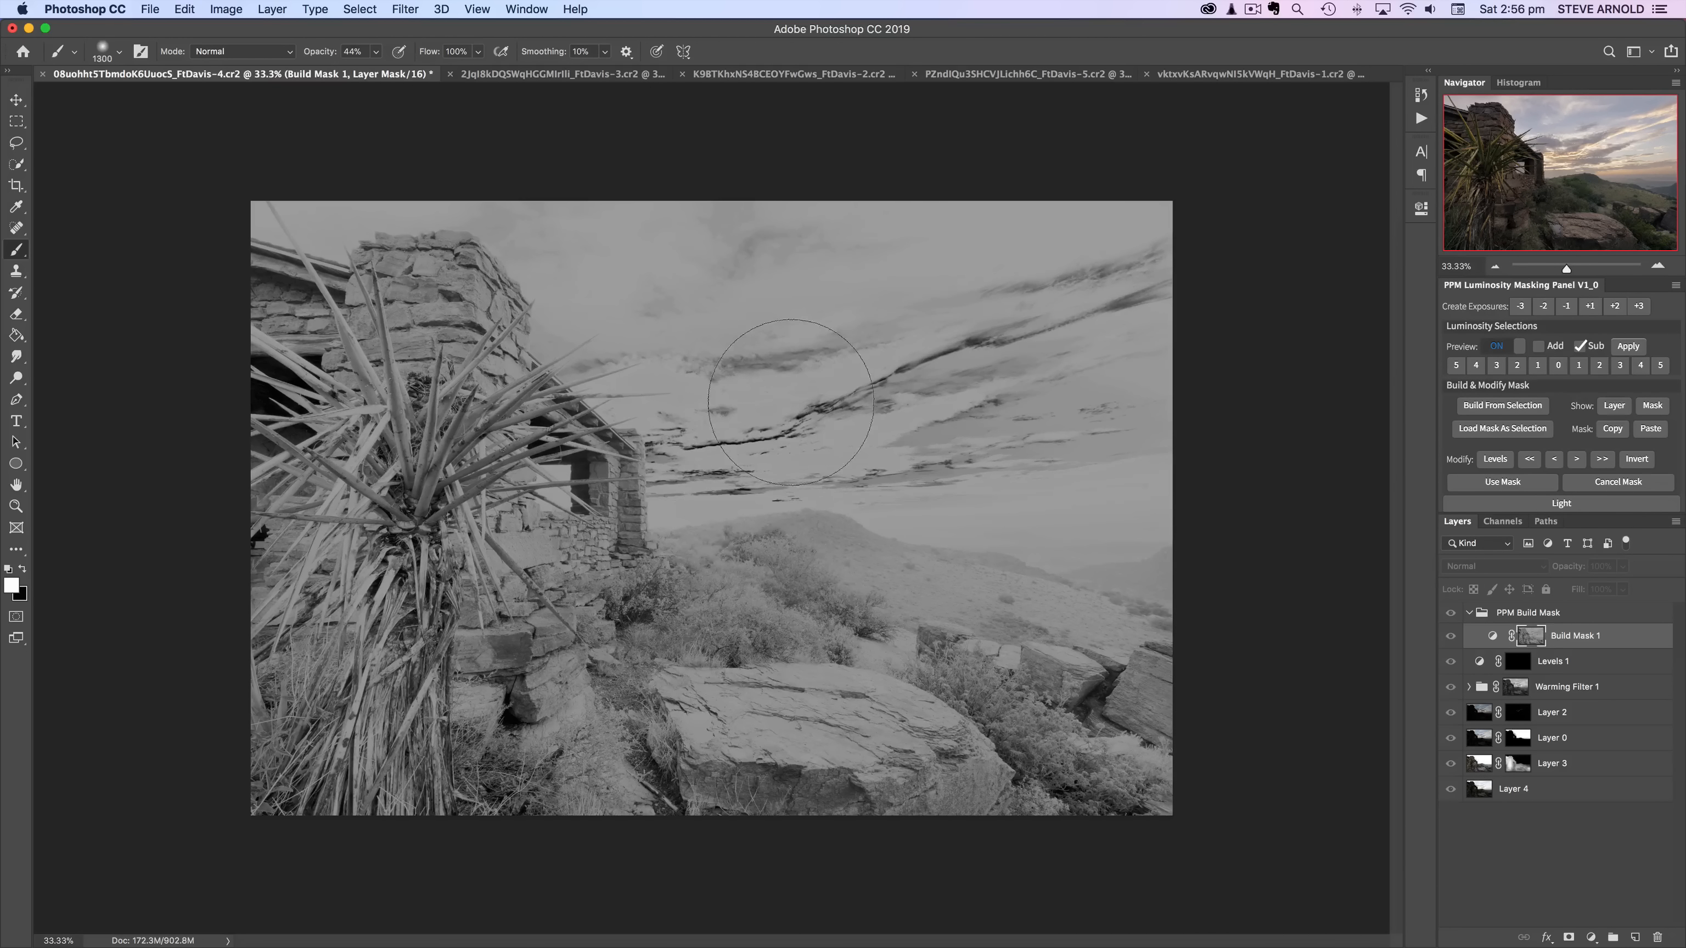
Step: Reduce the brush to 600 pixels, load the built mask as a selection, and hide its outline
key(bracketleft)
key(bracketleft)
key(bracketleft)
key(bracketleft)
key(bracketleft)
key(bracketleft)
key(bracketleft)
click(1492, 481)
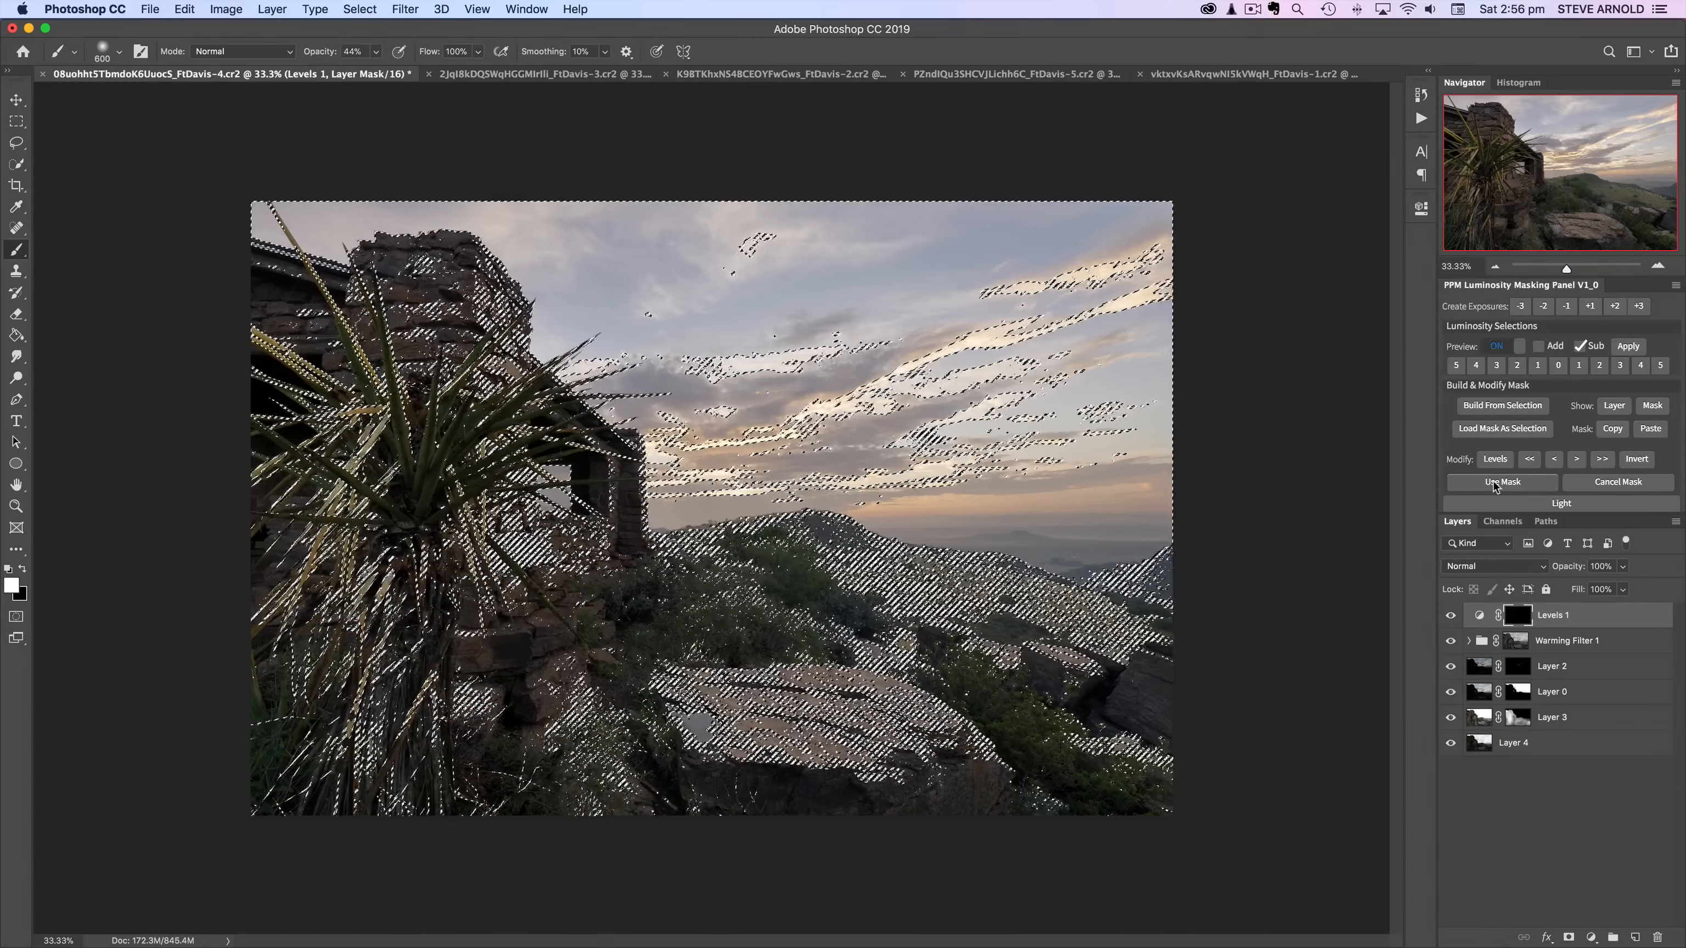
key(super+h)
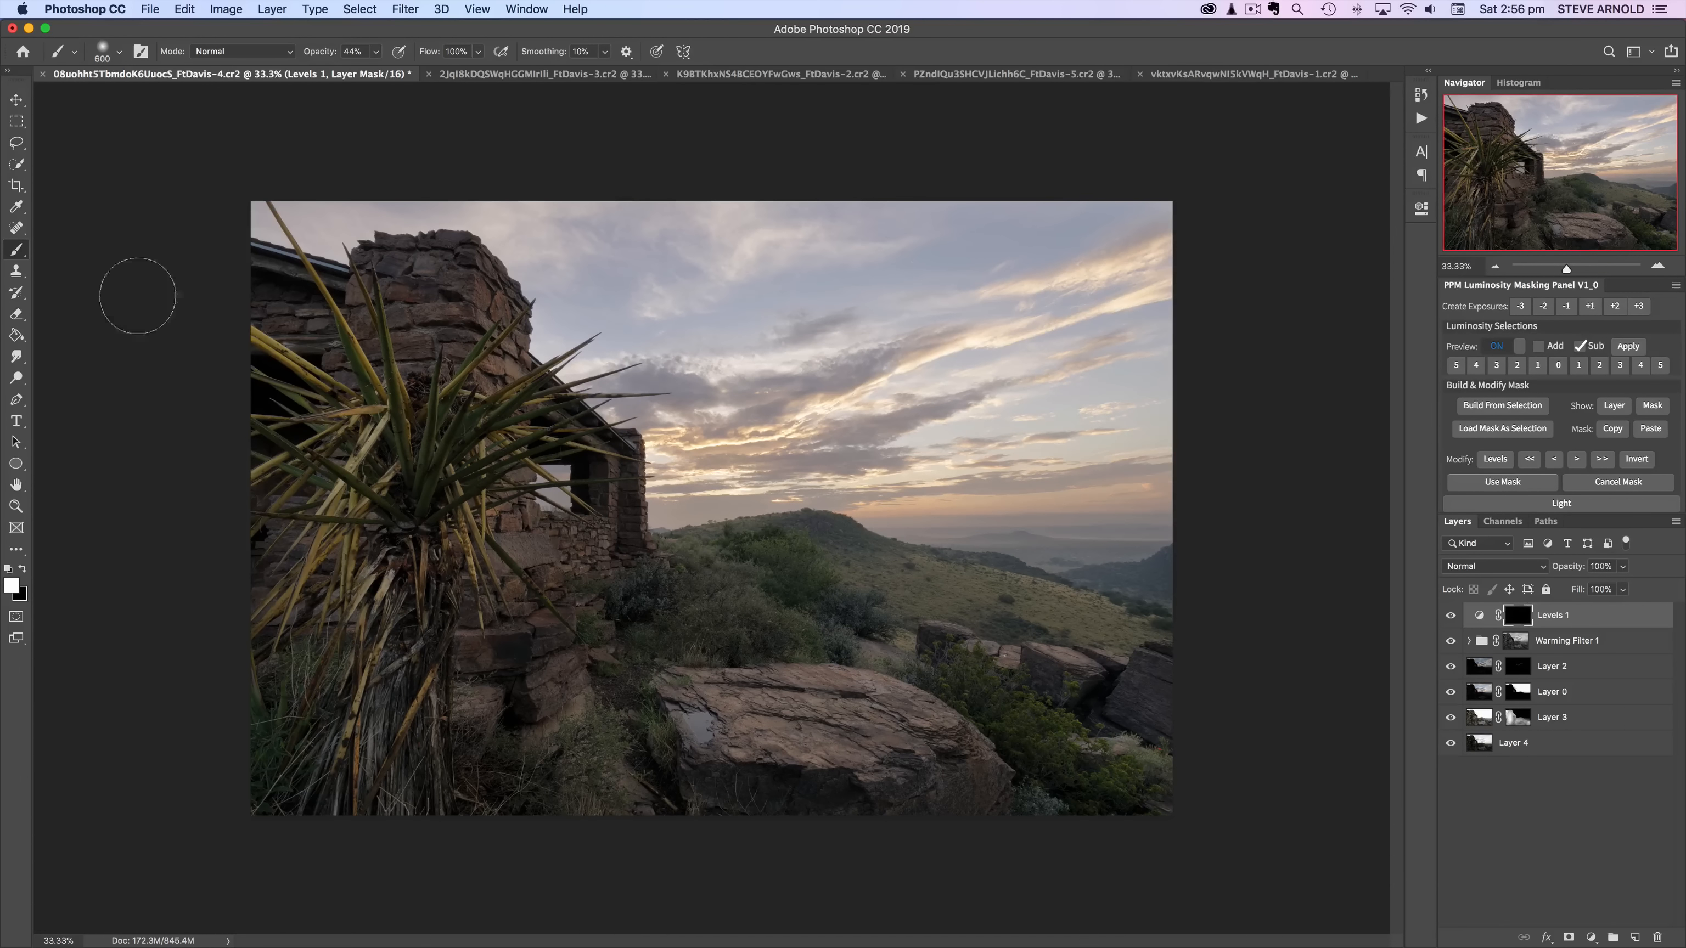
Step: Paint white over the hillside and foreground on the Levels 1 mask, raising the brush to 1000 pixels and 100% opacity
key(bracketright)
key(bracketright)
mouse_move(793, 563)
mouse_down()
mouse_move(724, 572)
mouse_move(901, 589)
mouse_move(814, 567)
mouse_move(845, 598)
mouse_move(930, 613)
mouse_up()
key(bracketright)
key(bracketright)
drag(327, 54, 427, 51)
mouse_move(795, 654)
mouse_down()
mouse_move(737, 618)
mouse_move(791, 587)
mouse_move(1116, 693)
mouse_move(1054, 773)
mouse_move(833, 682)
mouse_move(657, 682)
mouse_move(642, 591)
mouse_move(509, 609)
mouse_move(562, 683)
mouse_move(524, 731)
mouse_move(585, 765)
mouse_up()
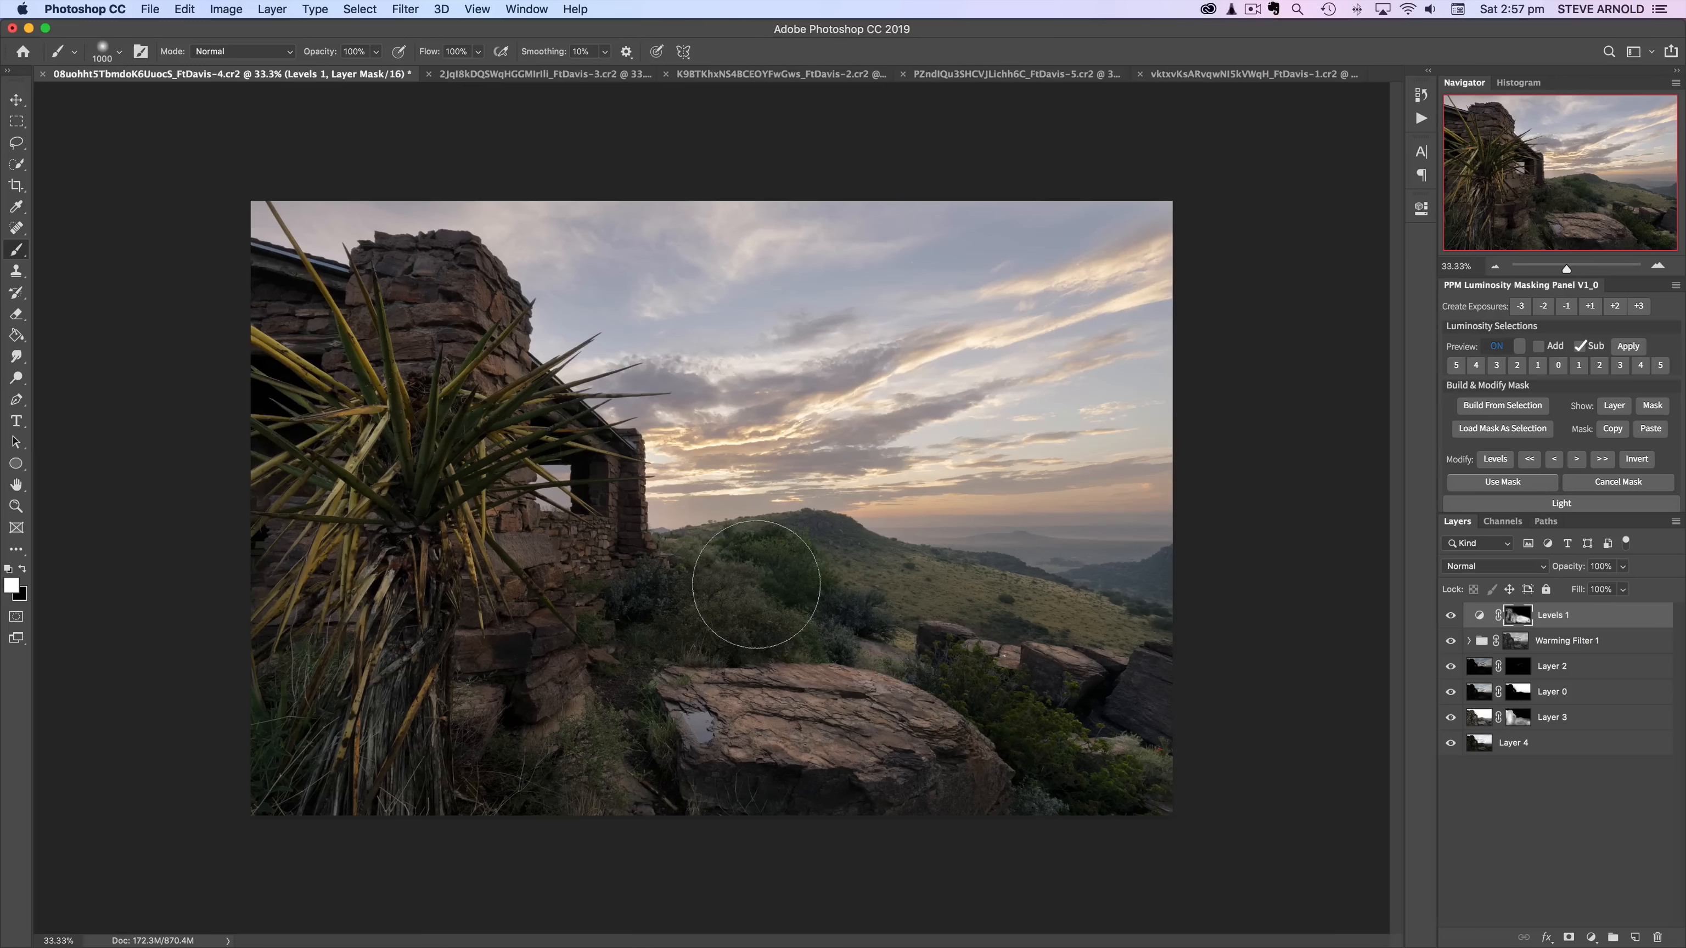
Step: Compare the Levels 1 layer on and off, and paint white across the sky and distant horizon on its mask
click(1451, 616)
click(1451, 616)
click(1452, 617)
click(1452, 616)
click(1451, 616)
click(1451, 616)
mouse_move(693, 503)
mouse_down()
mouse_move(709, 427)
mouse_move(668, 394)
mouse_move(931, 268)
mouse_move(1004, 273)
mouse_move(1204, 202)
mouse_up()
mouse_move(1209, 522)
mouse_down()
mouse_move(1150, 548)
mouse_move(1015, 550)
mouse_move(1258, 553)
mouse_up()
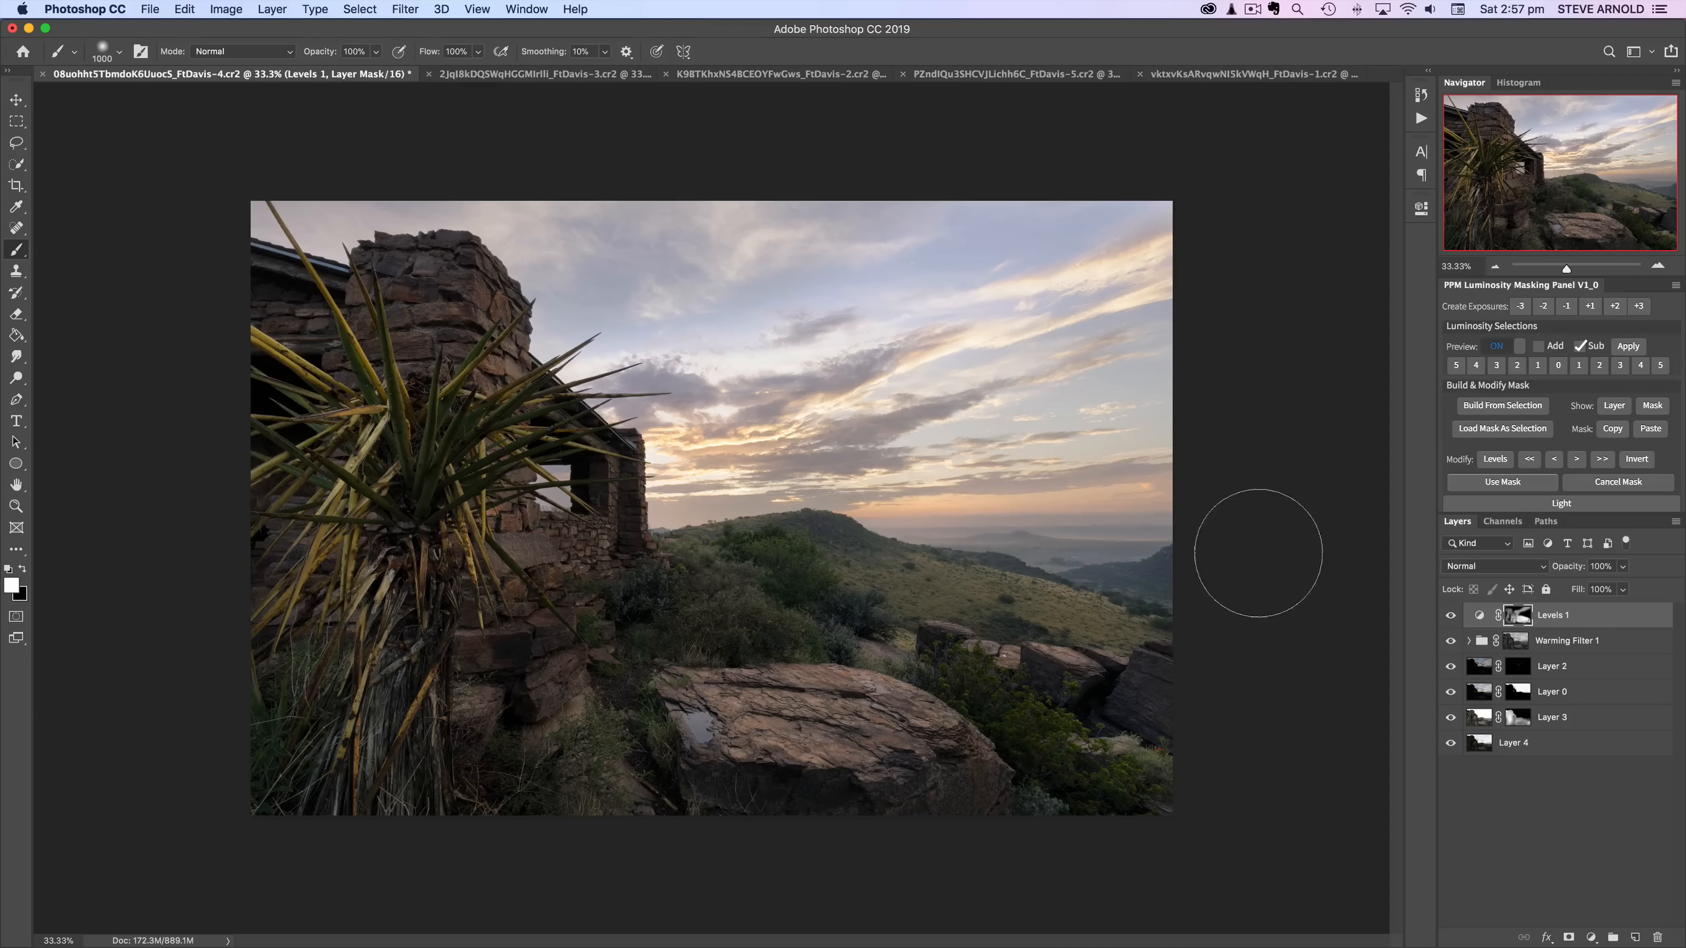
drag(706, 216, 253, 215)
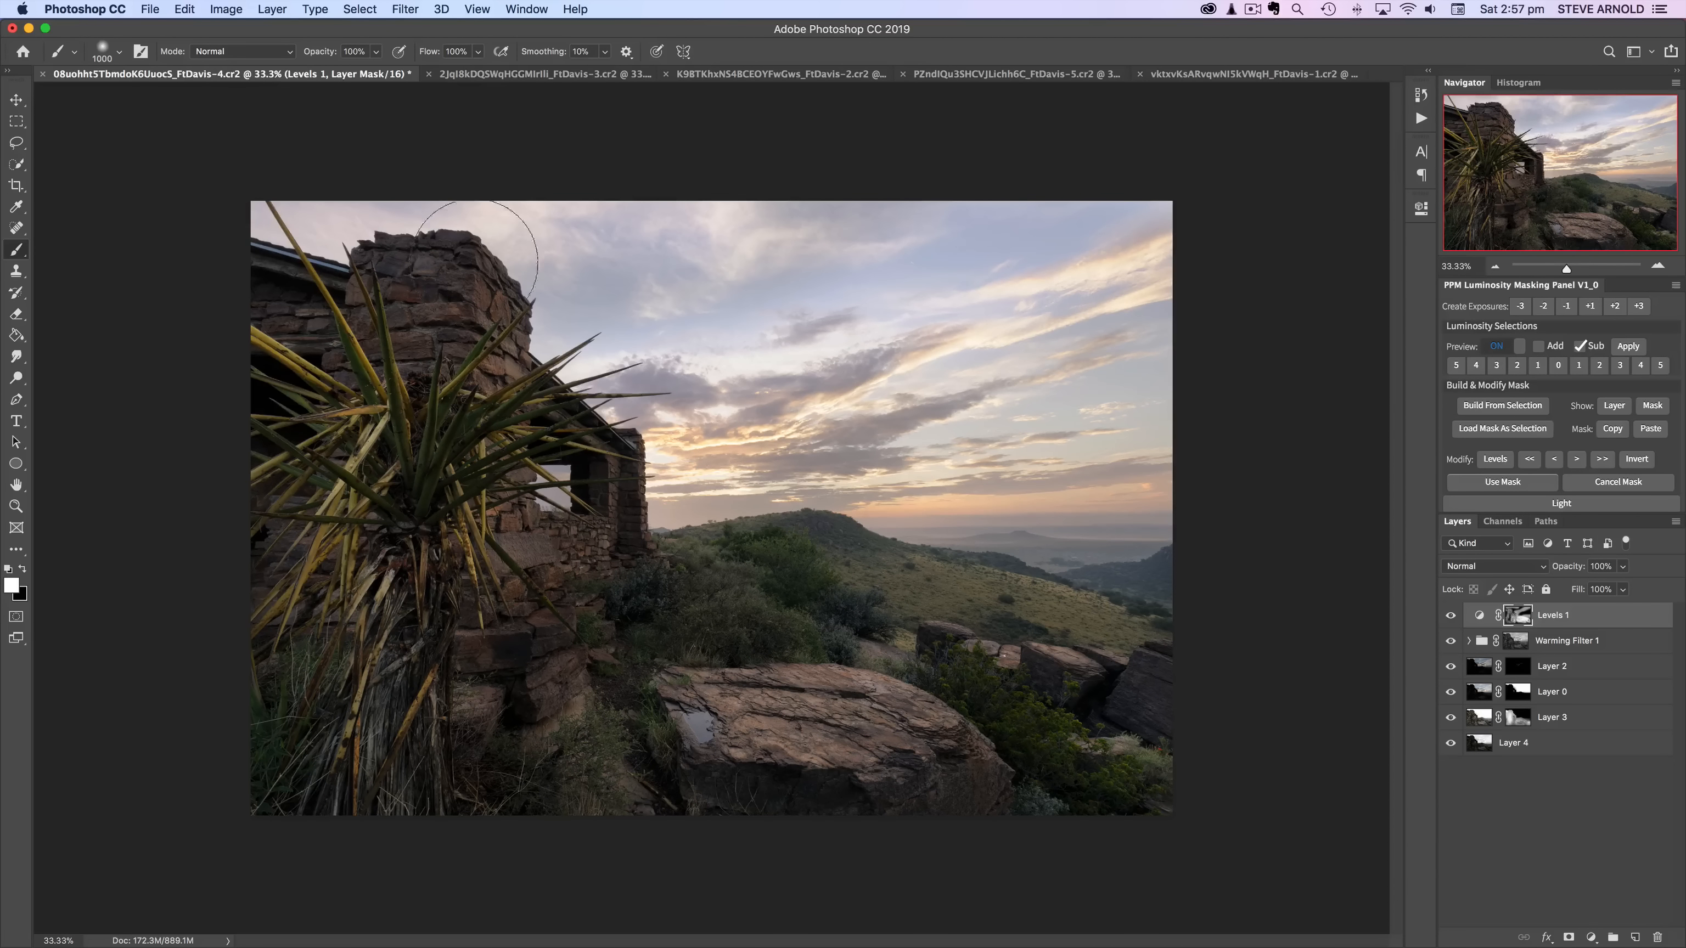
Step: Toggle the Levels 1 layer's visibility to examine the masked contrast in sky and foreground, leaving it shown
click(1451, 616)
click(1451, 616)
click(1451, 615)
click(1451, 616)
click(1452, 616)
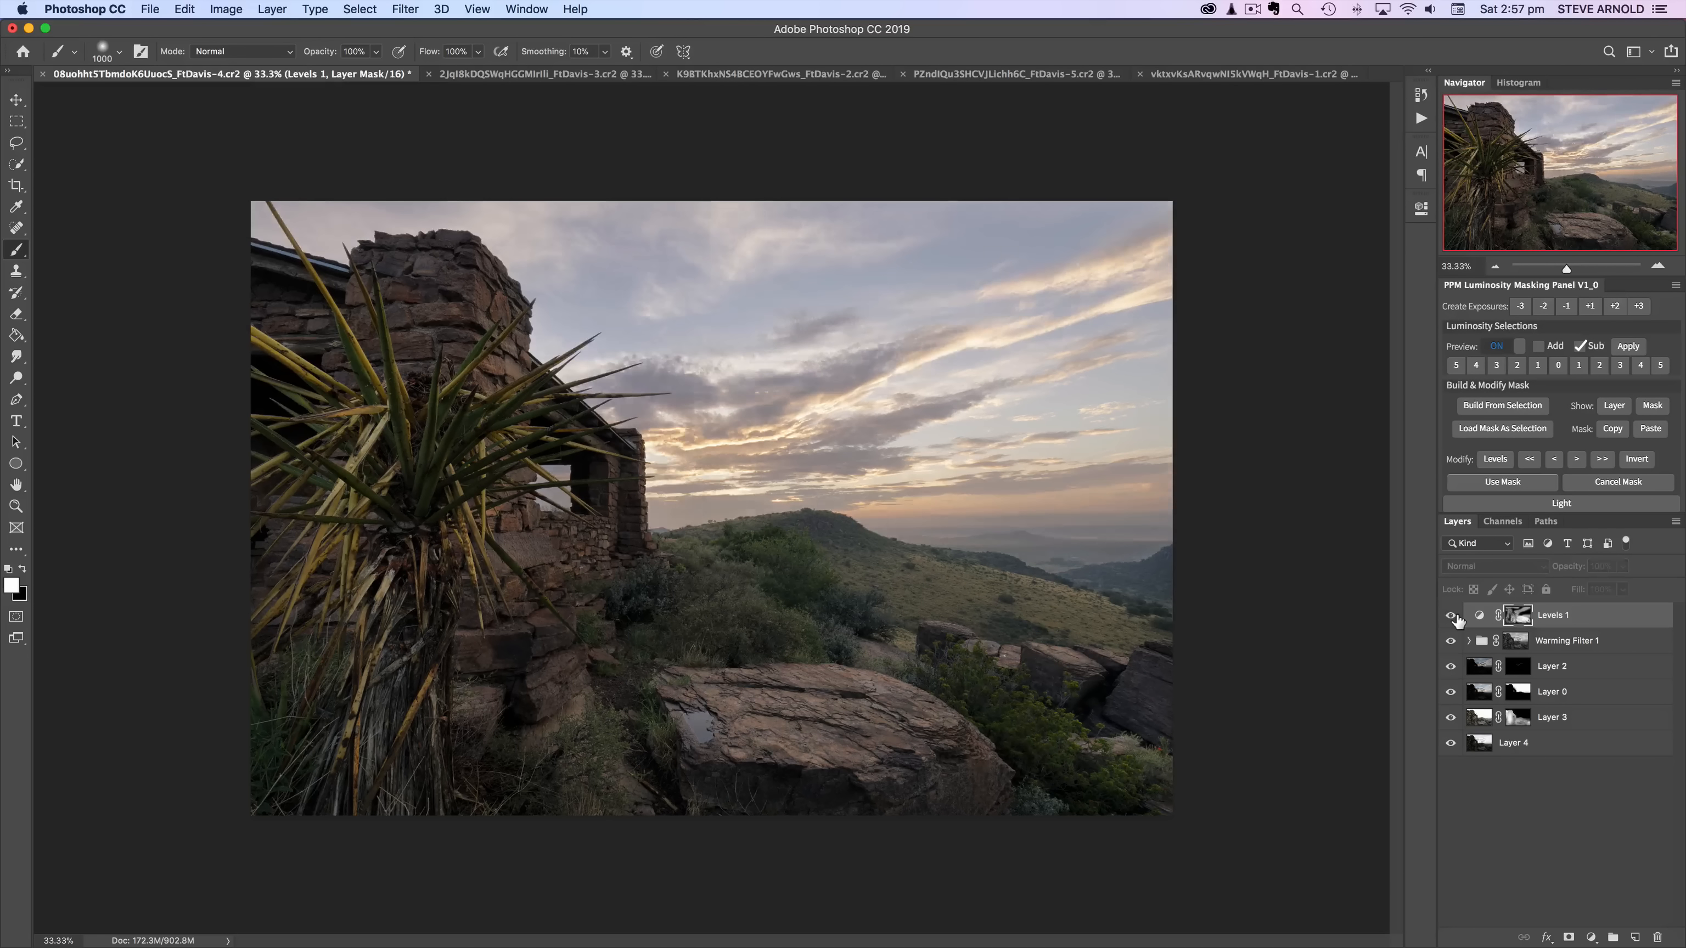
click(1451, 617)
click(1452, 616)
click(1451, 616)
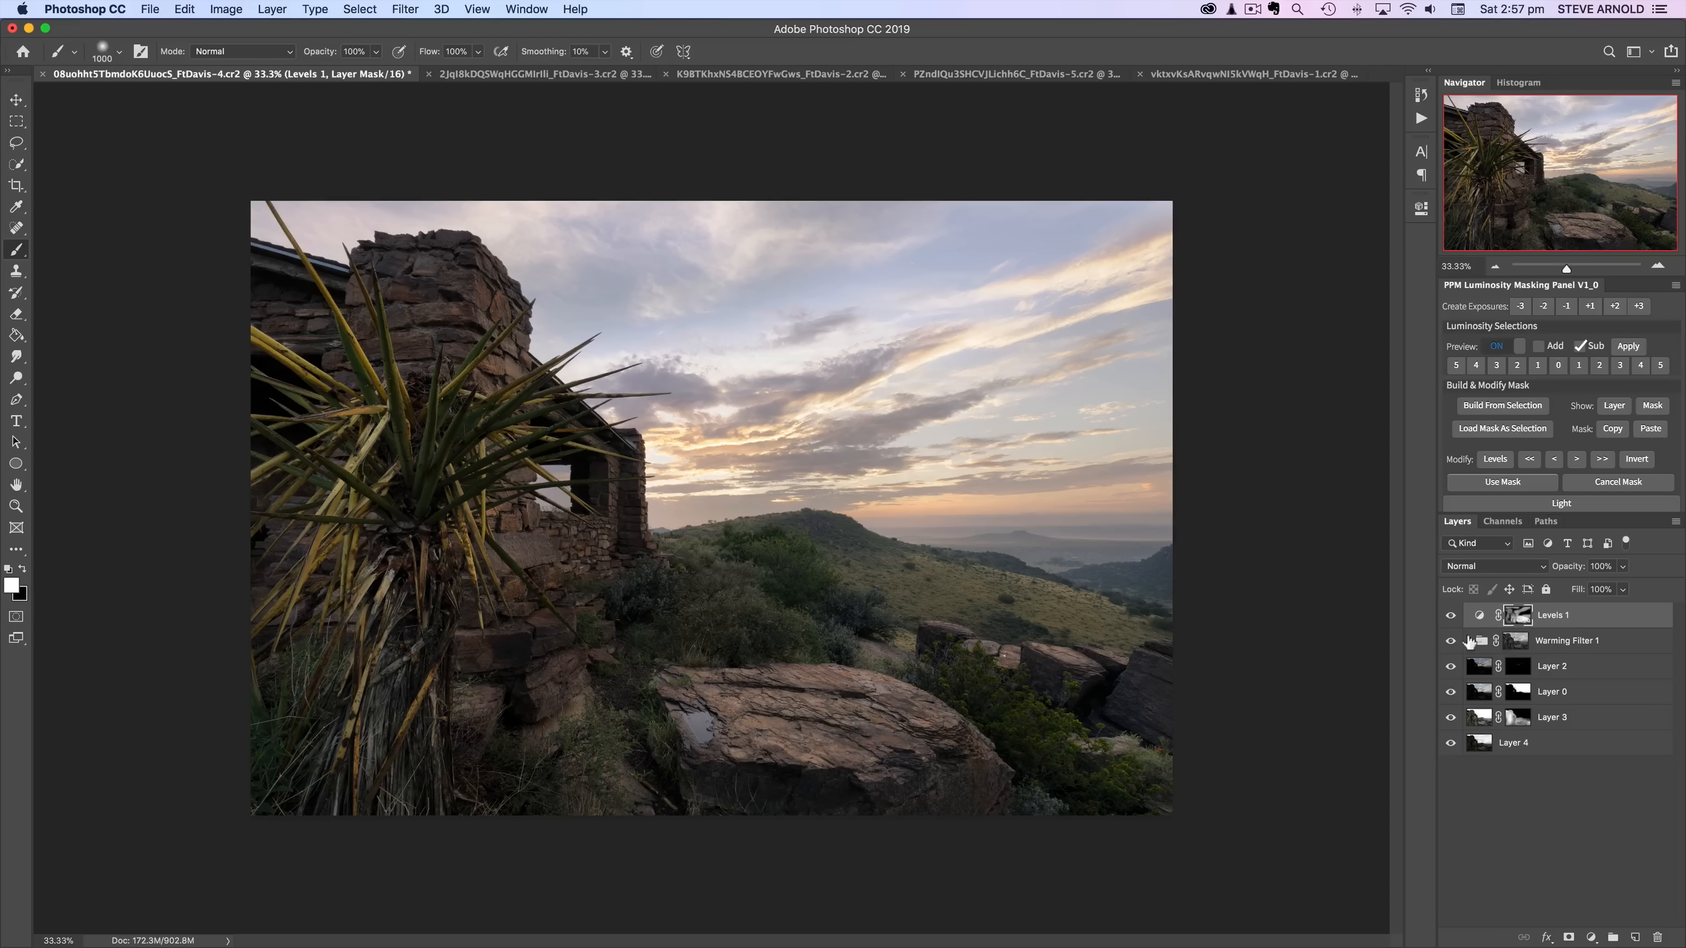
Step: Reduce the brush to 700 pixels and deselect all layers
key(bracketleft)
key(bracketleft)
key(bracketleft)
click(1252, 9)
click(1274, 61)
click(1557, 822)
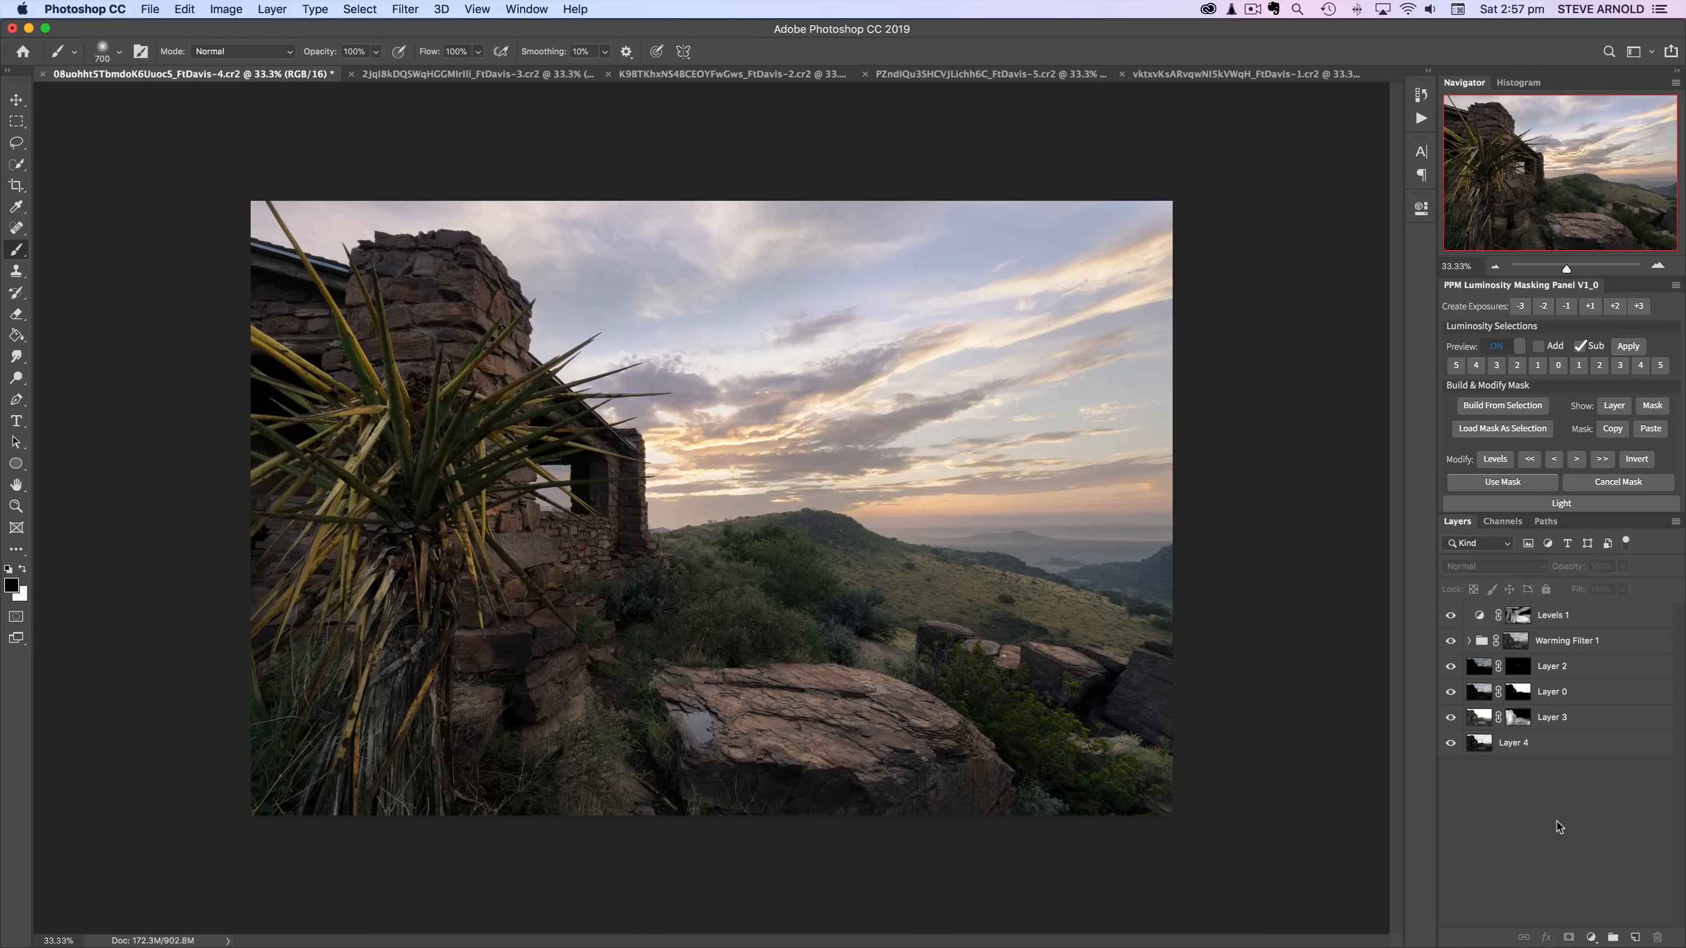
Step: Zoom out to check the overall image at a smaller size, and return to 33.33% magnification
click(1497, 266)
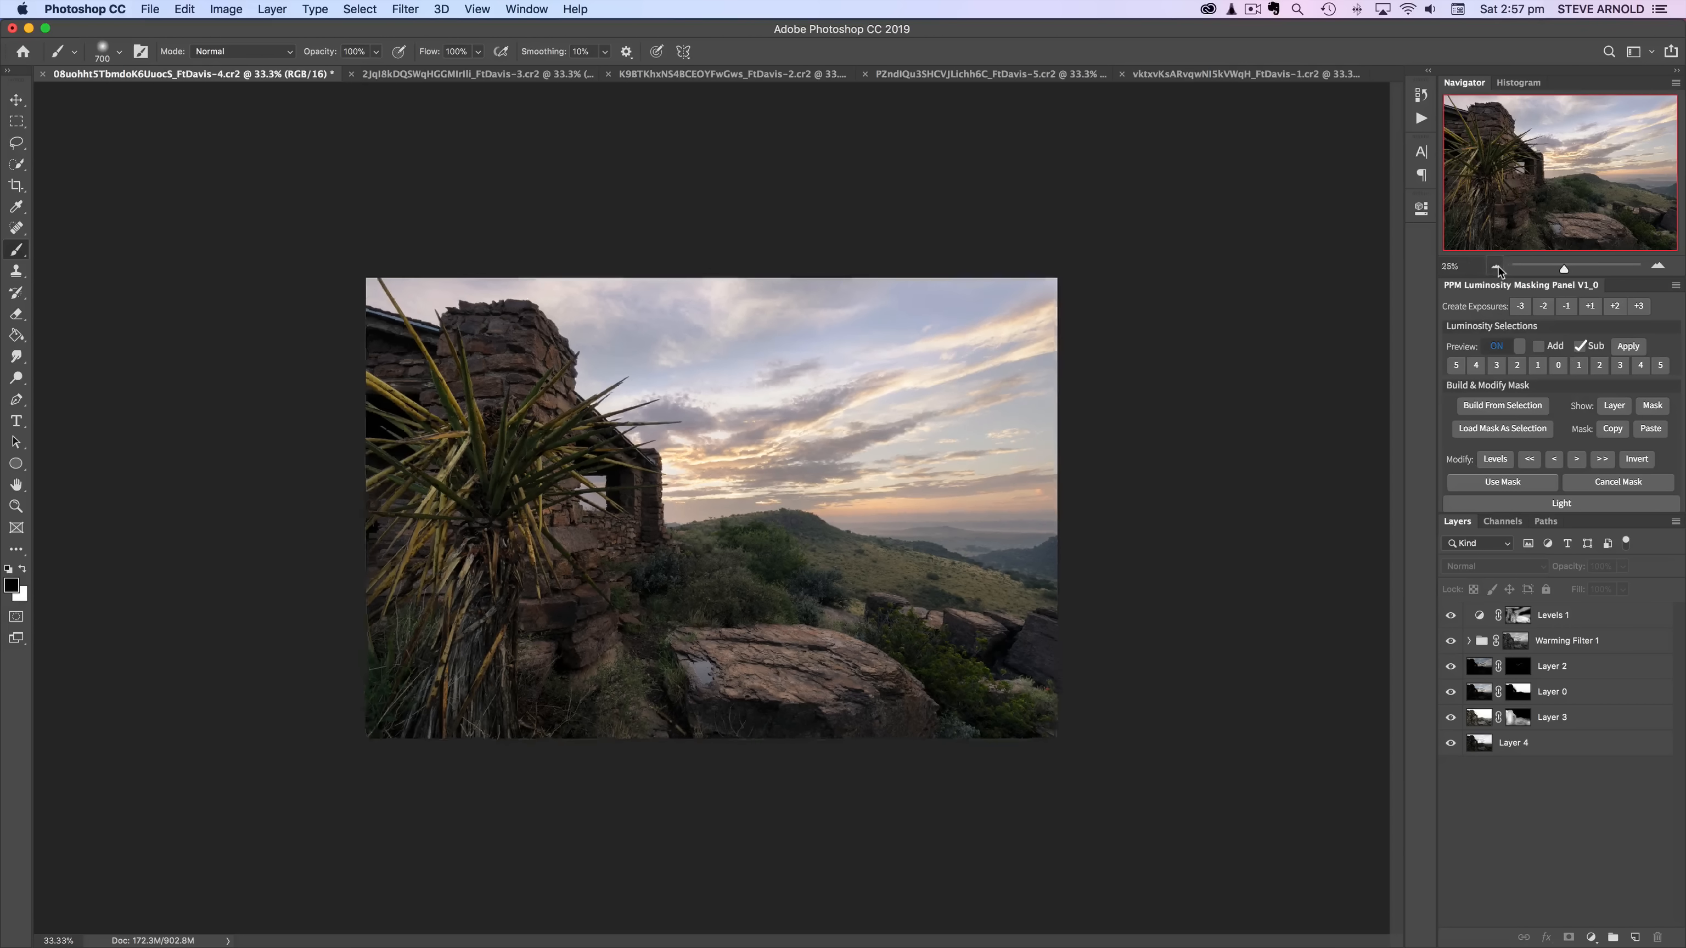
click(1497, 266)
click(1657, 266)
click(1658, 266)
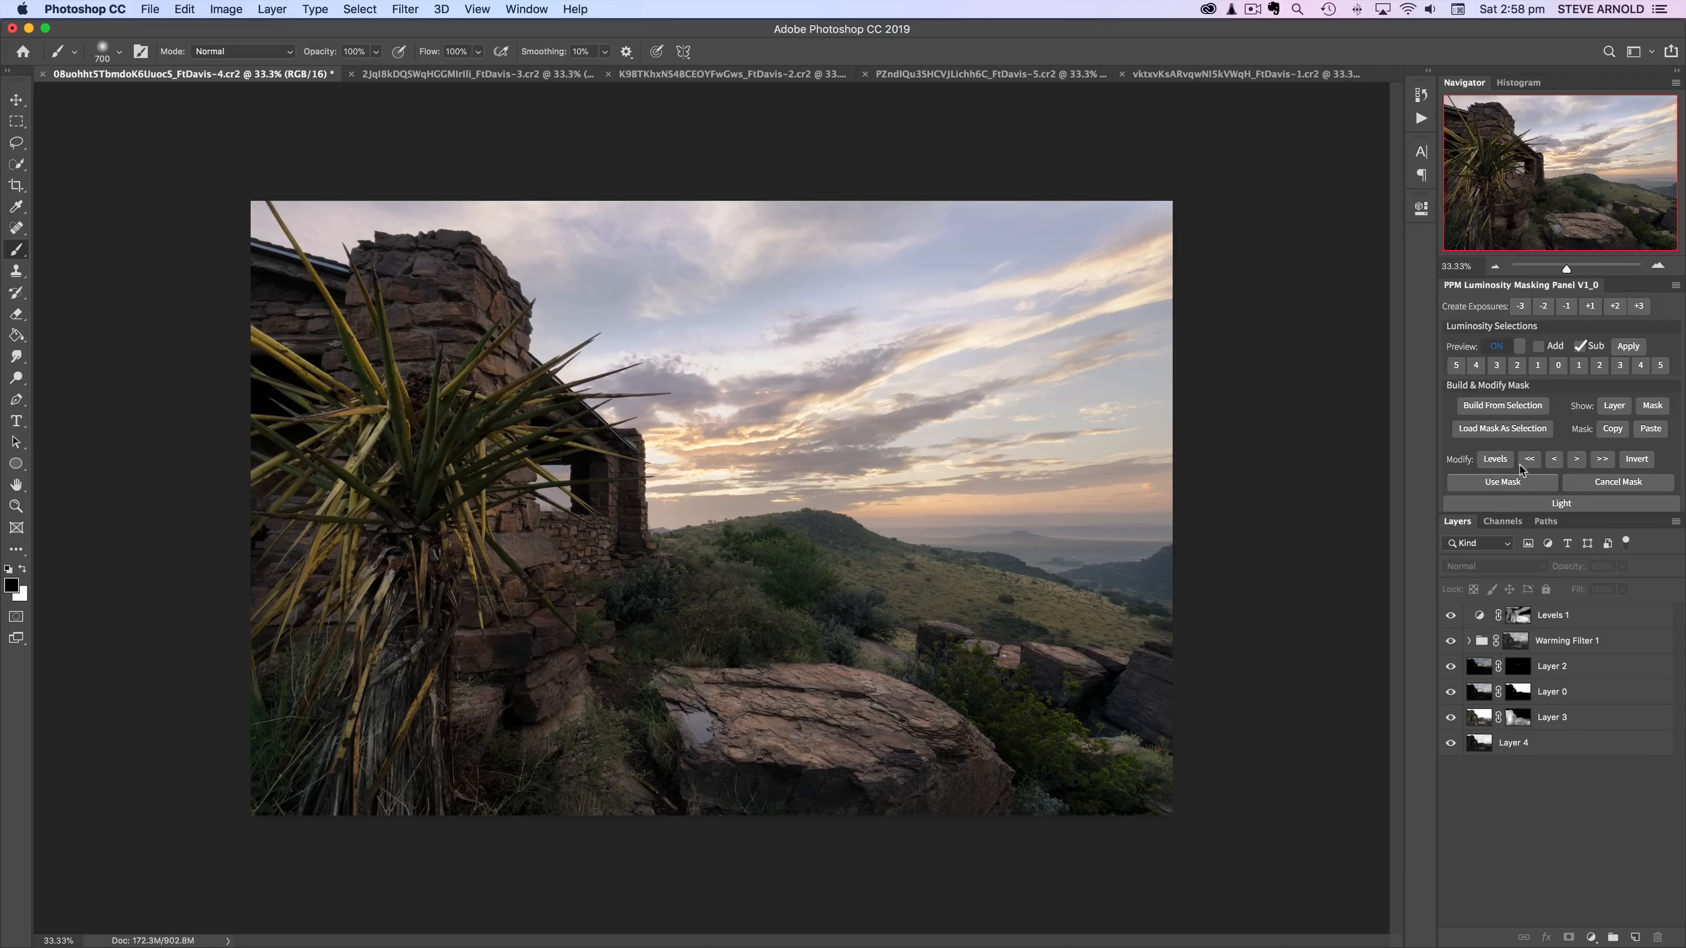
Step: Add a second Levels contrast adjustment at the top of the stack with input highlights 244 and midtones 0.80
scroll(1490, 489, down, 5)
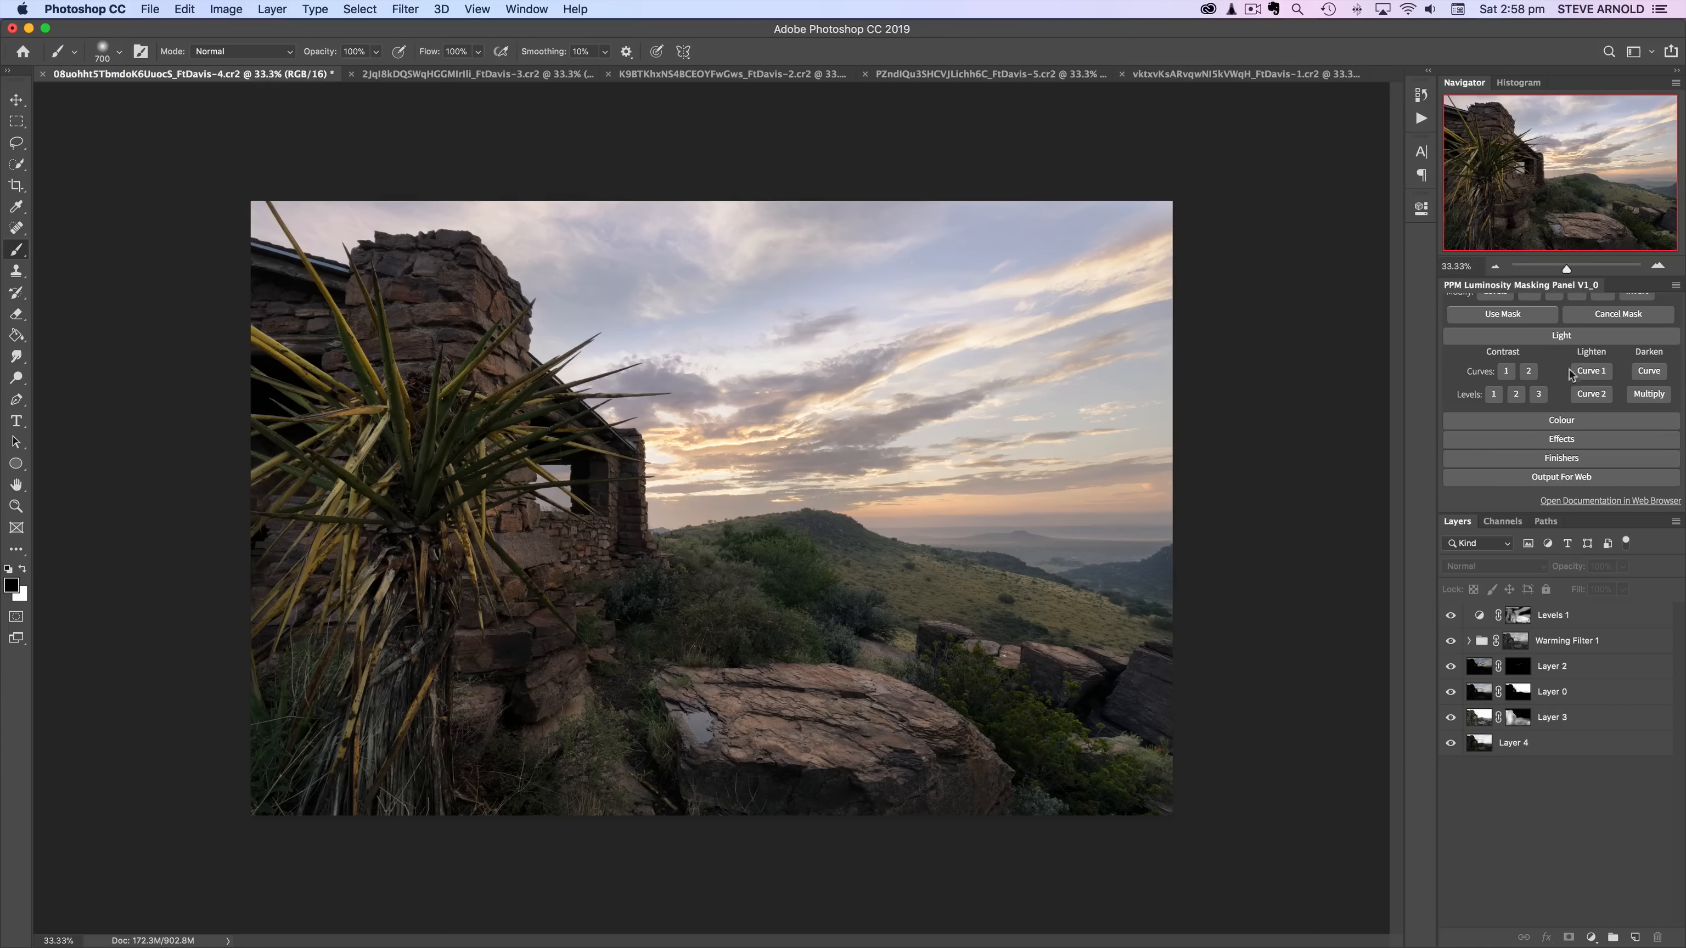
click(1495, 396)
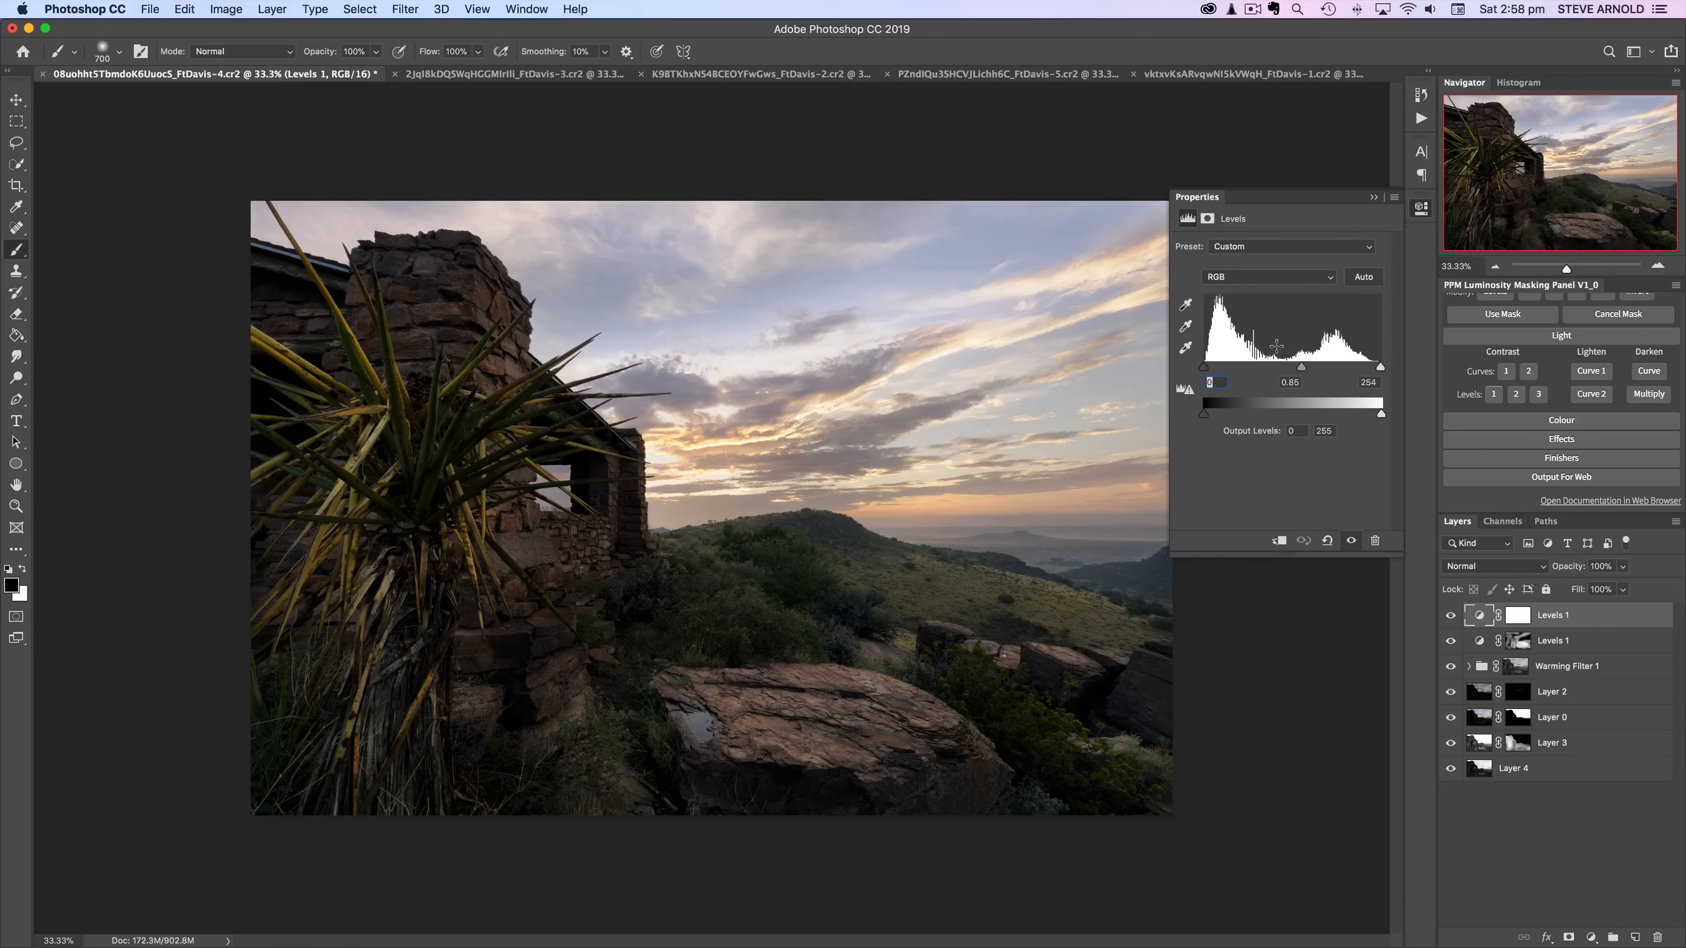
mouse_move(1309, 372)
mouse_down()
mouse_move(1375, 372)
mouse_move(1305, 374)
mouse_up()
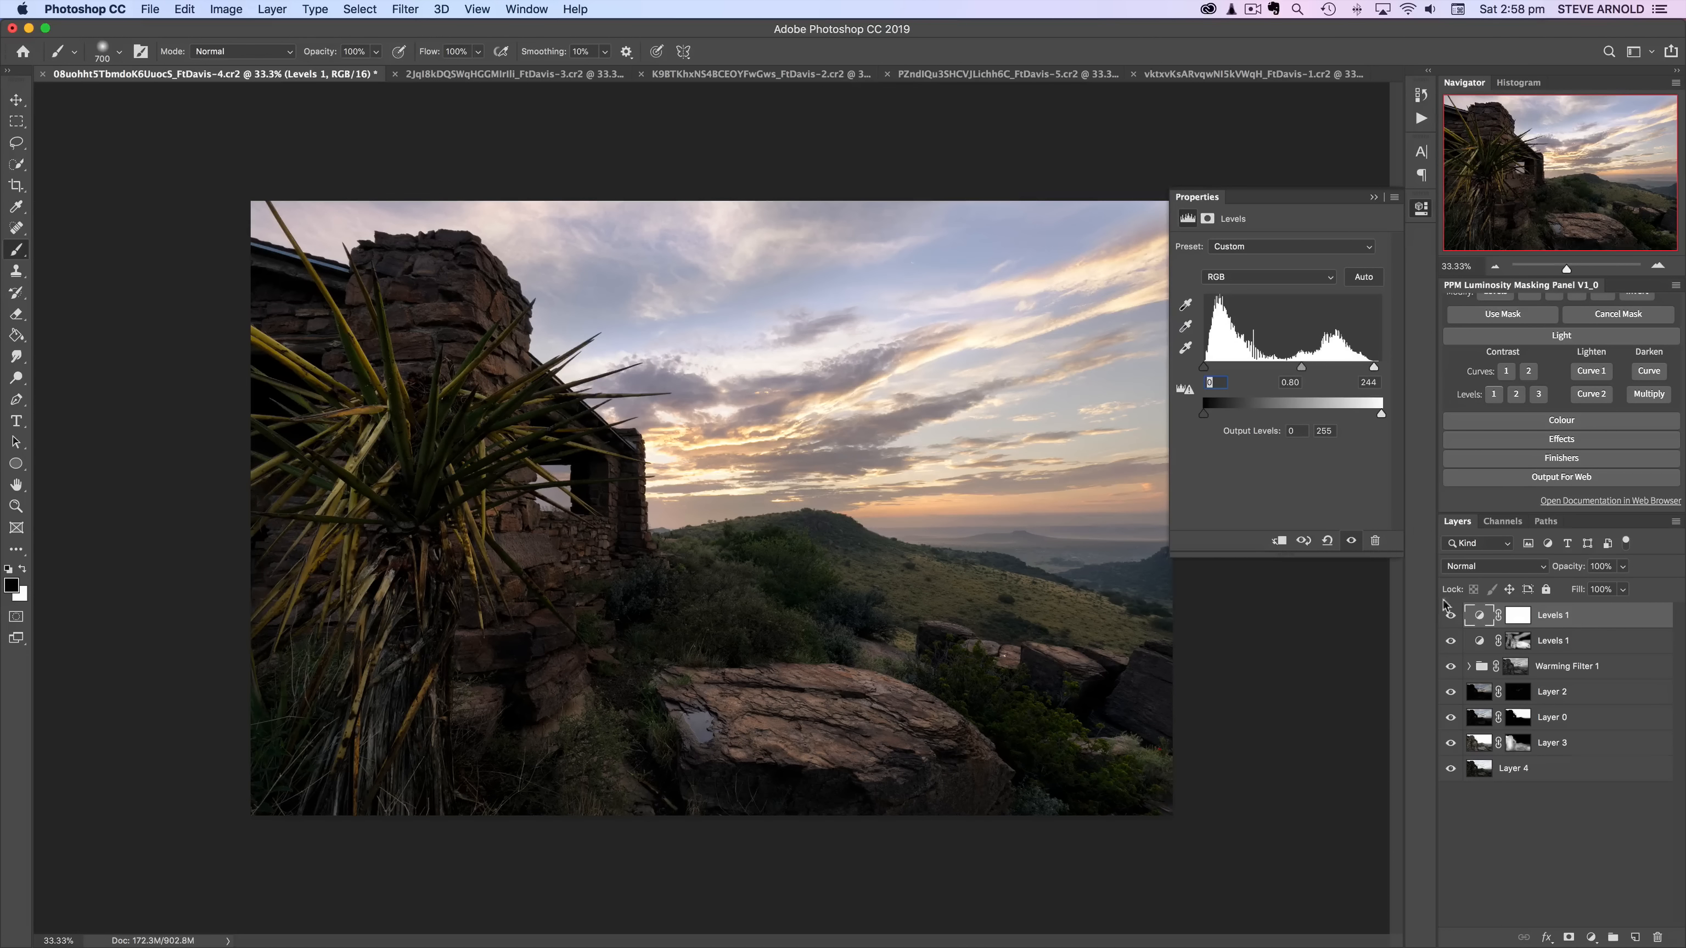
Step: Toggle the topmost Levels adjustment to compare its contrast, leave it hidden, and close its properties
click(1452, 616)
click(1452, 615)
click(1452, 616)
click(1451, 615)
click(1451, 616)
click(1452, 616)
click(1452, 616)
click(1421, 211)
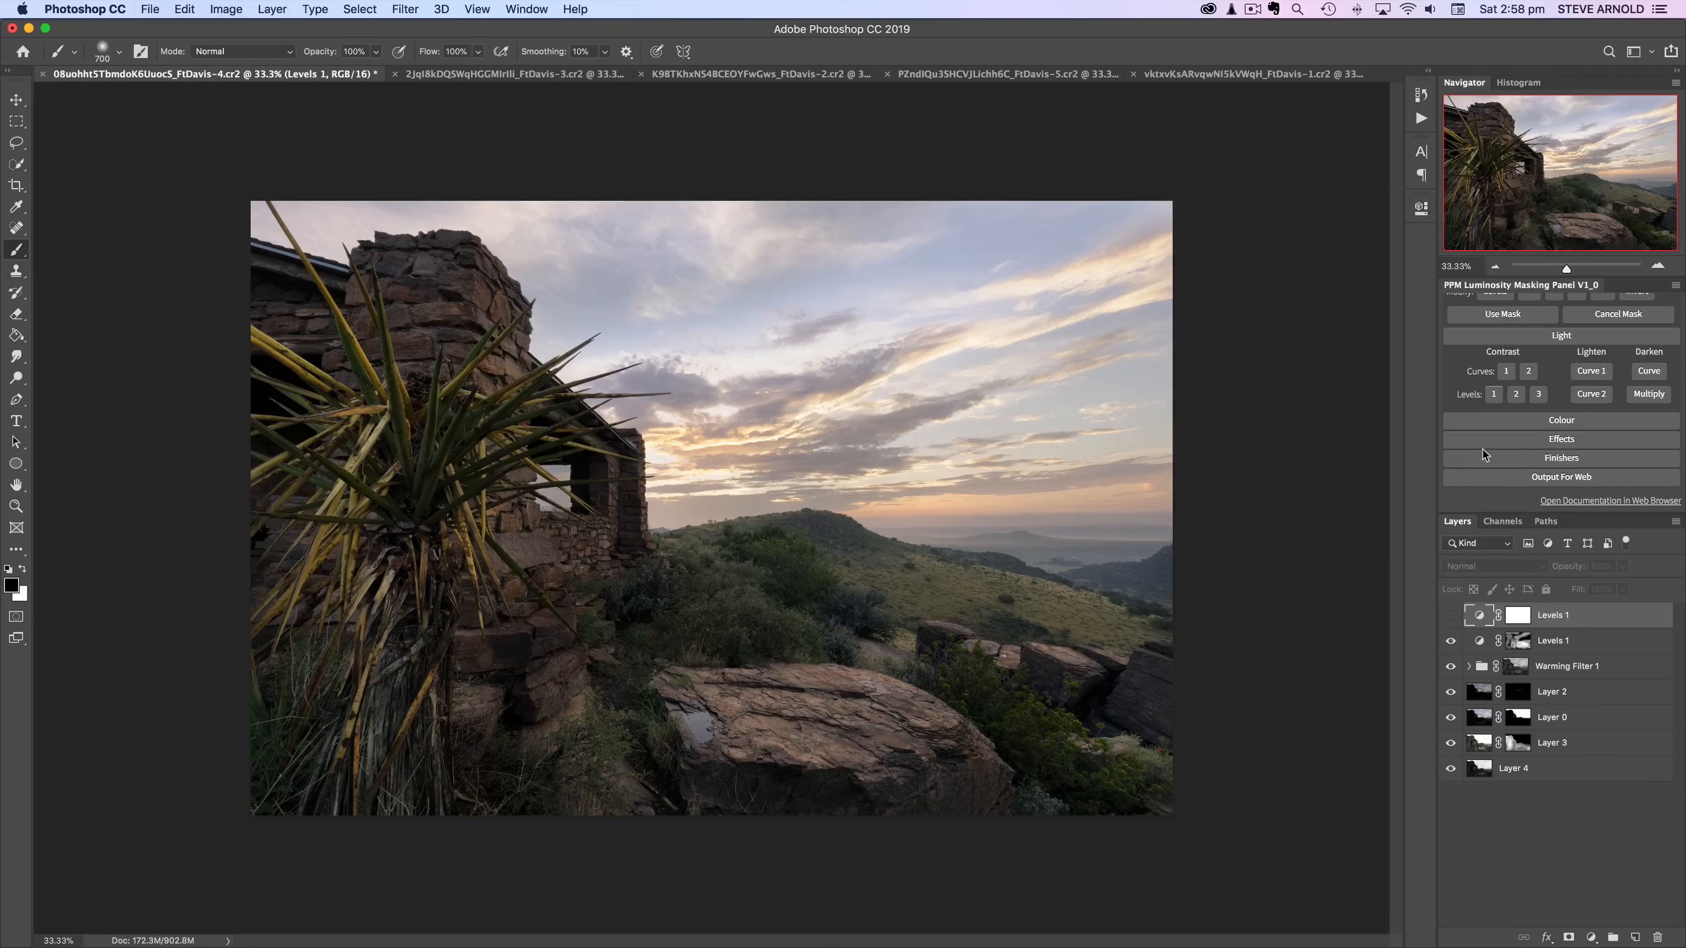
Step: Add a darkening curves adjustment layer and pull its curve midpoint down to input 136, output 92
click(1650, 373)
double_click(1479, 615)
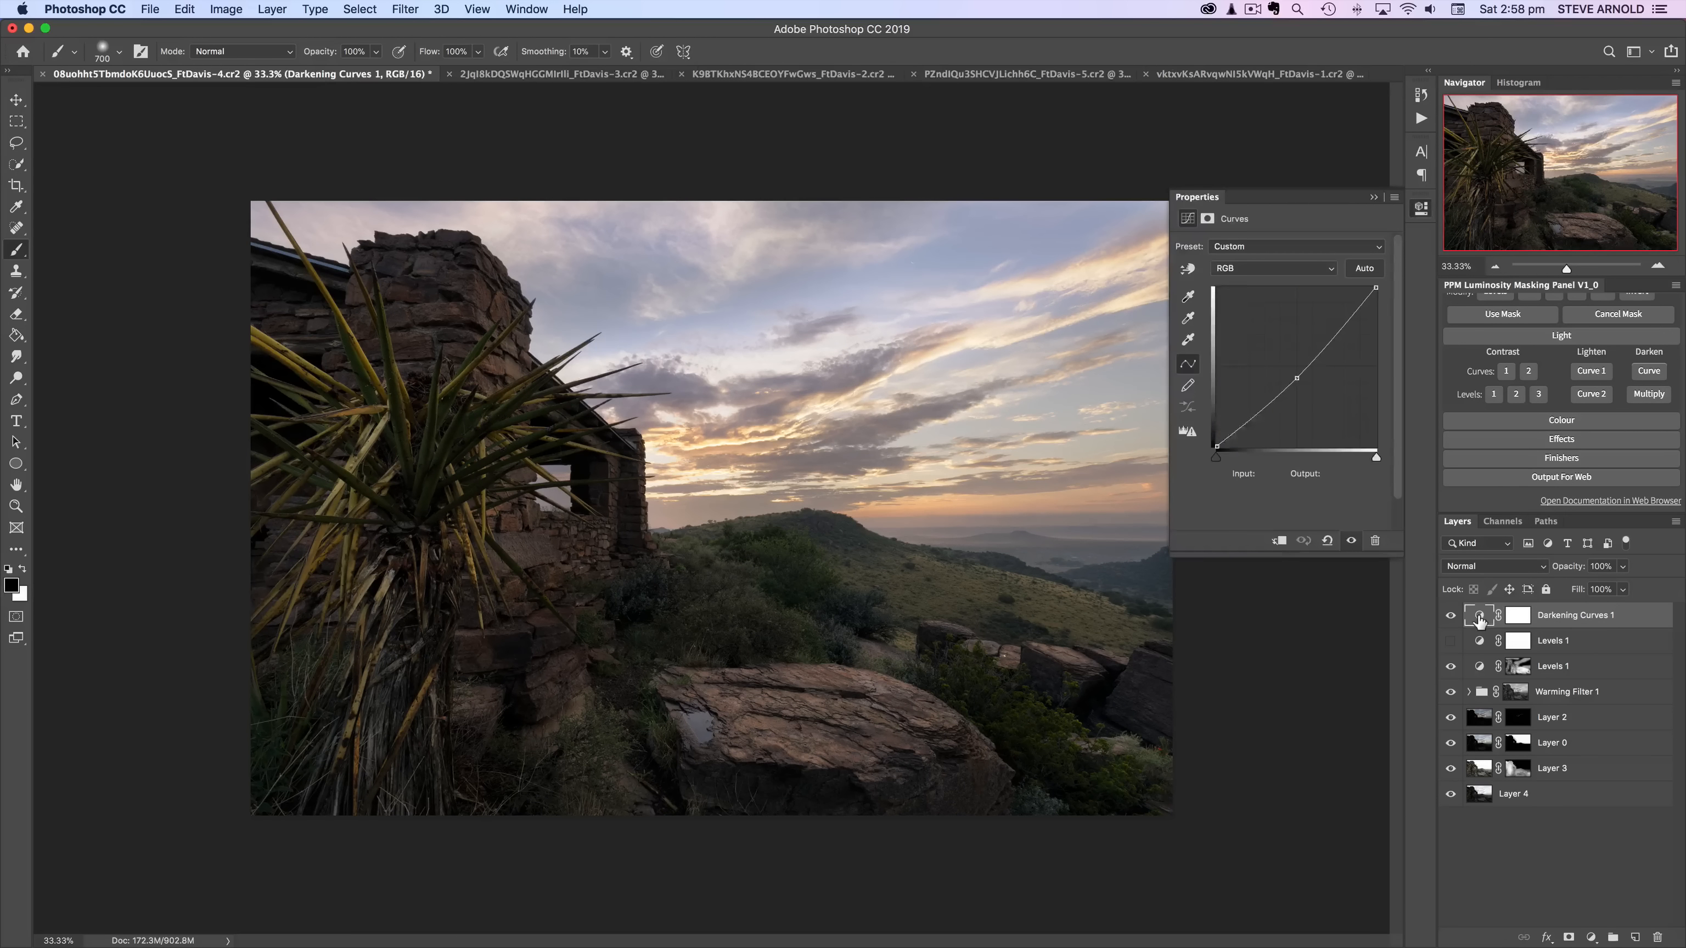
drag(1297, 378, 1302, 389)
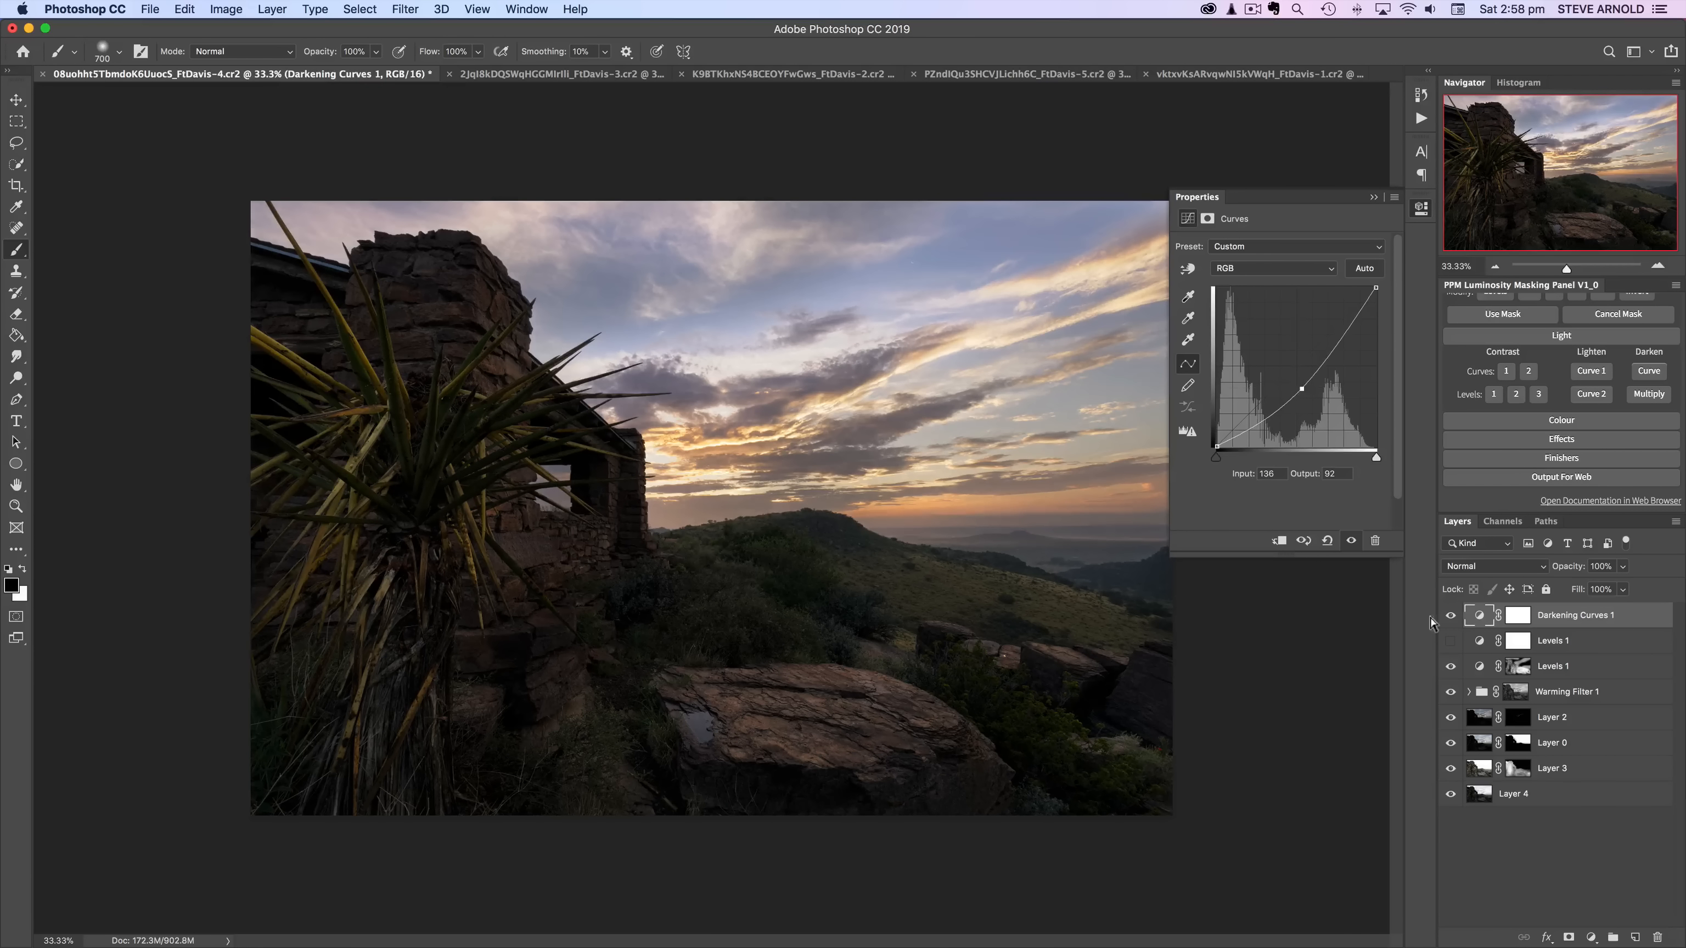
Step: Compare the Darkening Curves 1 layer with the unmasked Levels 1 layer below it, and delete that Levels layer
click(1451, 615)
click(1450, 616)
click(1451, 616)
click(1451, 615)
click(1451, 615)
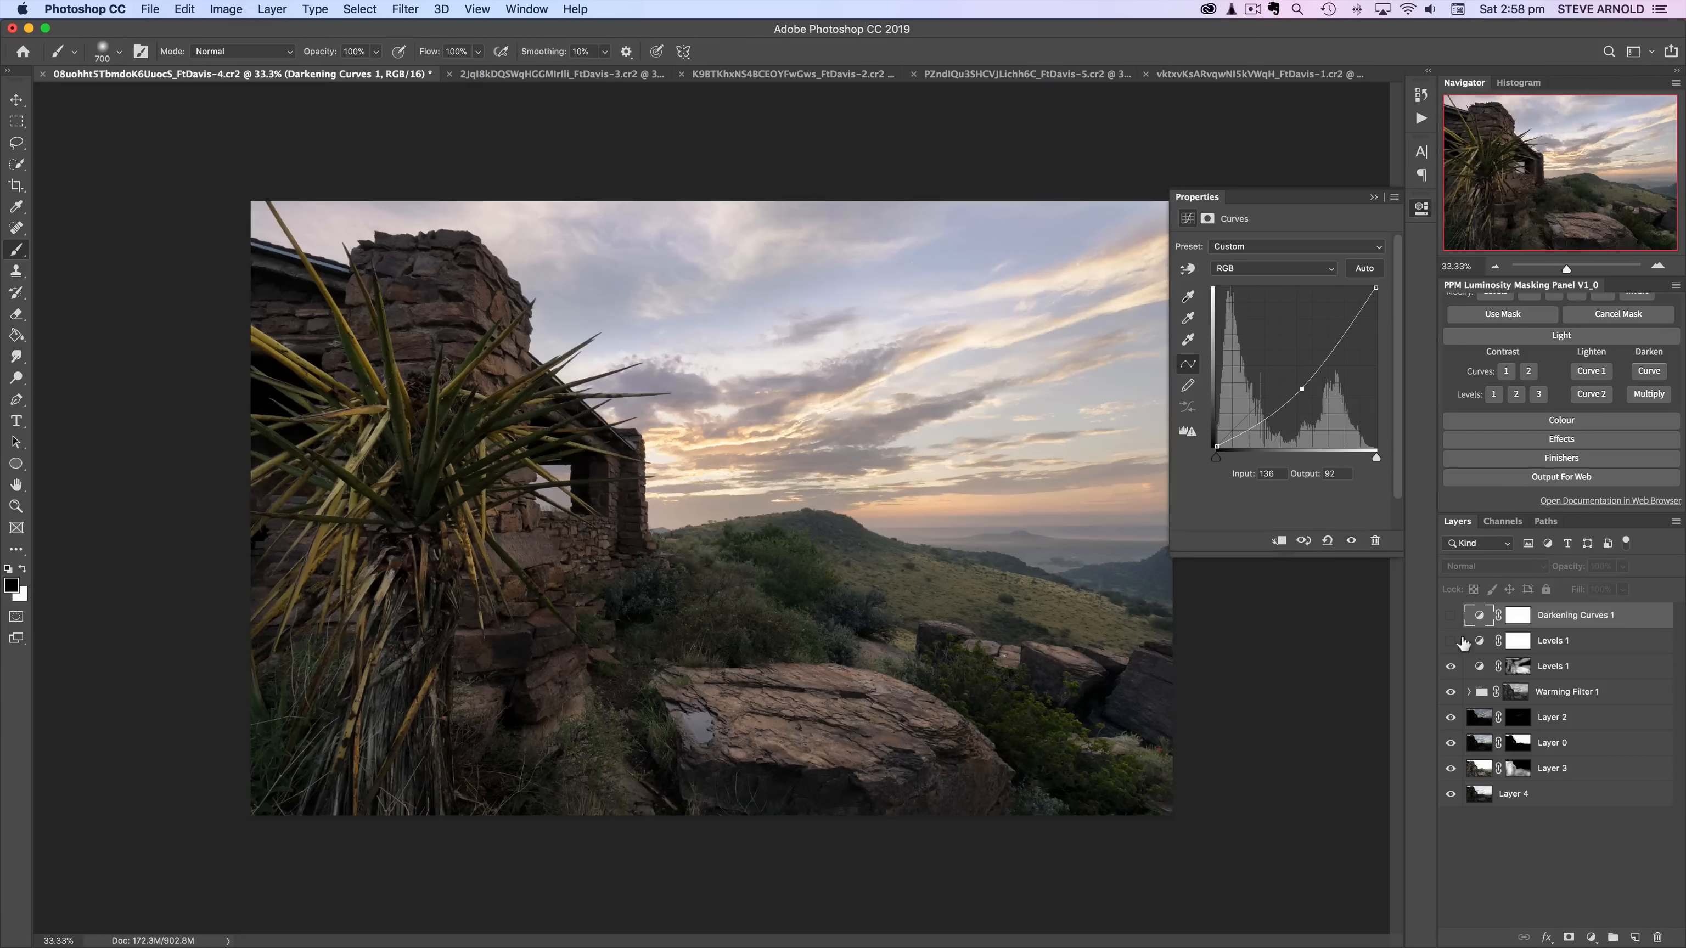
click(1450, 641)
click(1450, 641)
click(1451, 641)
drag(1488, 646, 1657, 937)
Step: Show the Darkening Curves 1 layer, set its curve point to input 136, output 103, and close its properties
click(1479, 616)
click(1450, 616)
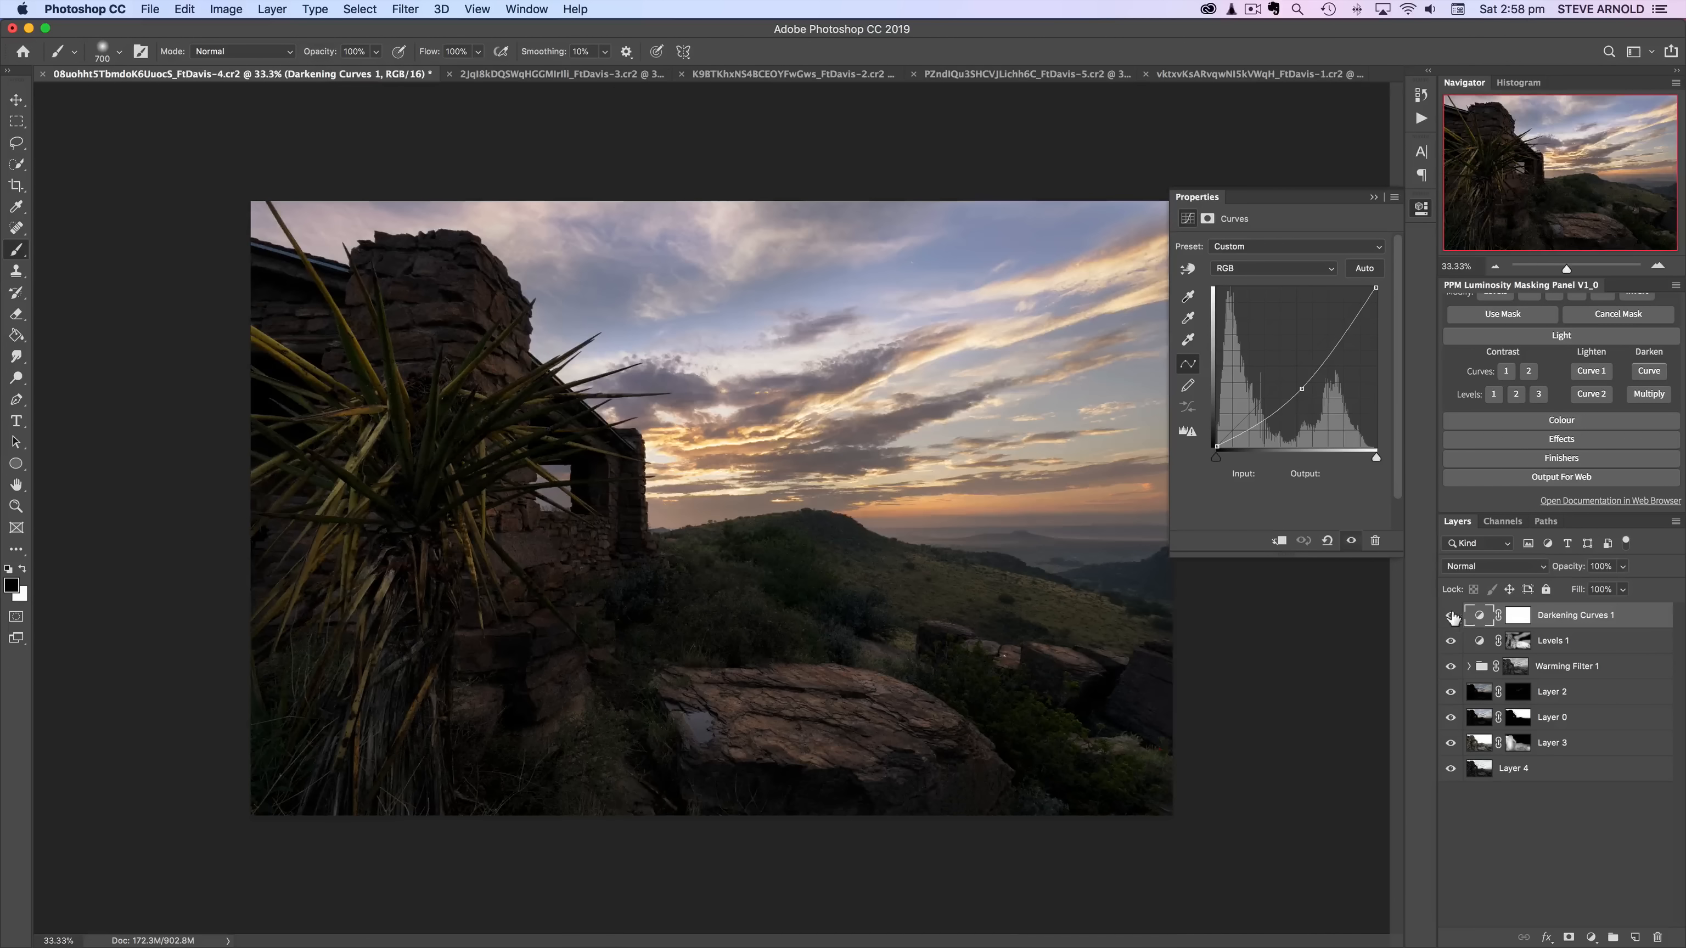
drag(1301, 391, 1301, 383)
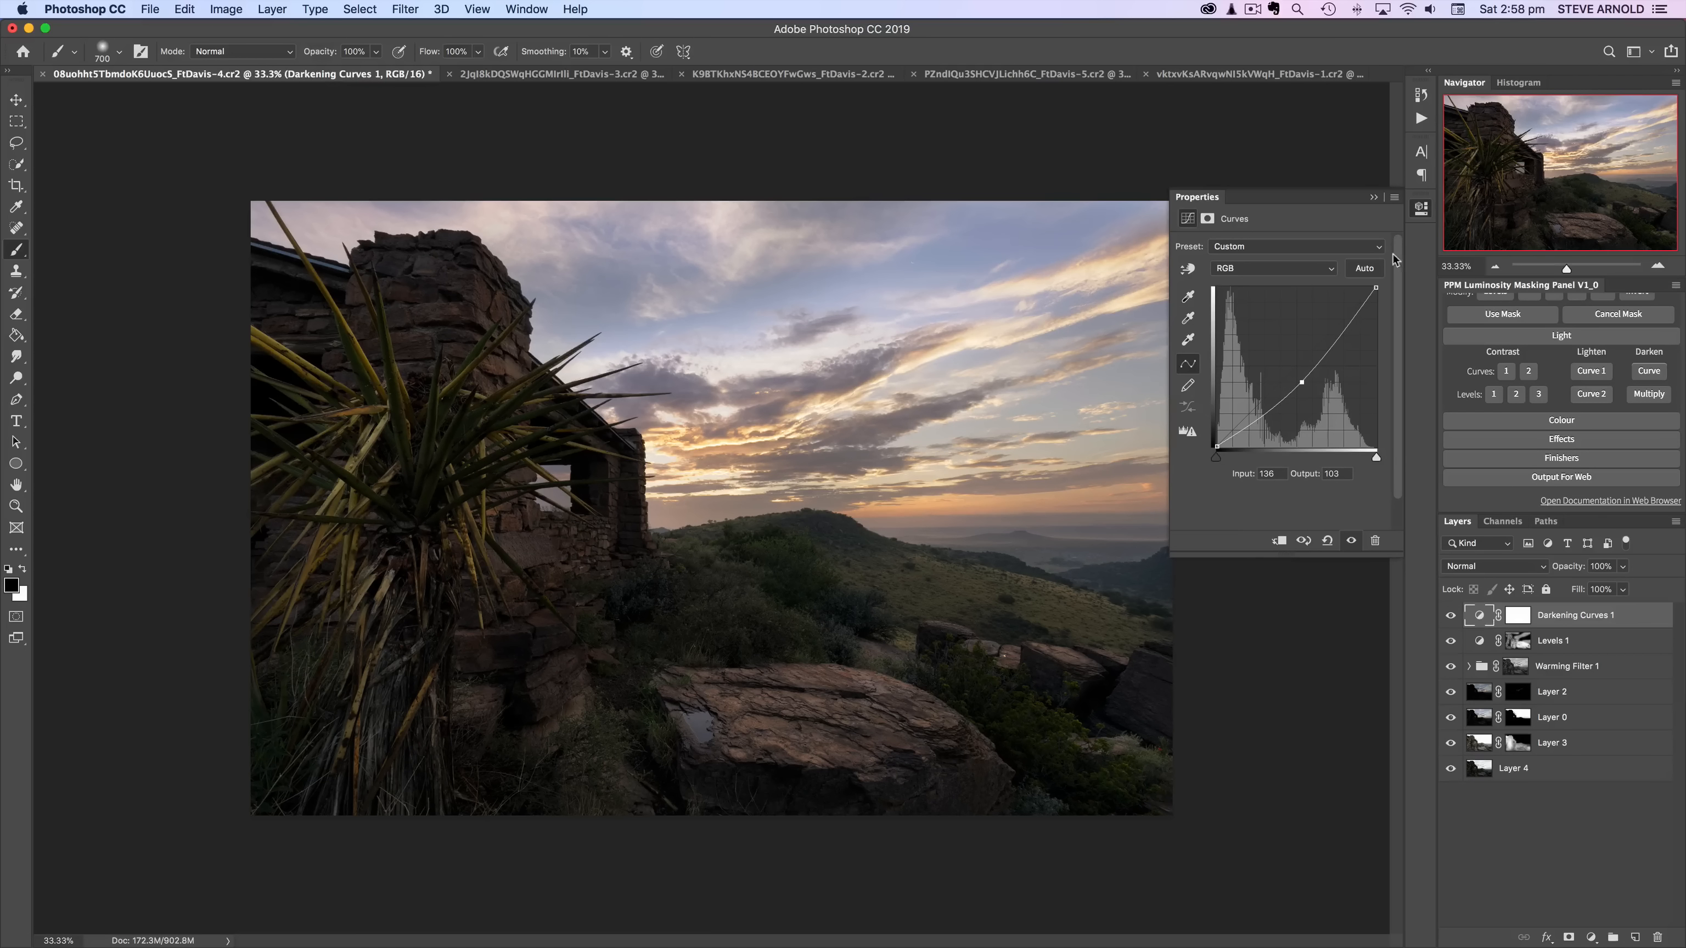
click(1420, 208)
Step: Select the Darkening Curves 1 layer mask and invert it to black
click(1519, 616)
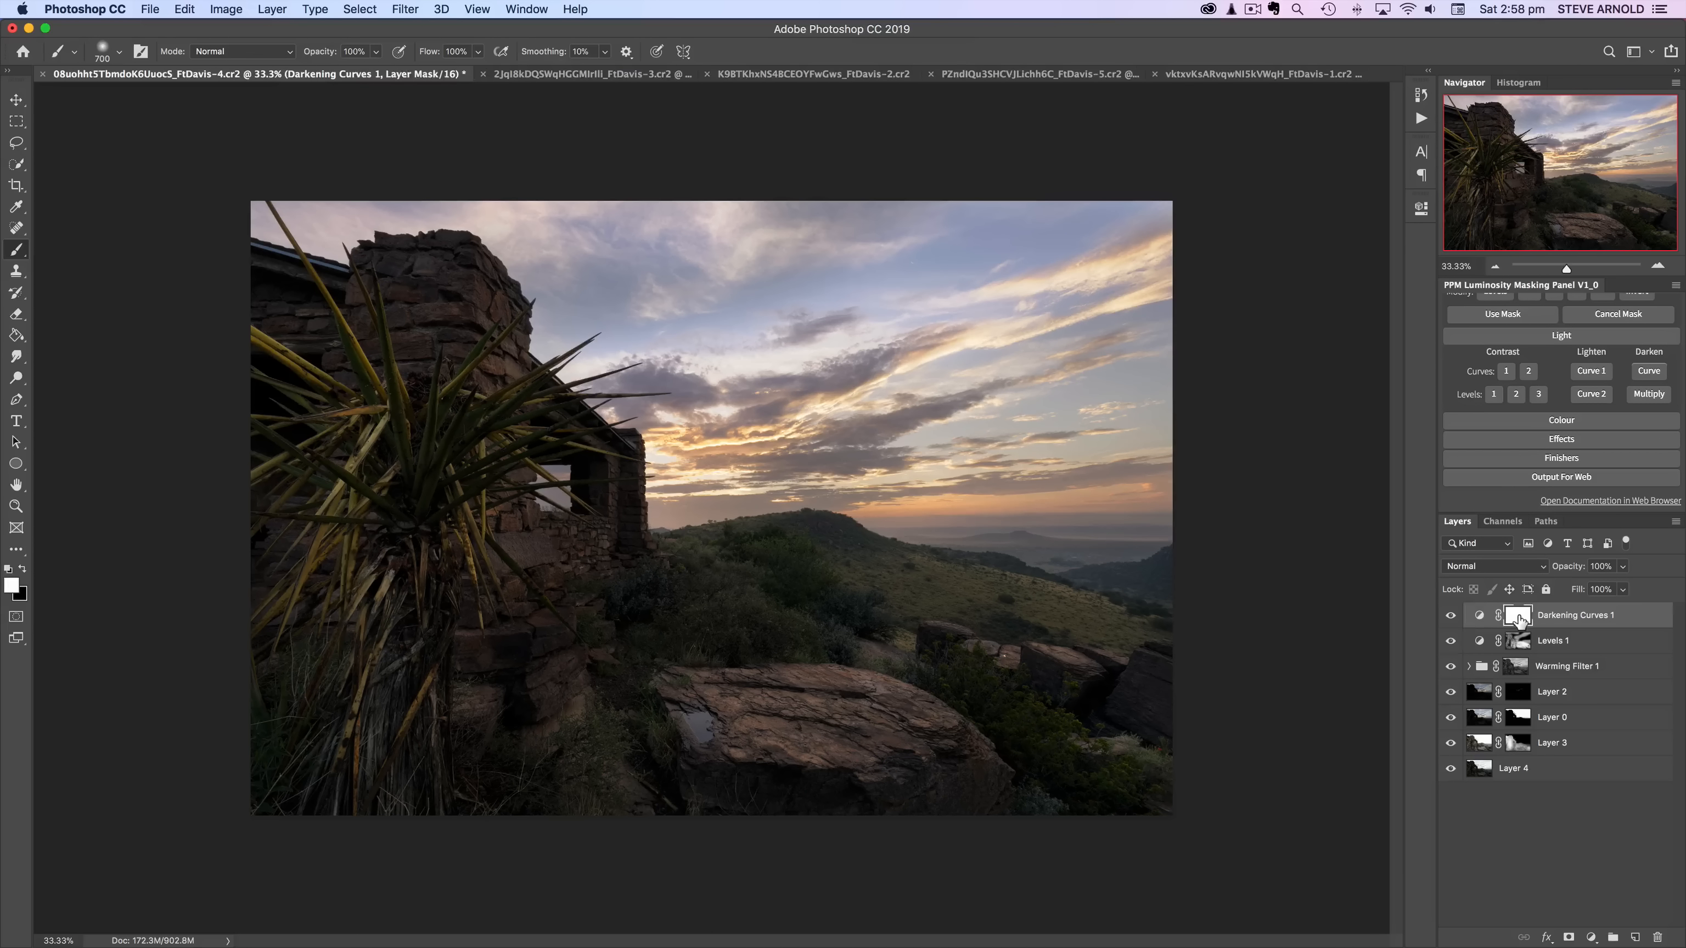
key(super+i)
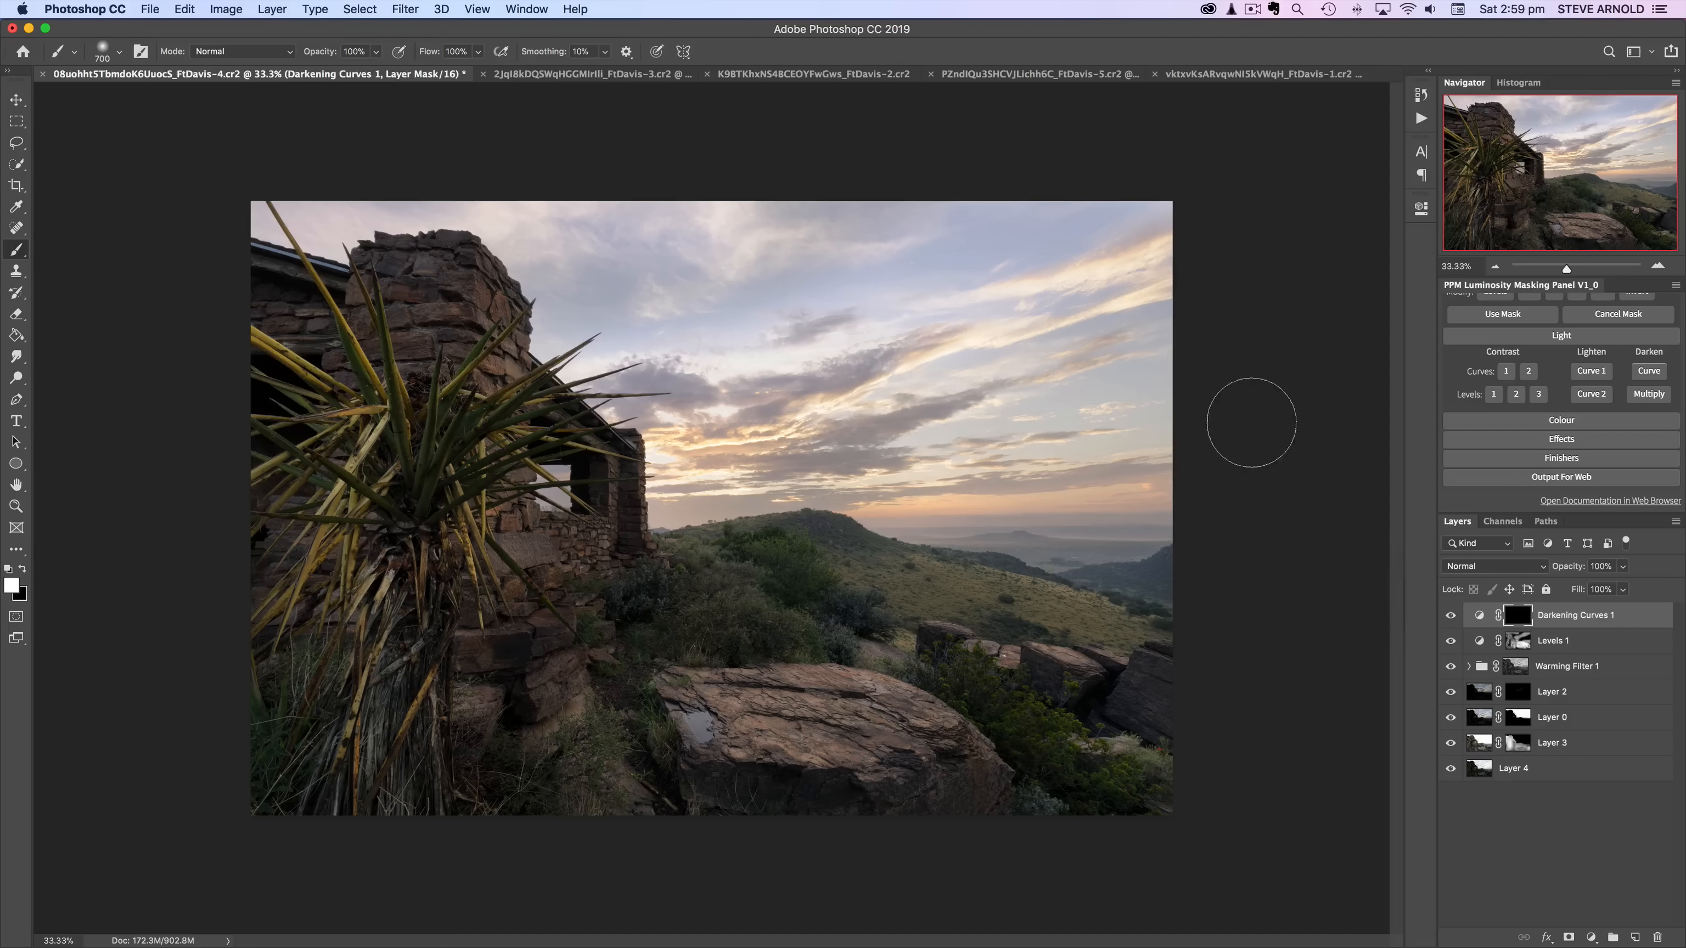
Step: Set the brush size to 1000 and its opacity to 53%
key(bracketright)
key(bracketright)
key(bracketright)
drag(327, 61, 288, 68)
Step: Preview the Lights 1 luminosity mask of the image
scroll(1584, 485, up, 5)
click(1580, 346)
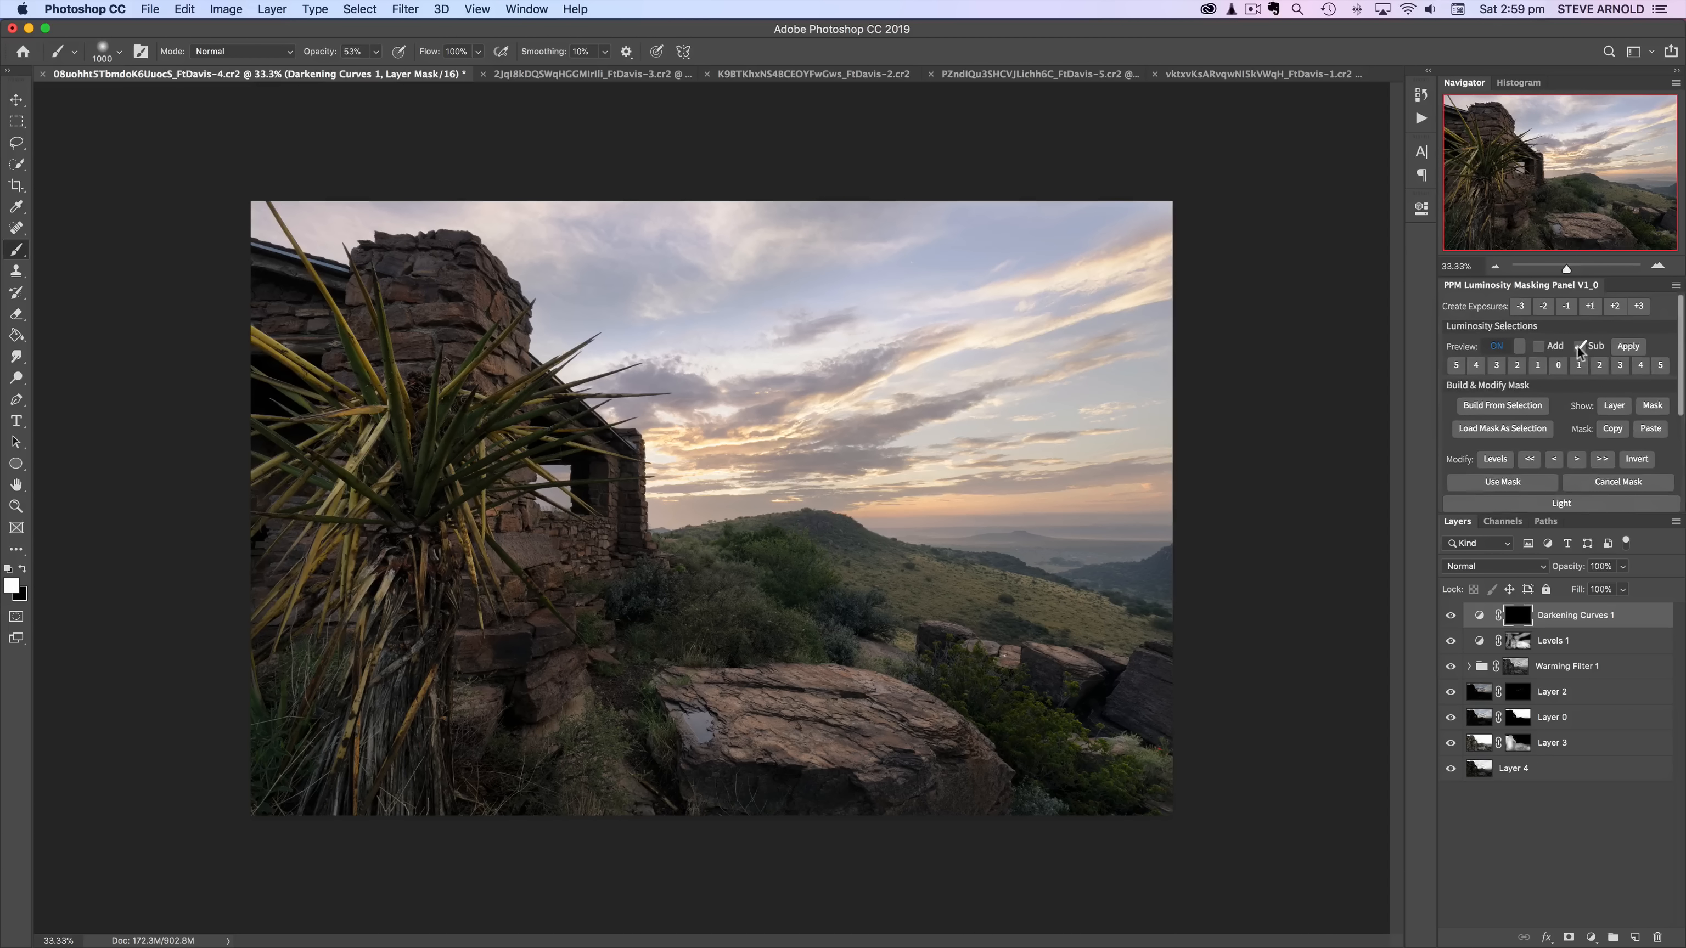
click(1579, 345)
click(1579, 366)
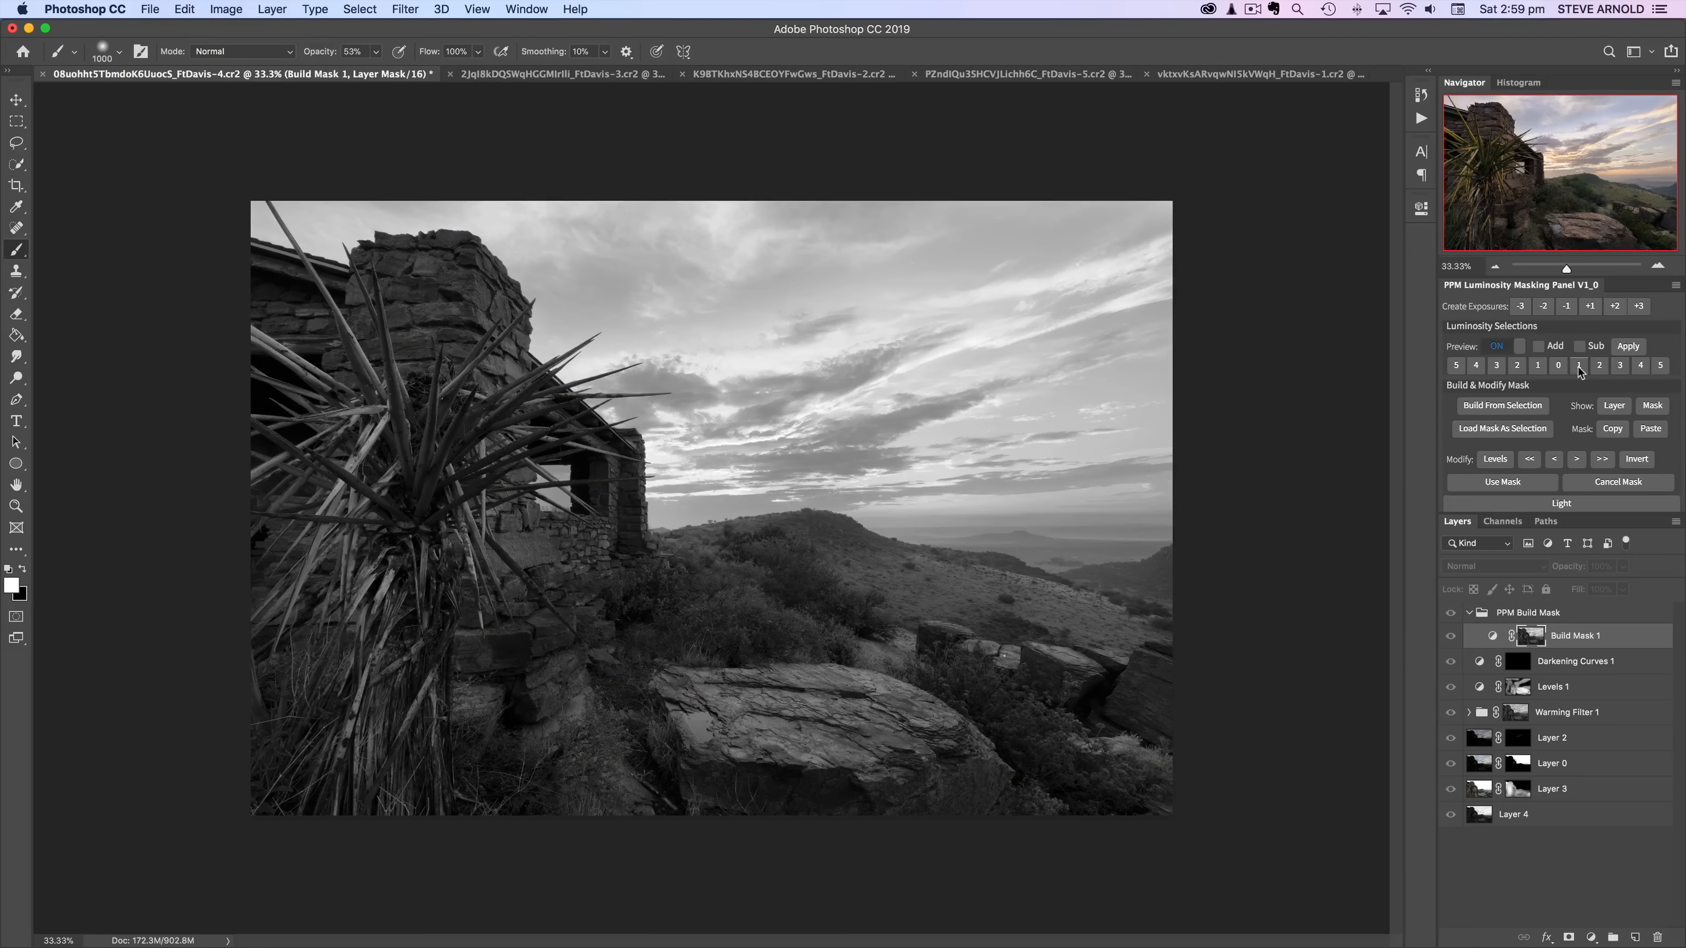
Step: Use the previewed mask as a selection, paint white over the sky on the Darkening Curves 1 mask, and deselect
click(1528, 483)
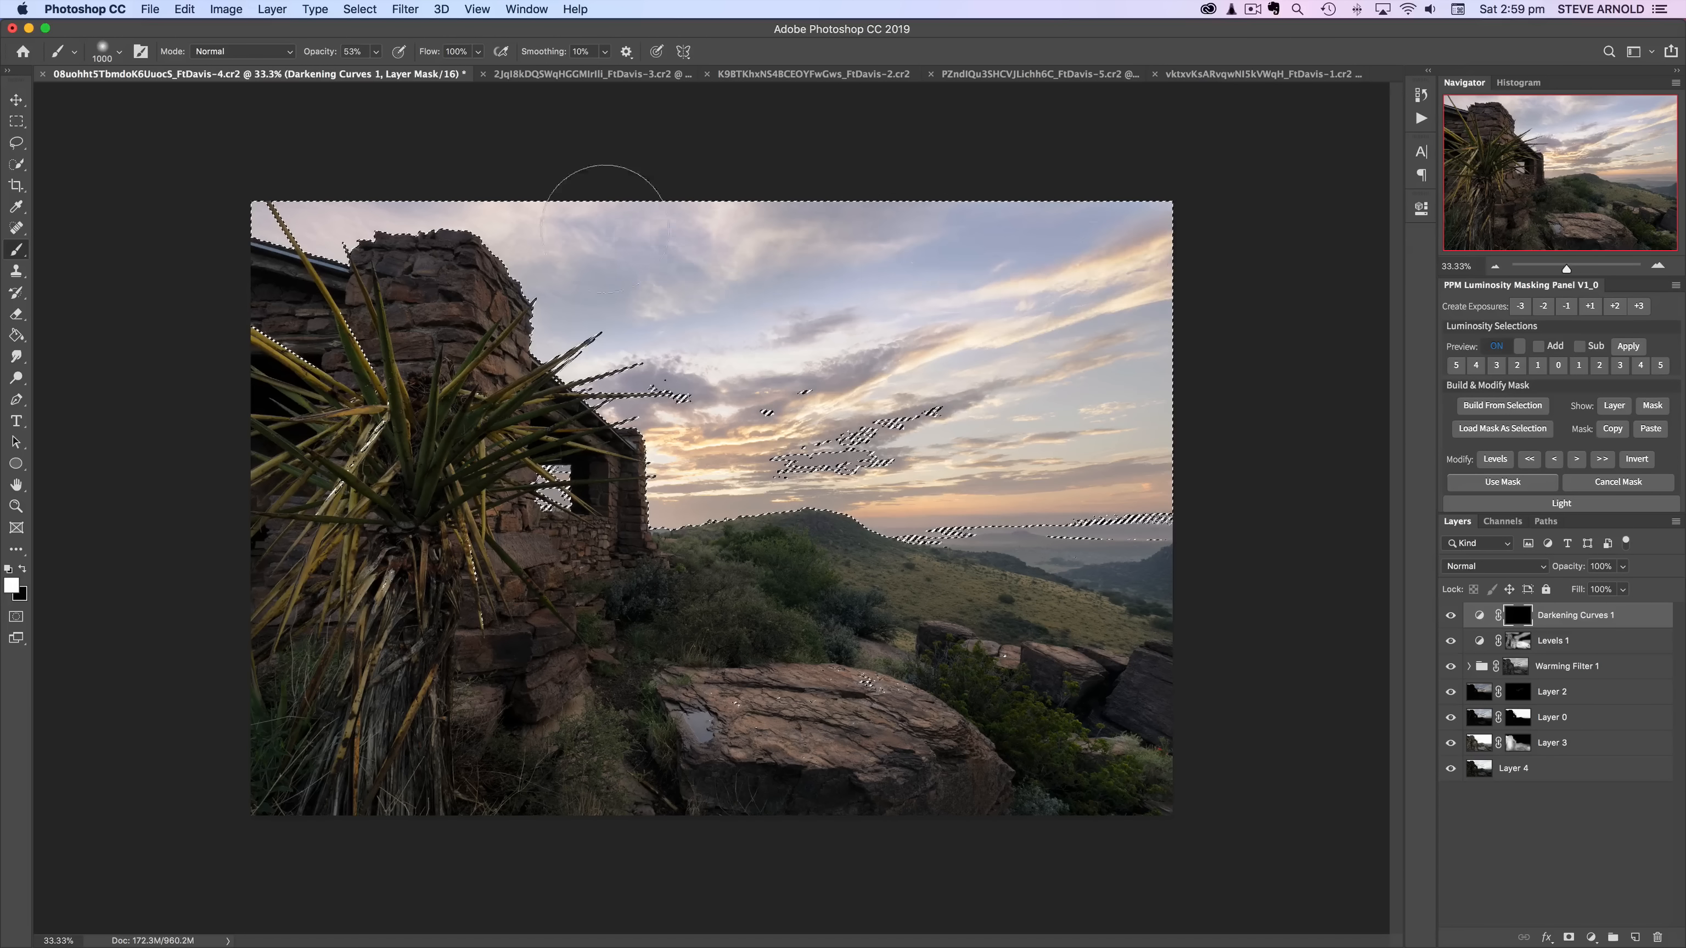
mouse_move(934, 447)
mouse_down()
mouse_move(1150, 495)
mouse_move(1160, 421)
mouse_move(1235, 363)
mouse_up()
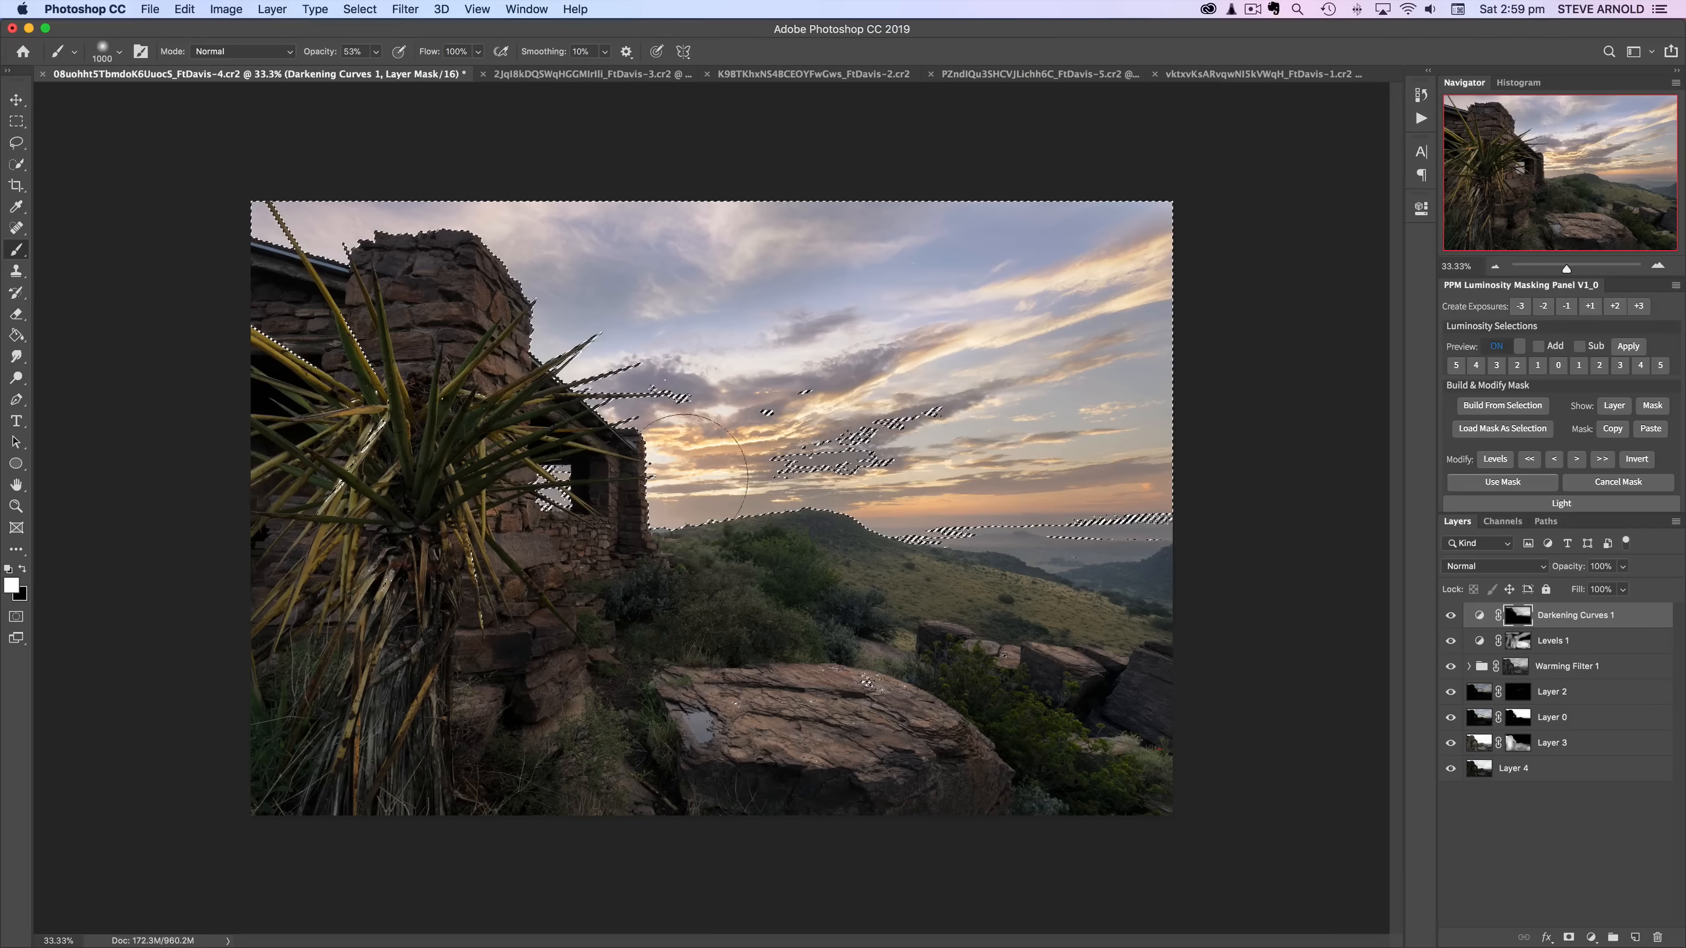
key(ctrl+d)
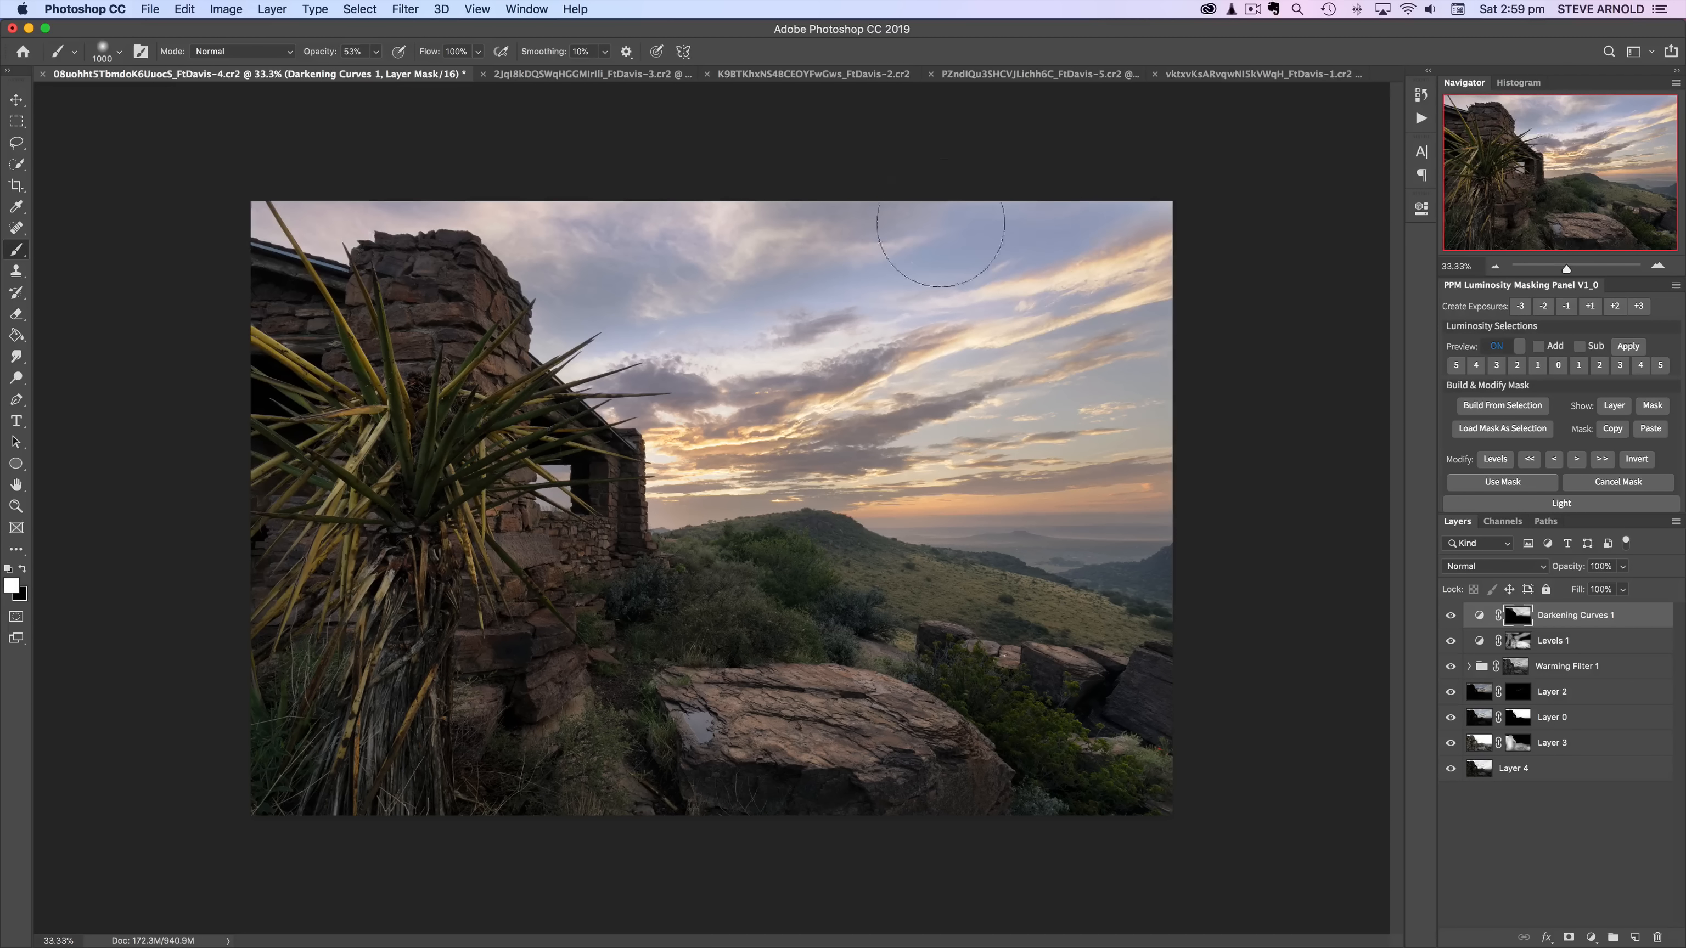
Step: Compare the image with and without the Darkening Curves 1 layer
click(1449, 617)
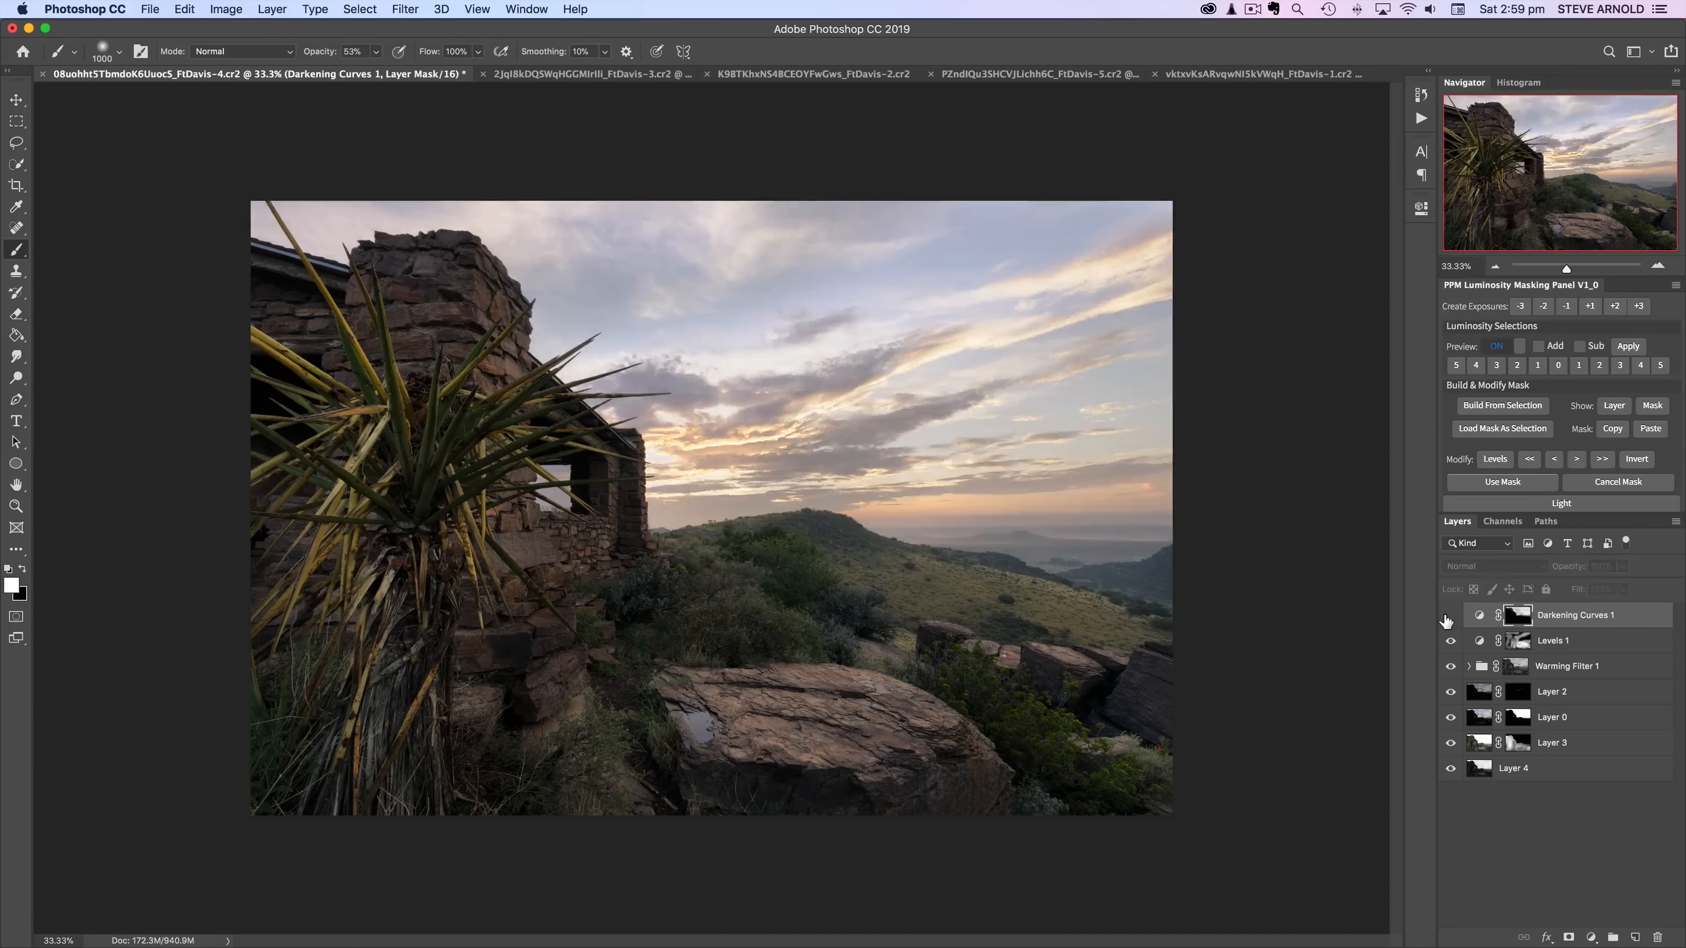
click(1449, 616)
click(1449, 617)
click(1449, 616)
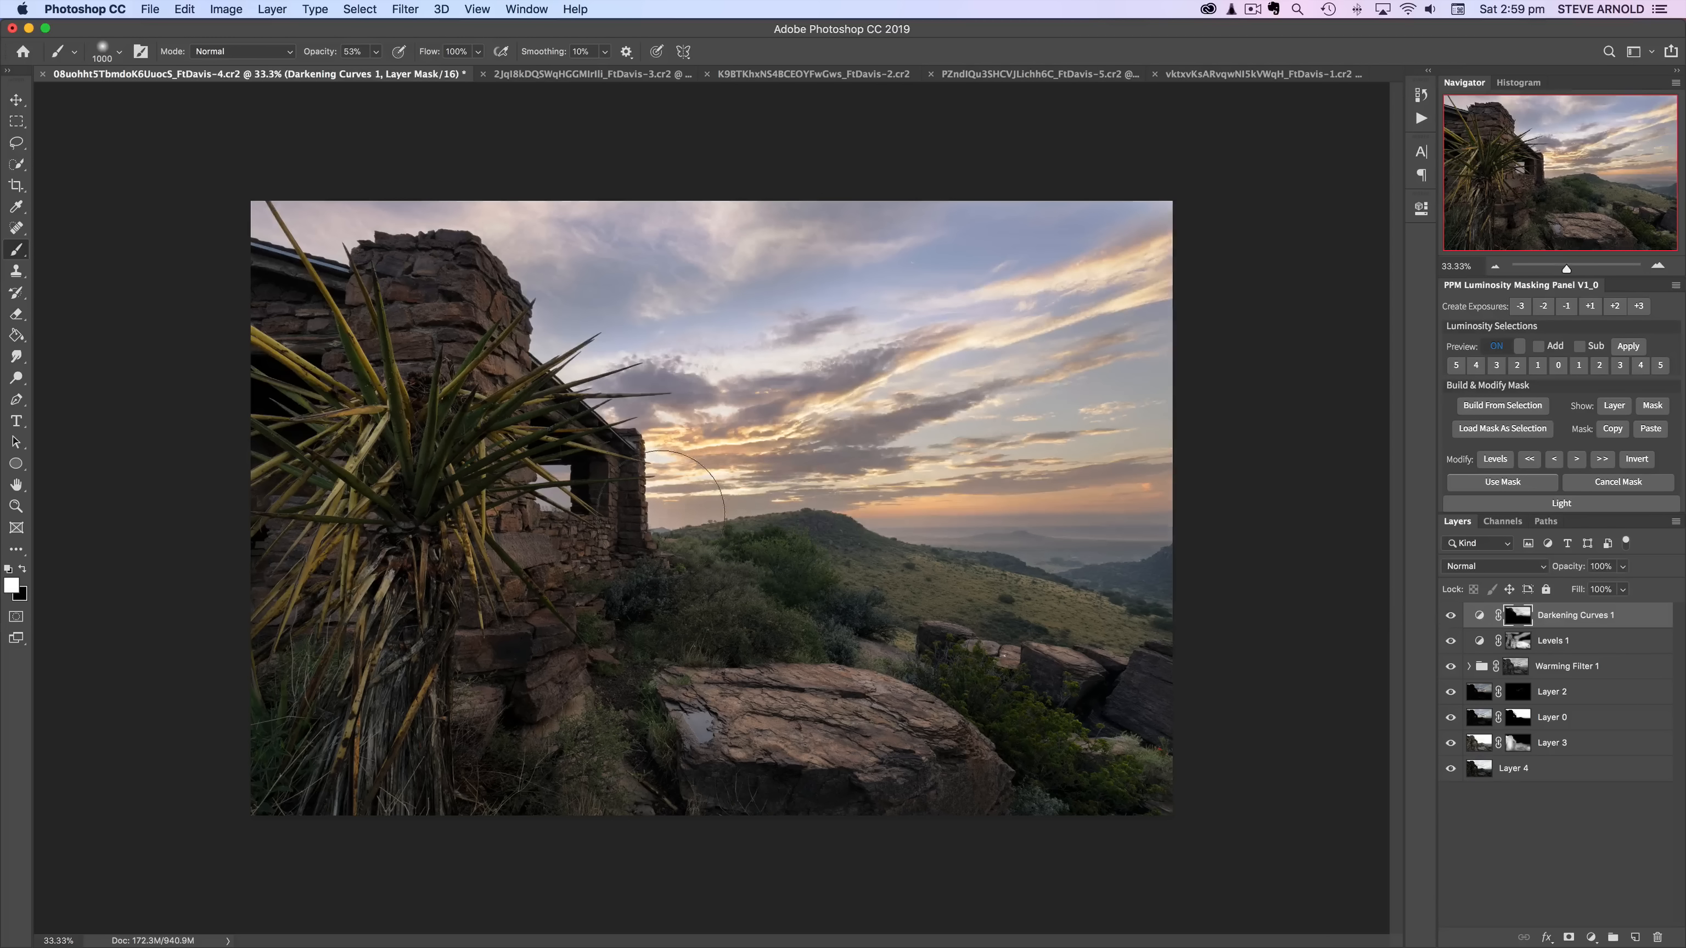
Step: Add an Orton effect layer at the top of the stack and invert its mask to white
key(super+a)
click(1499, 813)
scroll(1587, 419, down, 2)
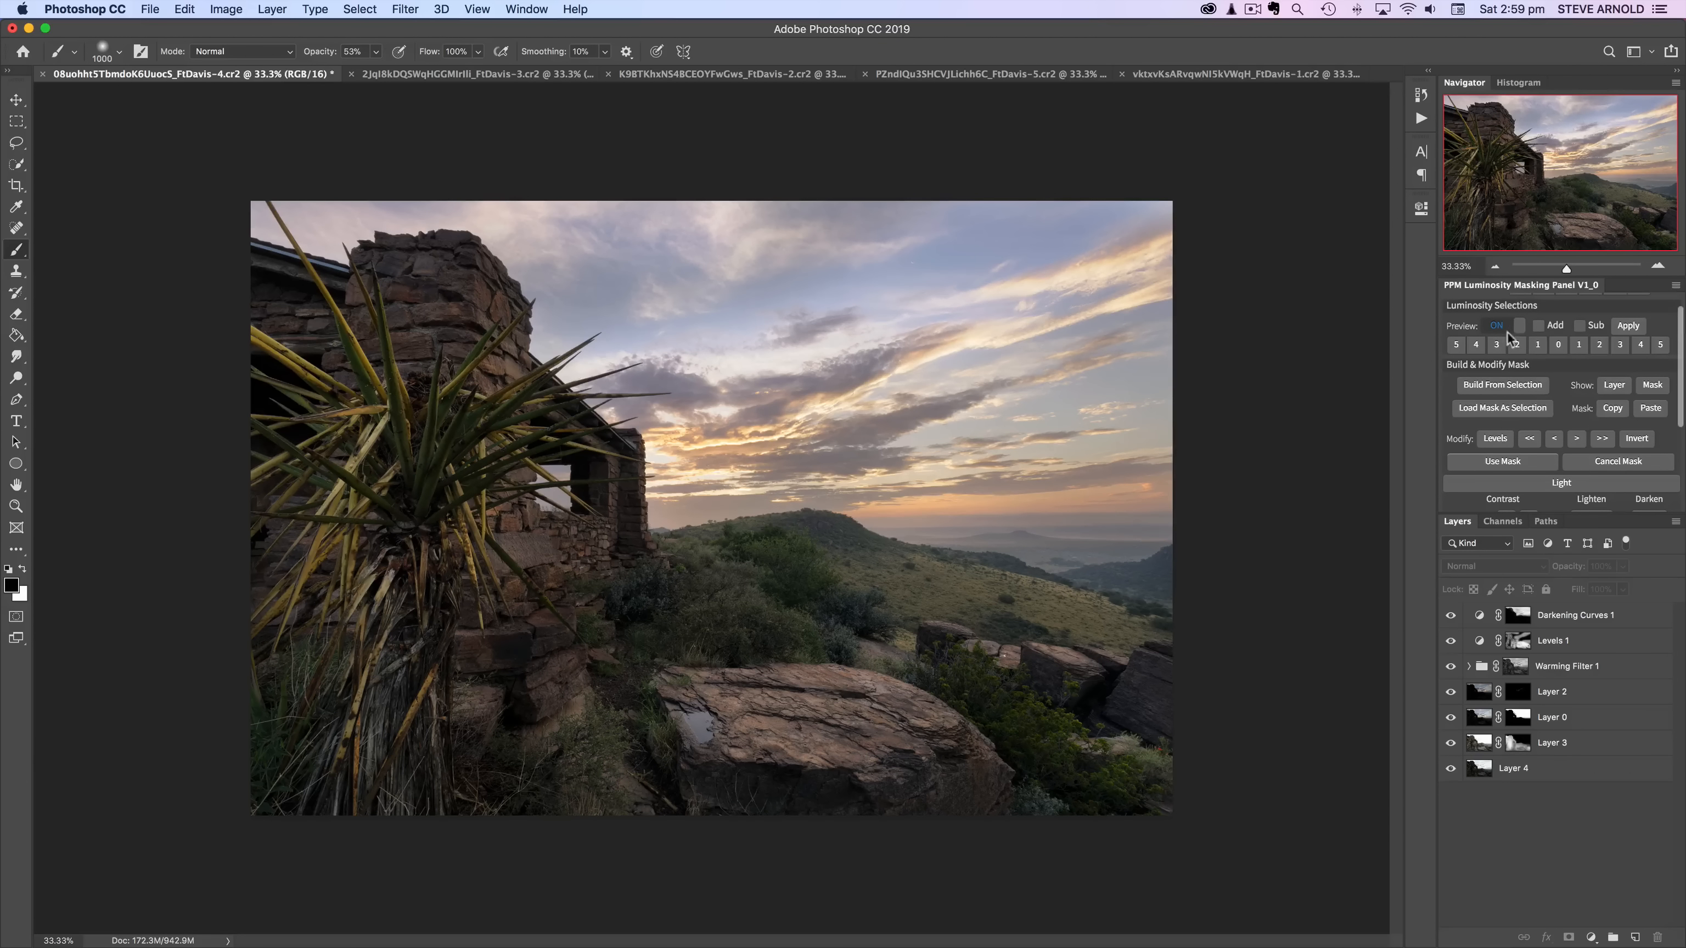
scroll(1554, 405, down, 2)
scroll(1573, 389, down, 1)
click(1563, 420)
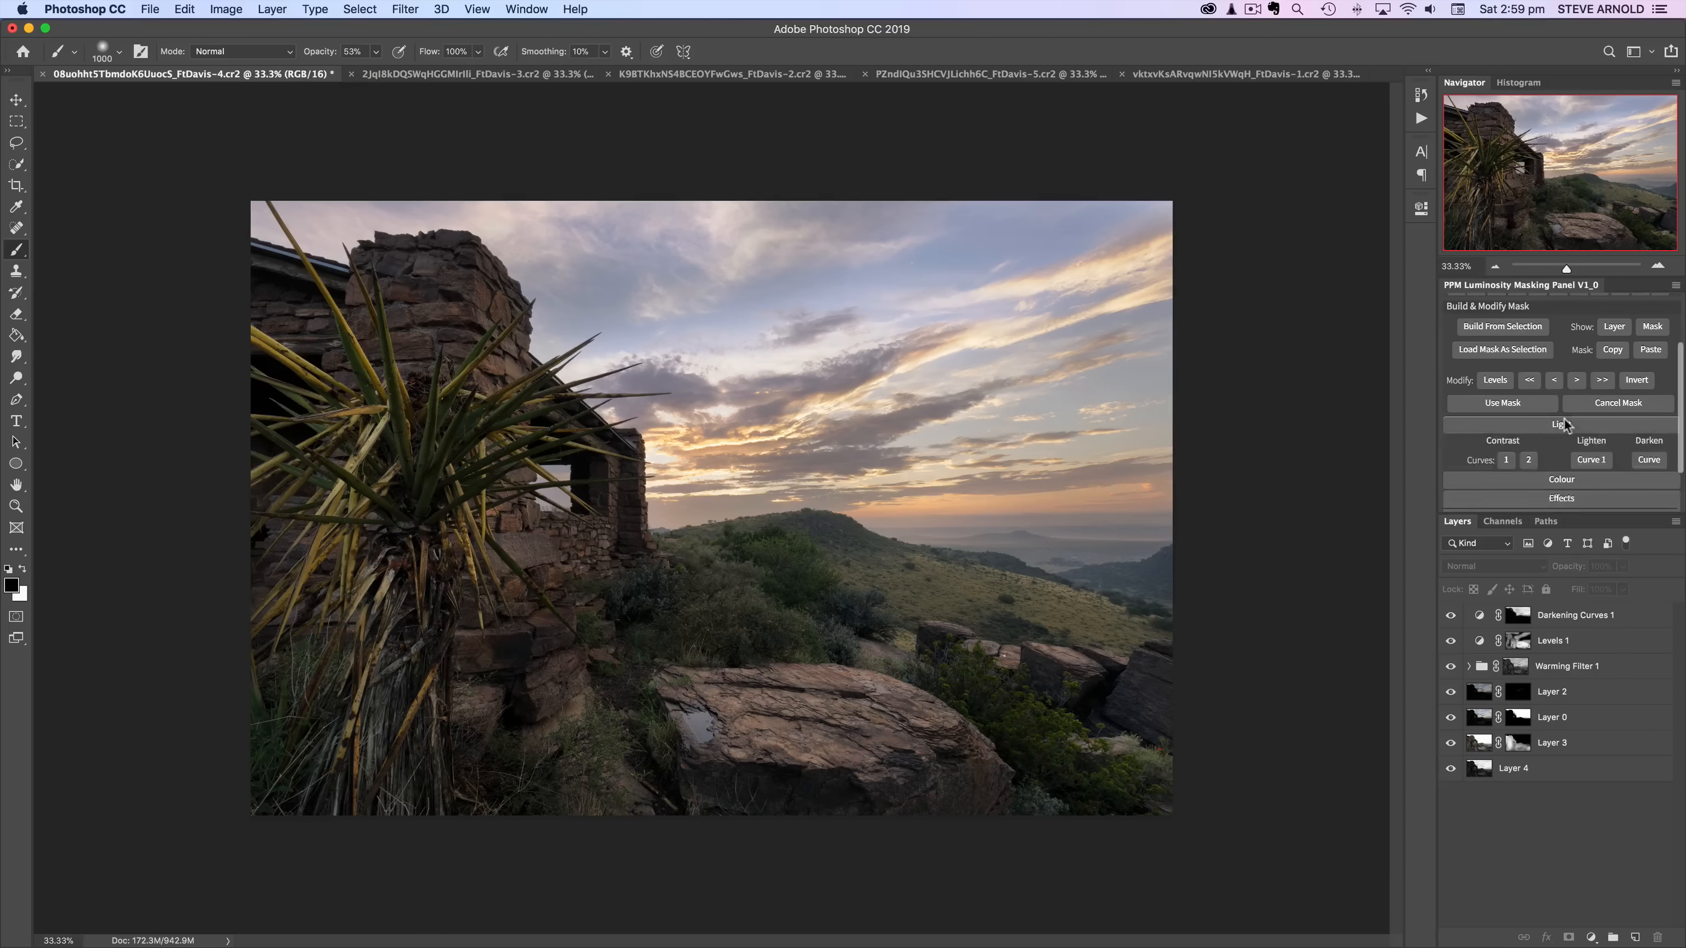
scroll(1571, 388, down, 1)
click(1587, 439)
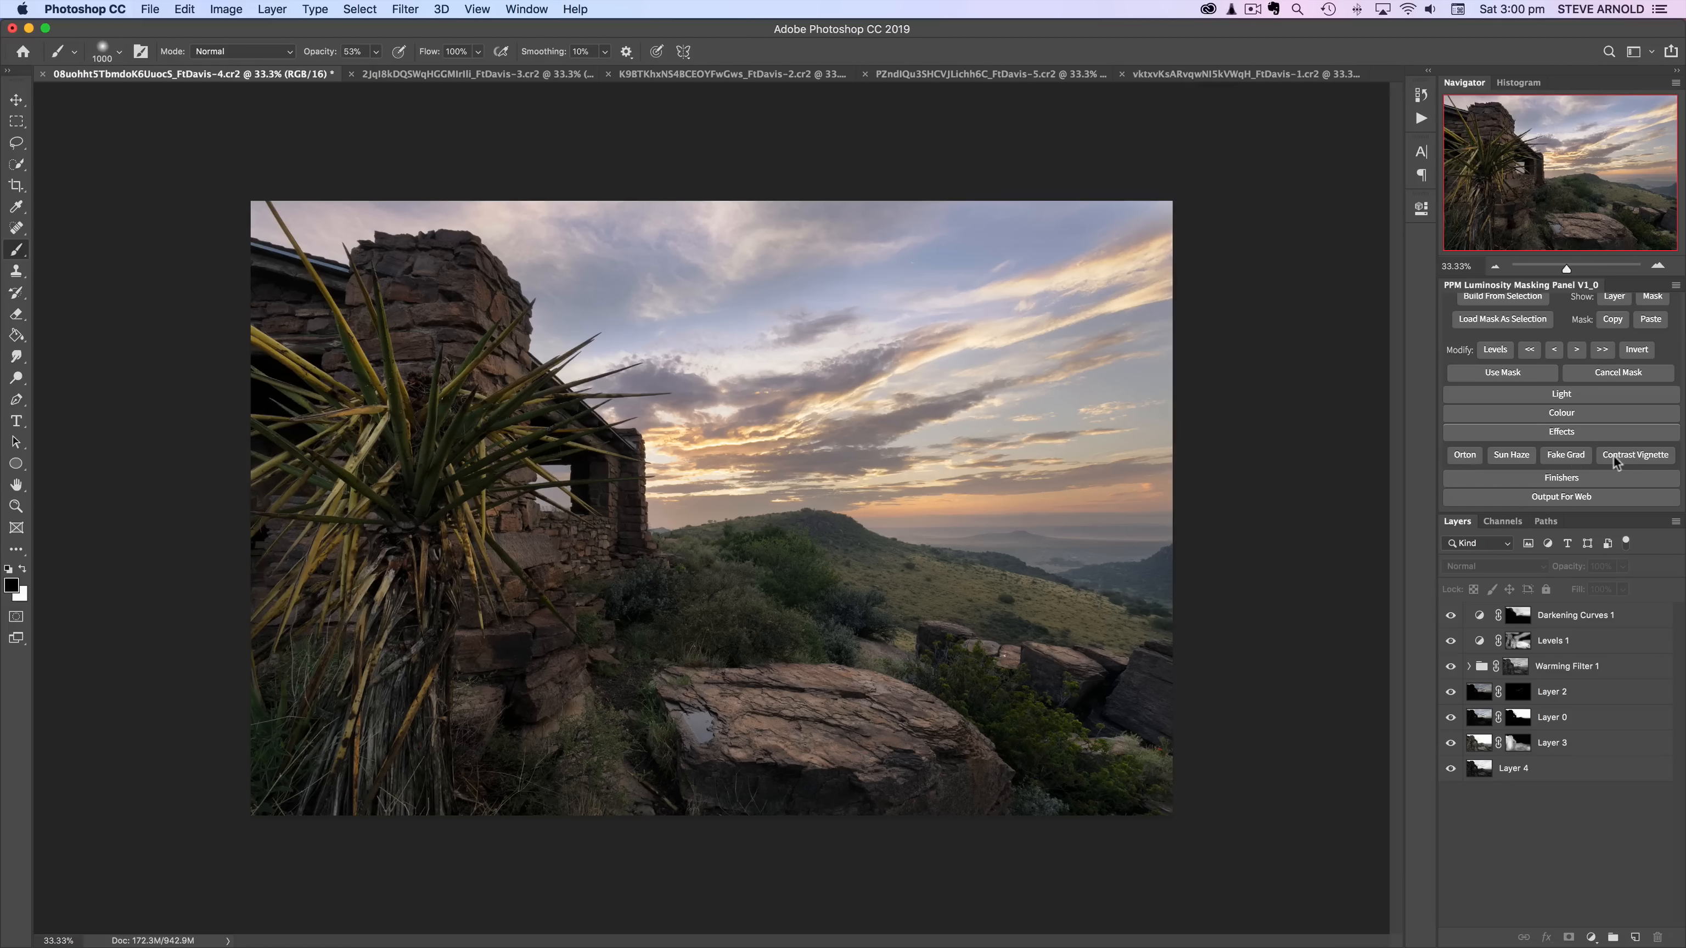
click(1471, 456)
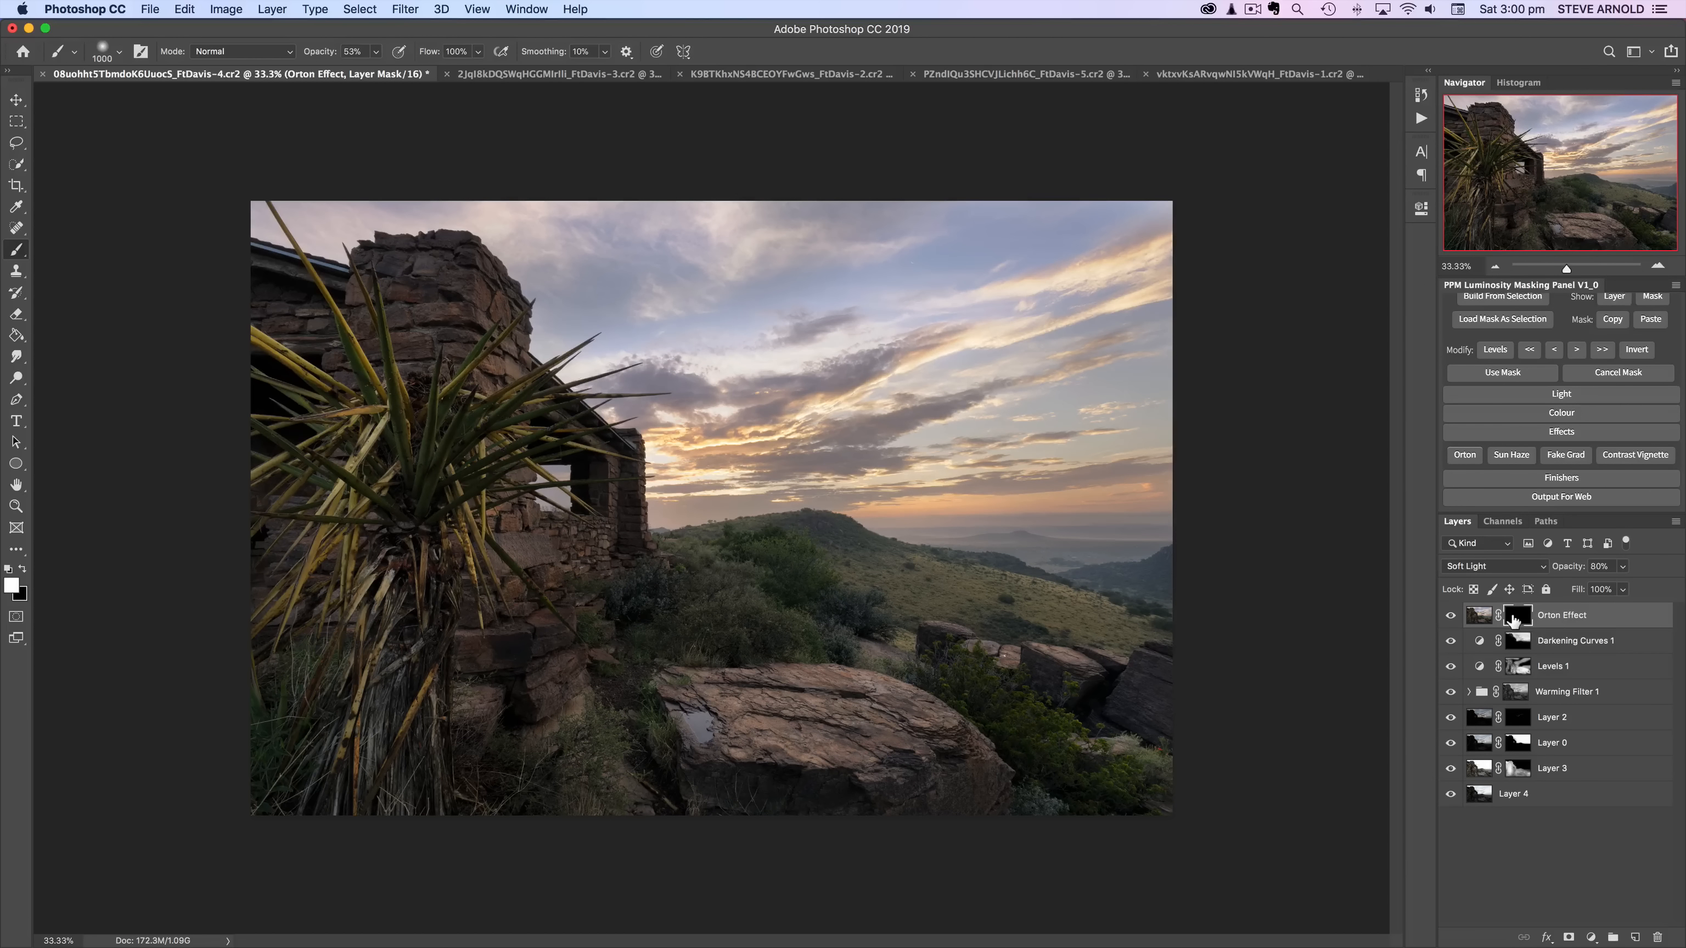
key(super+i)
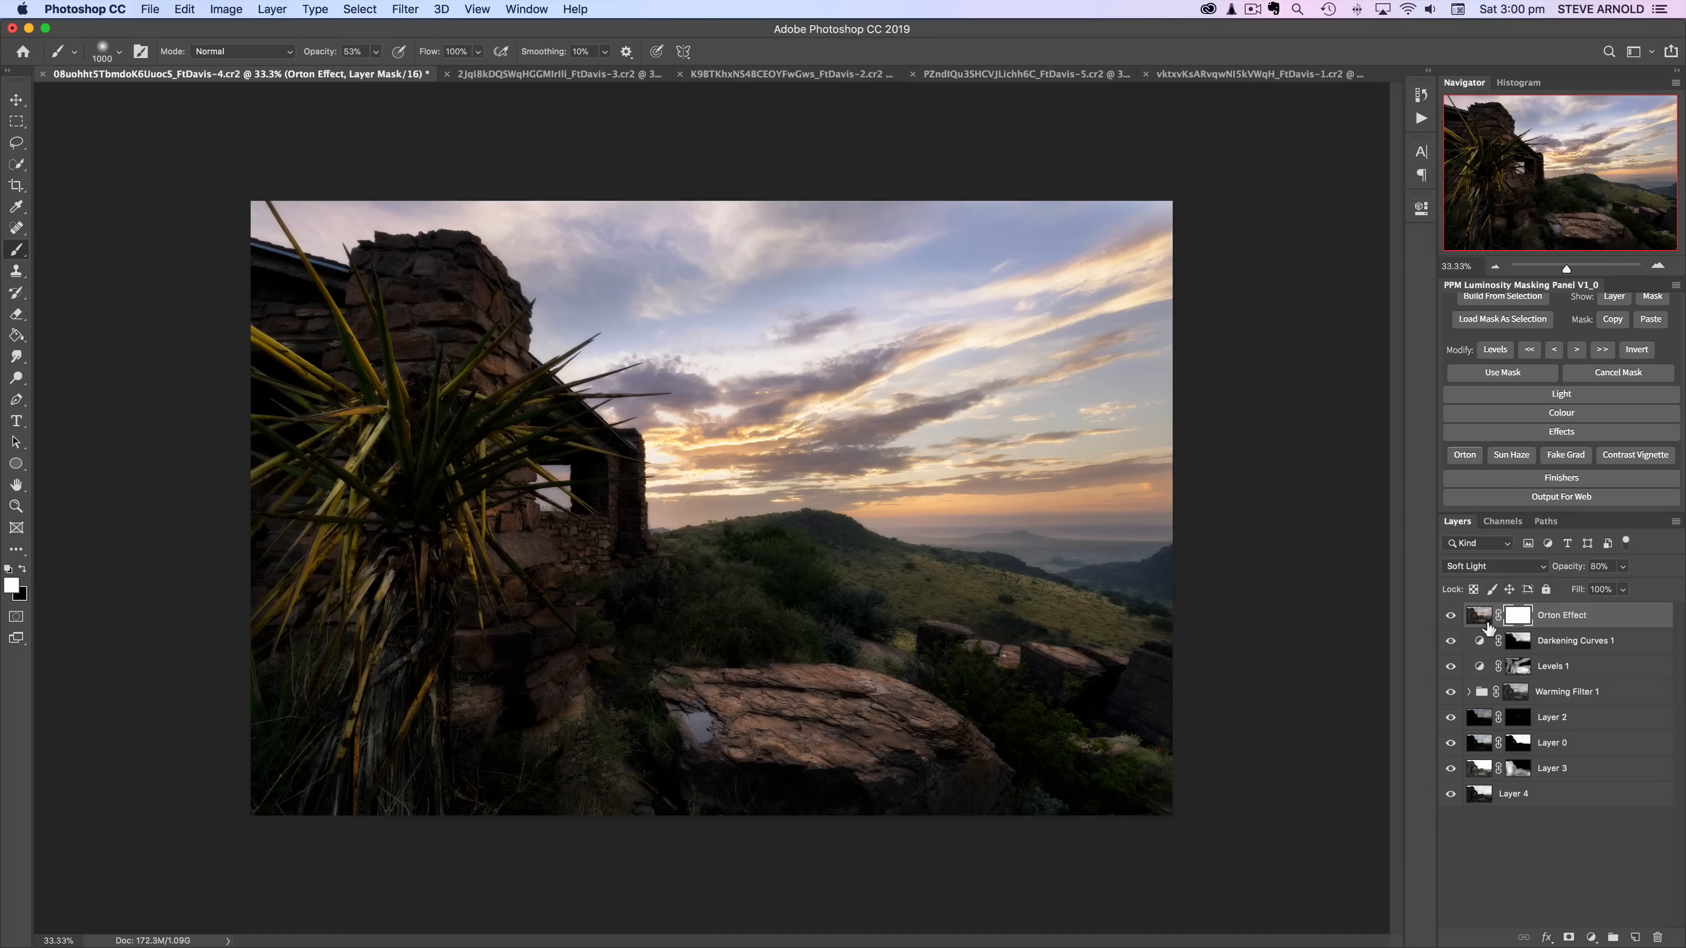
Step: Compare the image with and without the Orton Effect layer
click(1450, 616)
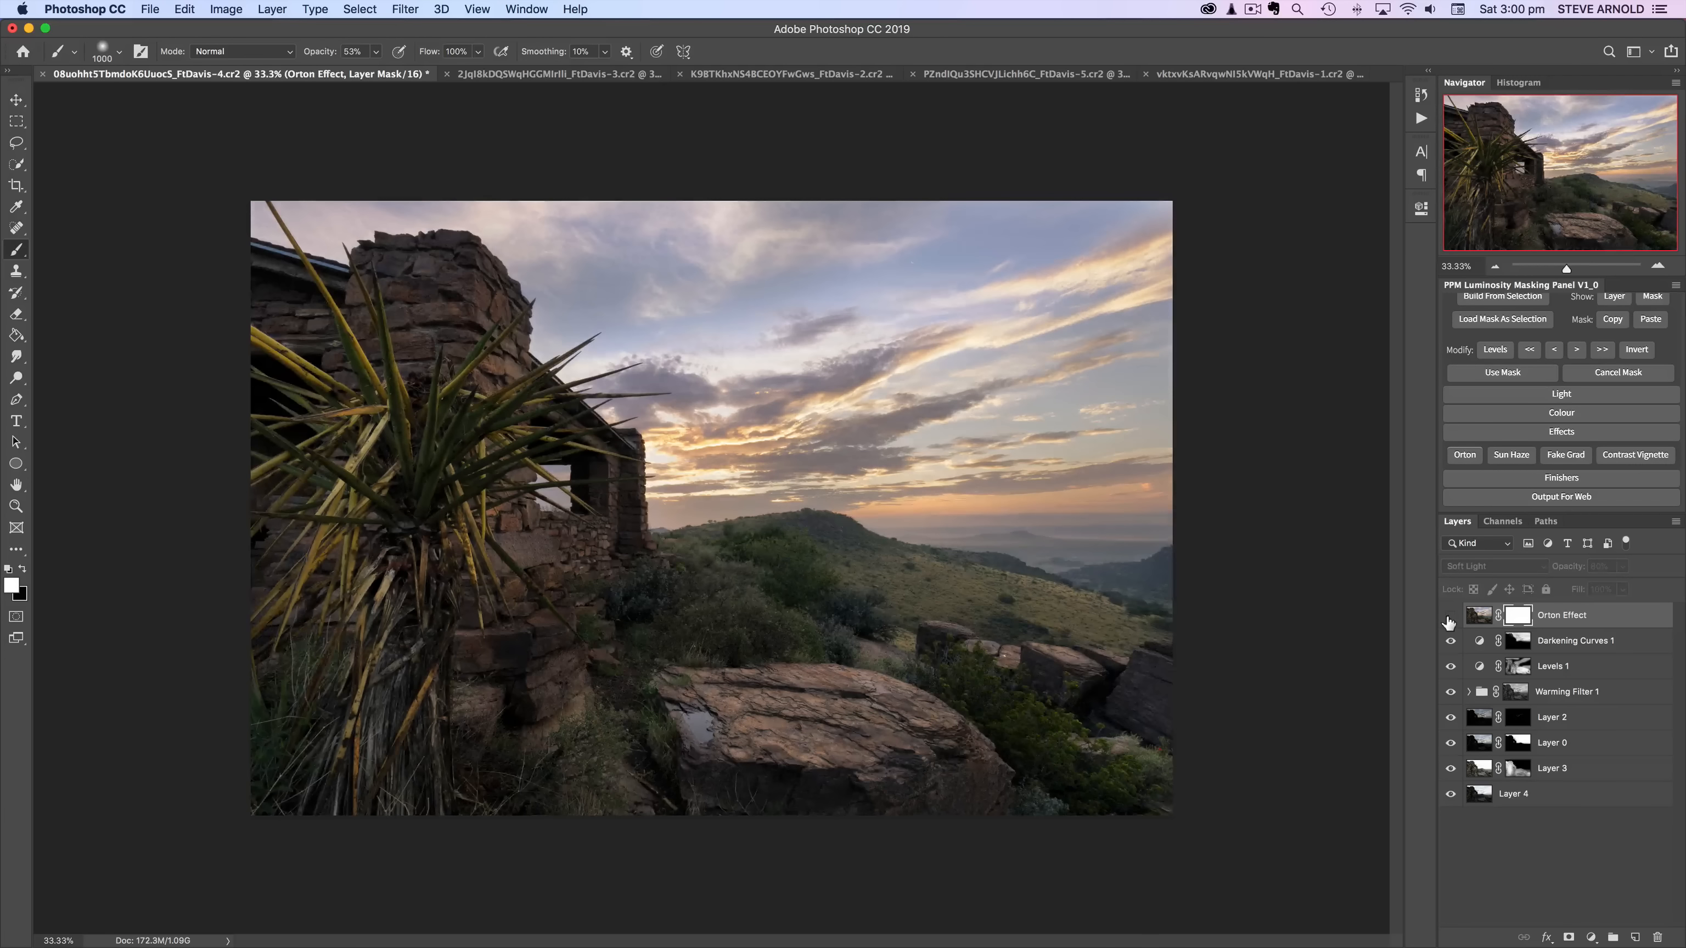
click(1451, 617)
click(1449, 617)
click(1449, 617)
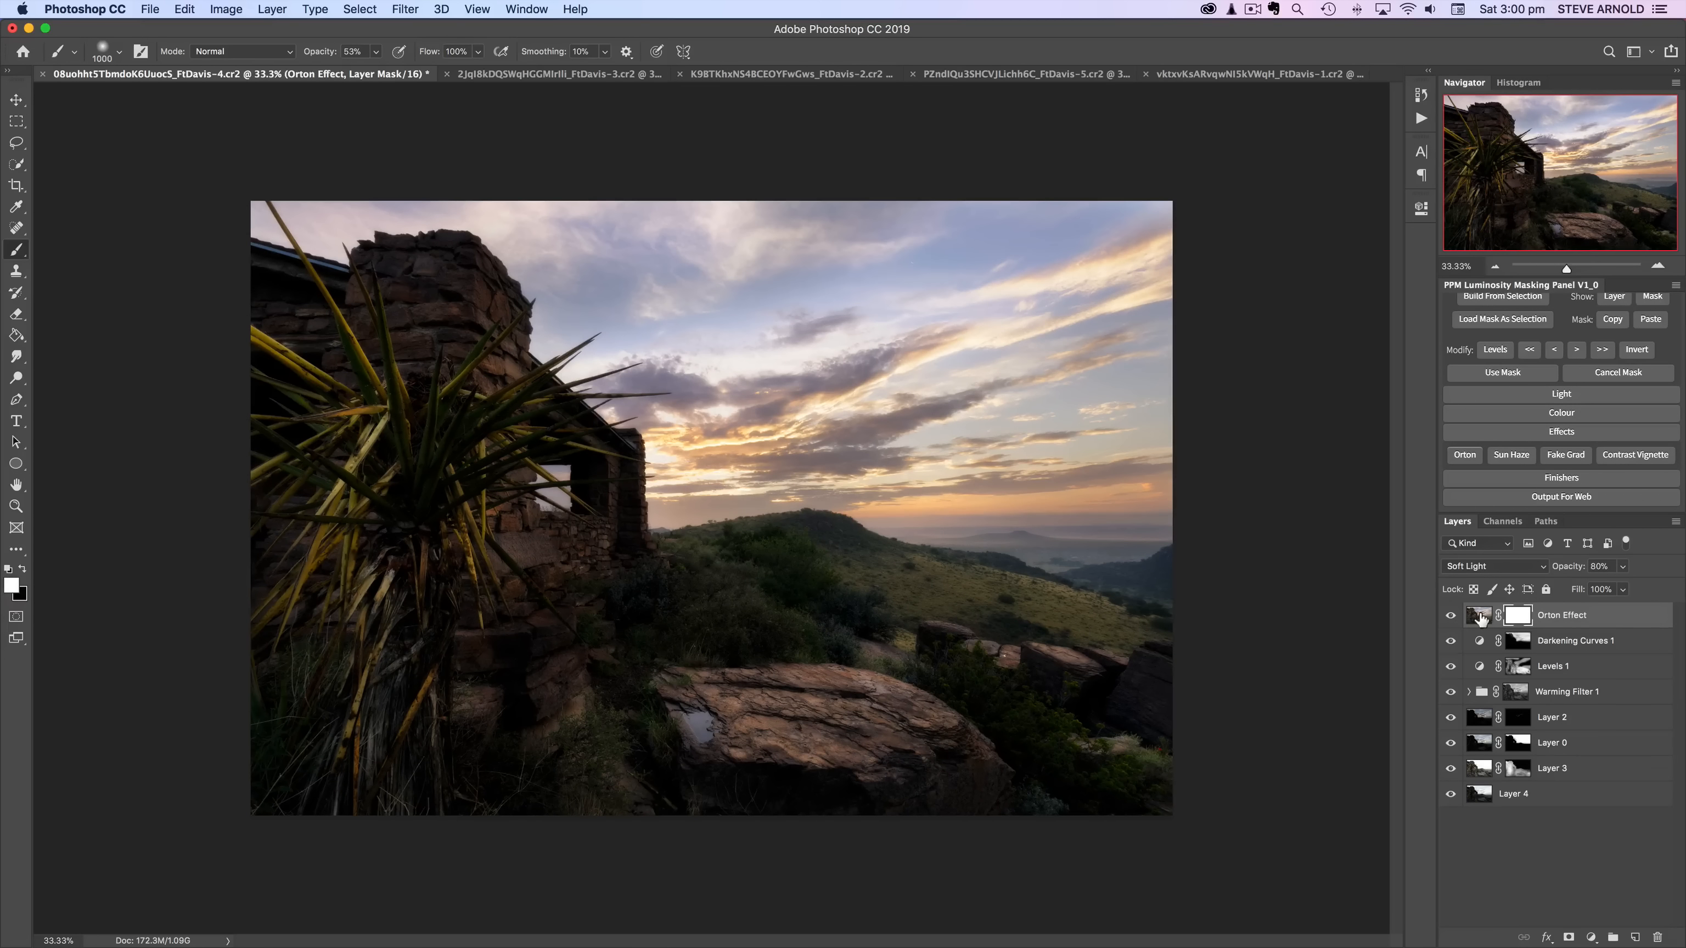
Step: Set the Orton Effect layer's opacity to 50% and compare the image with it hidden and shown
click(1479, 616)
drag(1566, 572, 1539, 573)
click(1452, 617)
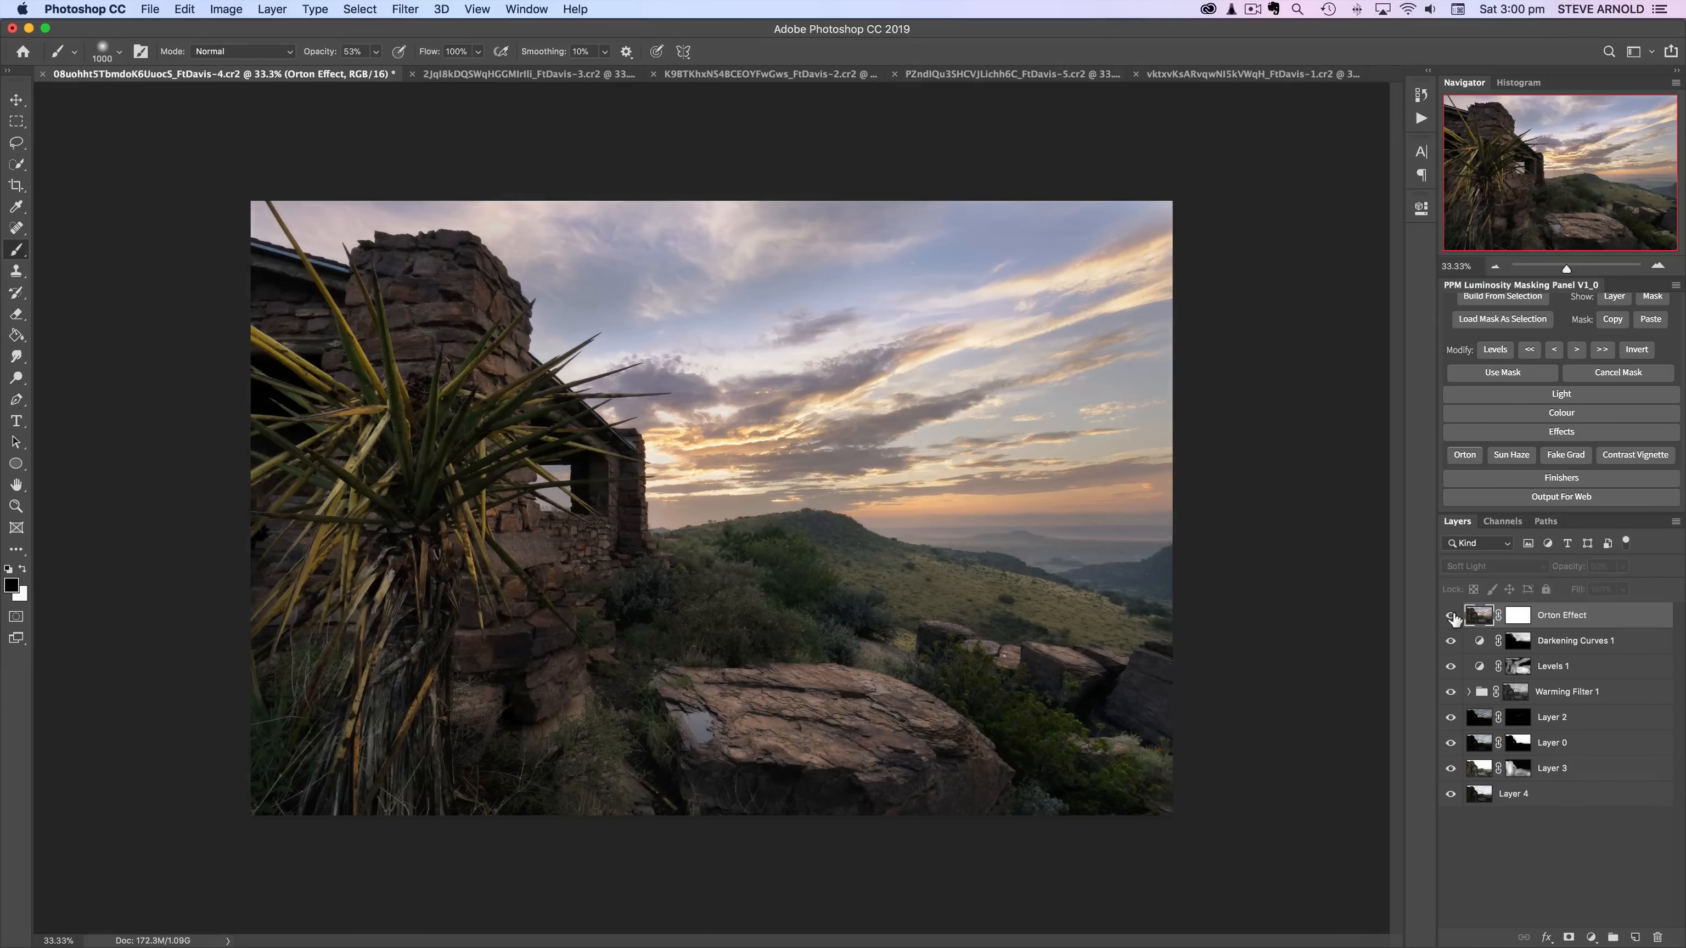
click(1452, 617)
click(1452, 617)
click(1452, 617)
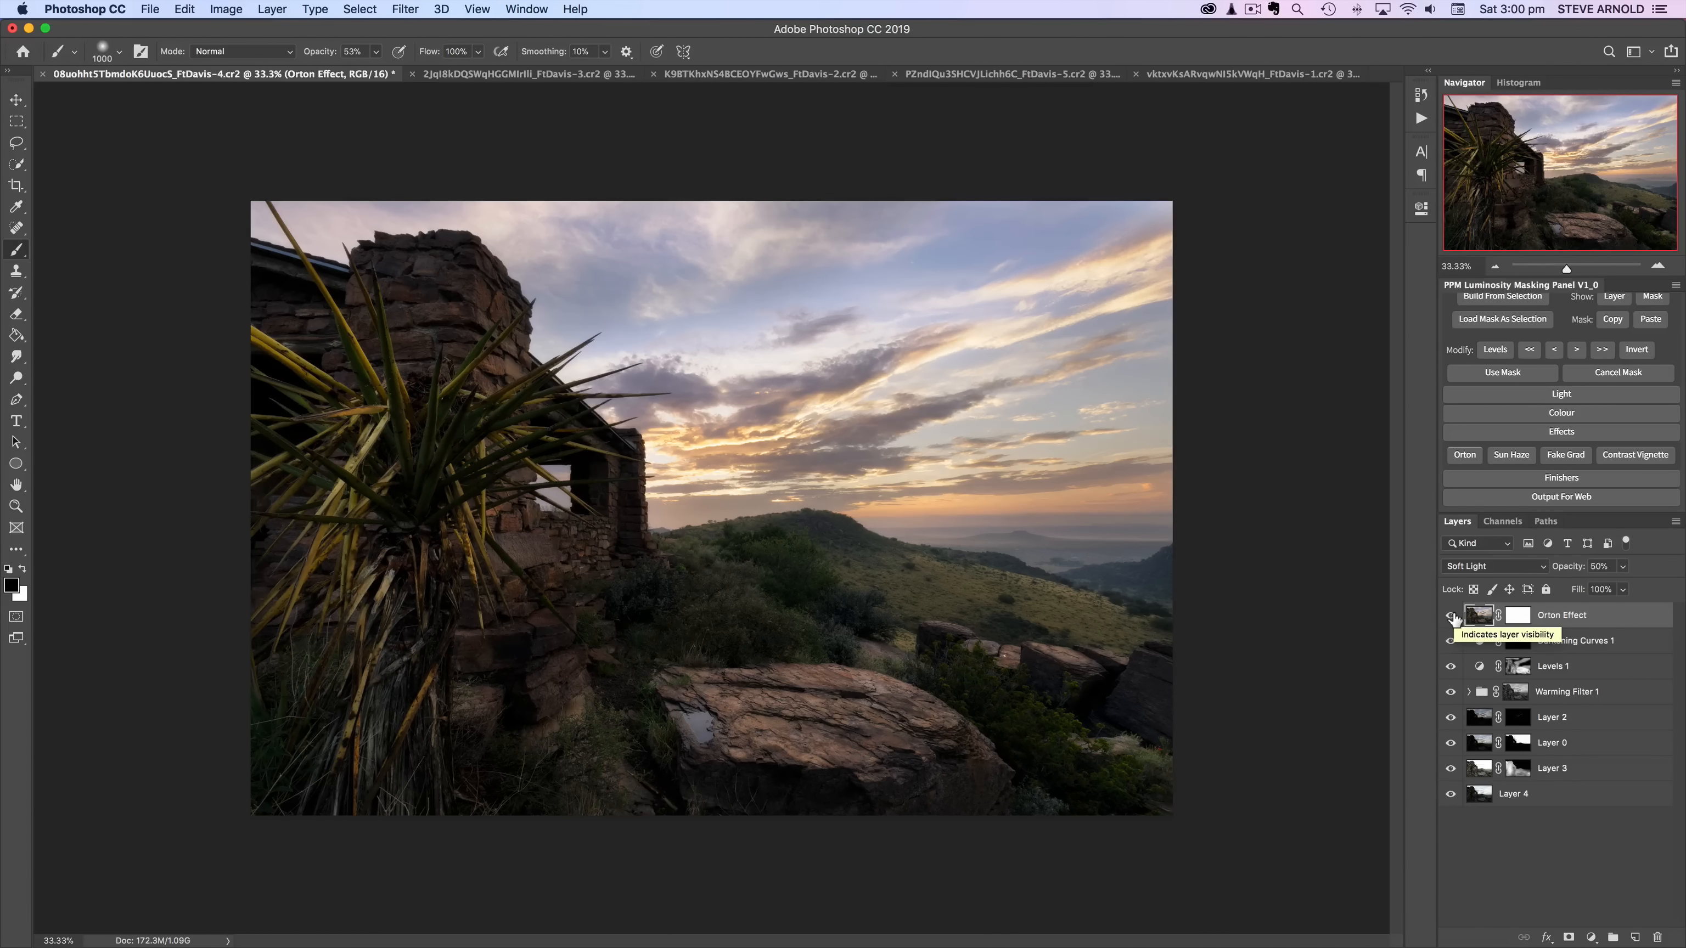
click(1452, 617)
click(1452, 616)
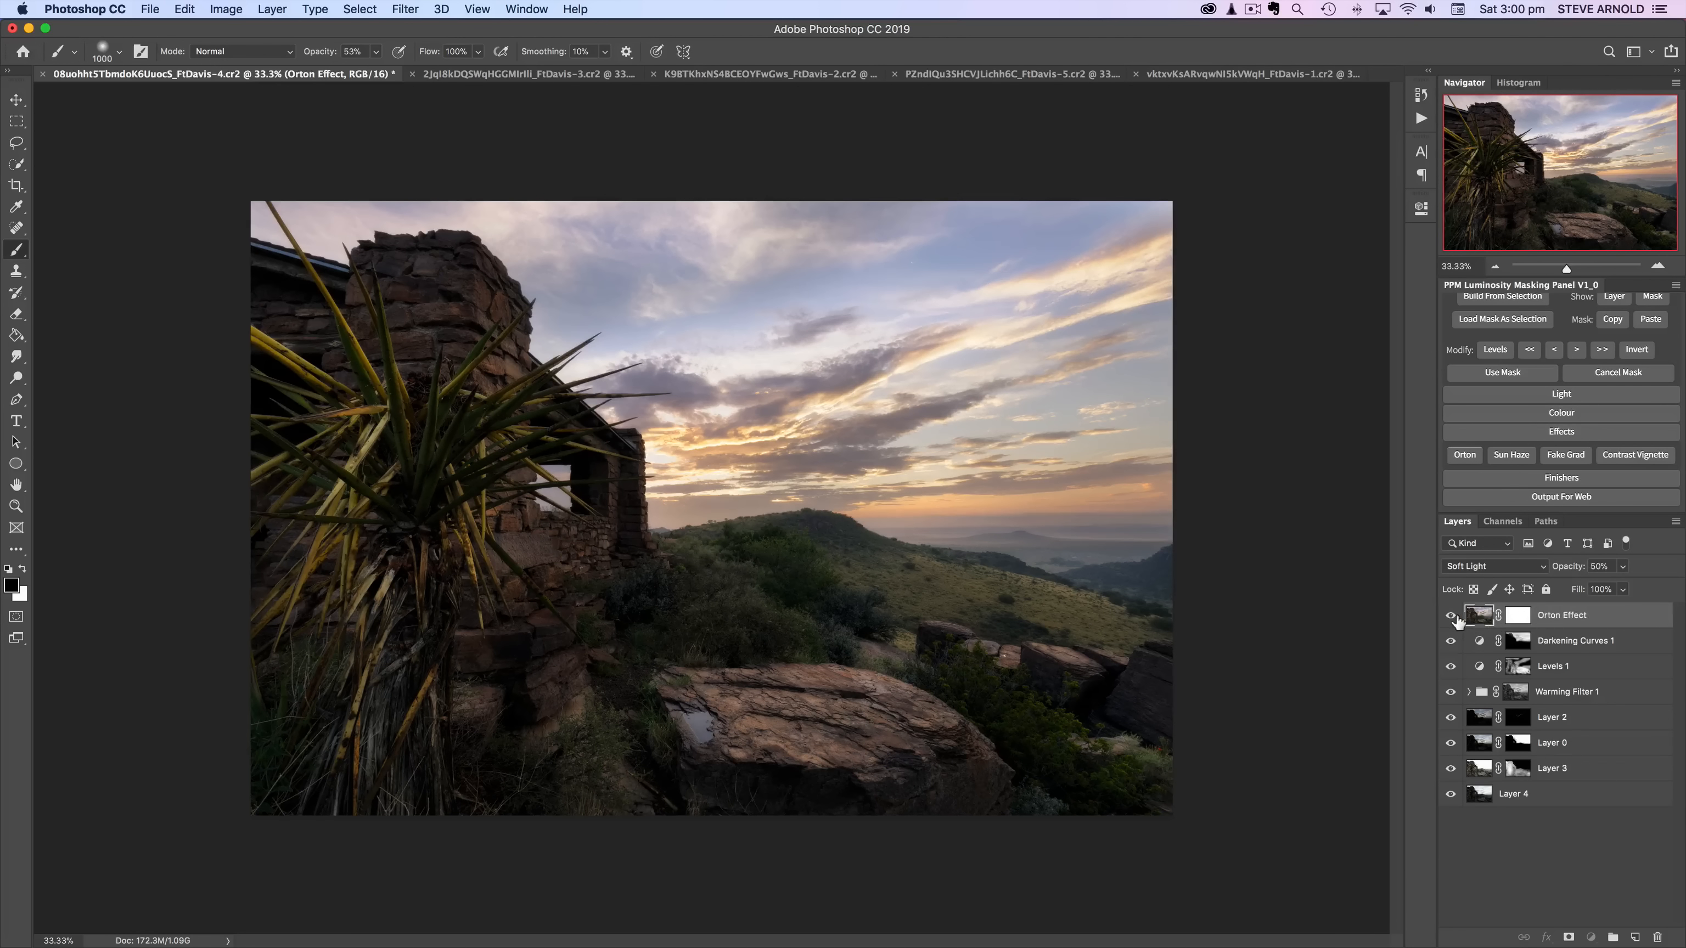
Step: Hide the Orton Effect layer and load the Lights 1 luminosity selection with the mask preview turned off
click(1452, 619)
scroll(1506, 398, up, 5)
click(1506, 348)
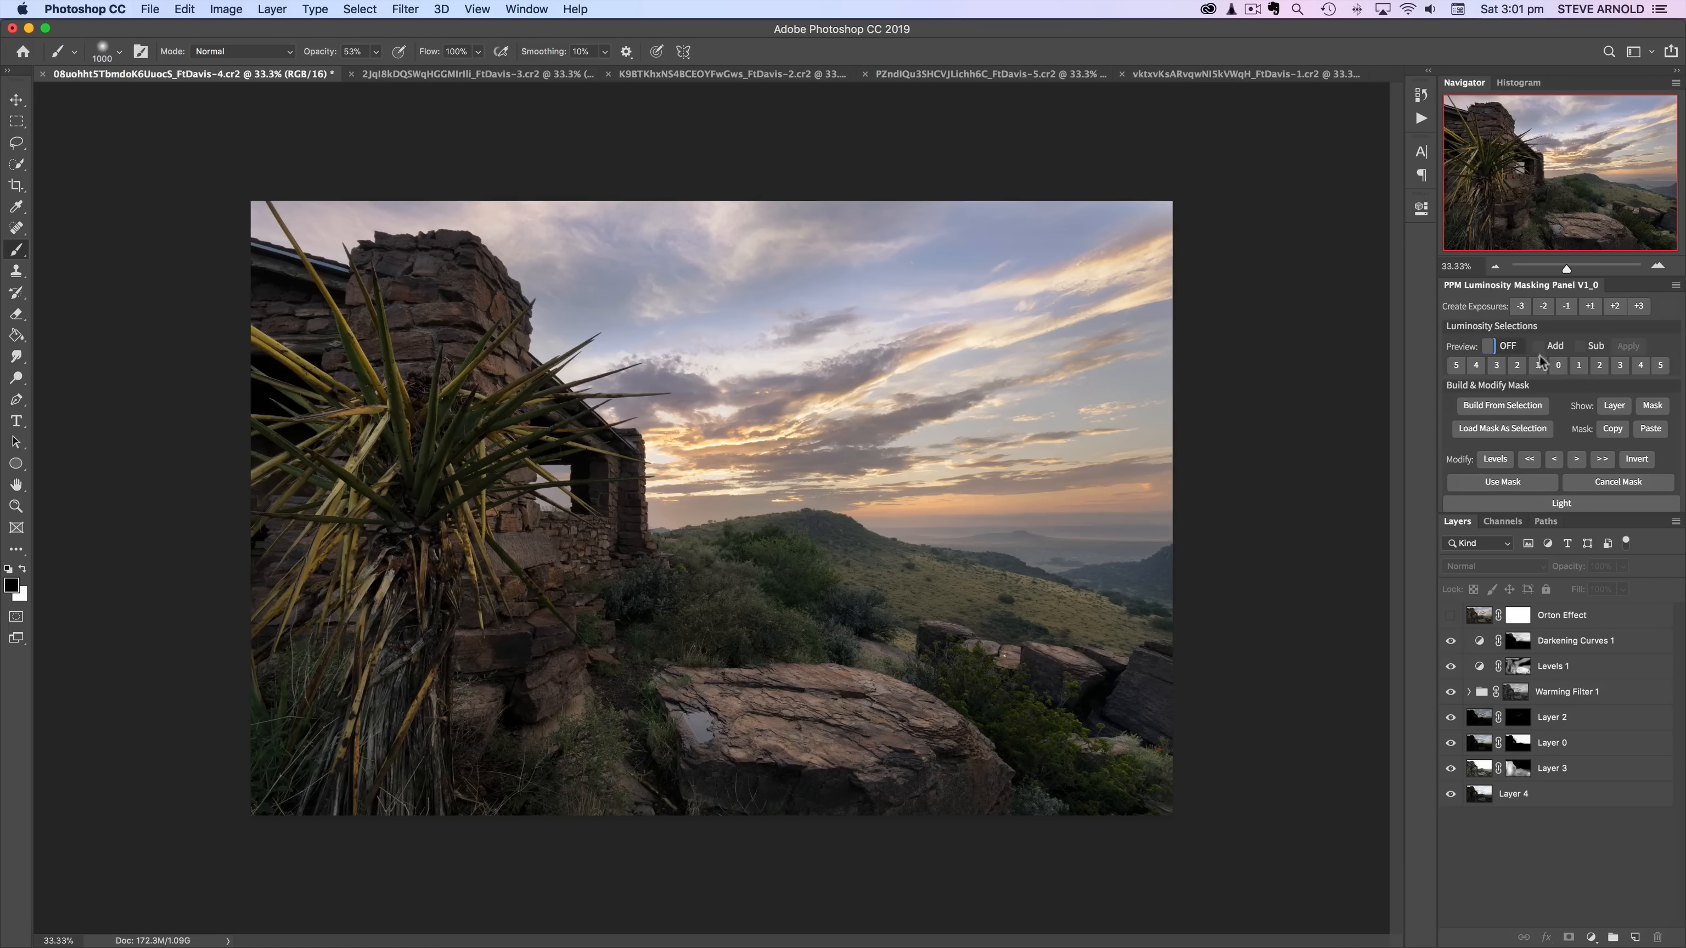
click(1579, 366)
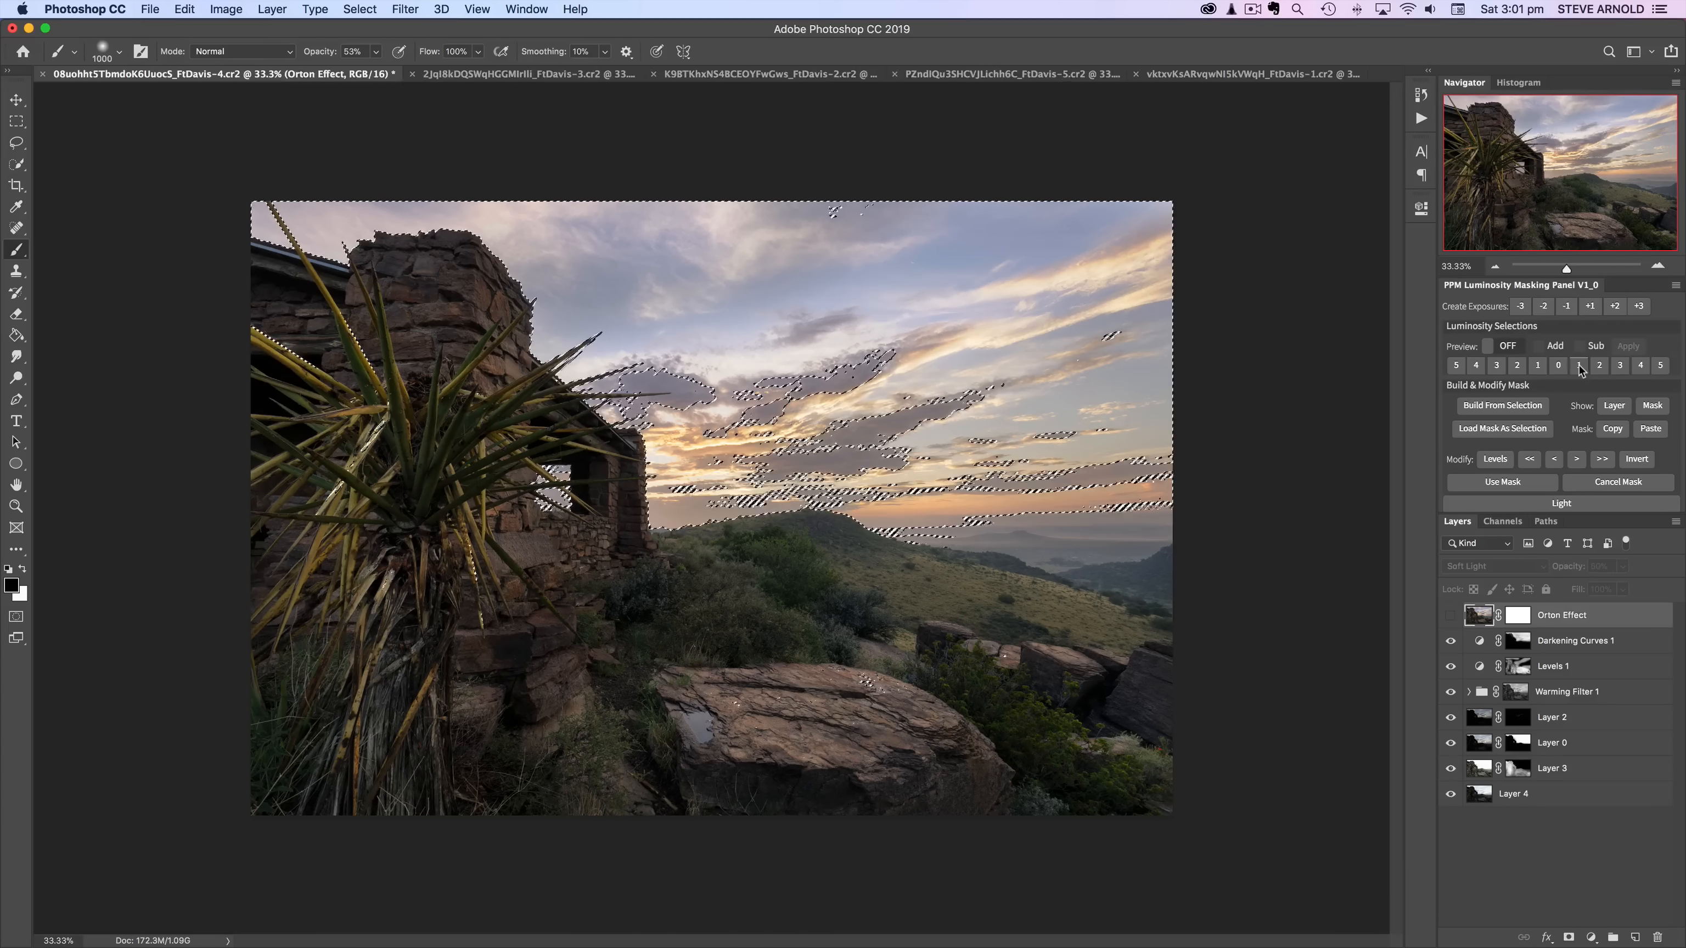
Step: Add a second Orton effect layer masked by the Lights 1 selection
scroll(1579, 367, down, 2)
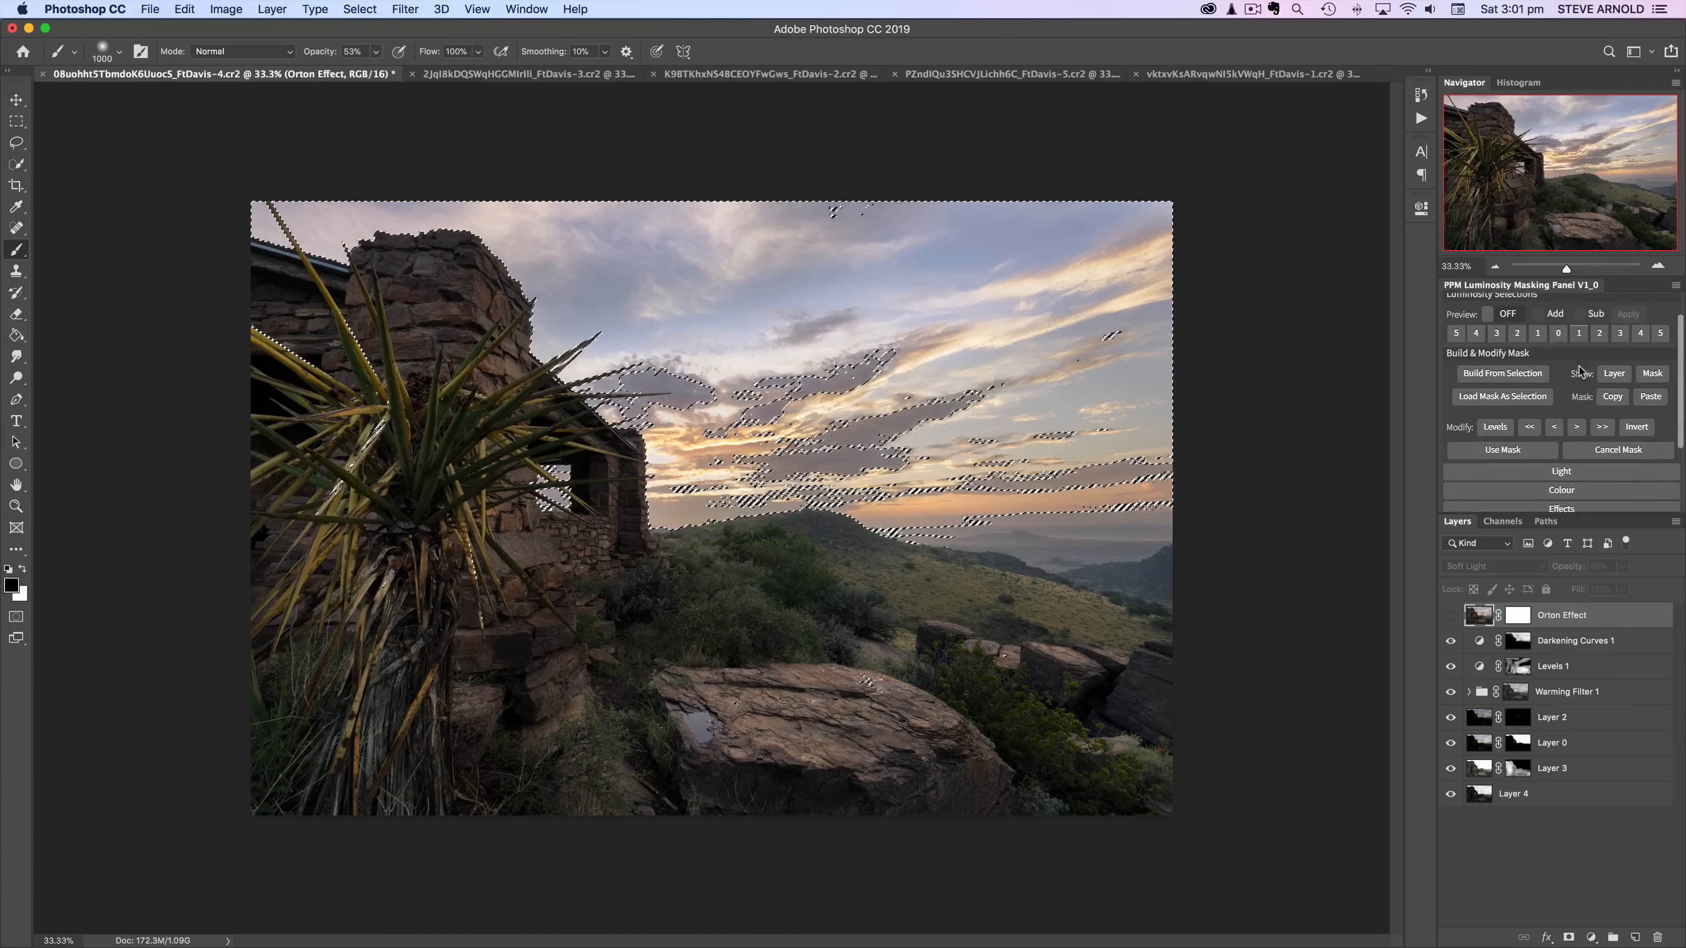
scroll(1579, 367, down, 4)
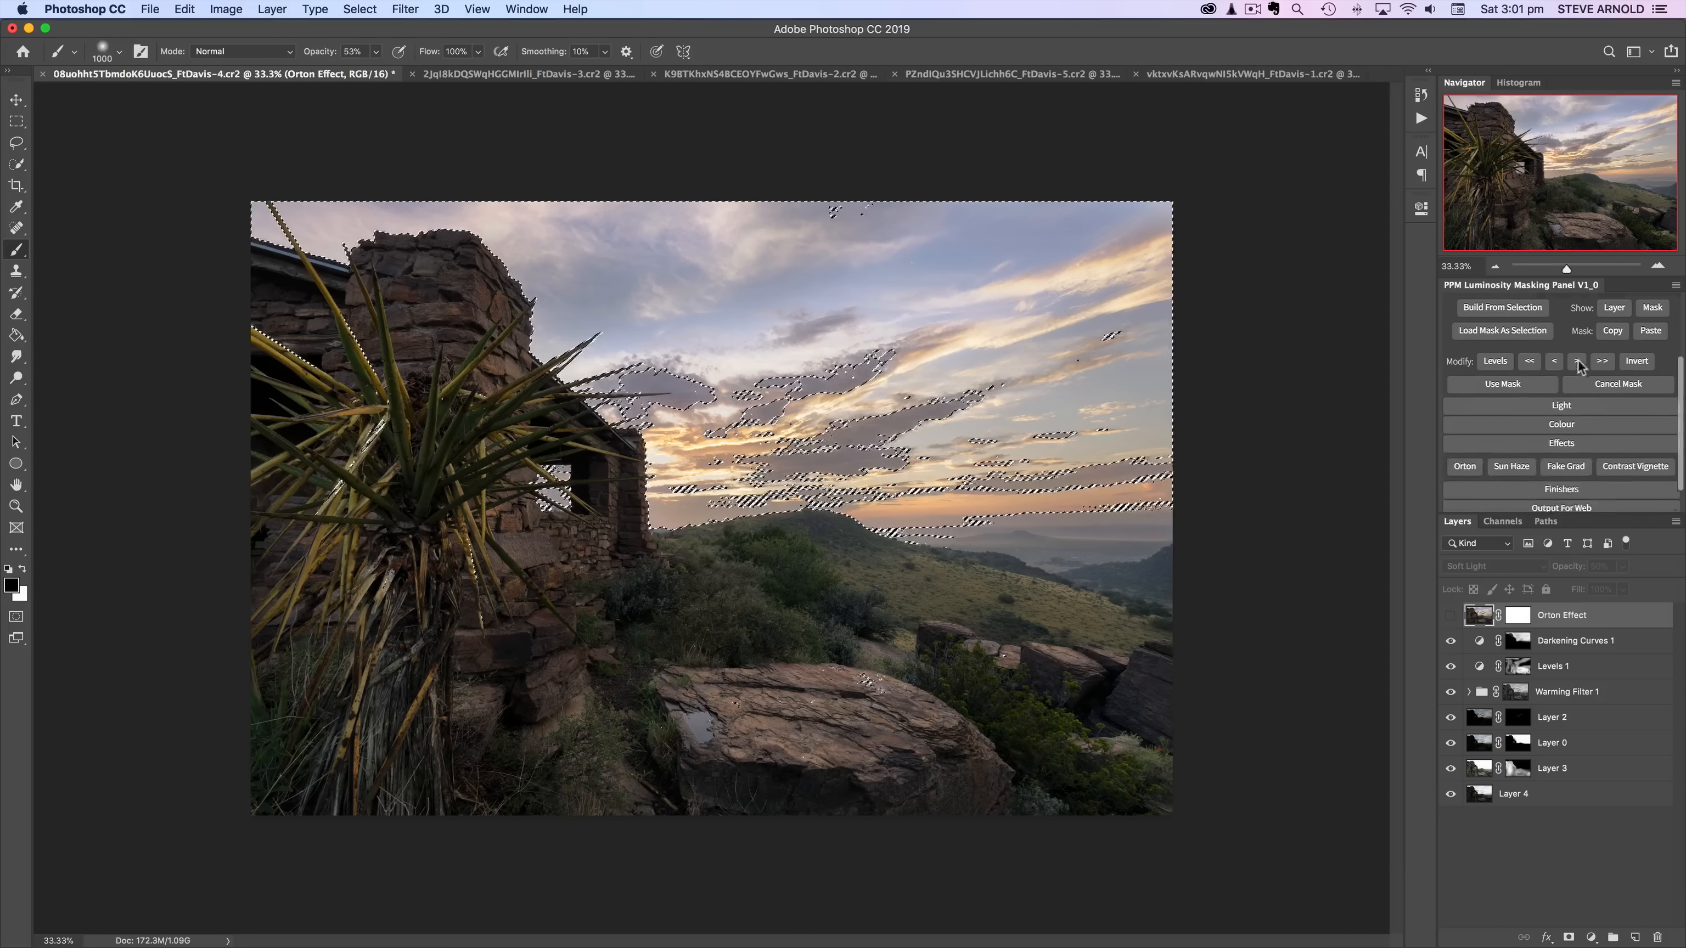
scroll(1579, 366, down, 2)
click(1465, 436)
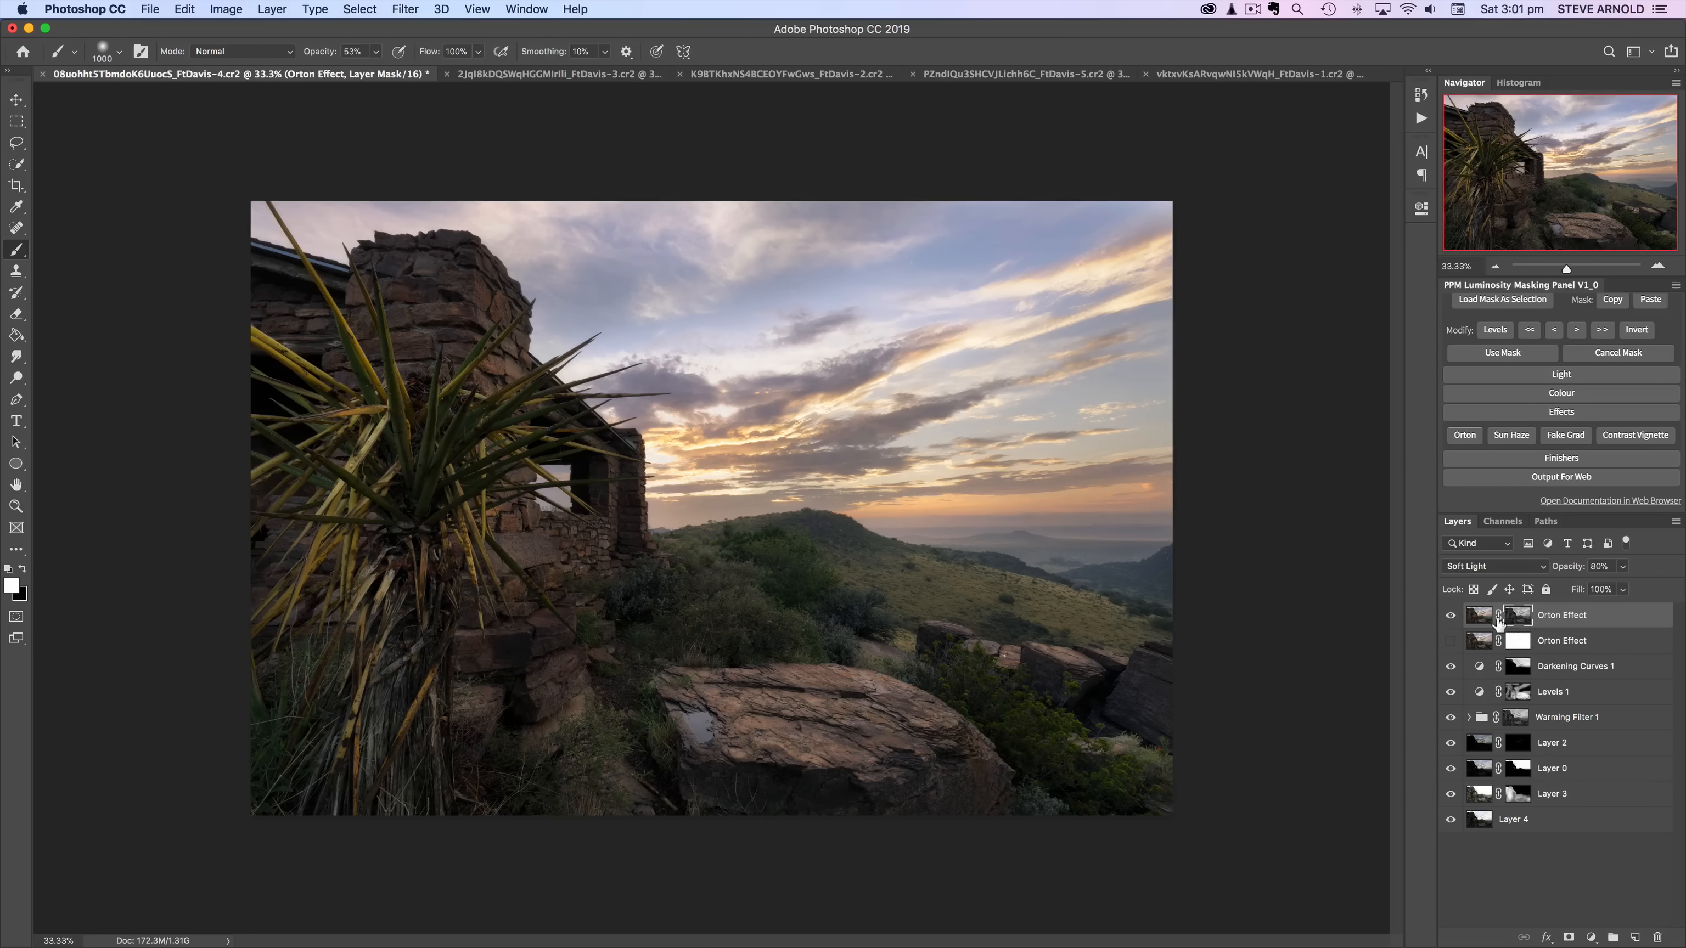
Step: Set the luminosity-masked Orton Effect layer's opacity to 100% and compare the image with it hidden and shown
click(1451, 616)
click(1451, 616)
drag(1571, 567, 1601, 566)
click(1452, 616)
click(1451, 616)
click(1450, 618)
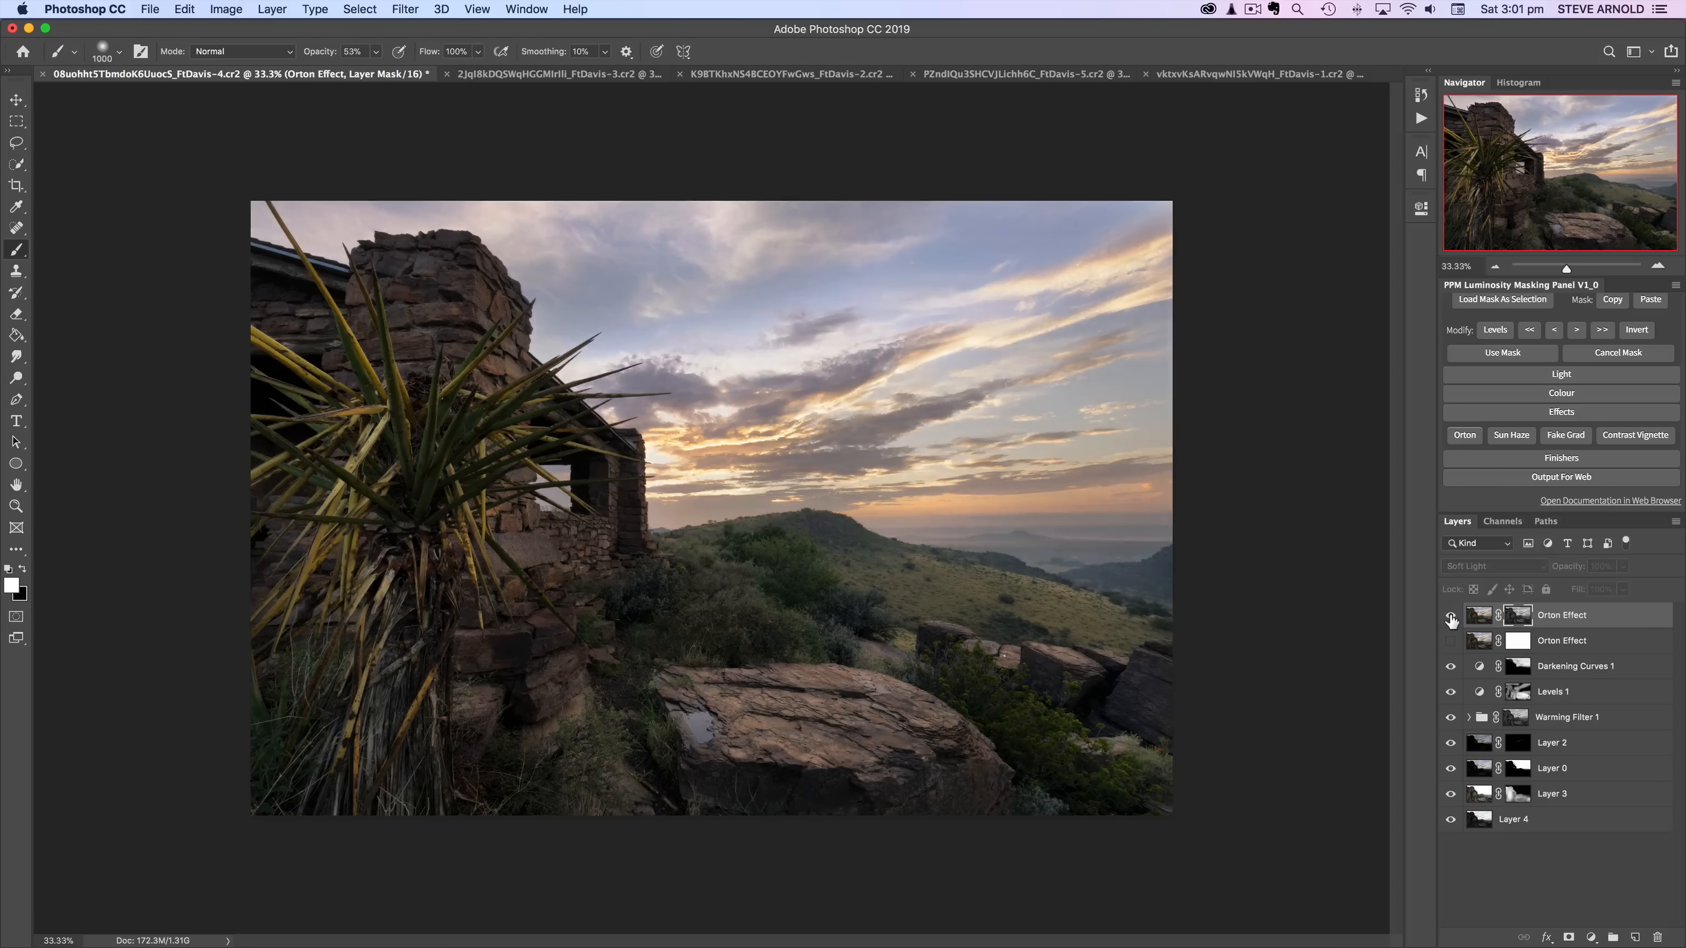
click(1450, 617)
click(1451, 617)
click(1451, 617)
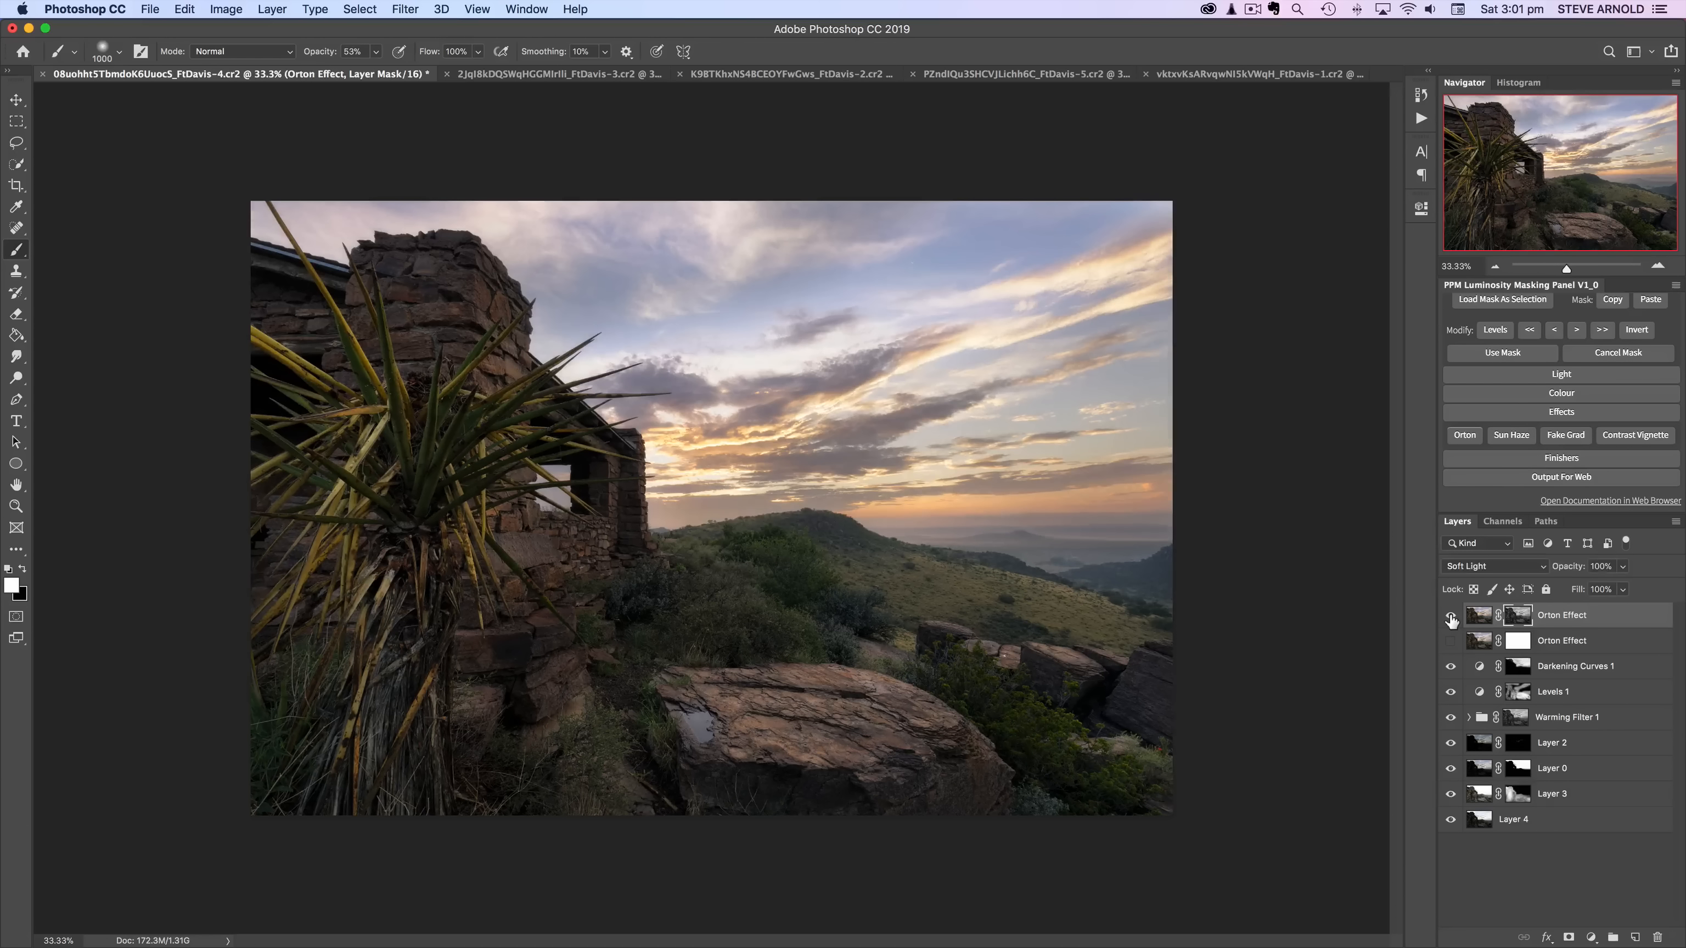
click(1451, 617)
click(1451, 617)
Step: Hide the top Orton Effect layer, then show the lower one and set its opacity to 70%
click(1451, 617)
click(1479, 641)
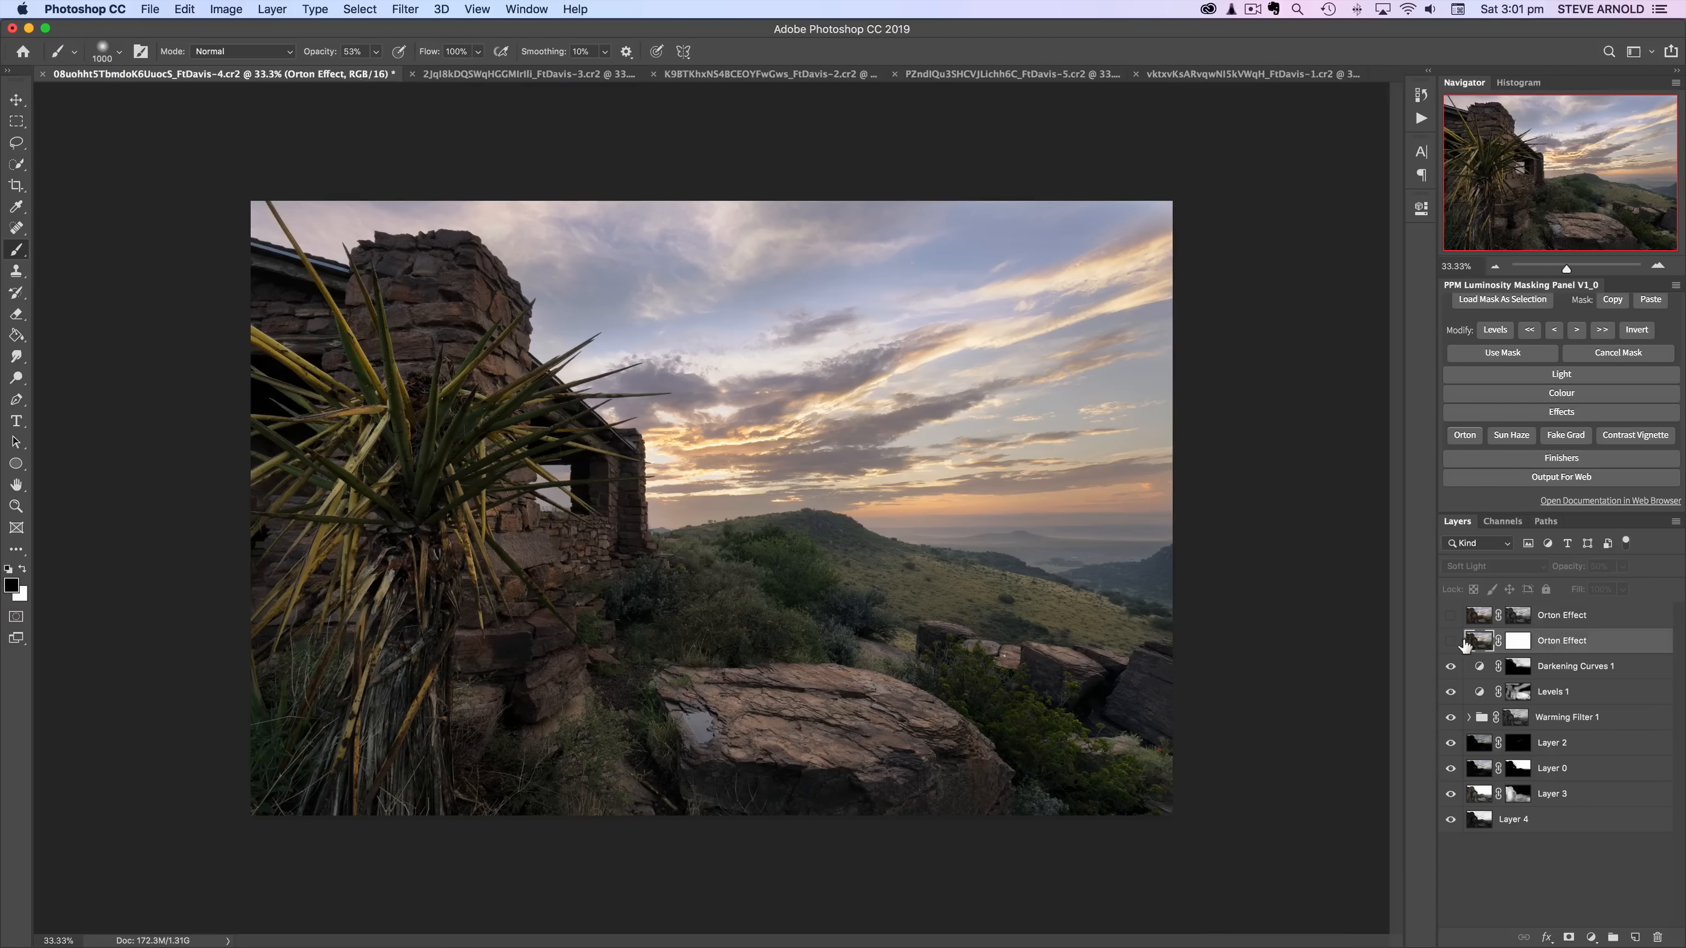
click(1451, 641)
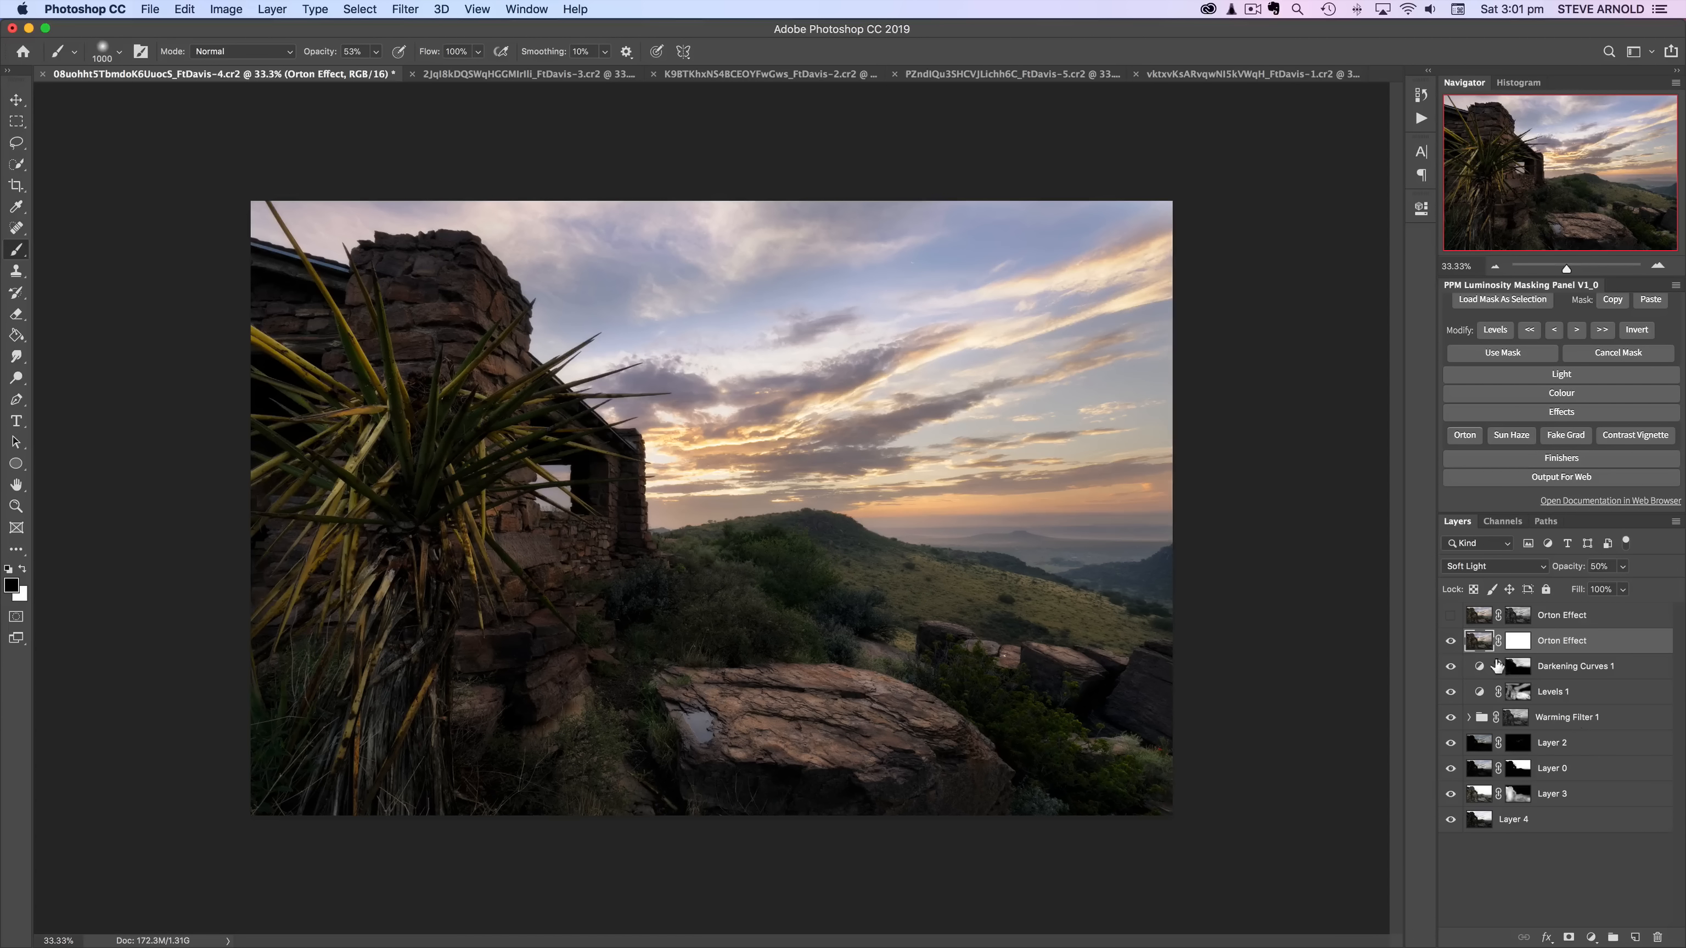
drag(1571, 569, 1588, 573)
Step: Load the Darks 3 luminosity selection and make the lower Orton Effect layer's mask active
scroll(1524, 363, up, 3)
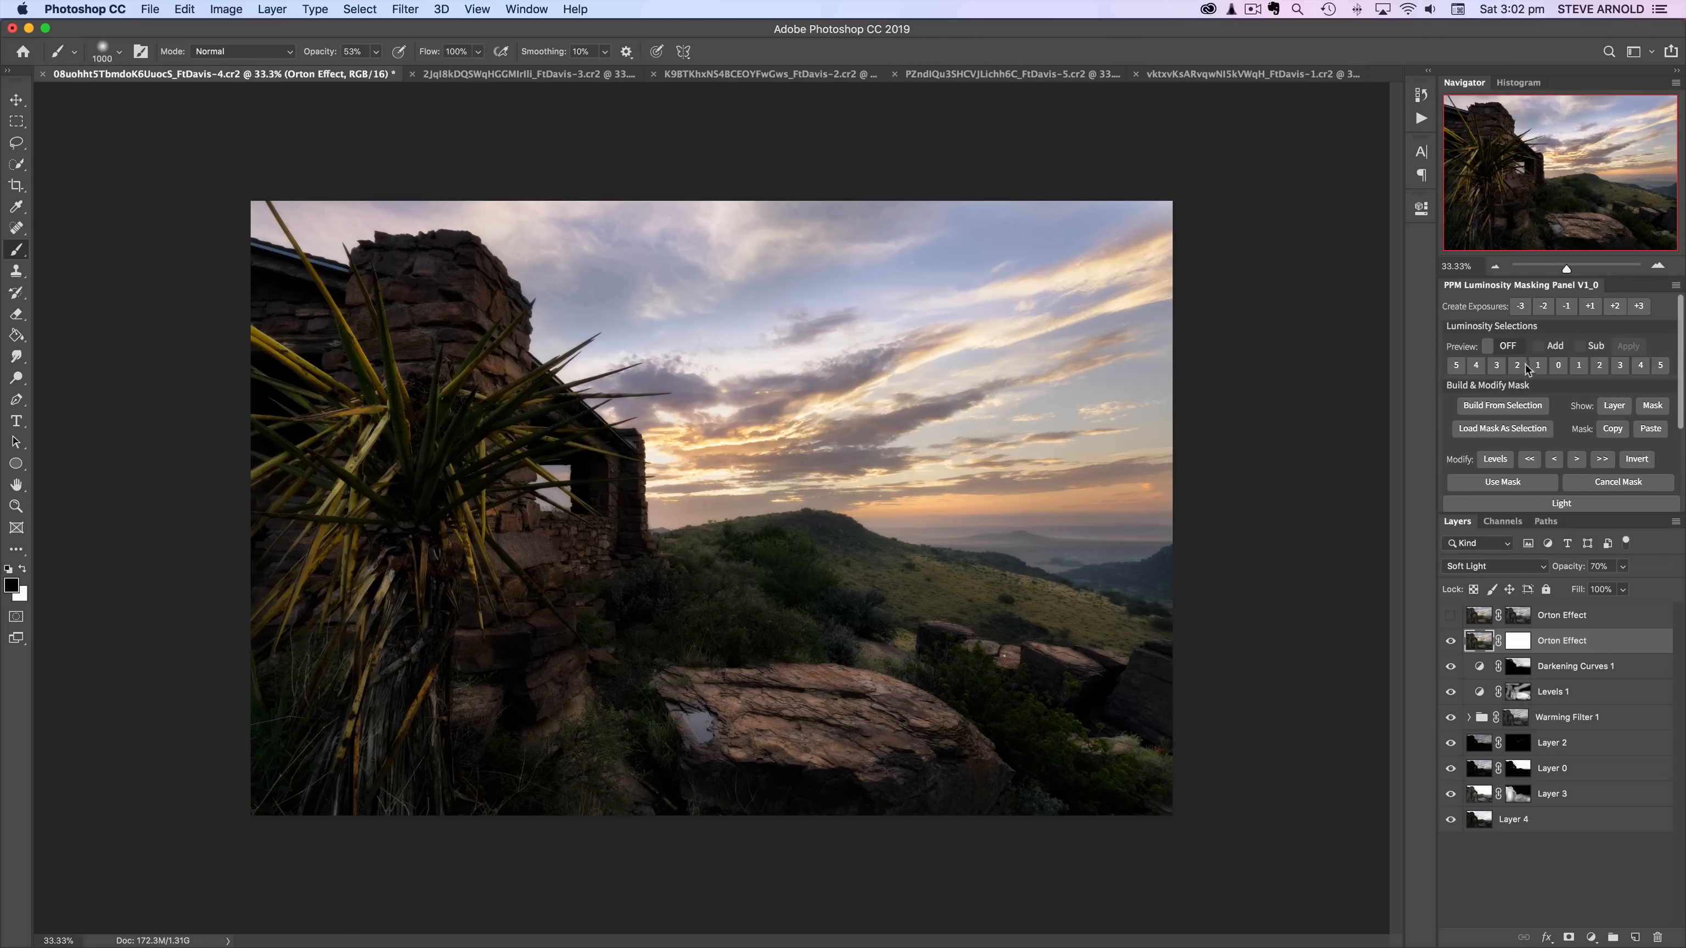
click(1496, 365)
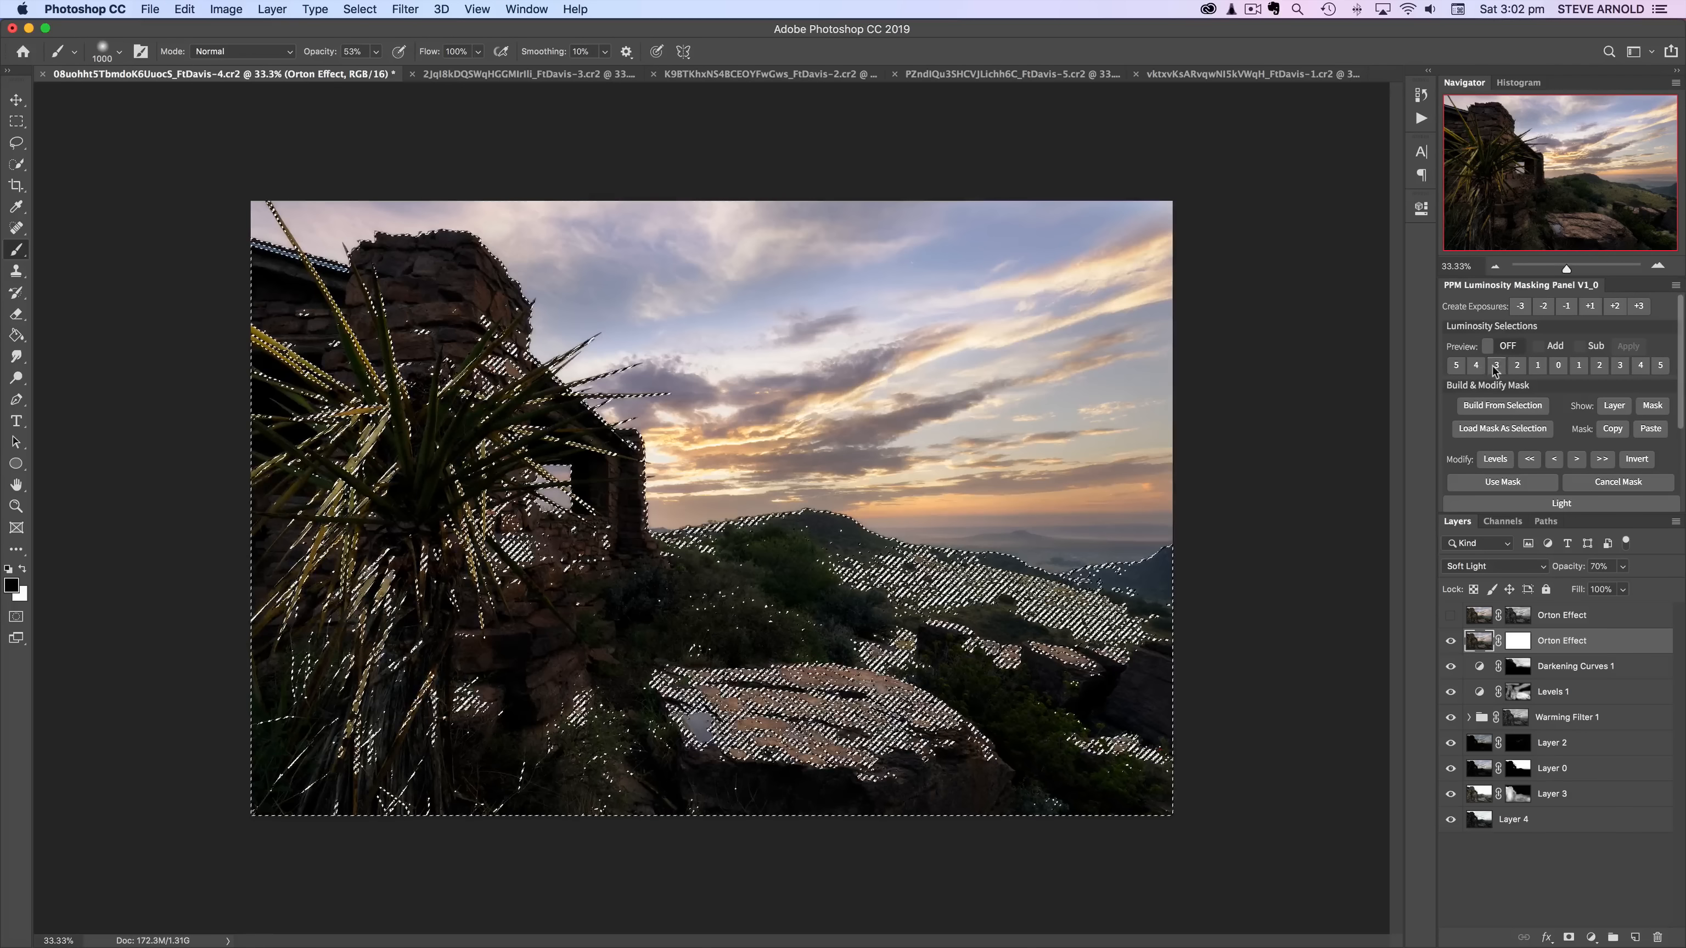
click(1519, 642)
key(x)
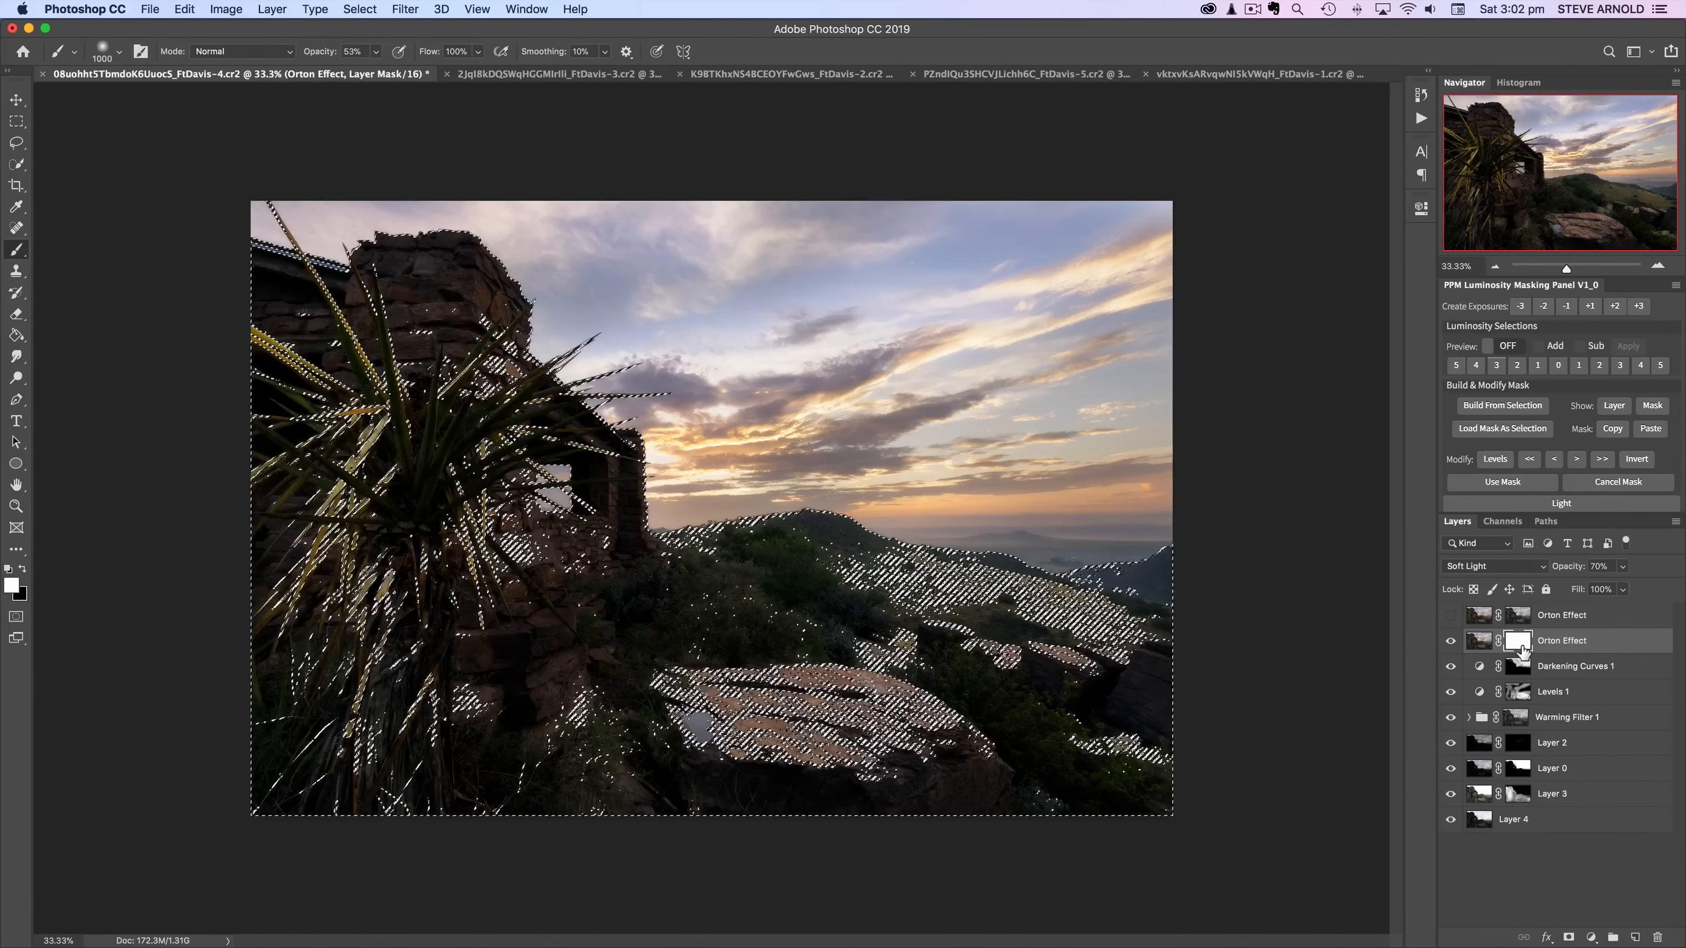
Step: Clear the selection outline, paint black over the dark foreground on the lower Orton Effect mask, and delete the top Orton Effect layer
key(super+d)
key(x)
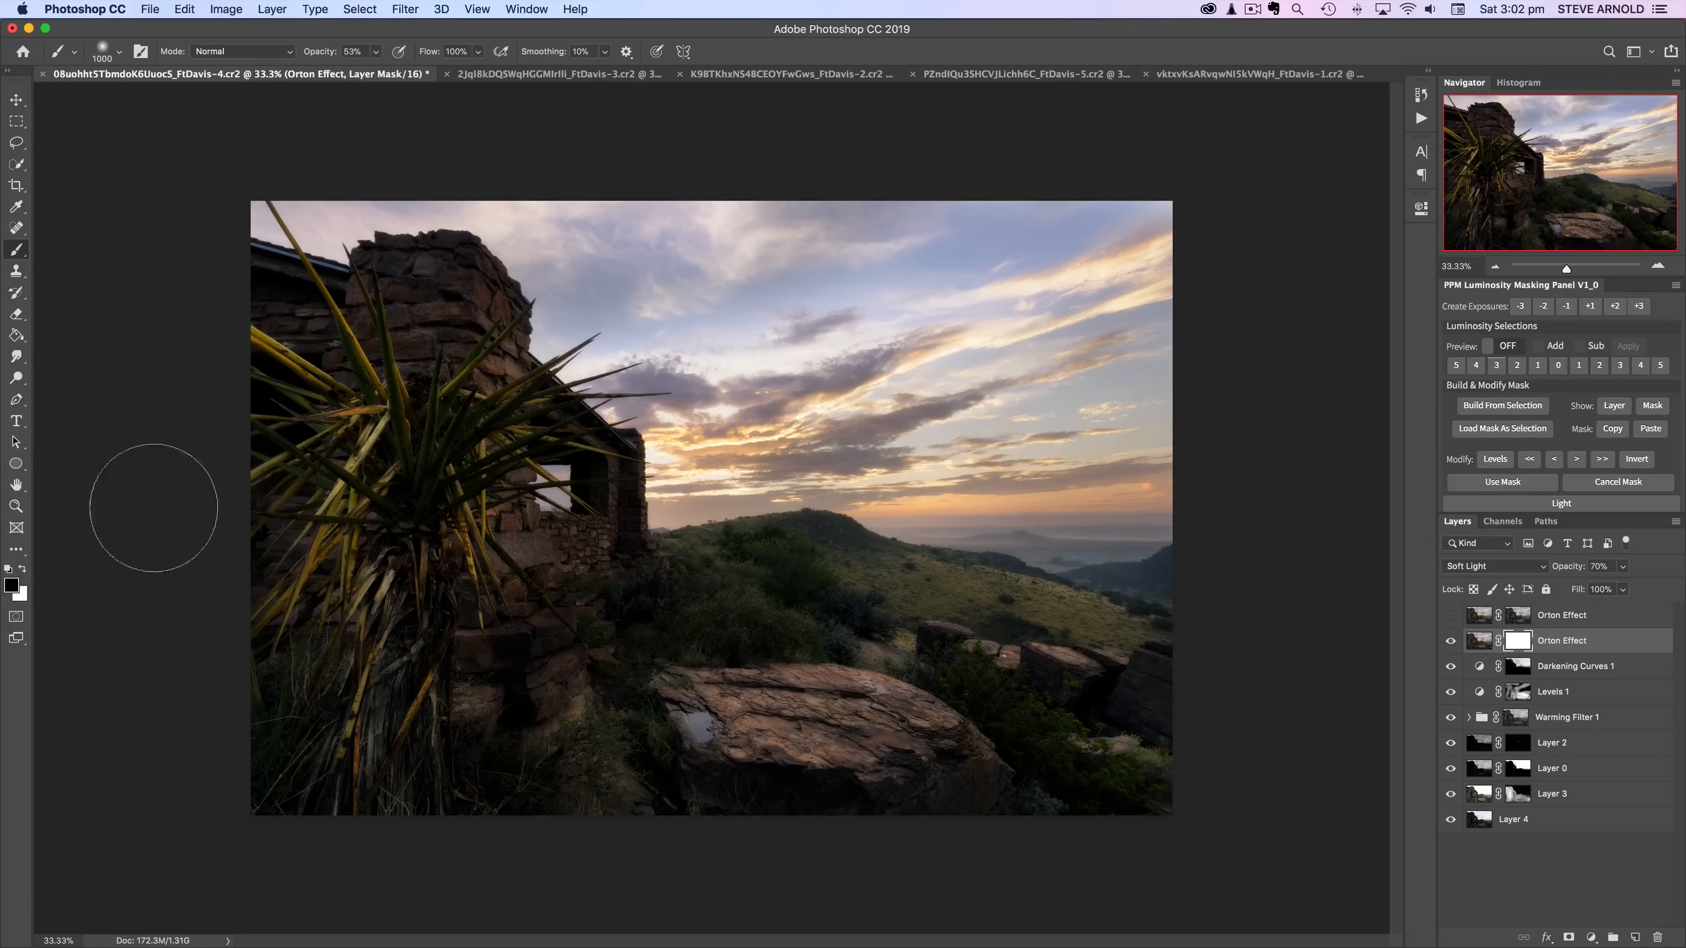
mouse_move(362, 413)
mouse_down()
mouse_move(386, 571)
mouse_move(387, 421)
mouse_move(415, 544)
mouse_move(437, 510)
mouse_up()
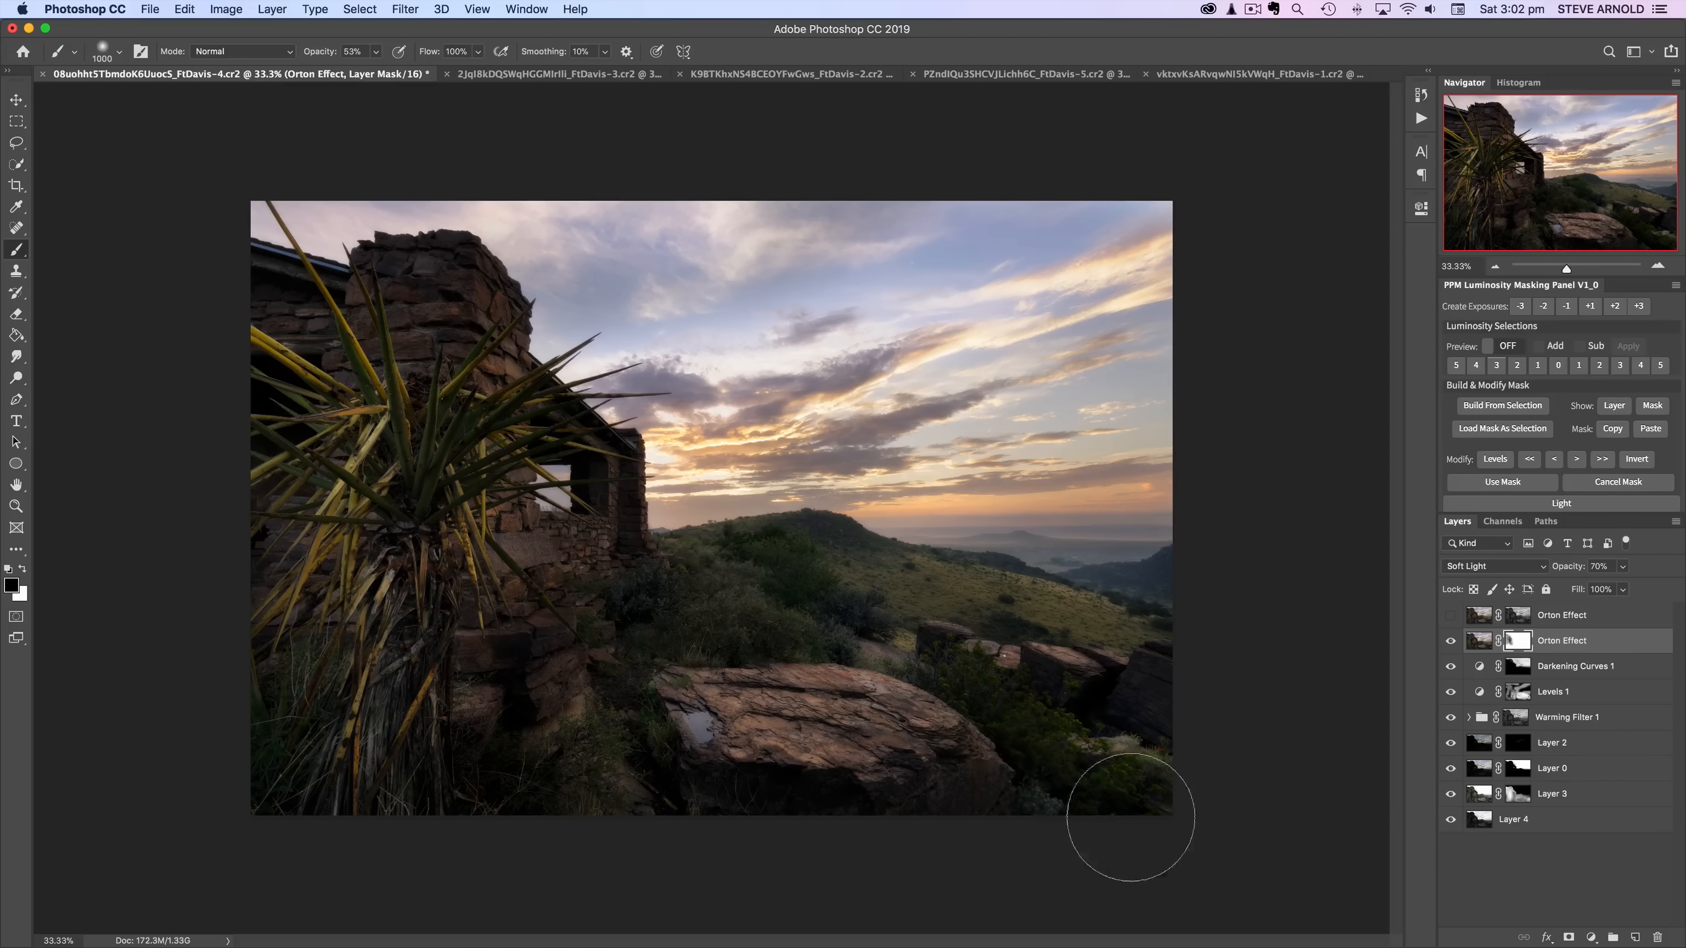
mouse_move(1130, 818)
mouse_down()
mouse_move(963, 727)
mouse_move(914, 806)
mouse_move(522, 773)
mouse_move(454, 705)
mouse_move(502, 774)
mouse_move(460, 493)
mouse_up()
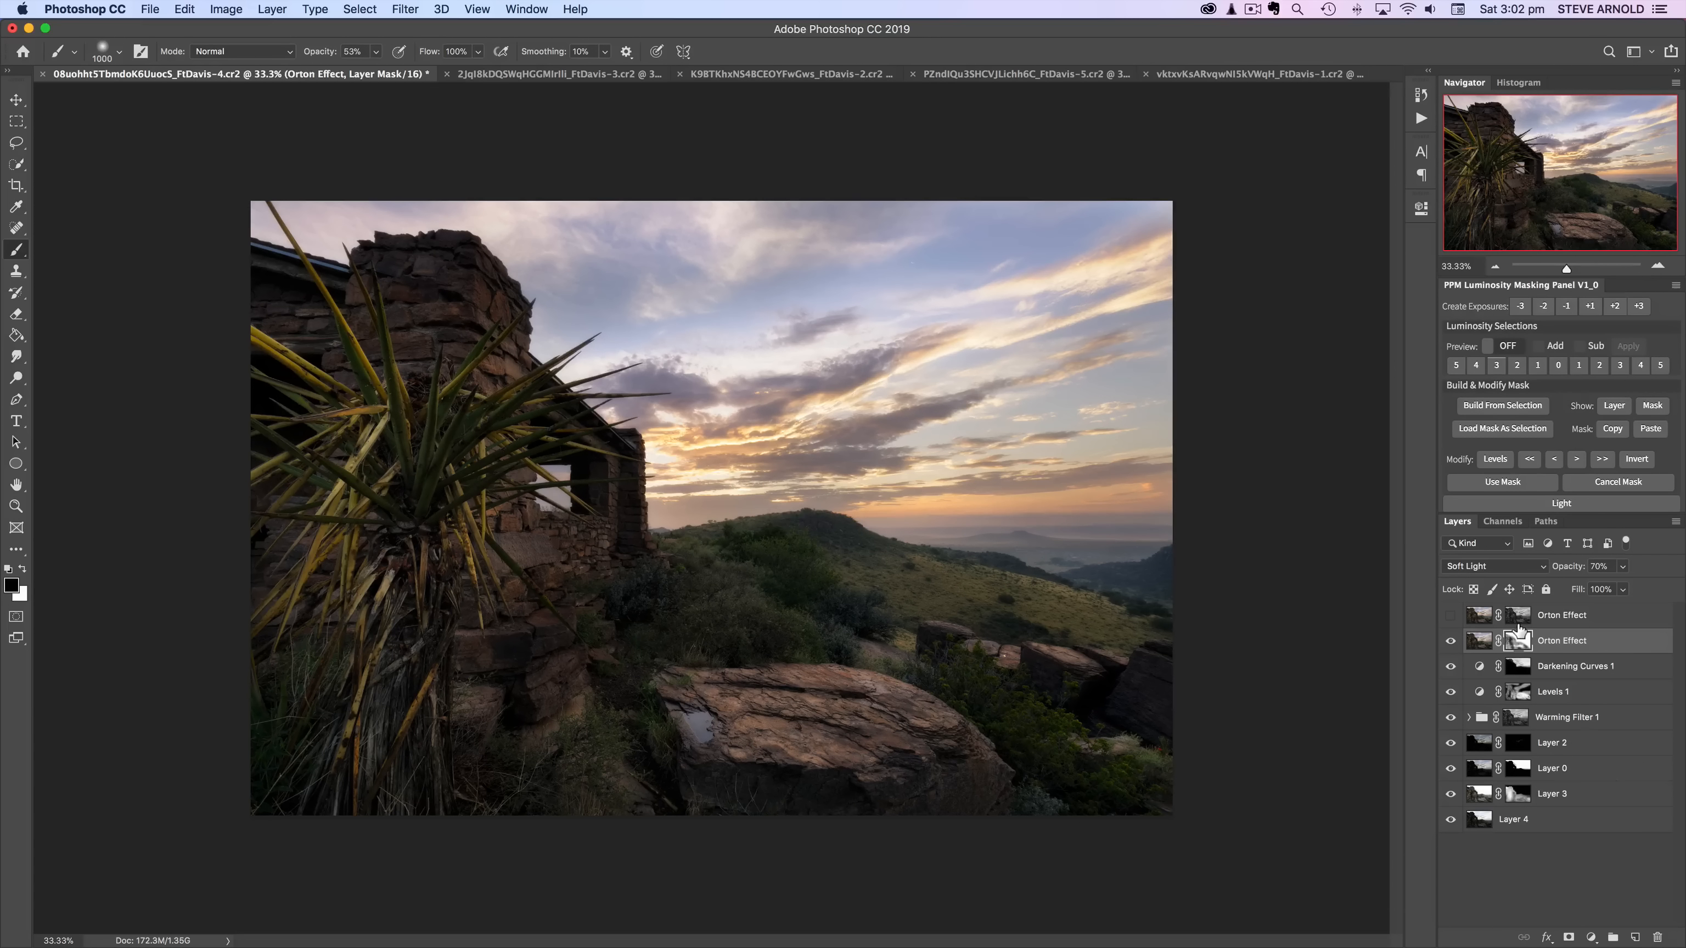
drag(1518, 626, 1657, 936)
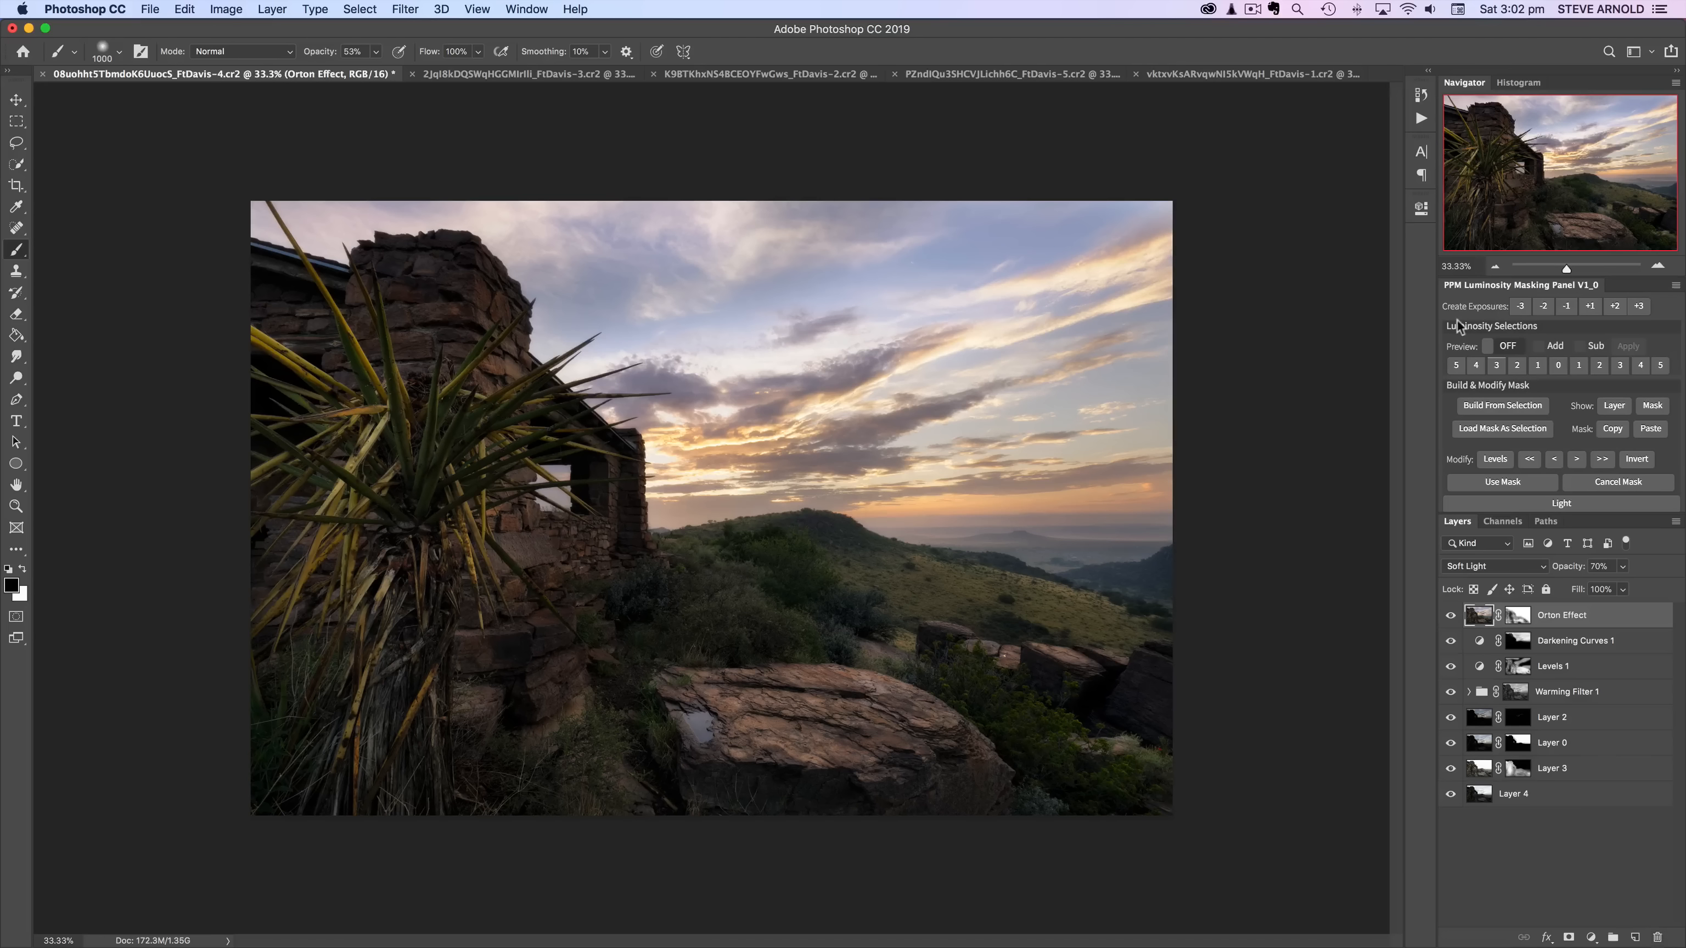